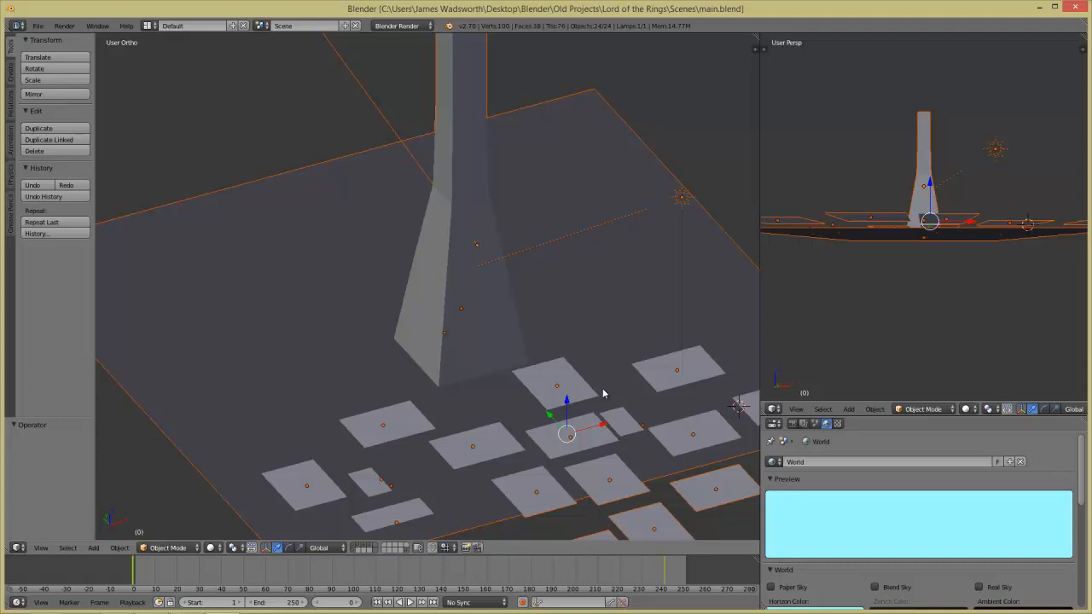
# - Select the camera object inside the tower's base
pyautogui.scroll(4, 543, 262)
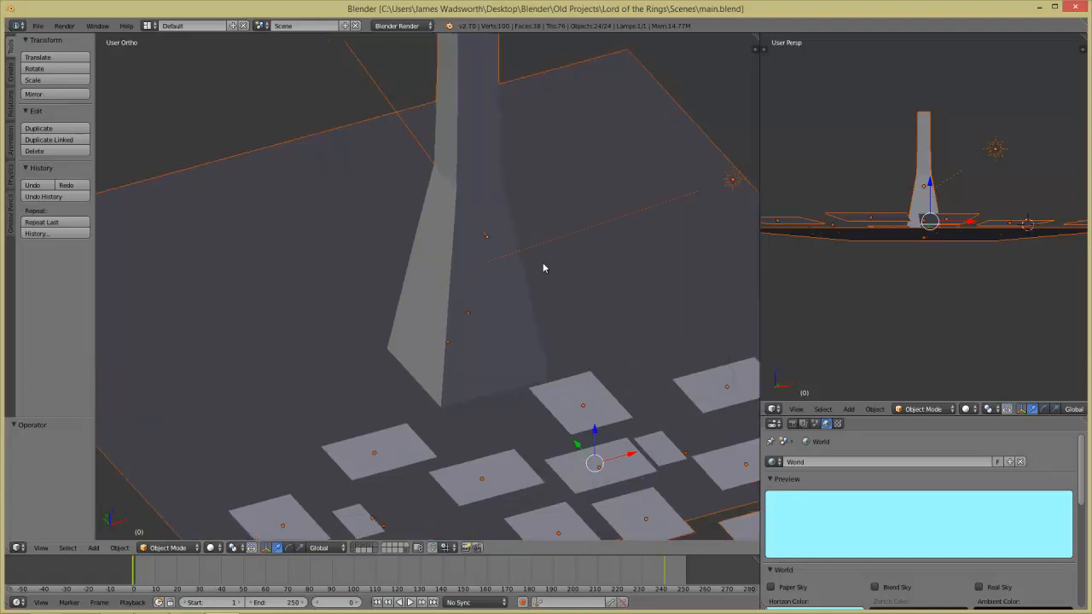
pyautogui.rightClick(503, 220)
pyautogui.rightClick(514, 219)
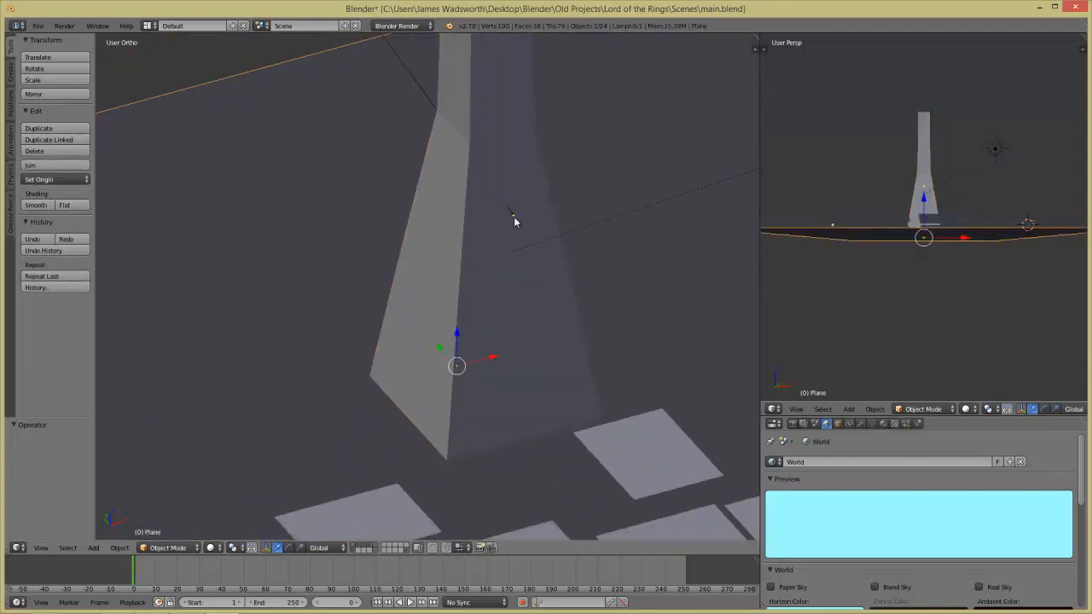
pyautogui.rightClick(513, 217)
# - Inspect the camera, tower and ground planes in wireframe from several angles, then restore solid shading
pyautogui.press('z')
pyautogui.moveTo(553, 327); pyautogui.dragTo(442, 375, button='middle')
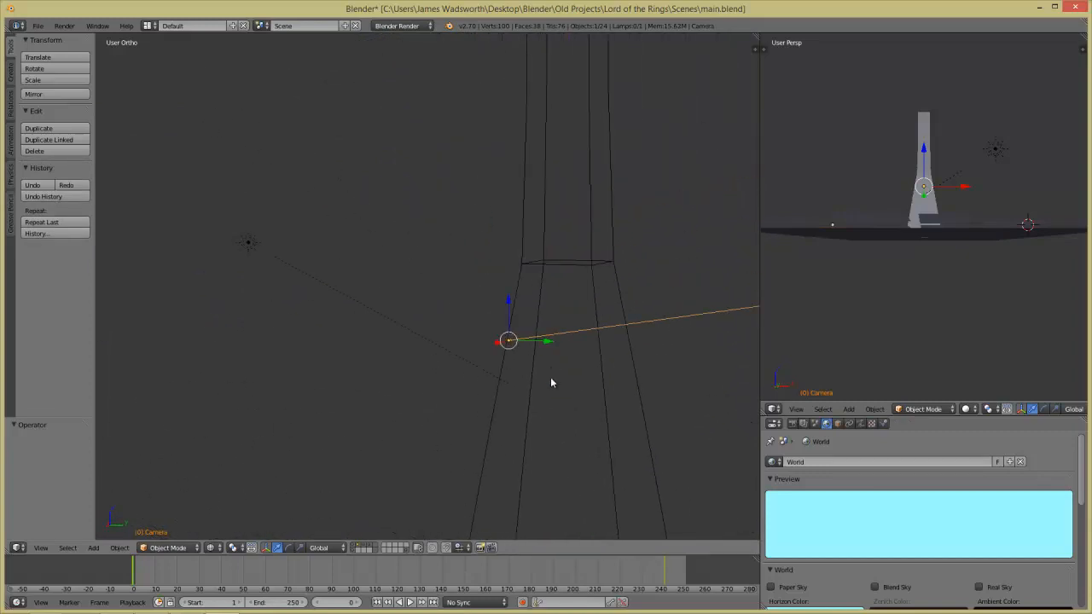
pyautogui.moveTo(592, 417)
pyautogui.mouseDown(button='middle')
pyautogui.moveTo(692, 429)
pyautogui.moveTo(151, 451)
pyautogui.moveTo(409, 475)
pyautogui.moveTo(603, 475)
pyautogui.moveTo(163, 417)
pyautogui.moveTo(227, 391)
pyautogui.moveTo(157, 376)
pyautogui.moveTo(213, 390)
pyautogui.moveTo(183, 343)
pyautogui.moveTo(361, 506)
pyautogui.moveTo(549, 520)
pyautogui.moveTo(544, 393)
pyautogui.mouseUp(button='middle')
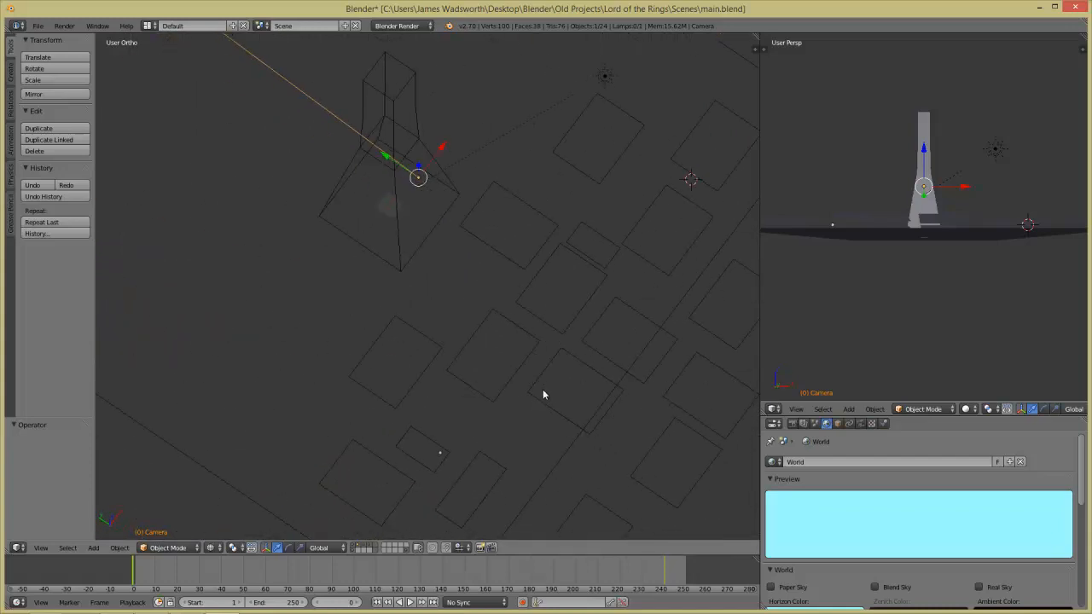
pyautogui.press('z')
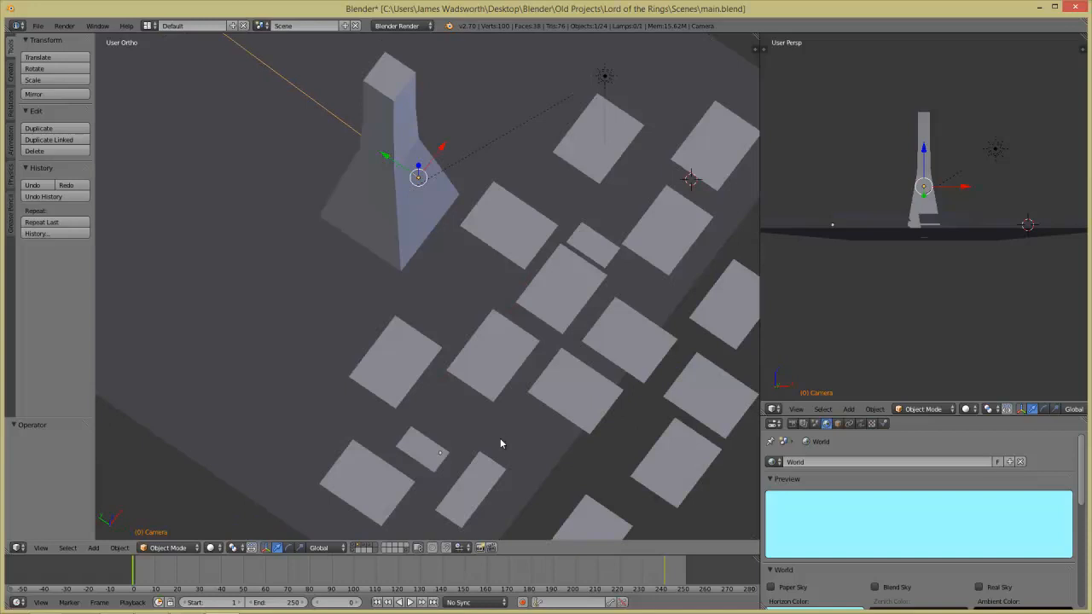
# - Switch to File Explorer to locate the LOTR The Two Towers - Isengard Unleashed video file, then return to Blender
pyautogui.hotkey('alt', 'Tab')
pyautogui.click(504, 300)
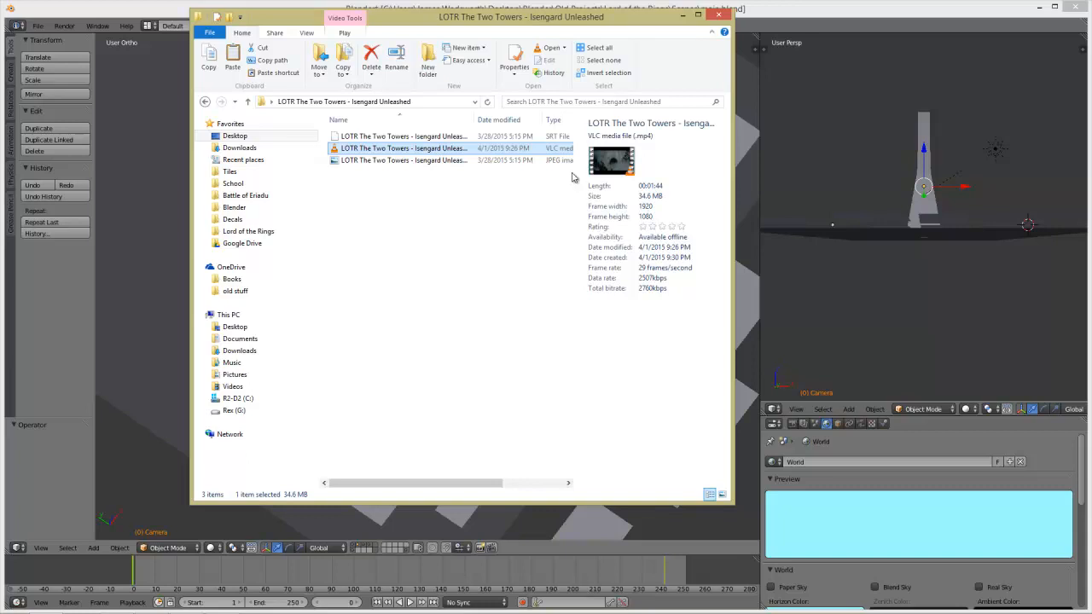
pyautogui.click(168, 271)
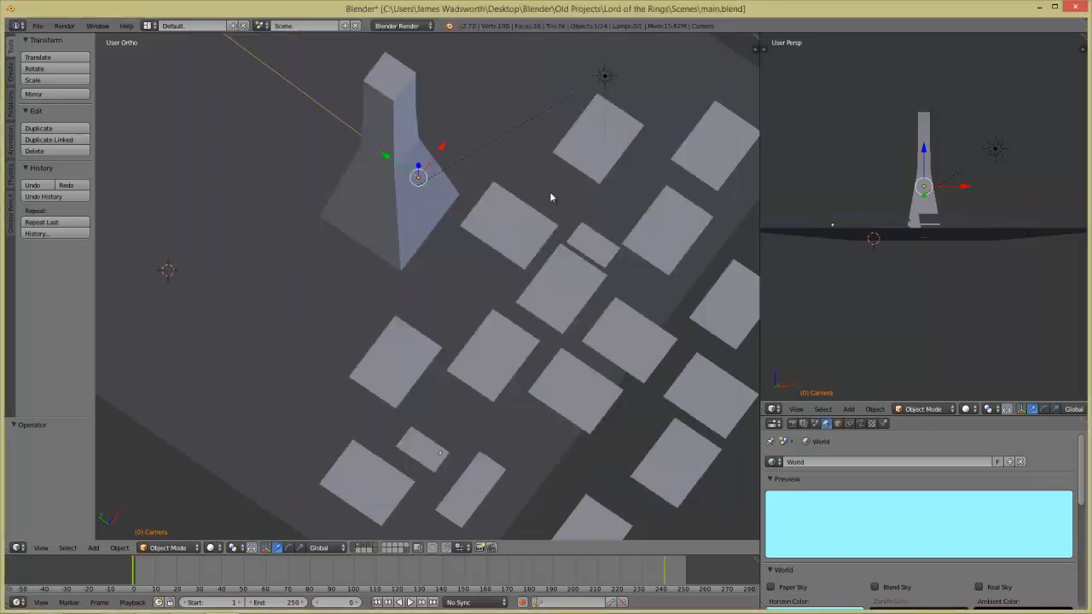
# - Widen the secondary 3D viewport, switch it to the camera view and change its shading so the background image shows
pyautogui.scroll(5, 487, 401)
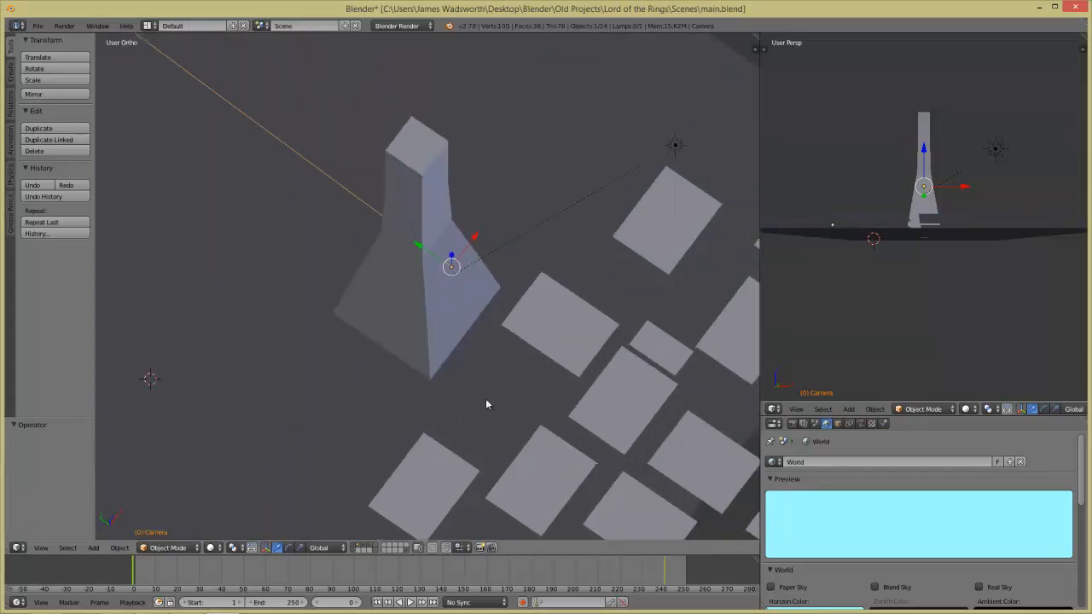
pyautogui.scroll(-5, 500, 272)
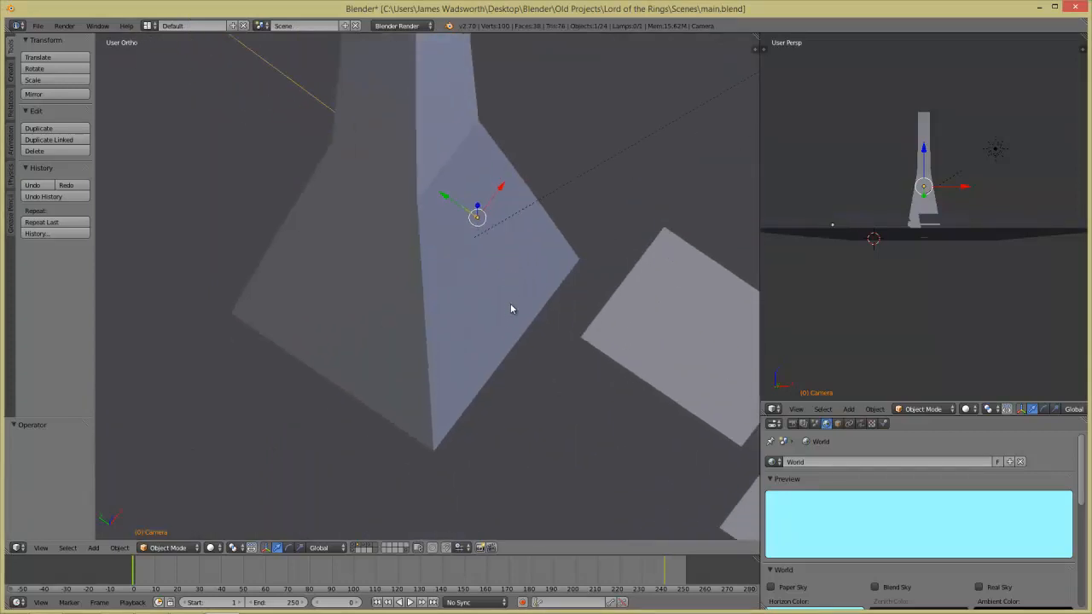
pyautogui.moveTo(760, 358); pyautogui.dragTo(636, 358)
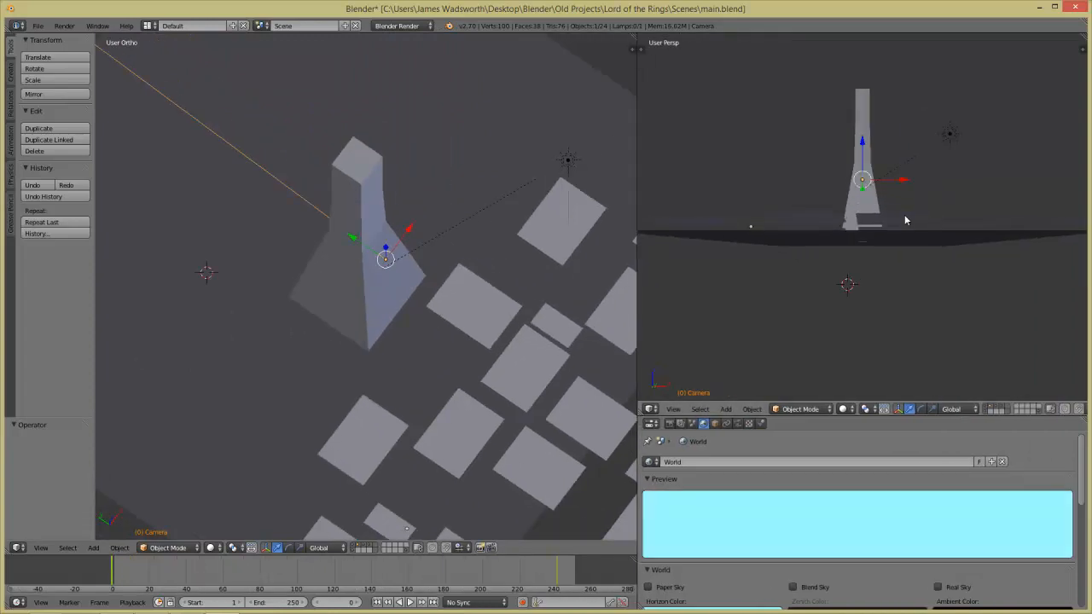
pyautogui.press('KP_0')
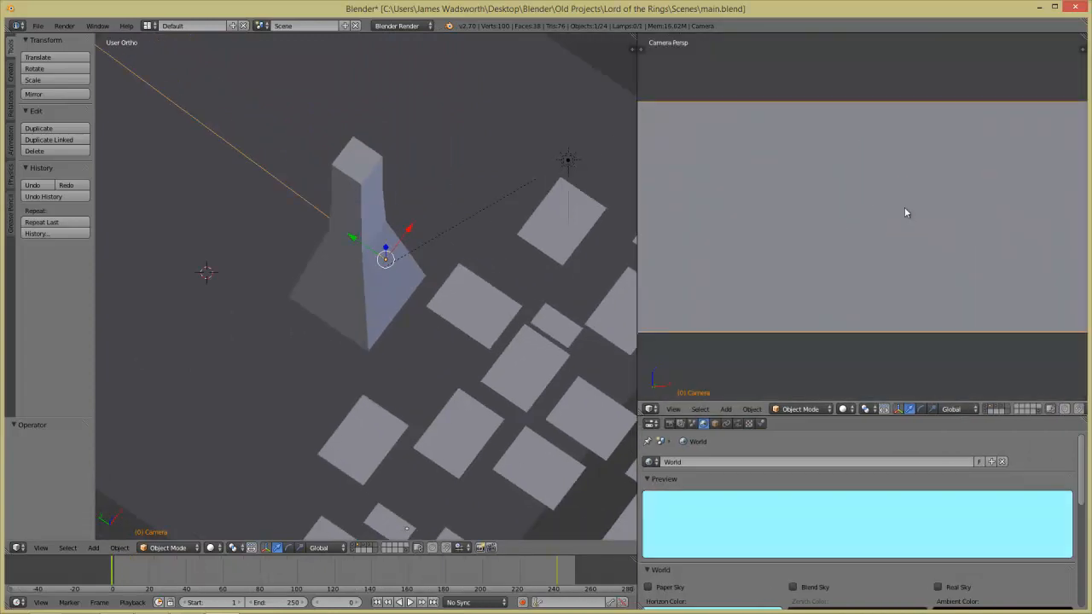
pyautogui.scroll(-5, 905, 215)
pyautogui.scroll(3, 908, 238)
pyautogui.hotkey('alt', 'z')
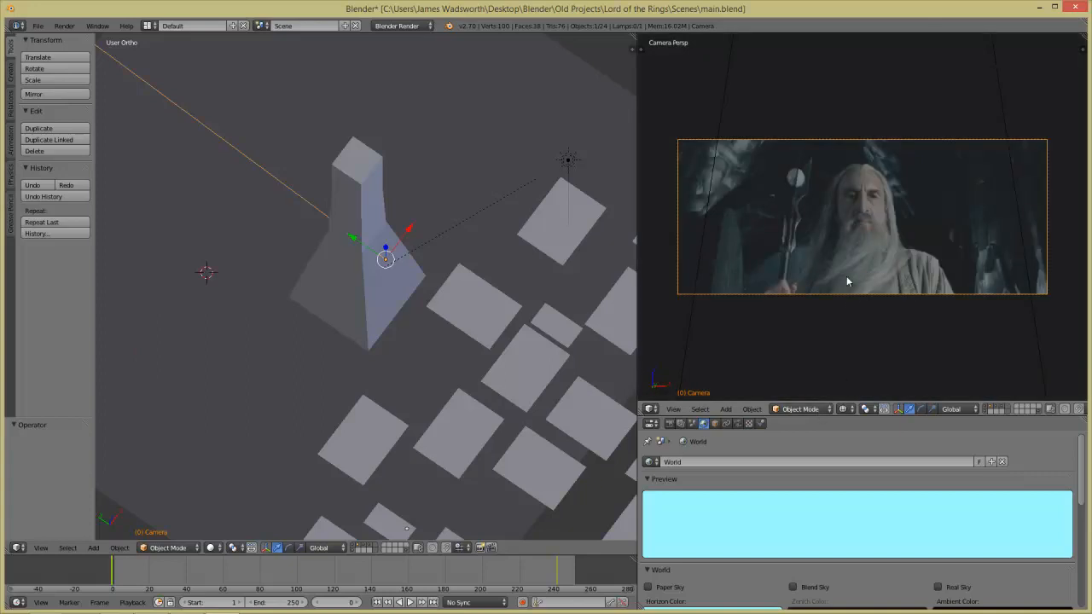
# - Show the camera view's background image settings and widen their panel for readability
pyautogui.press('n')
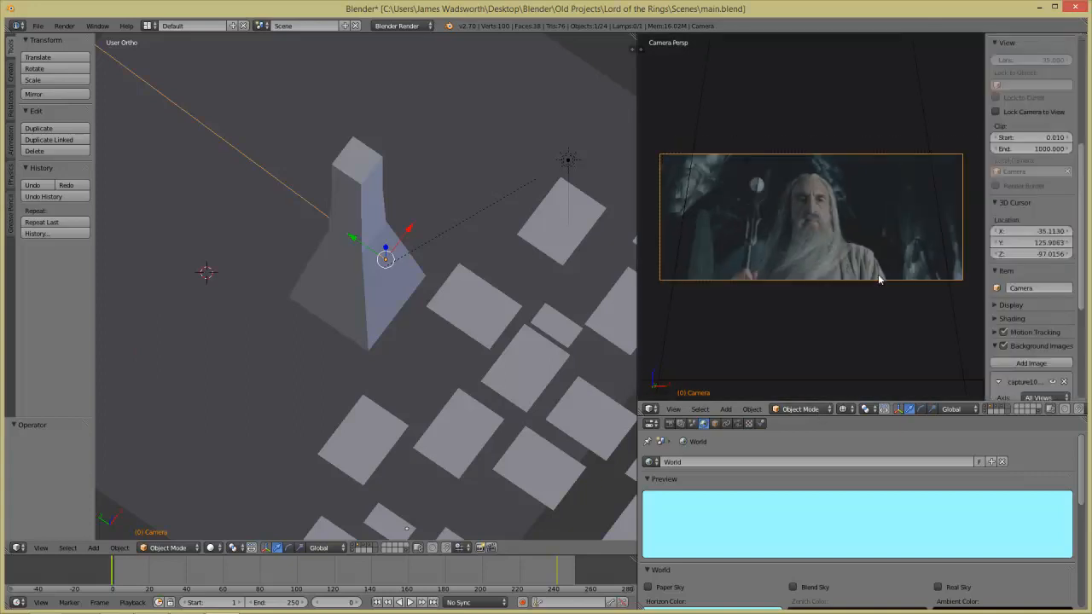
pyautogui.scroll(-5, 1032, 362)
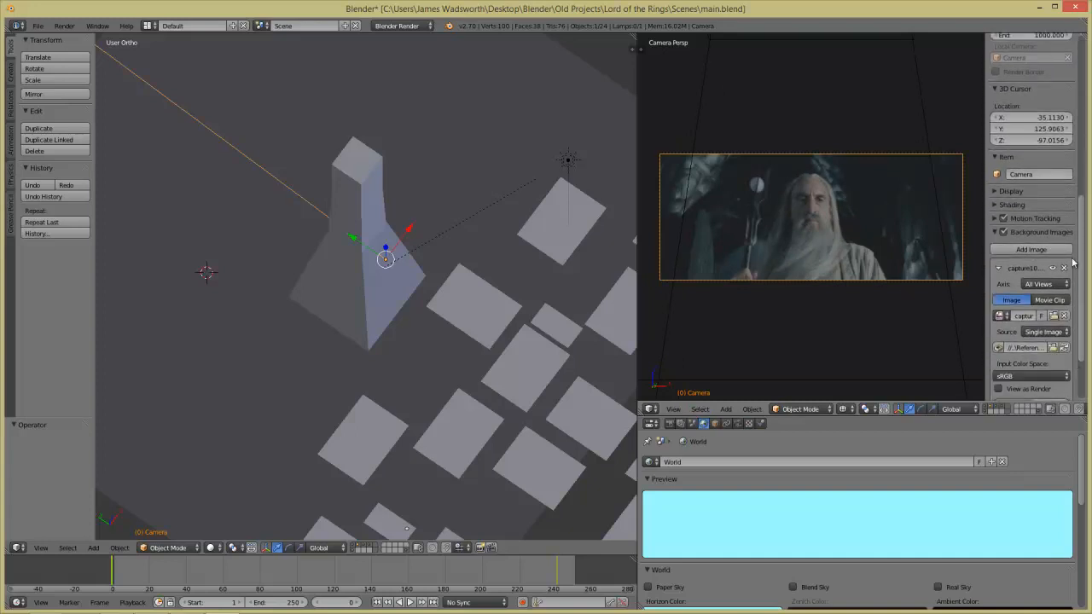
pyautogui.scroll(-3, 1054, 337)
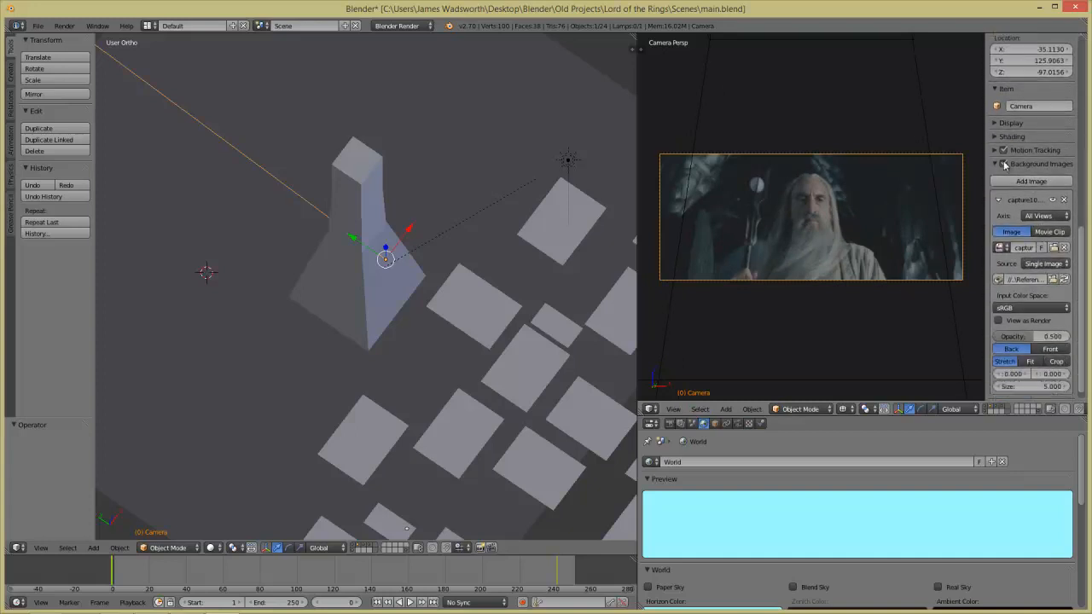
pyautogui.moveTo(985, 316); pyautogui.dragTo(889, 280)
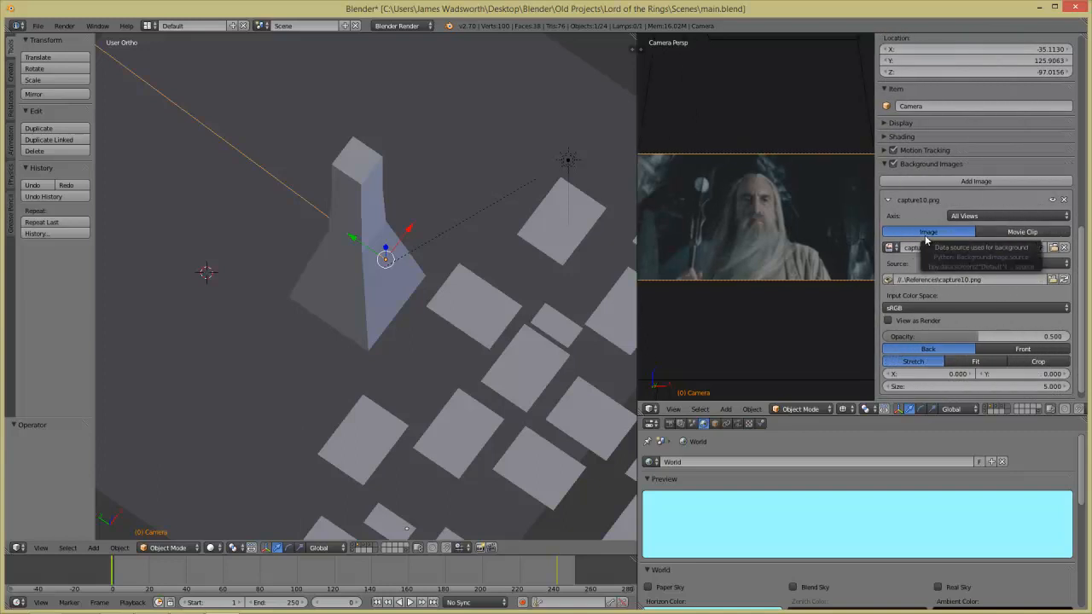
# - Try the Movie Clip background type, return to Image and set the background's source to Movie
pyautogui.click(1043, 234)
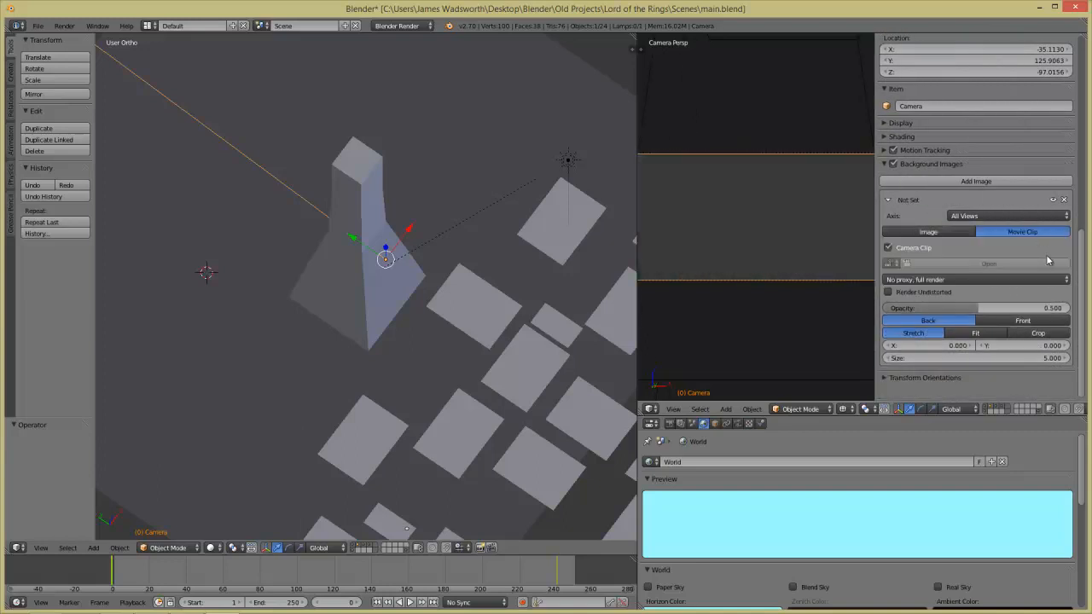
pyautogui.click(951, 232)
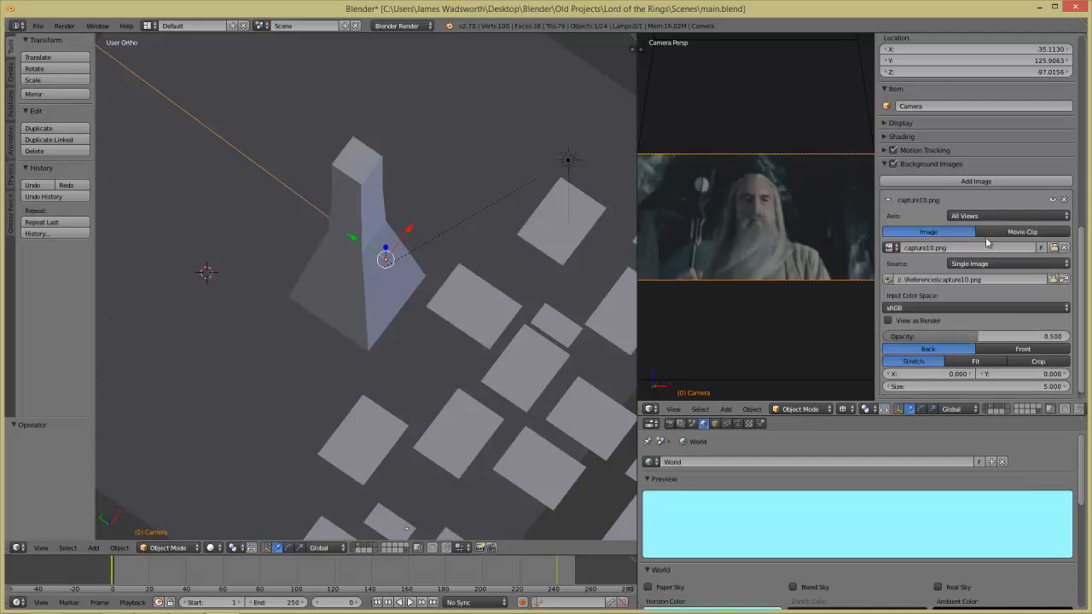
pyautogui.click(1009, 264)
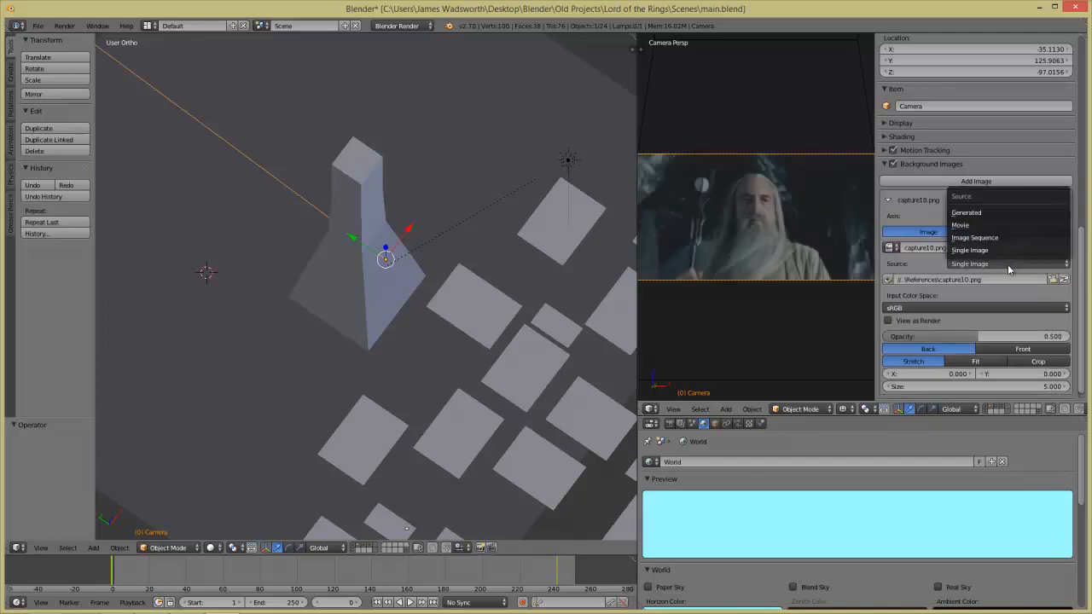
pyautogui.click(981, 225)
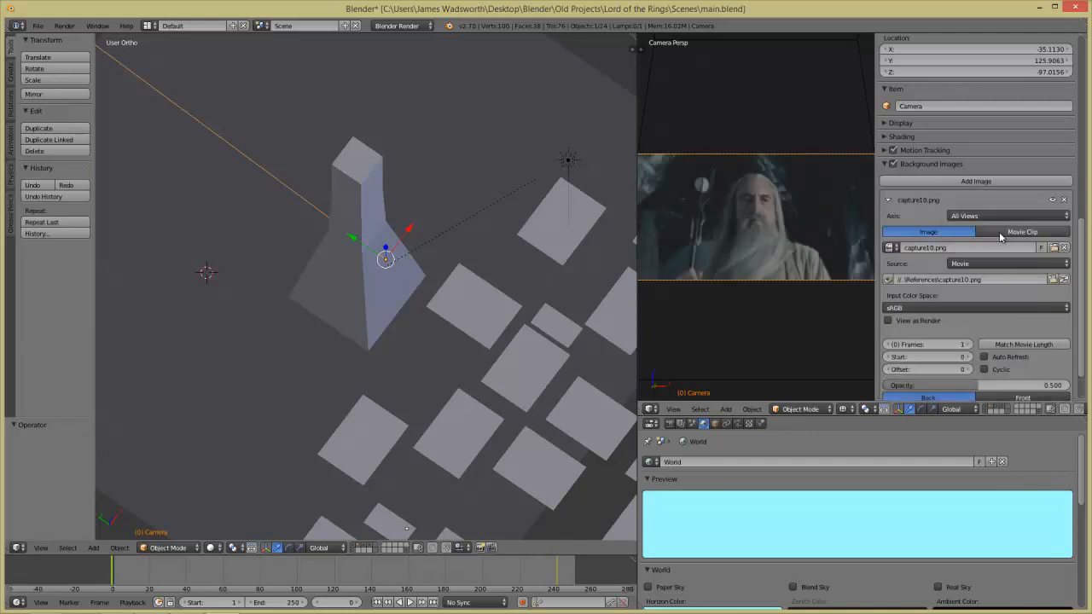
# - Load "LOTR The Two Towers - Isengard Unleashed (1080p).mp4" from its Desktop folder as the camera background
pyautogui.click(1054, 248)
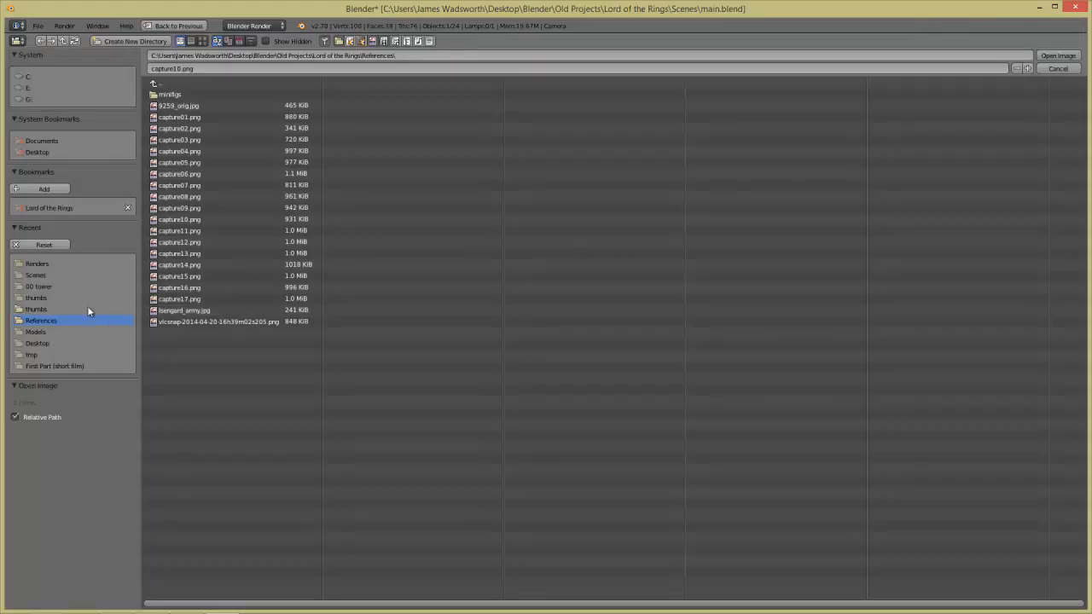
pyautogui.click(85, 152)
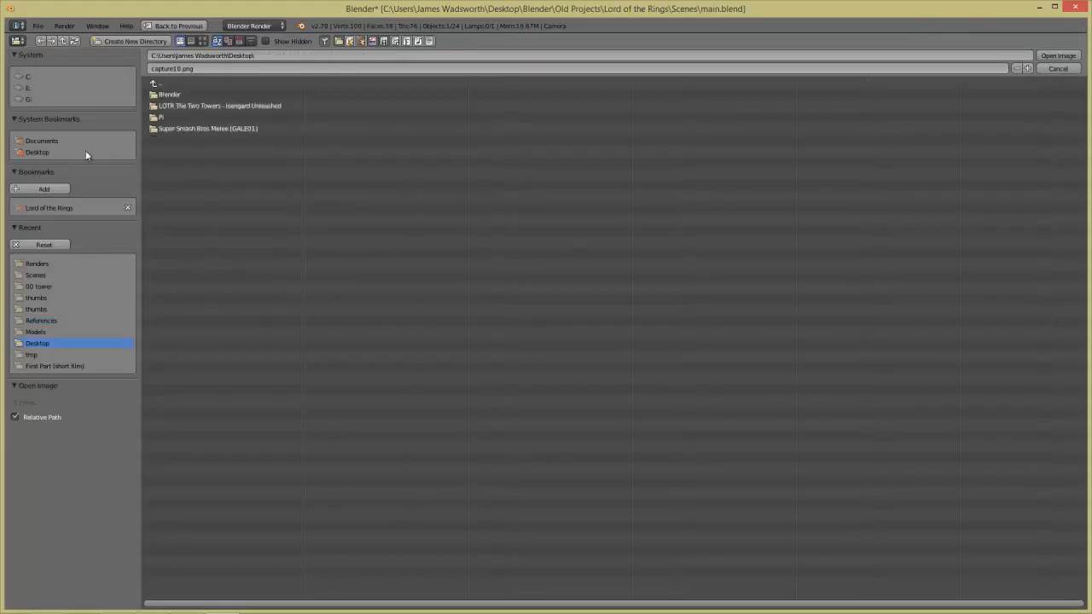
pyautogui.click(185, 109)
pyautogui.click(211, 95)
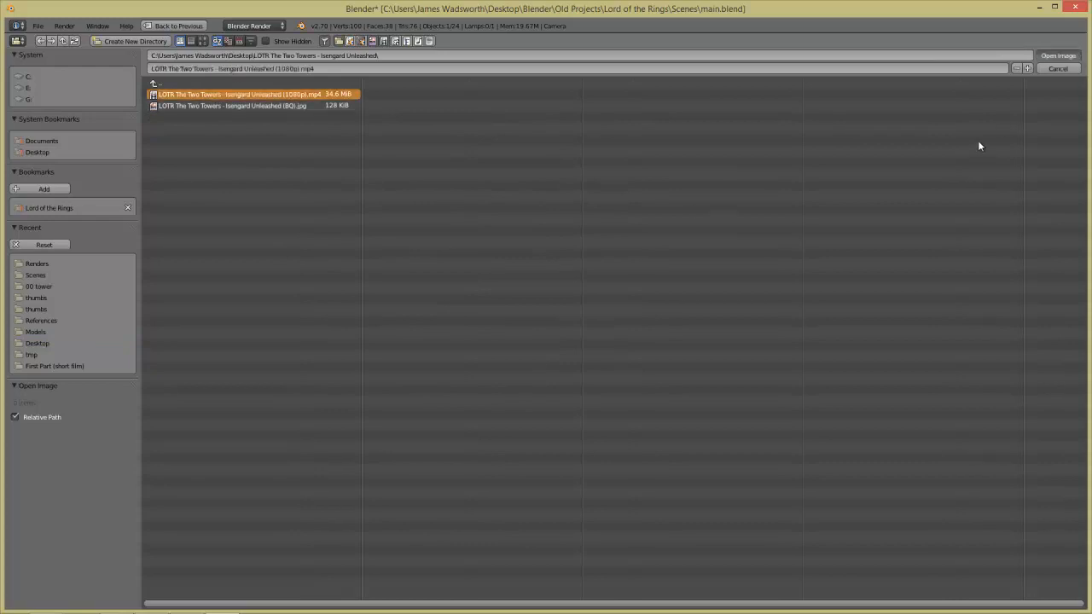
# - Widen the camera viewport further and briefly play the animation to test the background video
pyautogui.scroll(2, 776, 262)
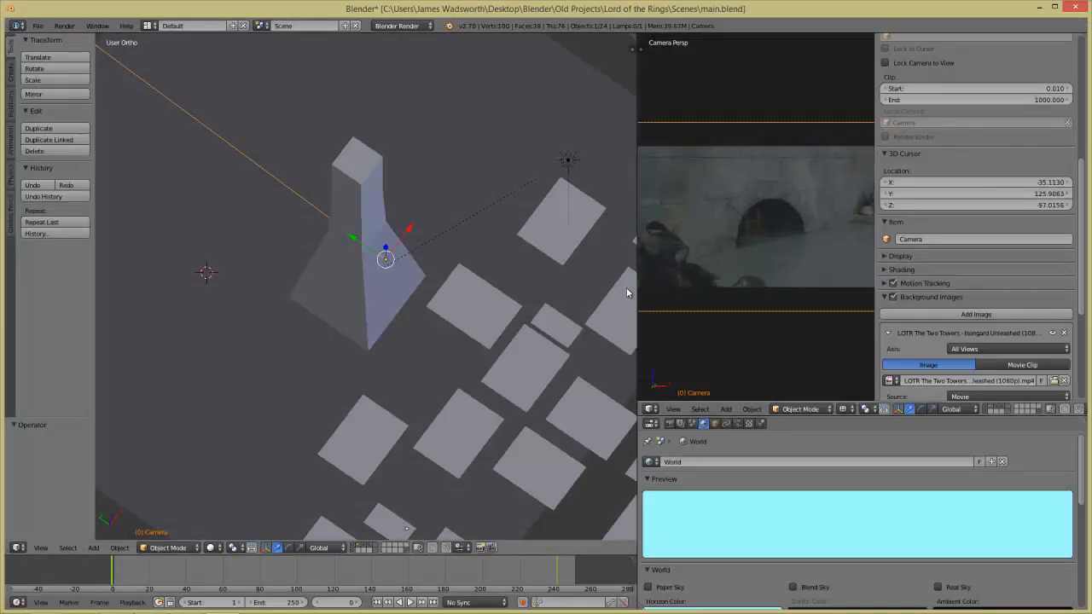
pyautogui.moveTo(636, 307); pyautogui.dragTo(483, 307)
pyautogui.scroll(-2, 602, 275)
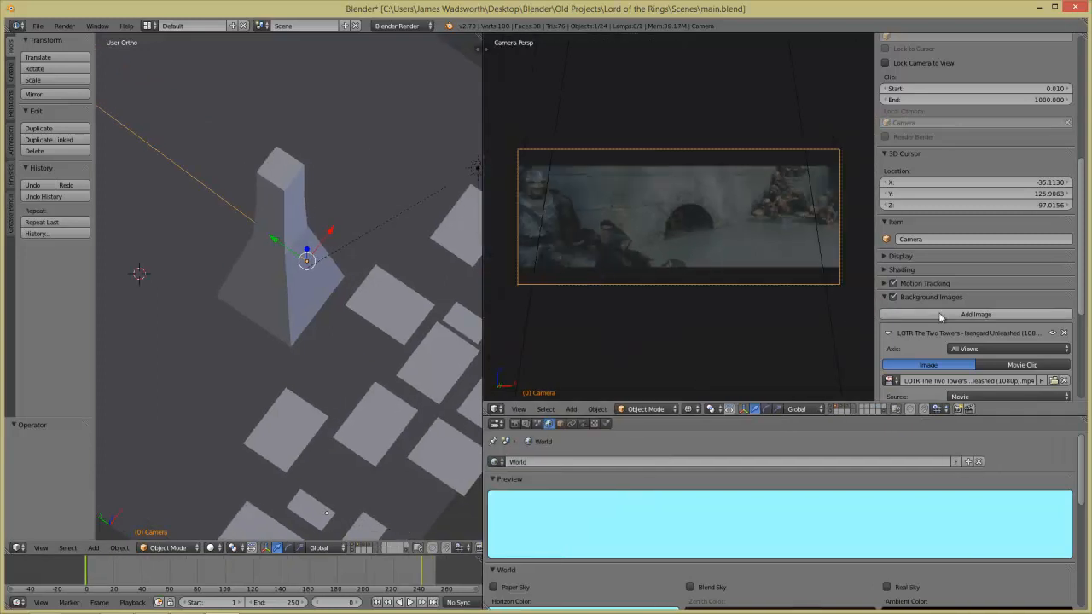
pyautogui.scroll(-2, 976, 314)
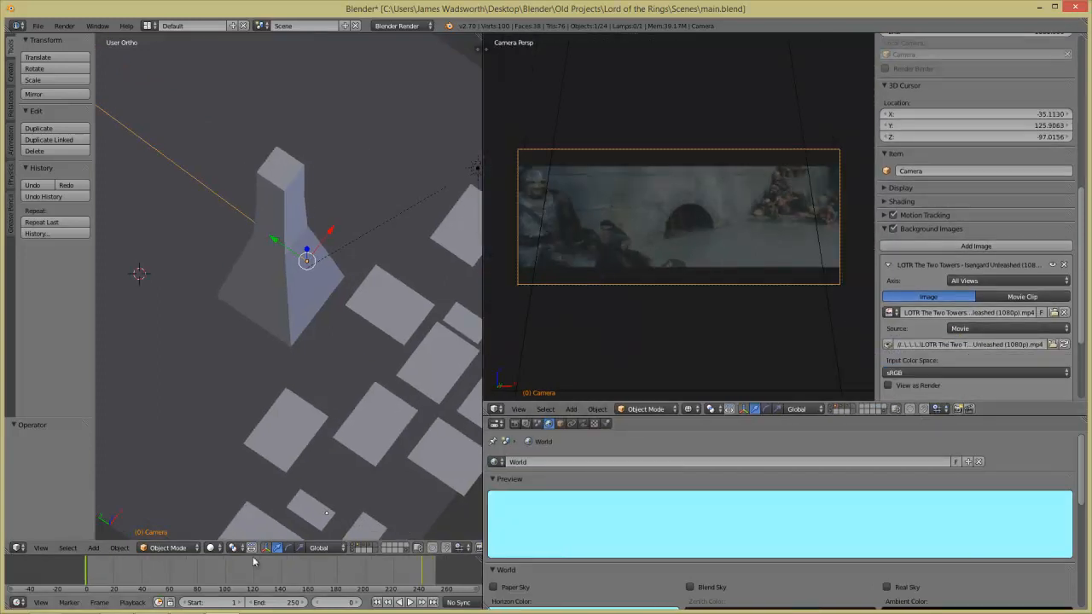
pyautogui.hotkey('alt', 'a')
pyautogui.press('Escape')
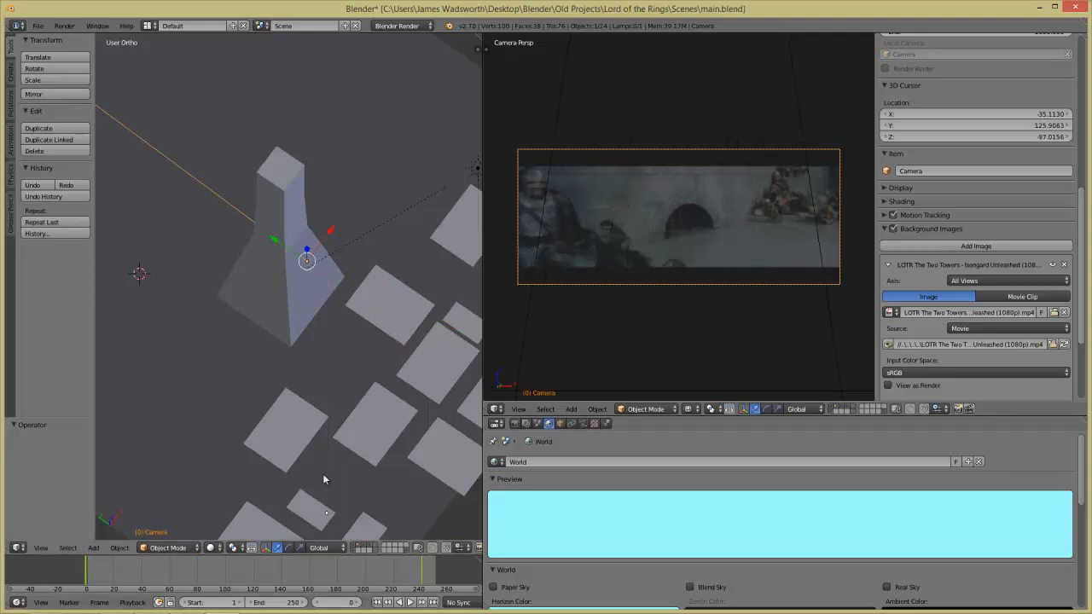
# - Review the movie background settings and step the timeline forward and back to check the video's playback in the camera view
pyautogui.scroll(-1, 1004, 304)
pyautogui.scroll(-1, 934, 282)
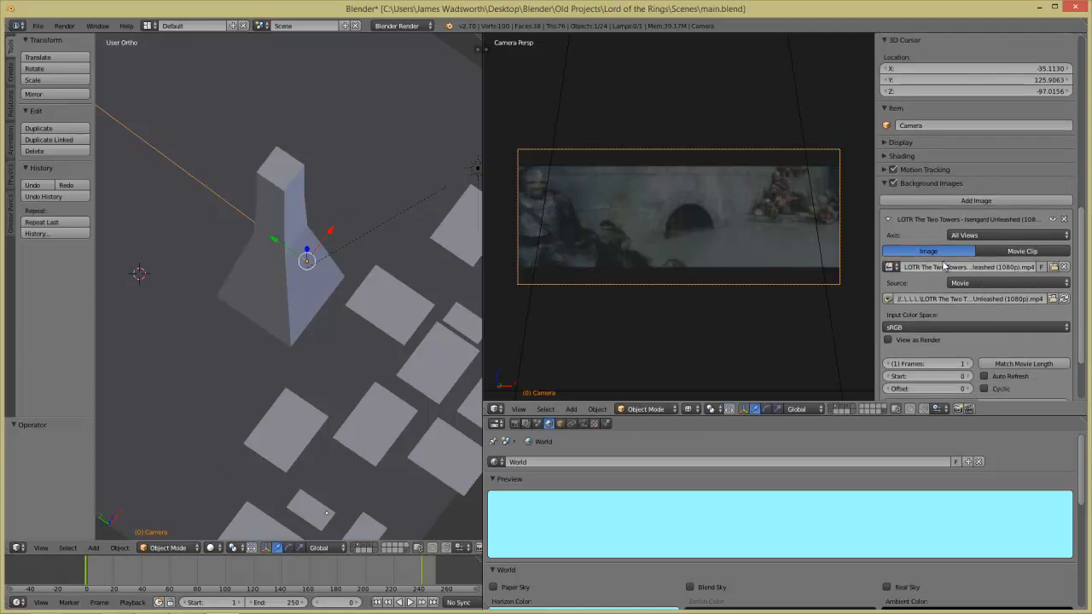
pyautogui.scroll(-1, 945, 266)
pyautogui.scroll(-1, 933, 355)
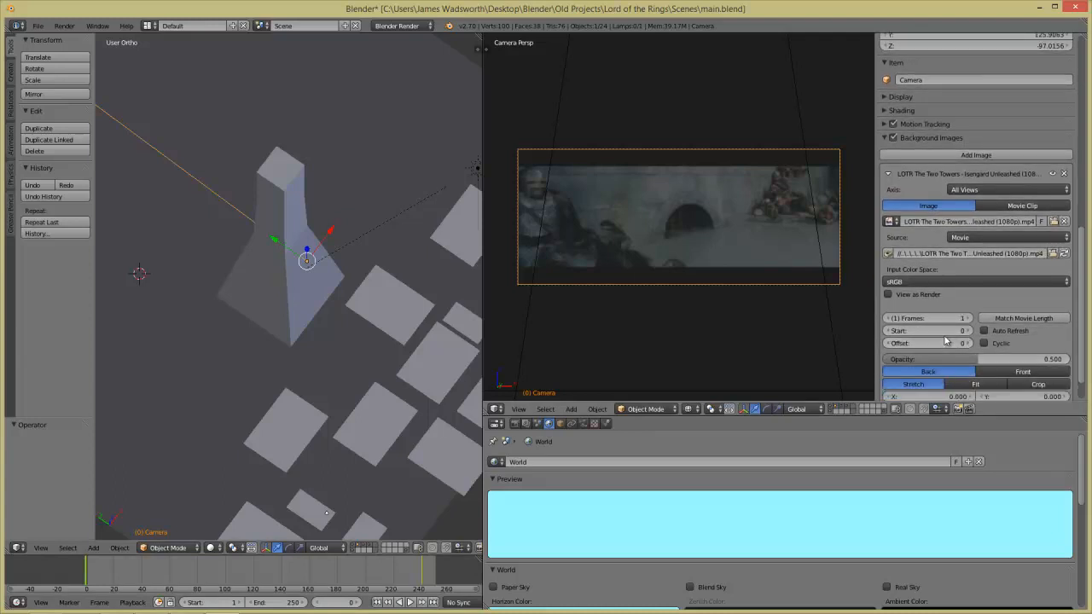
pyautogui.scroll(-1, 949, 343)
pyautogui.press('Right')
pyautogui.press('Right')
pyautogui.press('Right')
pyautogui.press('Right')
pyautogui.press('Right')
pyautogui.press('Right')
pyautogui.press('Right')
pyautogui.press('Right')
pyautogui.press('Right')
pyautogui.press('Right')
pyautogui.press('Right')
pyautogui.press('Right')
pyautogui.press('Right')
pyautogui.press('Right')
pyautogui.press('Right')
pyautogui.press('Right')
pyautogui.press('Right')
pyautogui.press('Right')
pyautogui.press('Right')
pyautogui.press('Right')
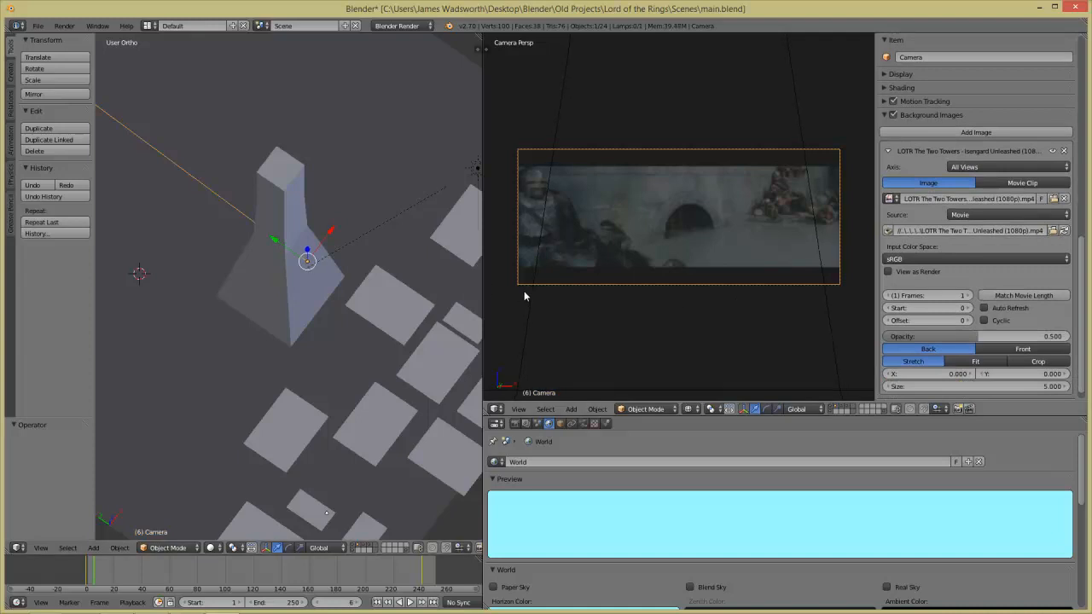
pyautogui.press('Right')
pyautogui.press('Right')
pyautogui.press('Right')
pyautogui.press('Right')
pyautogui.press('Right')
pyautogui.press('Right')
pyautogui.press('Right')
pyautogui.press('Right')
pyautogui.press('Right')
pyautogui.press('Right')
pyautogui.press('Right')
pyautogui.press('Right')
pyautogui.press('Right')
pyautogui.press('Right')
pyautogui.press('Right')
pyautogui.press('Right')
pyautogui.press('Right')
pyautogui.press('Right')
pyautogui.press('Right')
pyautogui.press('Right')
pyautogui.press('Left')
pyautogui.press('Left')
pyautogui.press('Left')
pyautogui.press('Left')
pyautogui.press('Left')
pyautogui.press('Left')
pyautogui.press('Left')
pyautogui.press('Left')
pyautogui.press('Left')
pyautogui.press('Left')
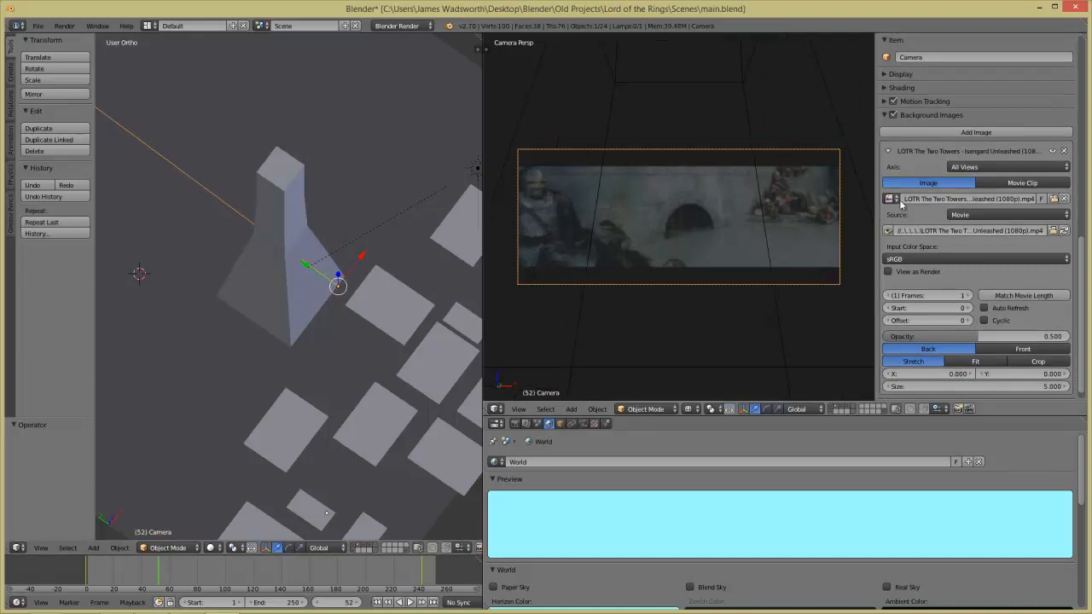
pyautogui.press('Left')
pyautogui.press('Left')
pyautogui.press('Left')
pyautogui.press('Left')
pyautogui.press('Left')
pyautogui.press('Left')
pyautogui.press('Left')
pyautogui.press('Left')
pyautogui.press('Left')
pyautogui.press('Left')
pyautogui.press('Left')
pyautogui.press('Left')
pyautogui.press('Left')
pyautogui.press('Left')
pyautogui.press('Left')
pyautogui.press('Left')
pyautogui.press('Left')
pyautogui.press('Left')
pyautogui.press('Left')
pyautogui.press('Left')
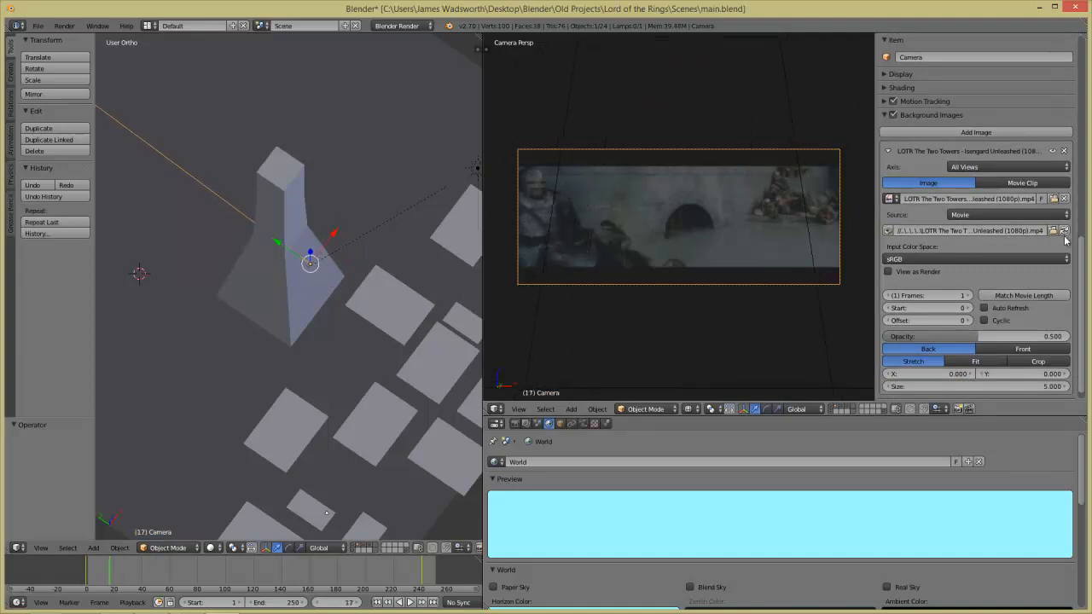
# - Step the timeline forward frame by frame to check whether the movie background updates in the camera view
pyautogui.press('Right')
pyautogui.press('Right')
pyautogui.press('Right')
pyautogui.press('Right')
pyautogui.press('Right')
pyautogui.press('Right')
pyautogui.press('Right')
pyautogui.press('Right')
pyautogui.press('Right')
pyautogui.press('Right')
pyautogui.press('Right')
pyautogui.press('Right')
pyautogui.press('Right')
pyautogui.press('Right')
pyautogui.press('Right')
pyautogui.press('Right')
pyautogui.press('Right')
pyautogui.press('Right')
pyautogui.press('Right')
pyautogui.press('Right')
pyautogui.press('Right')
pyautogui.press('Right')
pyautogui.press('Right')
pyautogui.press('Right')
pyautogui.press('Right')
pyautogui.press('Right')
pyautogui.press('Right')
pyautogui.press('Right')
pyautogui.press('Right')
pyautogui.press('Right')
pyautogui.press('Right')
pyautogui.press('Right')
pyautogui.press('Right')
pyautogui.press('Right')
# - Enable Auto Refresh for the background movie and step the timeline back frame by frame to test it
pyautogui.scroll(-1, 964, 311)
pyautogui.click(984, 296)
pyautogui.press('Left')
pyautogui.press('Left')
pyautogui.press('Left')
pyautogui.press('Left')
pyautogui.press('Left')
pyautogui.press('Left')
pyautogui.press('Left')
pyautogui.press('Left')
pyautogui.press('Left')
pyautogui.press('Left')
pyautogui.press('Left')
pyautogui.press('Left')
pyautogui.press('Left')
pyautogui.press('Left')
pyautogui.press('Left')
pyautogui.press('Left')
pyautogui.press('Left')
pyautogui.press('Left')
pyautogui.press('Left')
pyautogui.press('Left')
pyautogui.press('Left')
pyautogui.press('Left')
pyautogui.press('Left')
pyautogui.press('Left')
pyautogui.press('Left')
pyautogui.press('Left')
pyautogui.press('Left')
pyautogui.press('Left')
pyautogui.press('Left')
pyautogui.press('Left')
pyautogui.press('Left')
pyautogui.press('Left')
pyautogui.press('Left')
pyautogui.press('Left')
pyautogui.press('Left')
pyautogui.press('Left')
pyautogui.press('Left')
pyautogui.press('Left')
# - Scrub the timeline to frame 188 and step back to frame 156 to check the background video's playback
pyautogui.moveTo(110, 573); pyautogui.dragTo(349, 571)
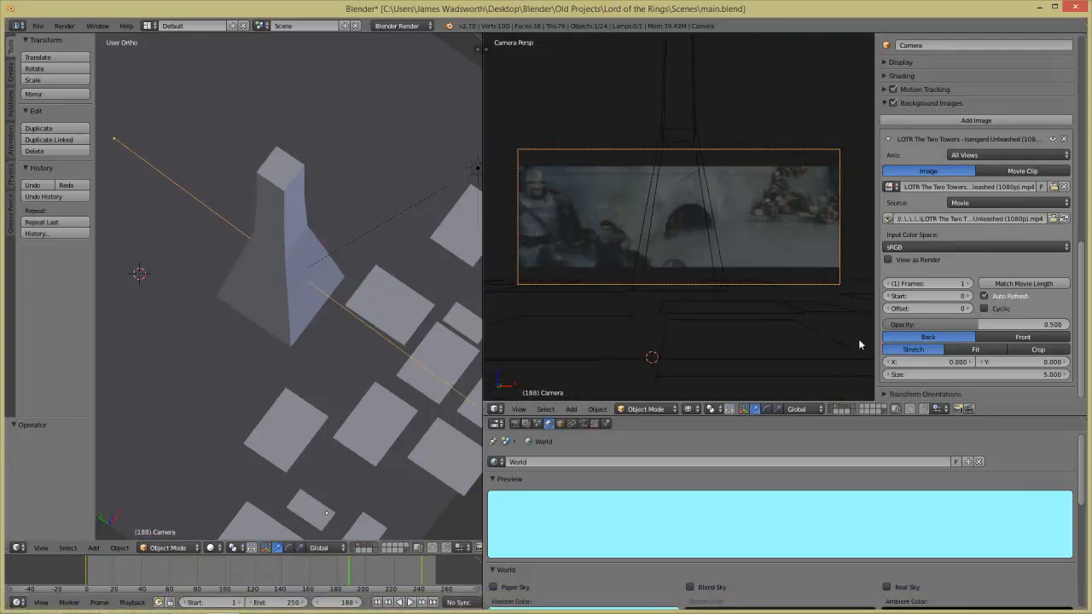
pyautogui.press('Left')
pyautogui.press('Left')
pyautogui.press('Left')
pyautogui.press('Left')
pyautogui.press('Left')
pyautogui.press('Left')
pyautogui.press('Left')
pyautogui.press('Left')
pyautogui.press('Left')
pyautogui.press('Left')
pyautogui.press('Left')
pyautogui.press('Left')
pyautogui.press('Left')
pyautogui.press('Left')
pyautogui.press('Left')
pyautogui.press('Left')
pyautogui.press('Left')
pyautogui.press('Left')
pyautogui.press('Left')
pyautogui.press('Left')
pyautogui.press('Left')
pyautogui.press('Left')
pyautogui.press('Left')
pyautogui.press('Left')
pyautogui.press('Left')
pyautogui.press('Left')
# - Set the background movie's frame count to 9000
pyautogui.moveTo(910, 285); pyautogui.dragTo(1091, 291)
pyautogui.click(927, 286)
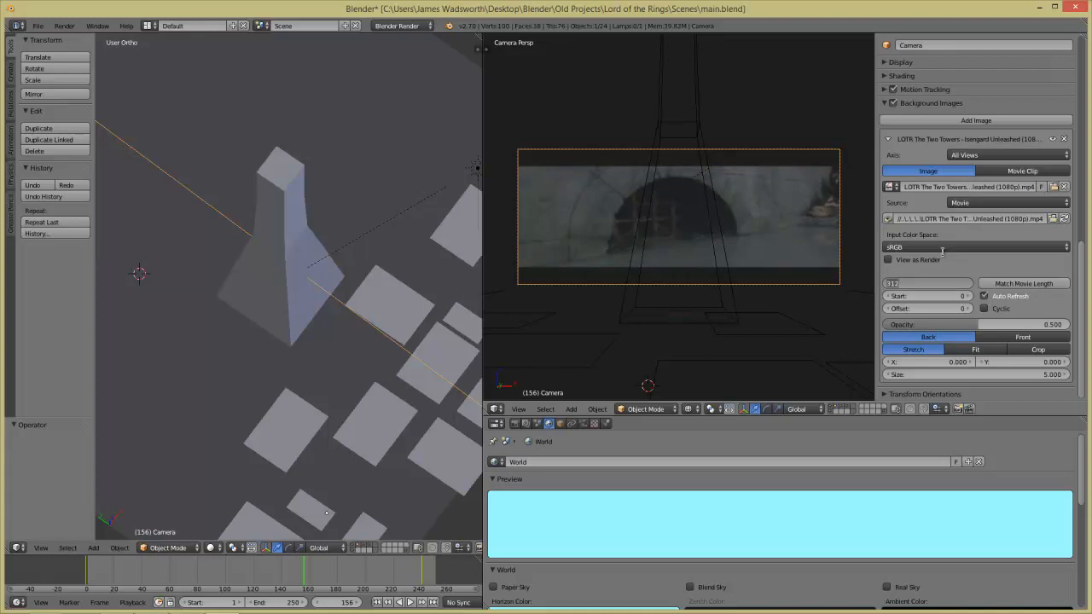
pyautogui.write('9000')
pyautogui.press('Return')
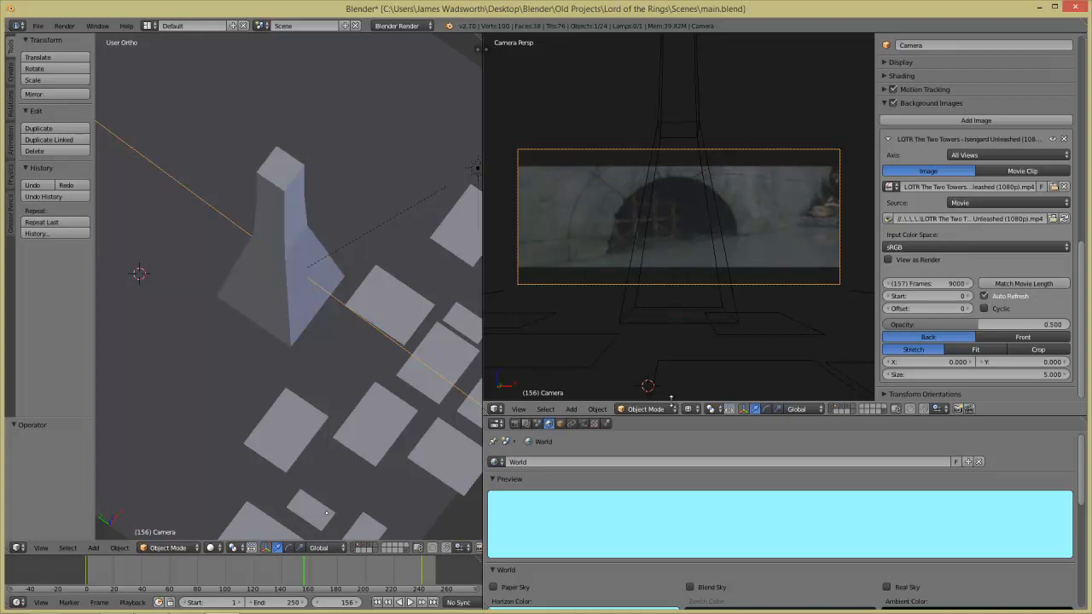
# - Play the animation from the start, step back through the frames and scrub to frame 0 to review the background video
pyautogui.moveTo(266, 580); pyautogui.dragTo(88, 578)
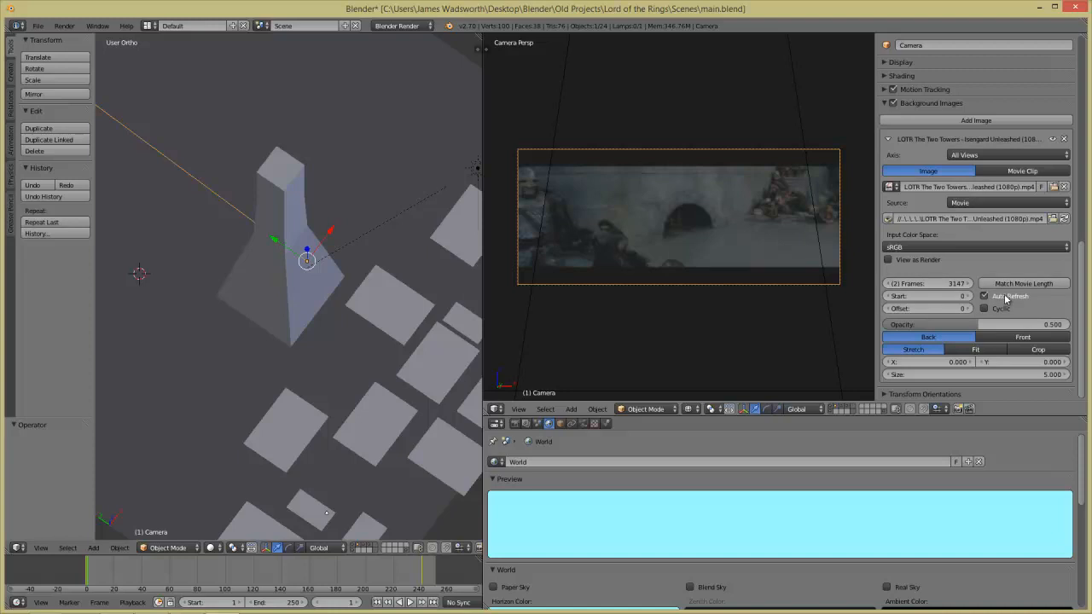
pyautogui.hotkey('alt', 'a')
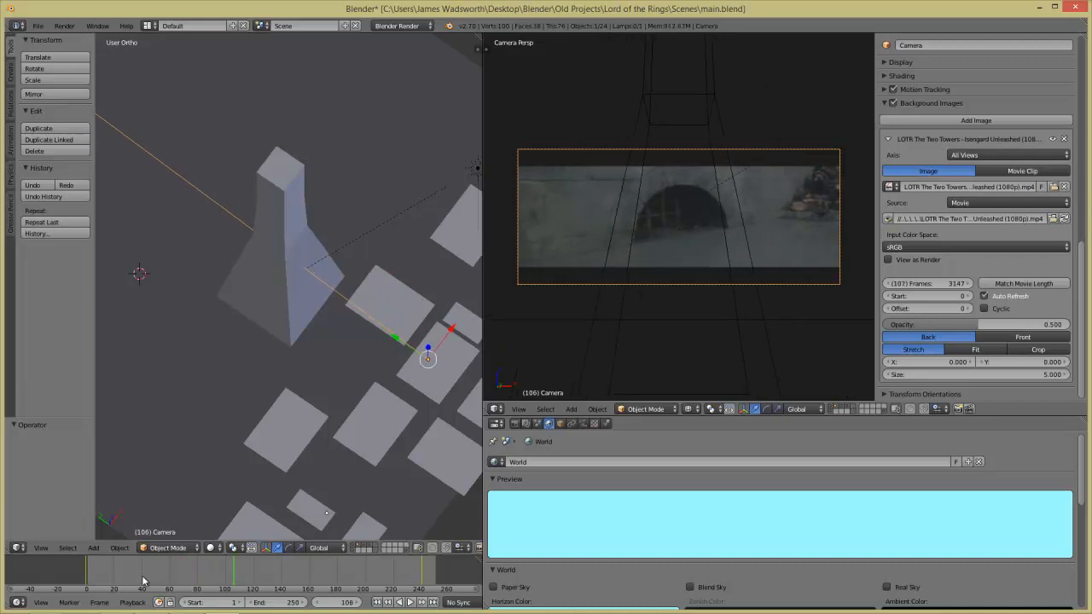
pyautogui.press('Left')
pyautogui.press('Left')
pyautogui.press('Left')
pyautogui.press('Left')
pyautogui.press('Left')
pyautogui.press('Left')
pyautogui.press('Left')
pyautogui.press('Left')
pyautogui.press('Left')
pyautogui.press('Left')
pyautogui.press('Left')
pyautogui.press('Left')
pyautogui.press('Left')
pyautogui.press('Left')
pyautogui.press('Left')
pyautogui.press('Left')
pyautogui.press('Left')
pyautogui.press('Left')
pyautogui.press('Left')
pyautogui.press('Left')
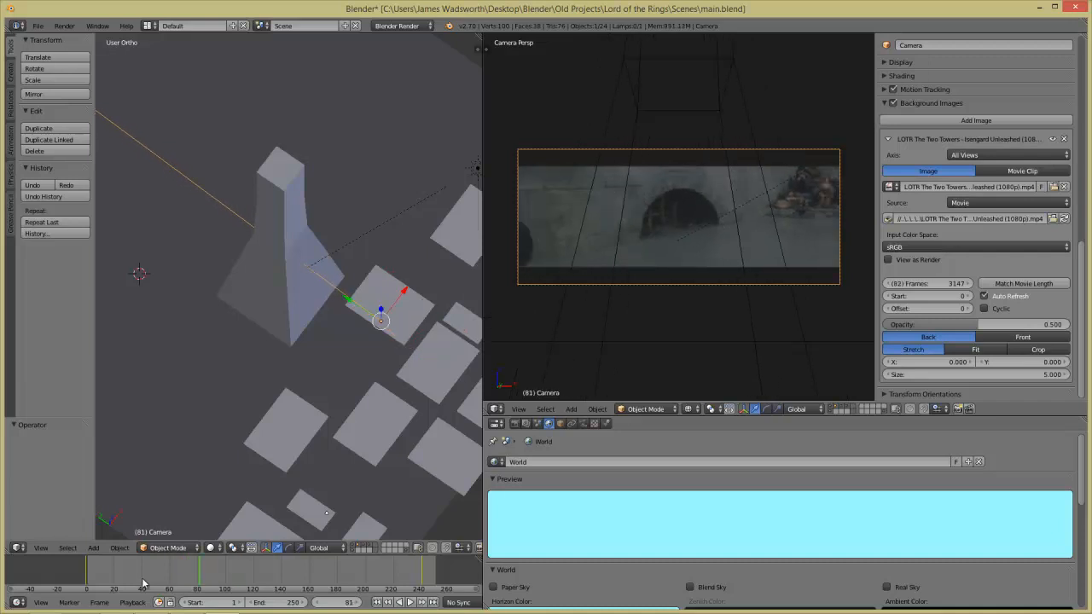
pyautogui.moveTo(143, 583); pyautogui.dragTo(85, 571)
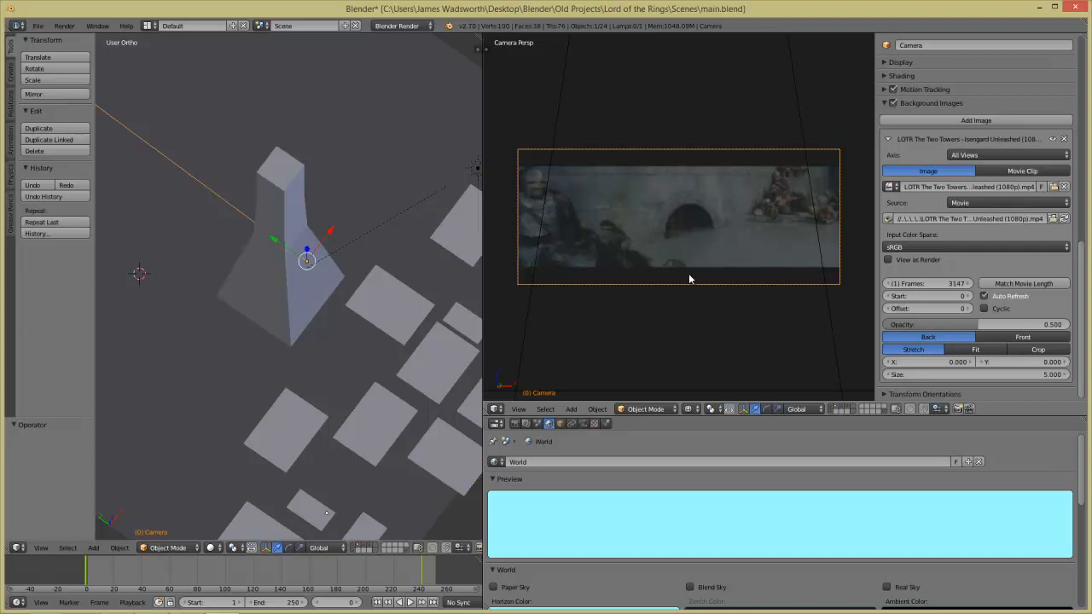
# - Set the background movie's frame offset to 1277
pyautogui.scroll(1, 1008, 333)
pyautogui.scroll(-1, 1013, 332)
pyautogui.scroll(2, 951, 164)
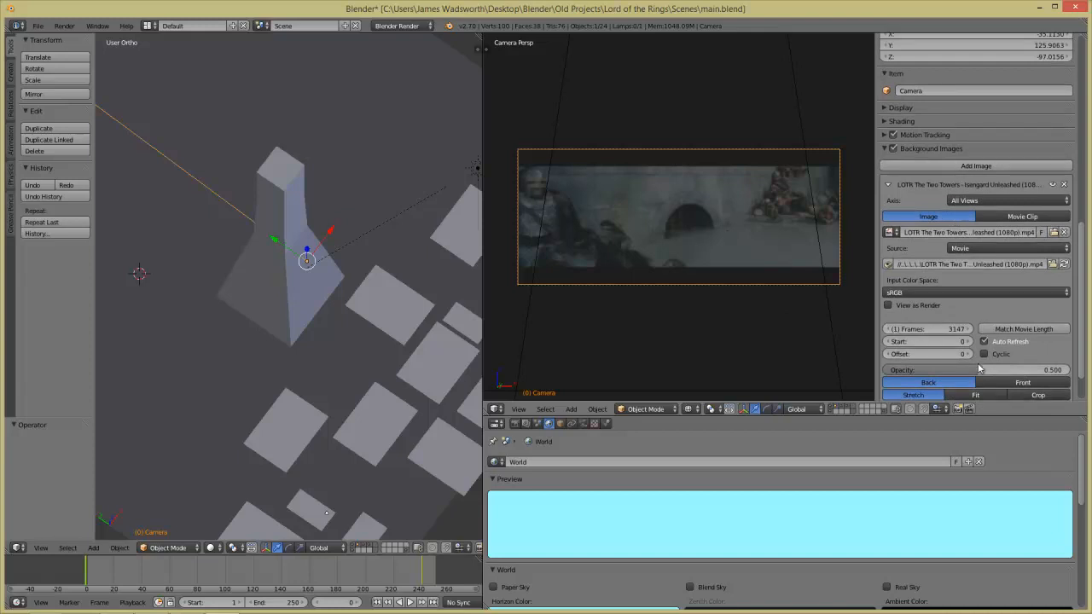
pyautogui.moveTo(928, 360); pyautogui.dragTo(1026, 362)
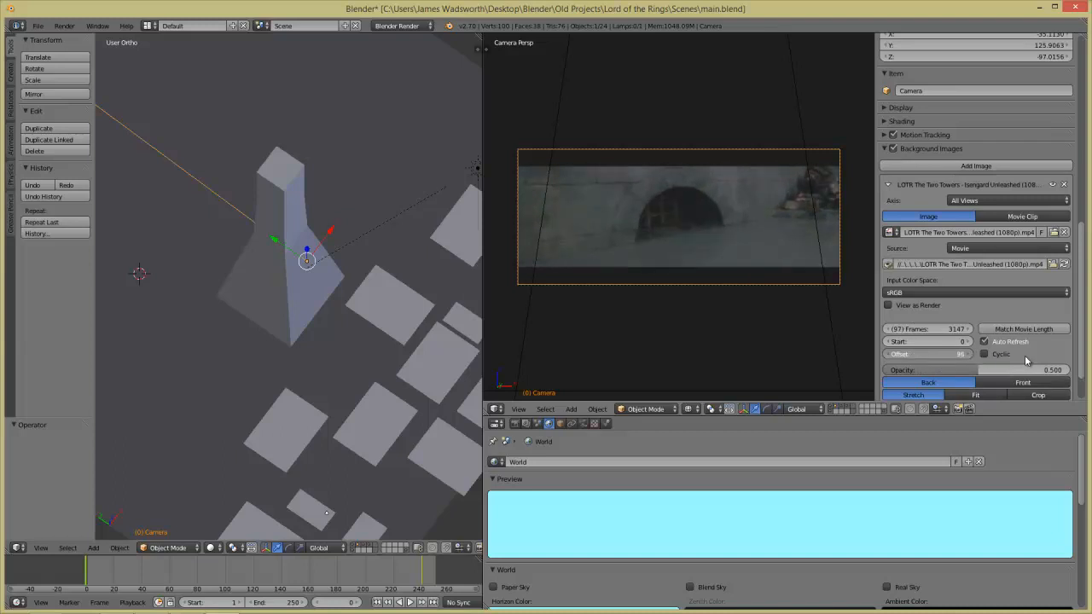
pyautogui.click(931, 352)
pyautogui.write('1')
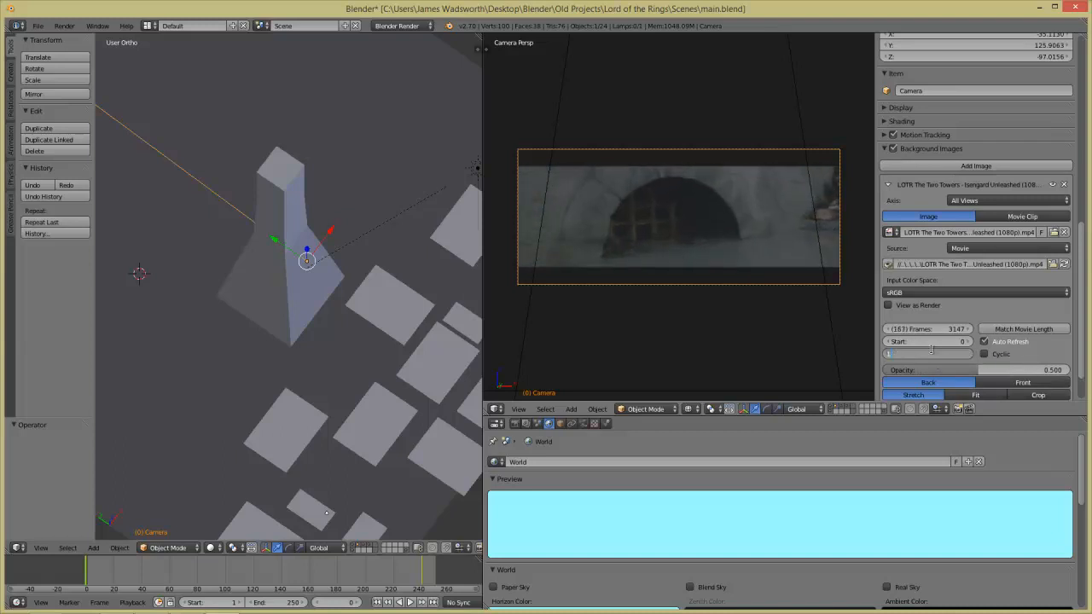
pyautogui.write('277')
pyautogui.press('Return')
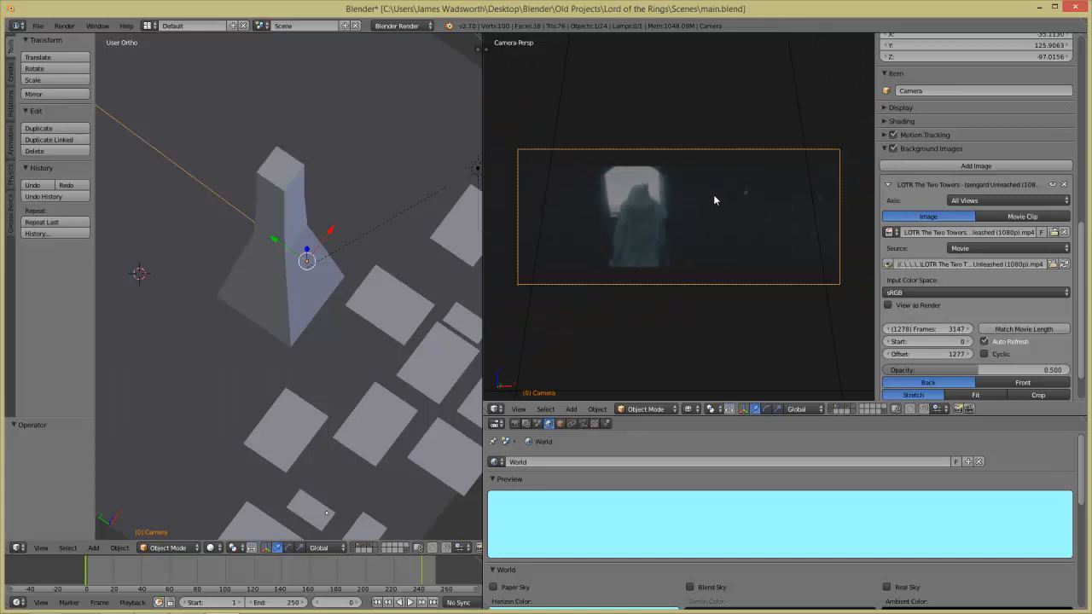
# - Save the scene over the existing main.blend file
pyautogui.scroll(2, 379, 270)
pyautogui.scroll(-2, 373, 318)
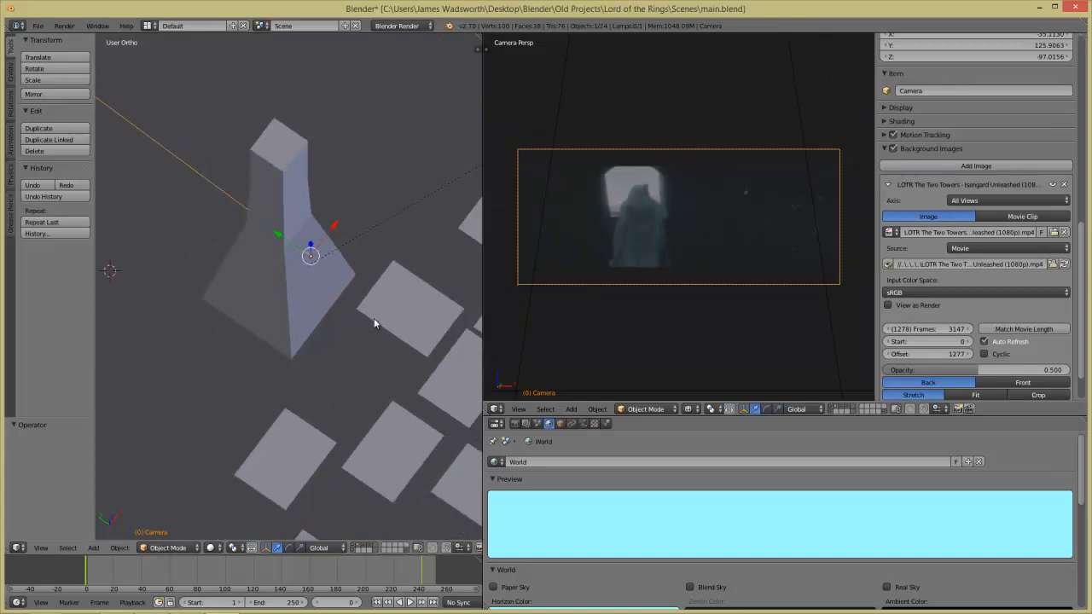
pyautogui.scroll(4, 342, 262)
pyautogui.scroll(-2, 342, 261)
pyautogui.hotkey('ctrl', 's')
pyautogui.click(342, 262)
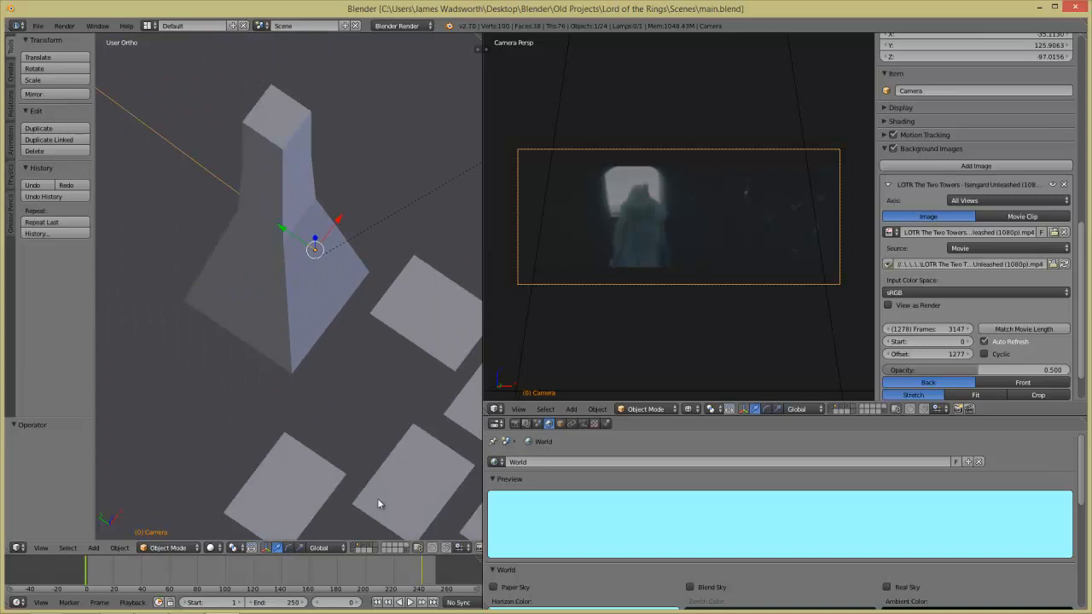
# - On an empty layer, link all objects from the balcony .blend file in the Lord of the Rings Models folder
pyautogui.click(362, 550)
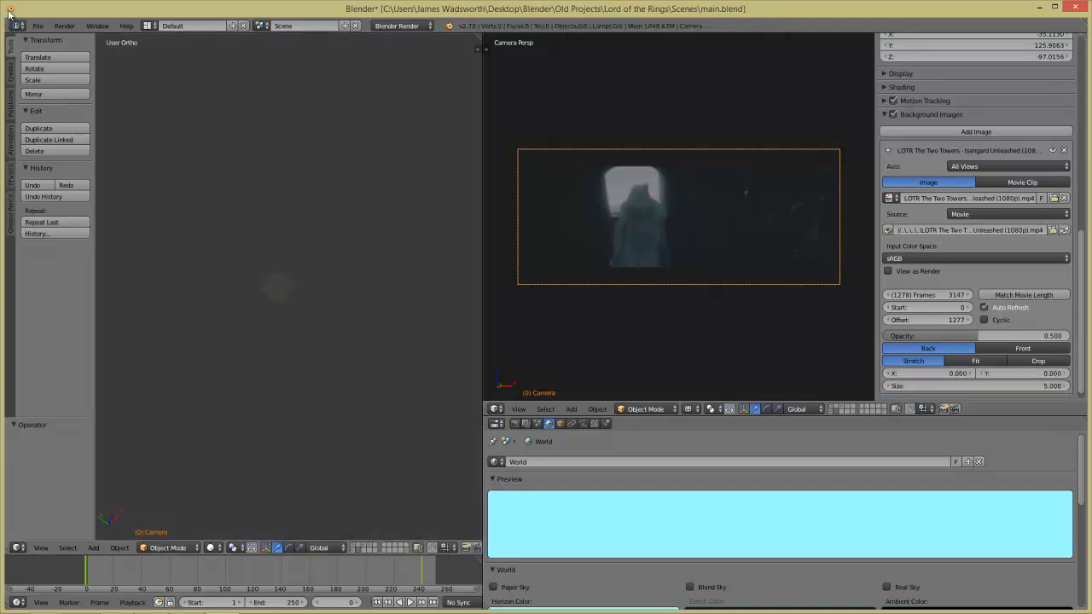
pyautogui.click(37, 25)
pyautogui.moveTo(101, 231)
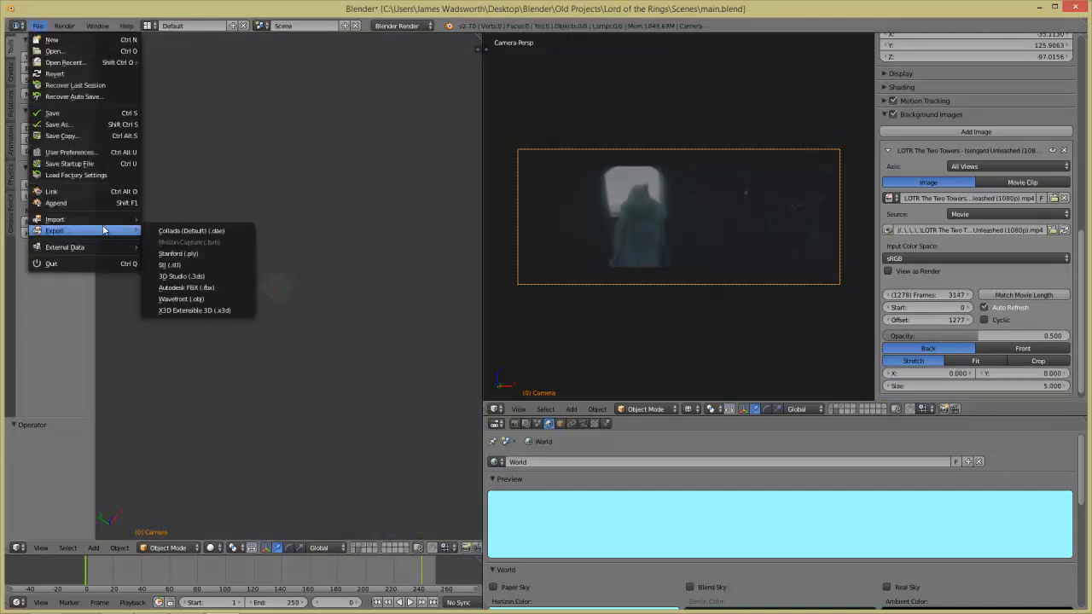
pyautogui.click(102, 191)
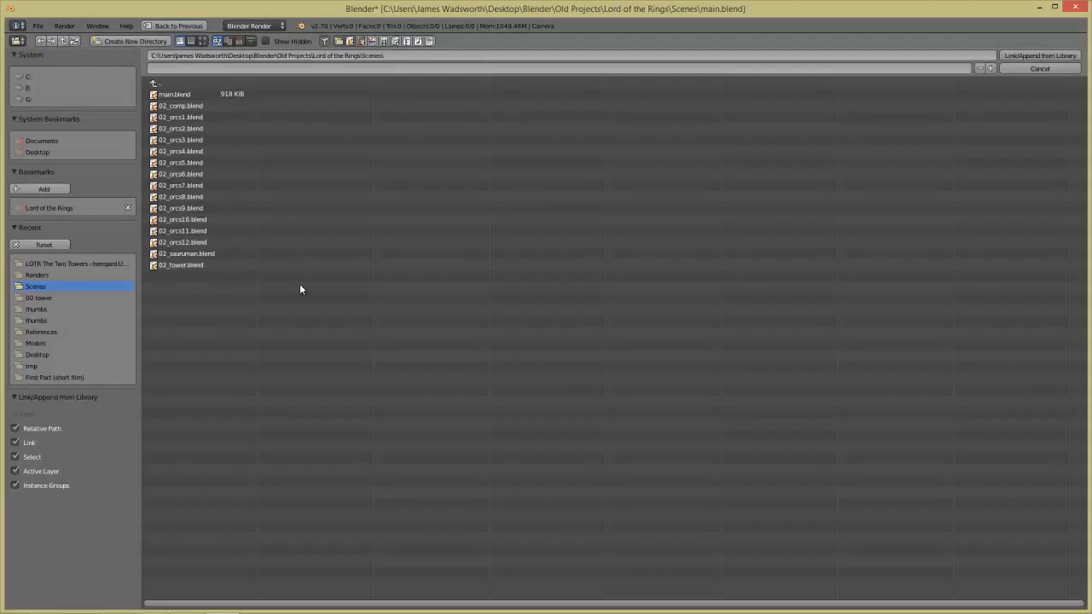
pyautogui.click(162, 82)
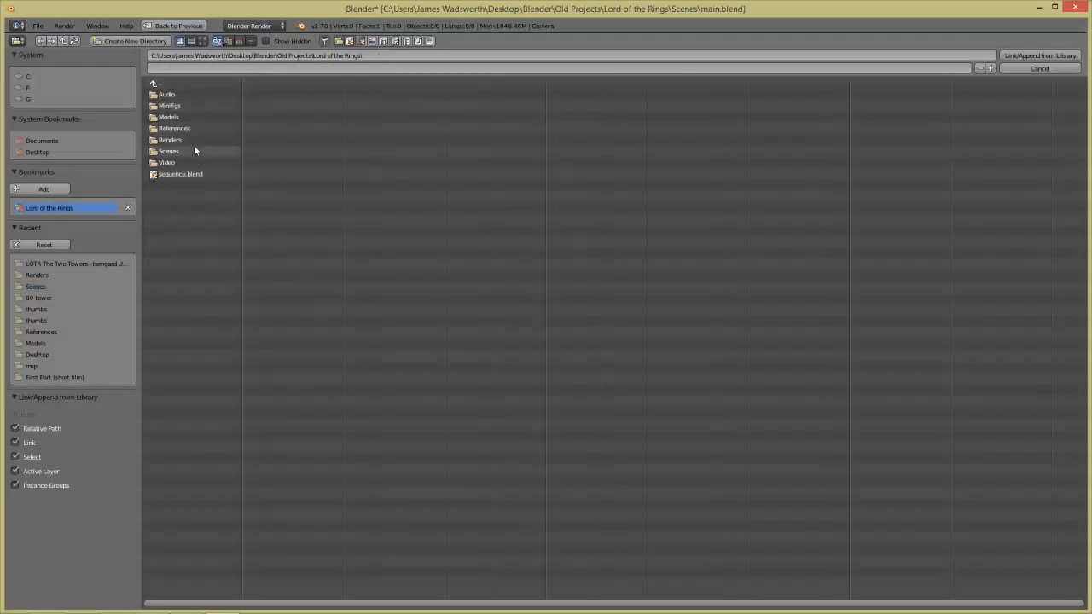
pyautogui.click(174, 118)
pyautogui.click(175, 94)
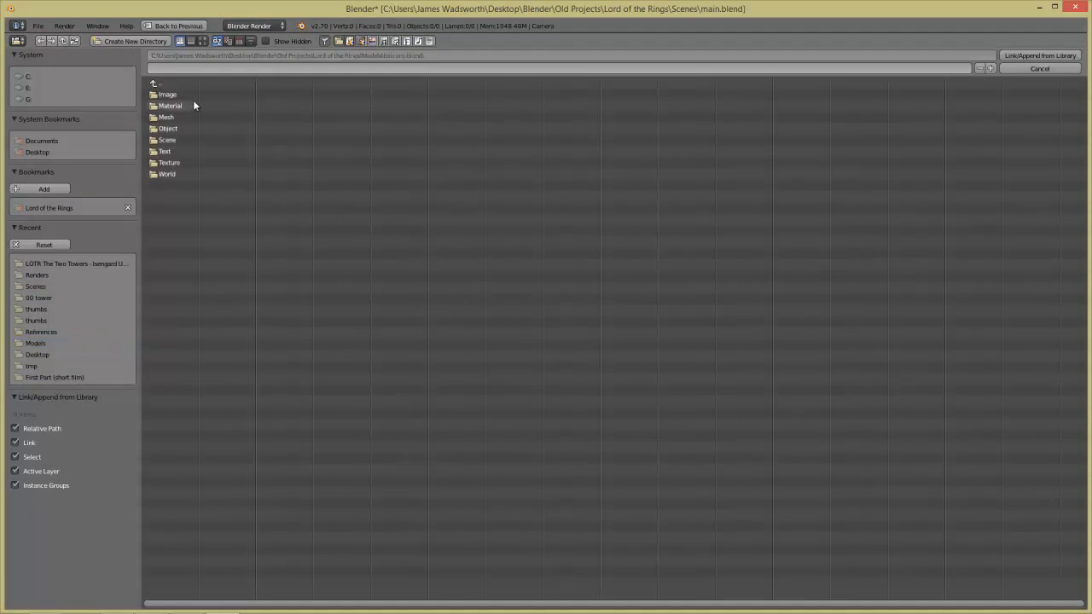
pyautogui.click(168, 129)
pyautogui.press('a')
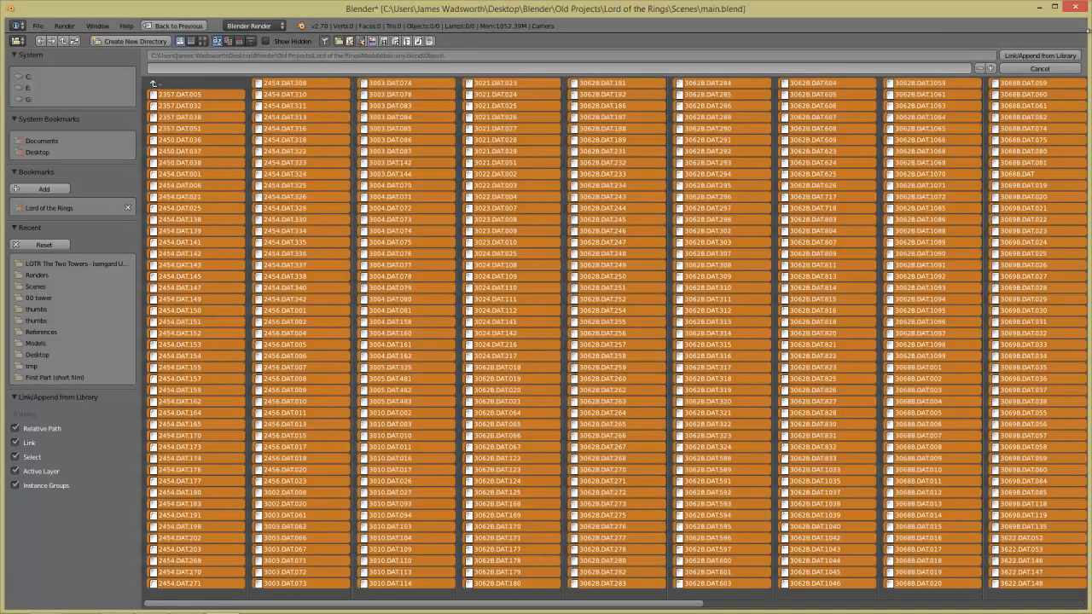
pyautogui.click(1040, 55)
# - Switch the camera viewport to solid shading and delete the linked balcony objects
pyautogui.scroll(4, 372, 276)
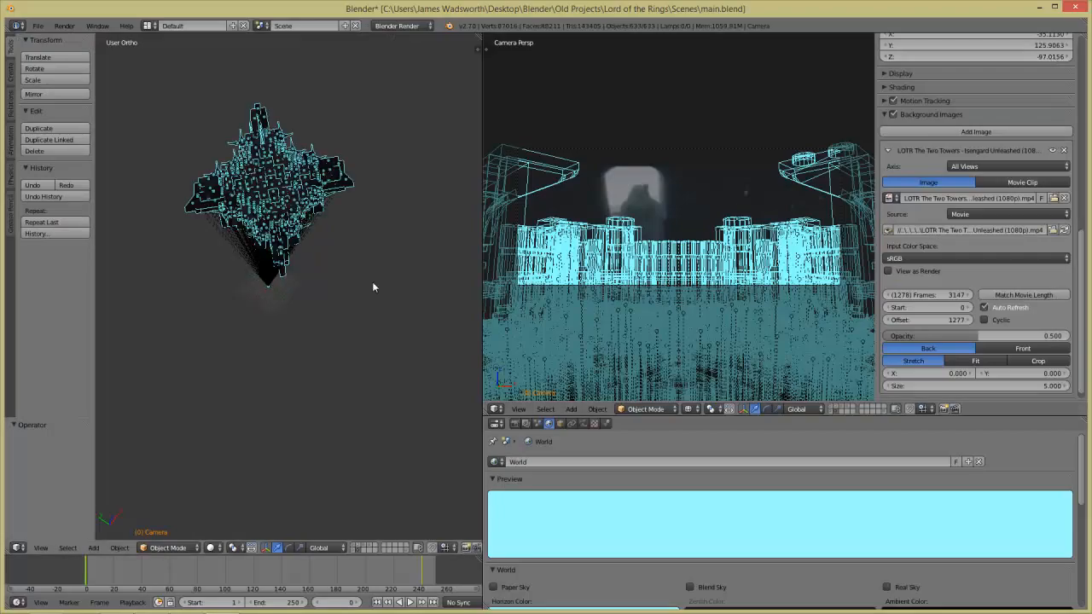
pyautogui.press('z')
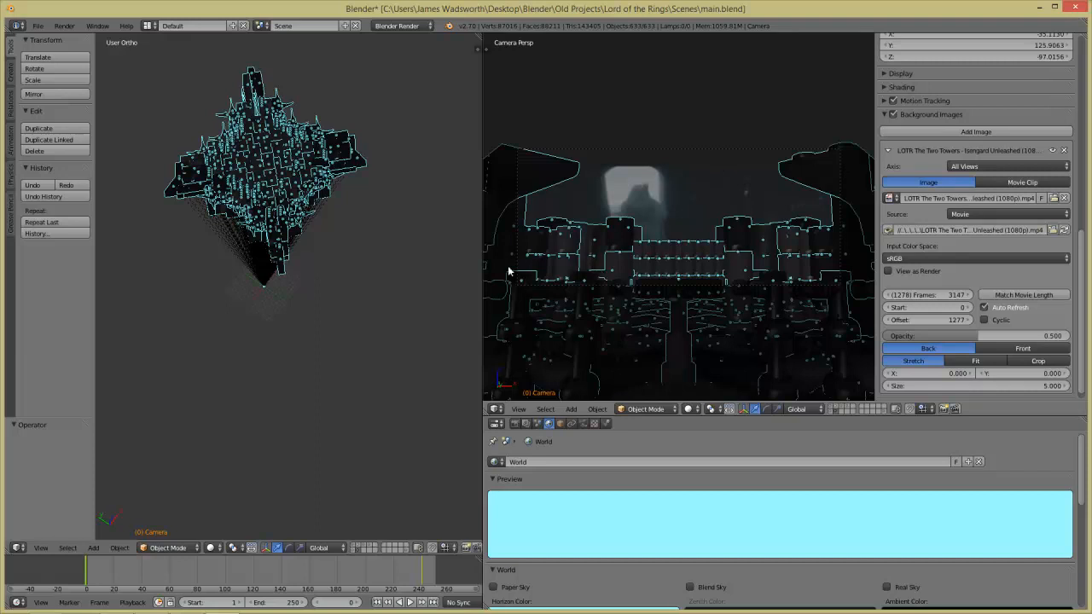
pyautogui.press('Delete')
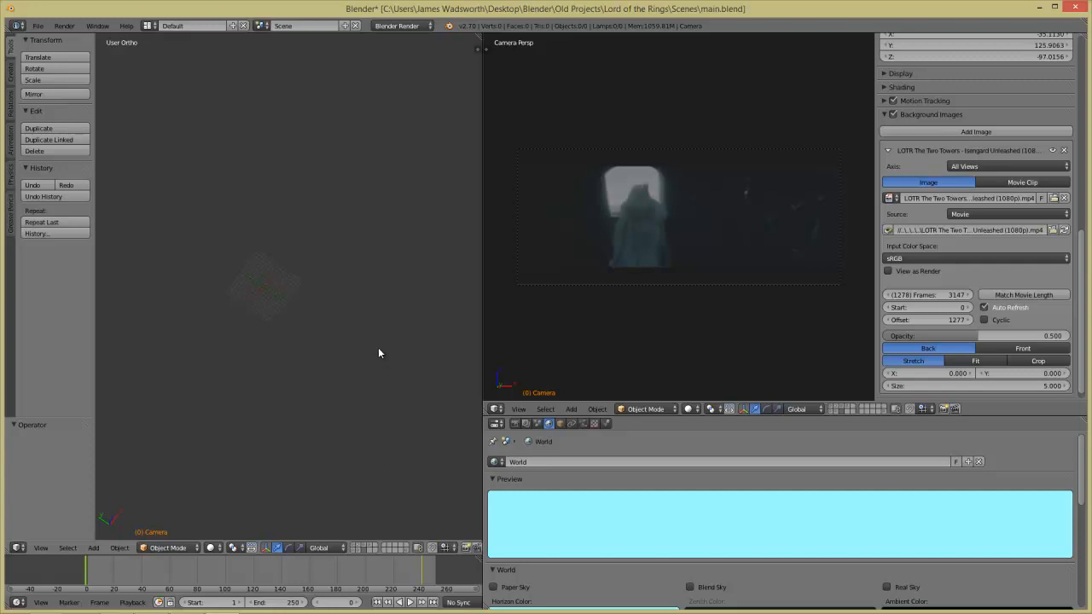
# - Switch to an empty layer and open the Lord of the Rings project folder for appending objects
pyautogui.click(354, 551)
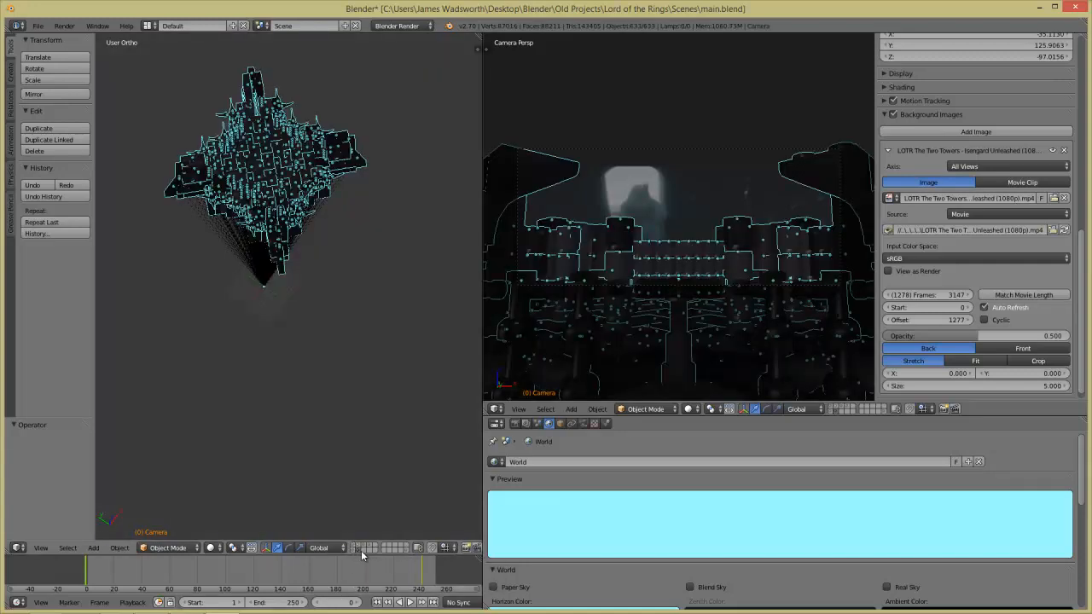
pyautogui.click(363, 551)
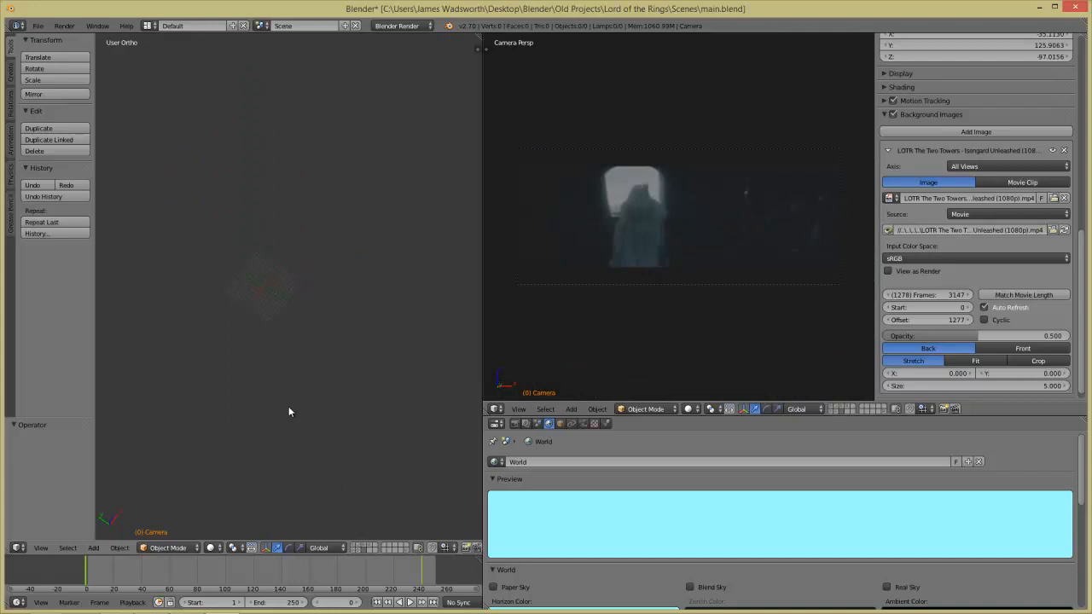
pyautogui.hotkey('shift', 'F1')
pyautogui.click(168, 83)
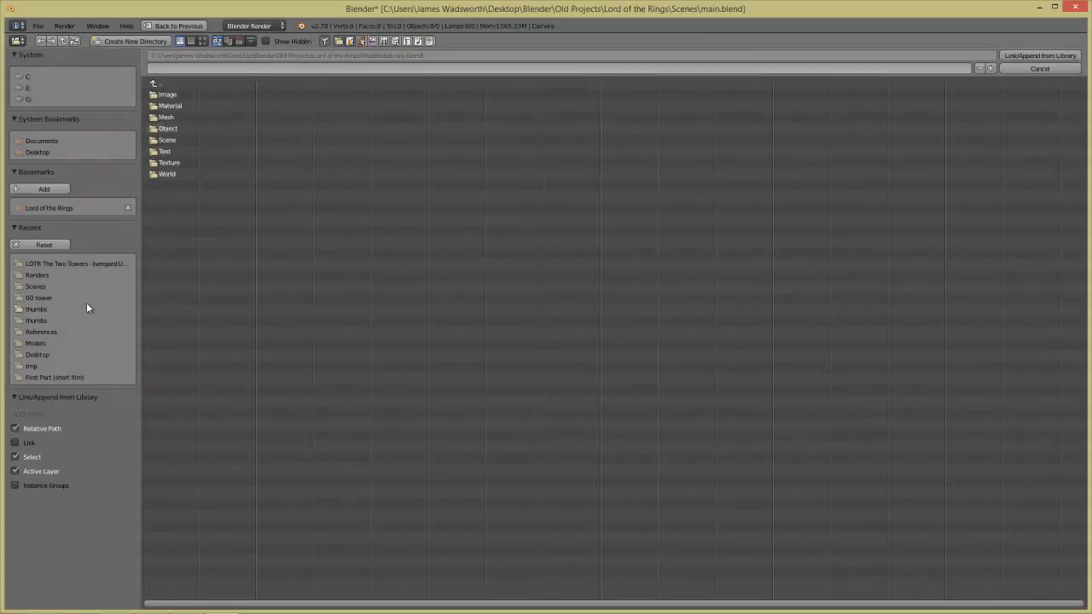
pyautogui.click(171, 128)
pyautogui.click(162, 83)
pyautogui.click(174, 80)
pyautogui.click(174, 79)
pyautogui.click(191, 107)
pyautogui.click(201, 185)
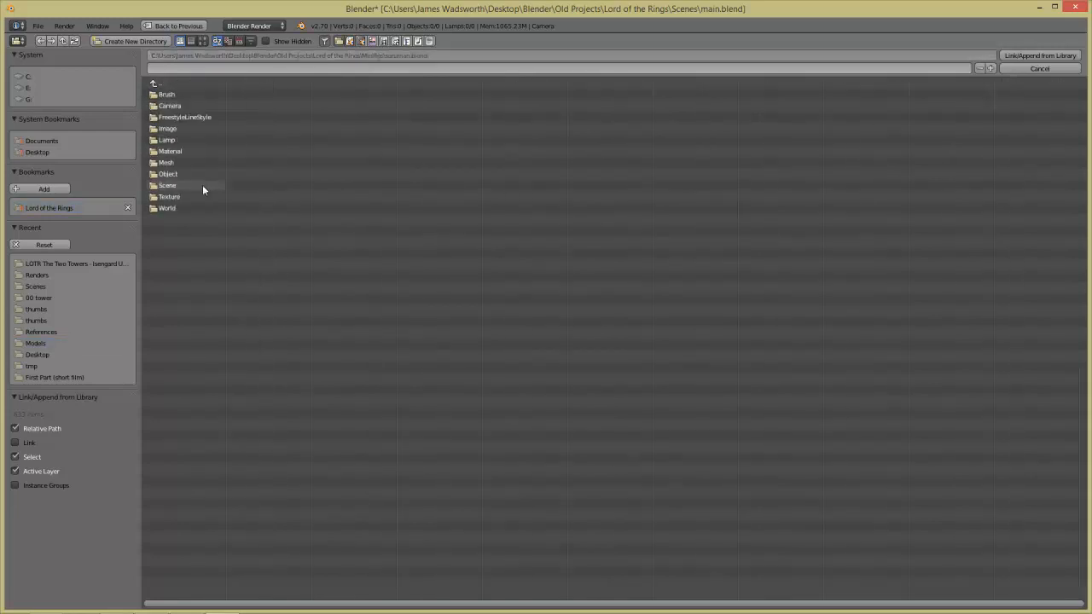
pyautogui.click(201, 174)
pyautogui.press('a')
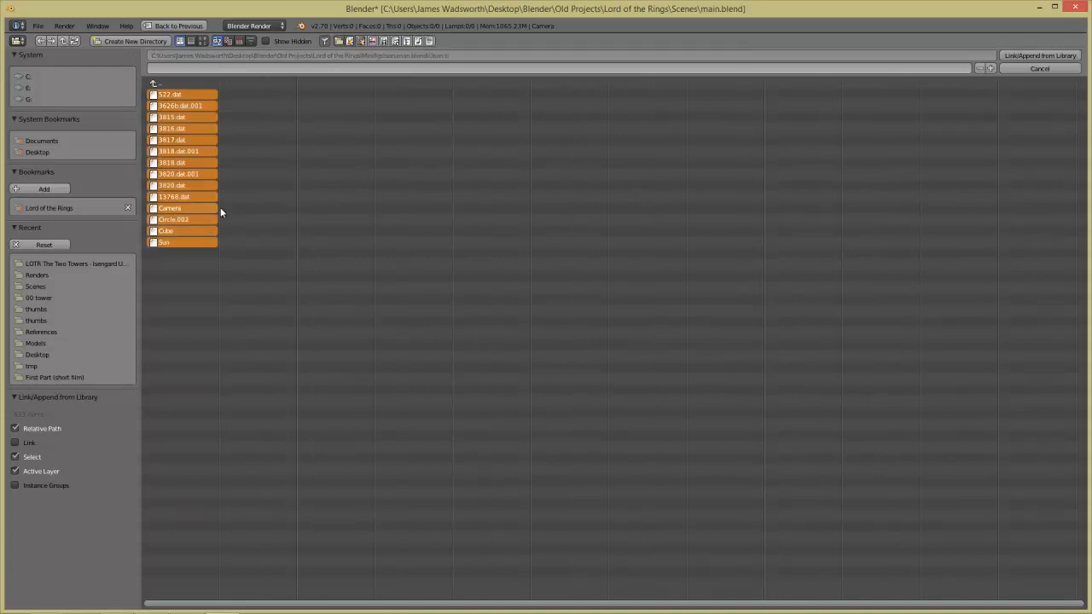
pyautogui.click(178, 83)
pyautogui.click(177, 82)
pyautogui.click(177, 83)
# - Append all objects from 02_sauruman.blend in the Scenes folder, with linking off, onto the empty layer
pyautogui.click(193, 151)
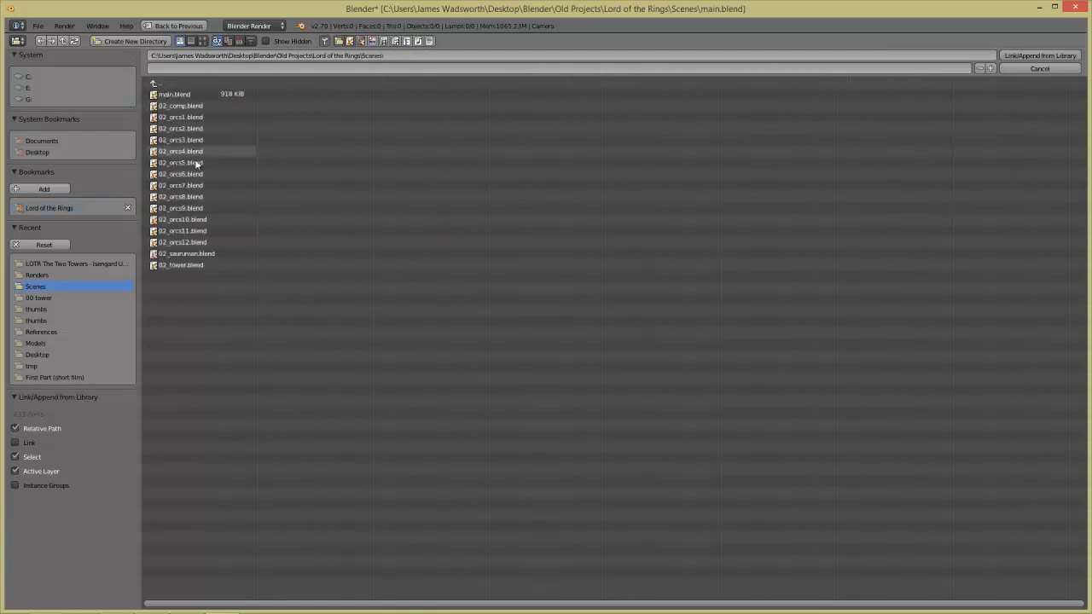
pyautogui.click(213, 254)
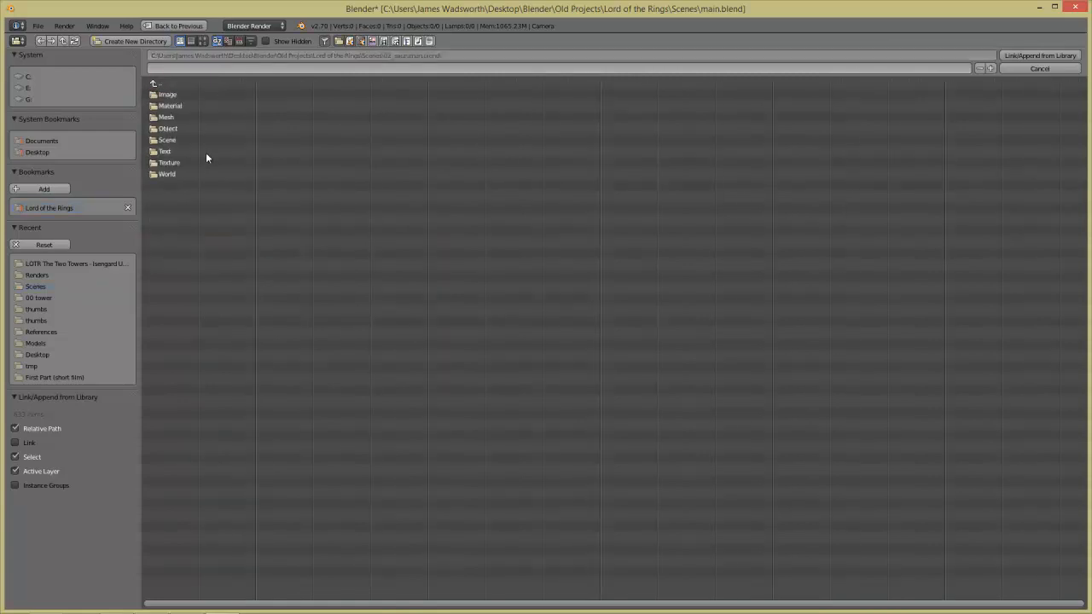
pyautogui.click(178, 128)
pyautogui.press('a')
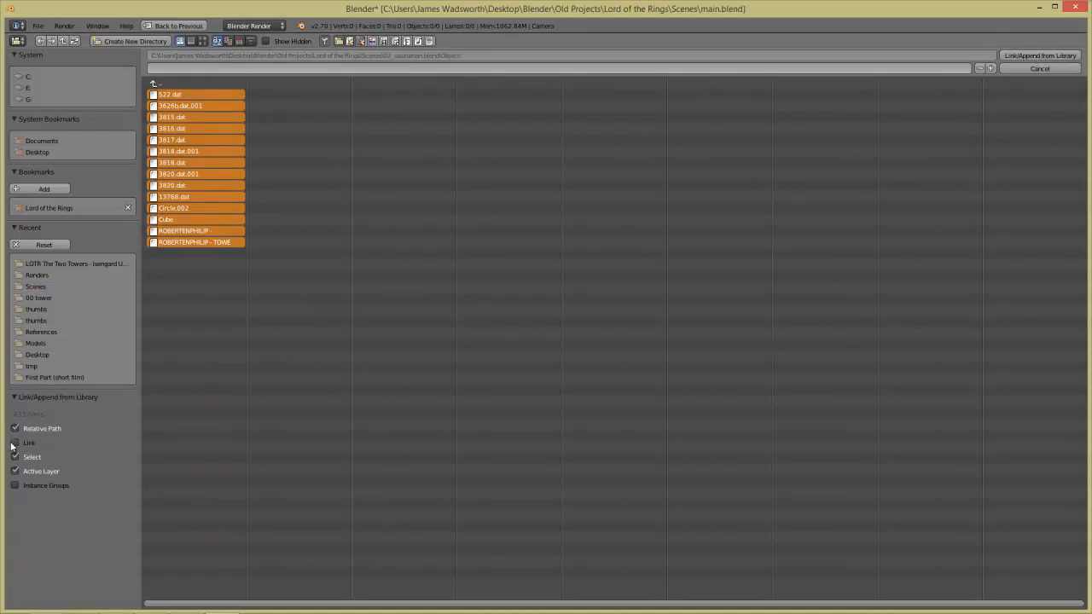
pyautogui.click(1030, 58)
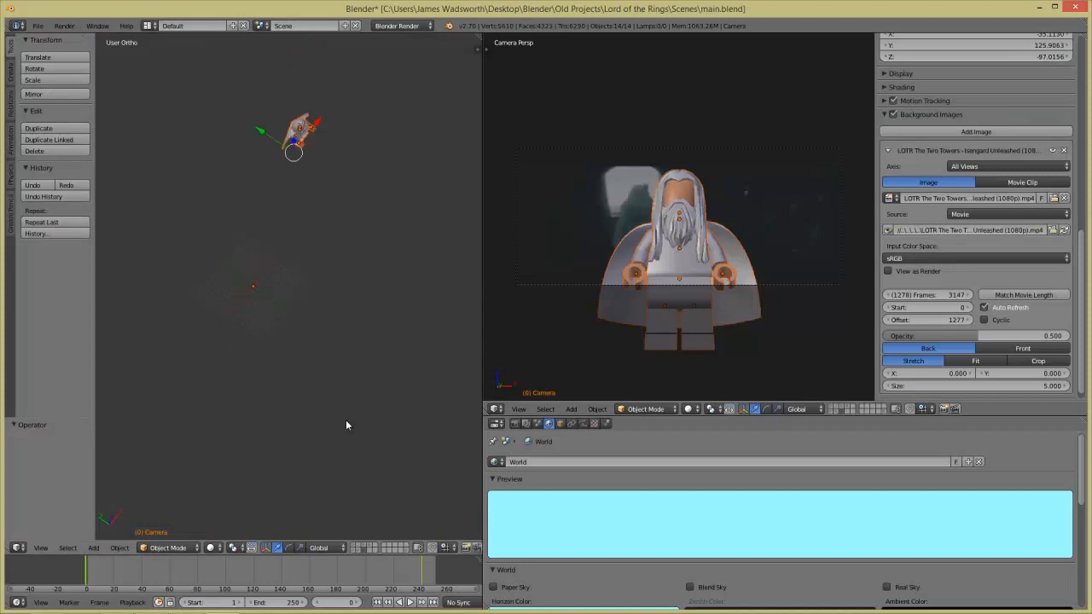
# - Assign the camera to the tower's and the wizard minifigure's layers as well as its own, and show the minifigure's layer
pyautogui.click(360, 551)
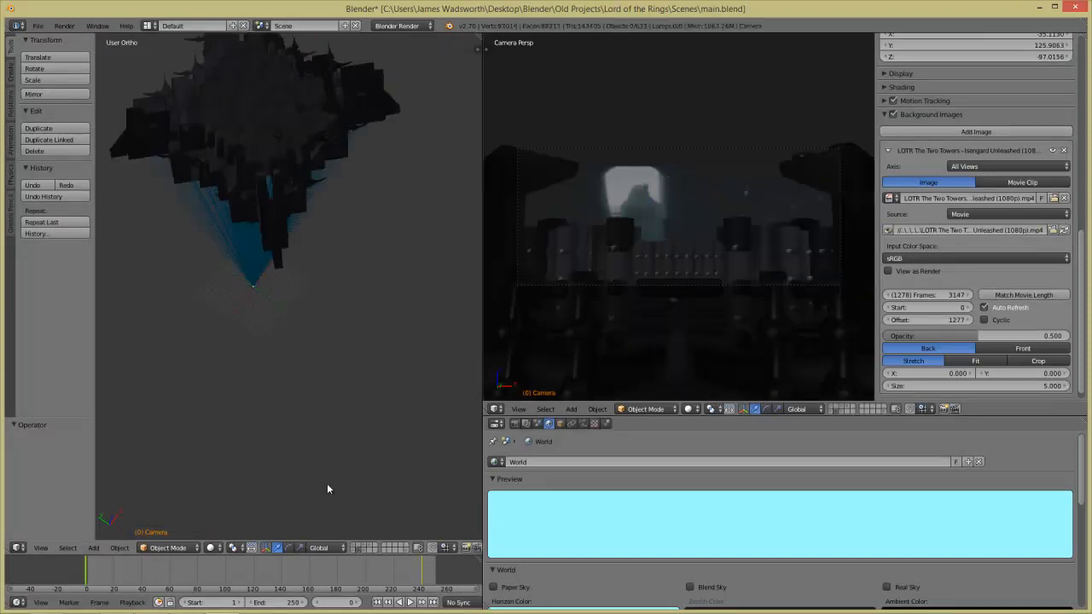
pyautogui.click(360, 547)
pyautogui.rightClick(369, 178)
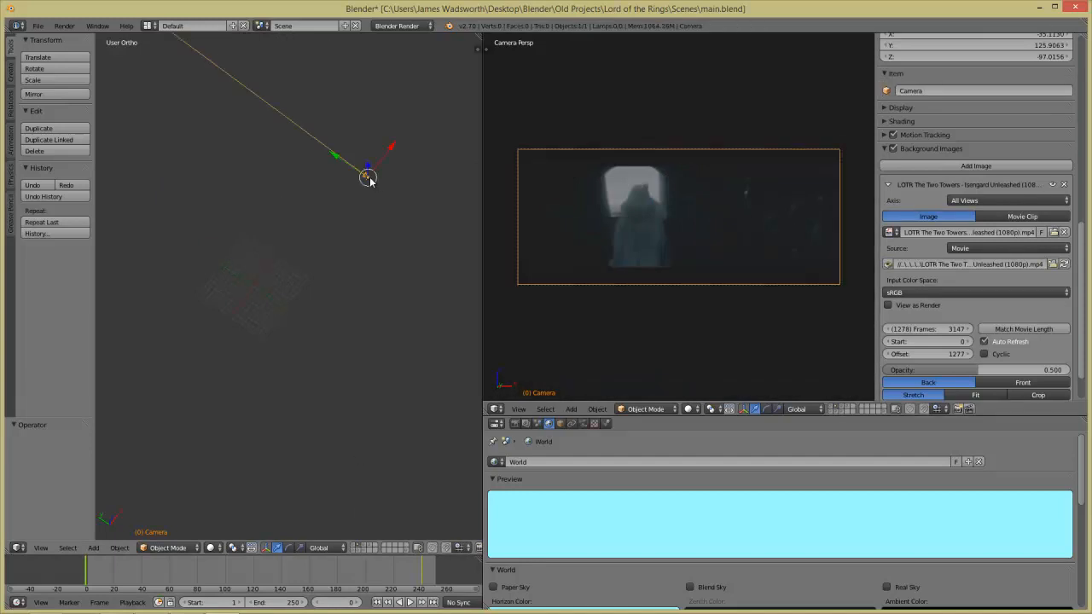
pyautogui.press('m')
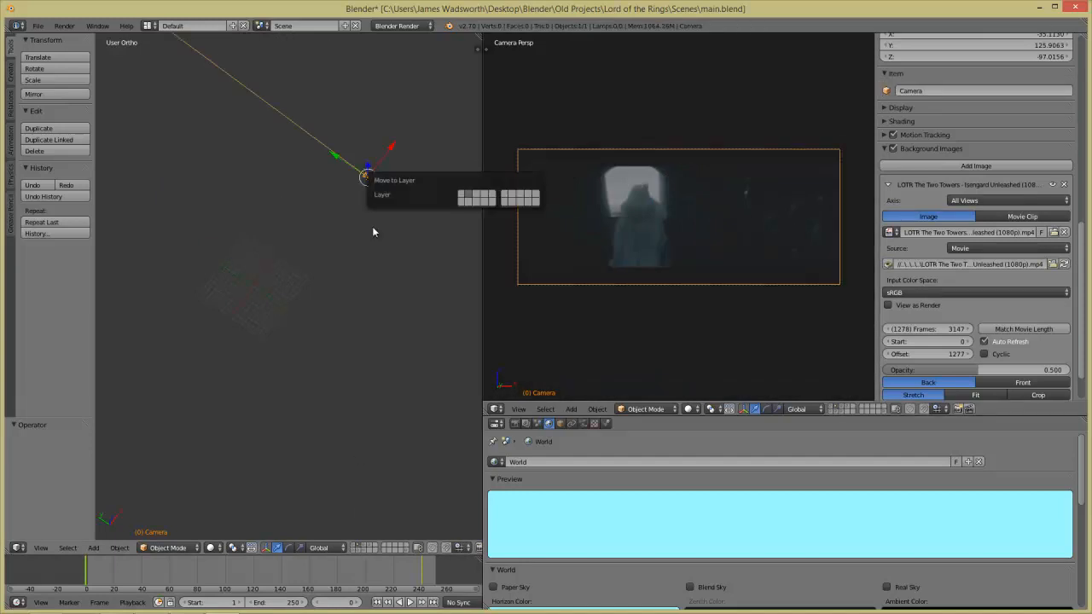
pyautogui.click(472, 203)
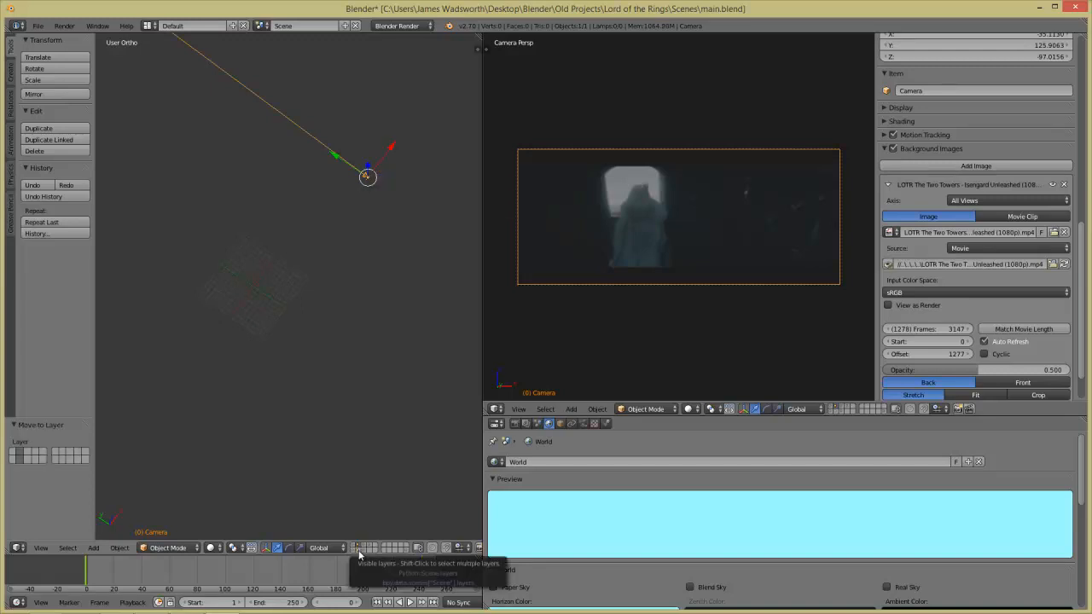
pyautogui.press('m')
pyautogui.click(487, 376)
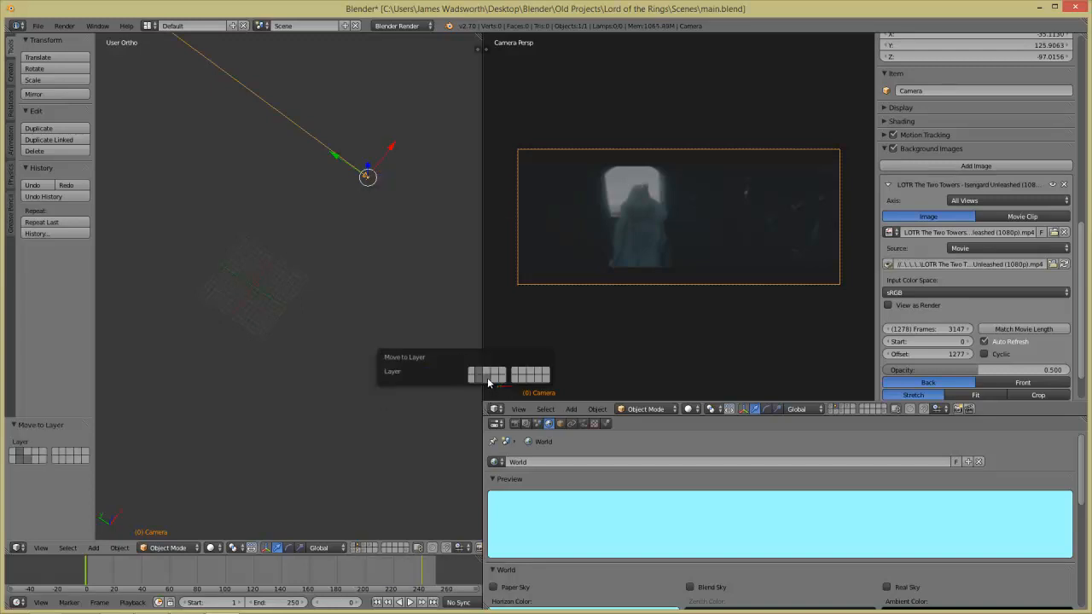
pyautogui.click(364, 550)
pyautogui.scroll(2, 364, 146)
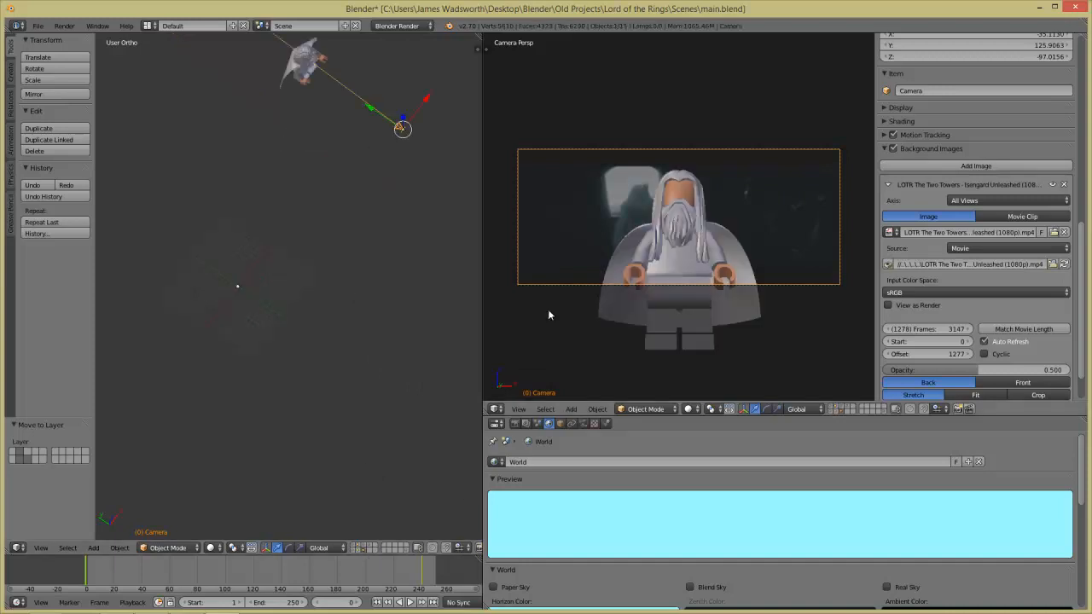
# - Delete the camera's keyframe at frame 240 in the Dope Sheet
pyautogui.click(422, 577)
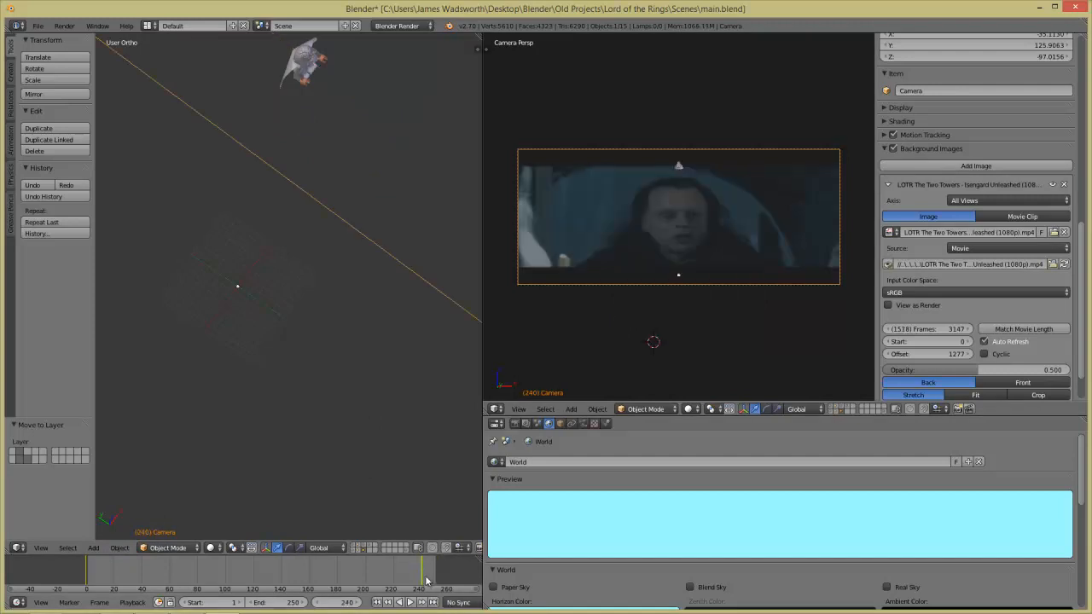
pyautogui.click(494, 409)
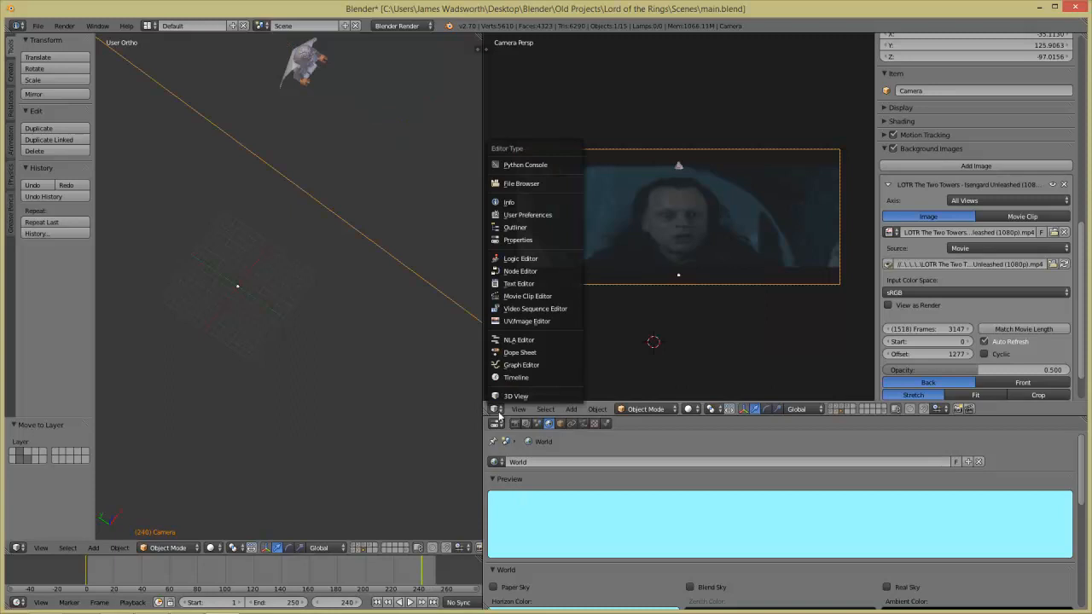
pyautogui.click(569, 353)
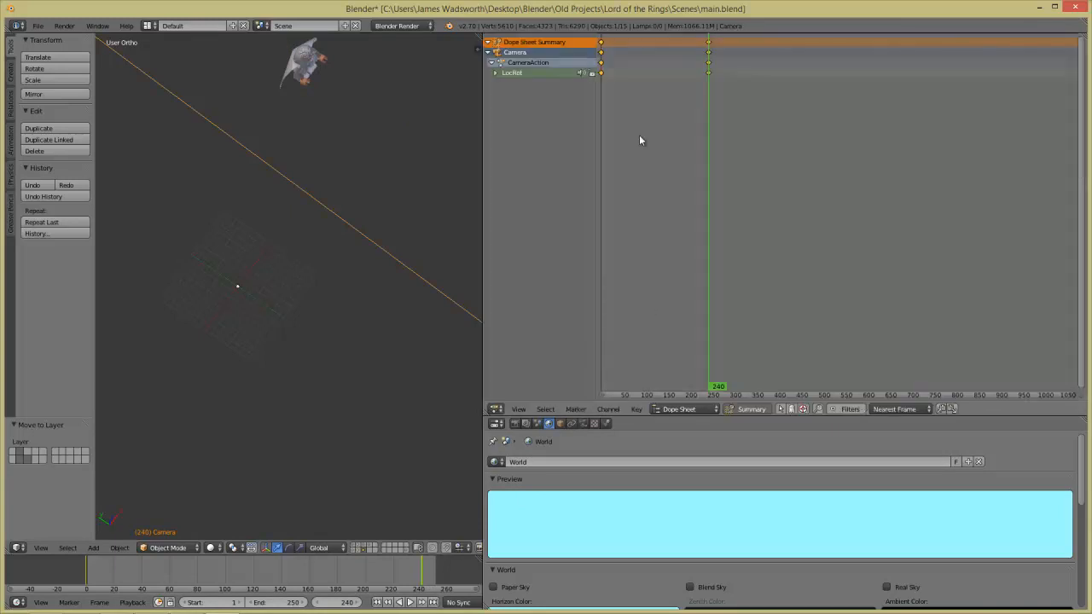
pyautogui.rightClick(709, 53)
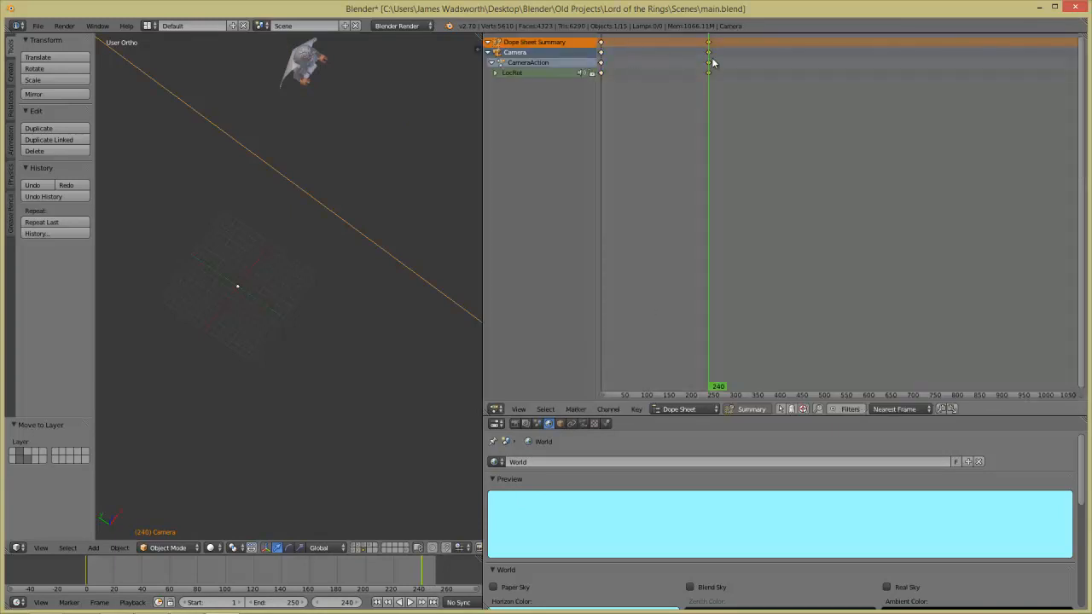
pyautogui.press('x')
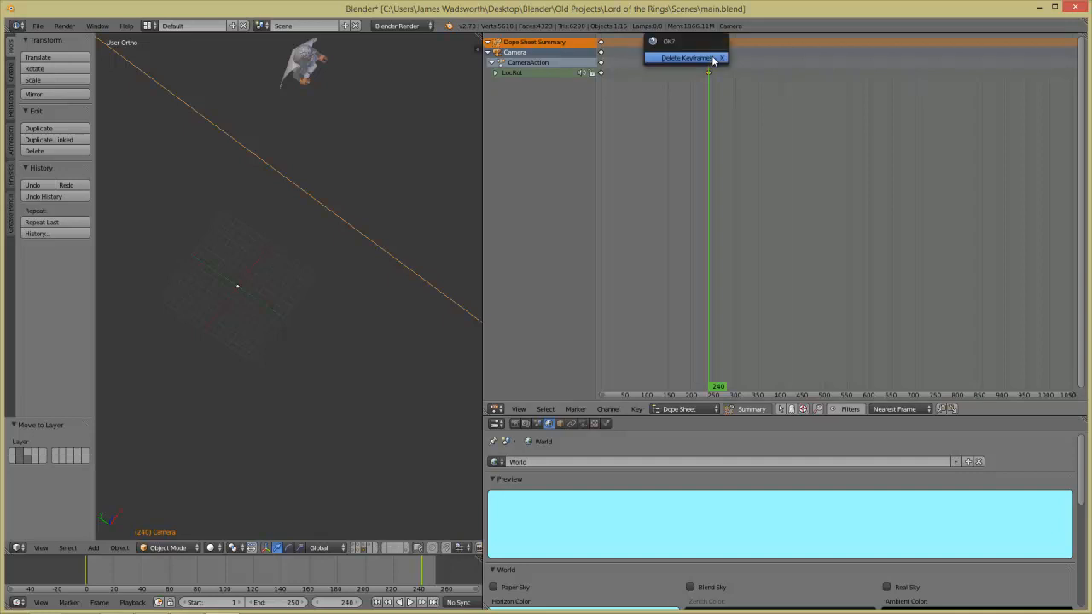
pyautogui.click(714, 58)
# - Return to frame 0 and change the Dope Sheet area back to the 3D camera view
pyautogui.click(602, 108)
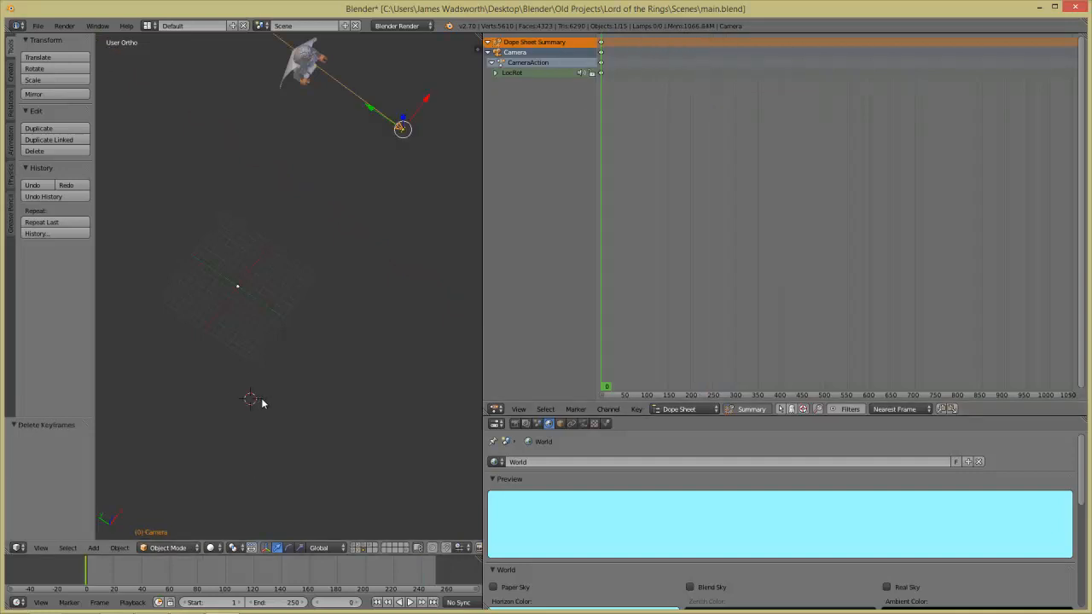
pyautogui.moveTo(169, 573); pyautogui.dragTo(85, 577)
pyautogui.click(495, 409)
pyautogui.click(517, 397)
# - Hide the camera view's properties sidebar and show the tower layer together with the minifigure
pyautogui.press('Home')
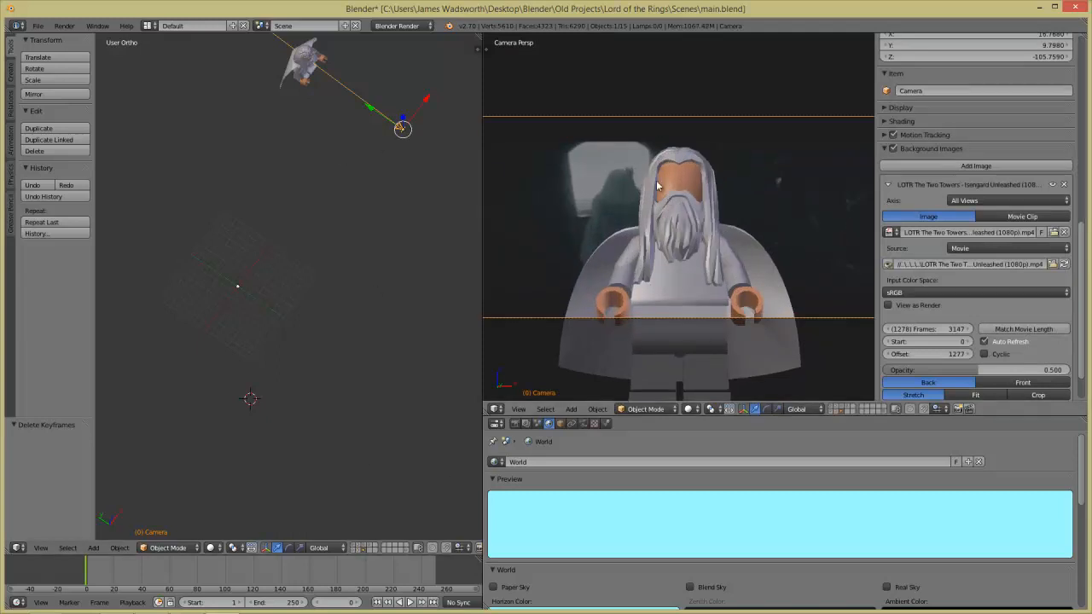
pyautogui.scroll(1, 659, 248)
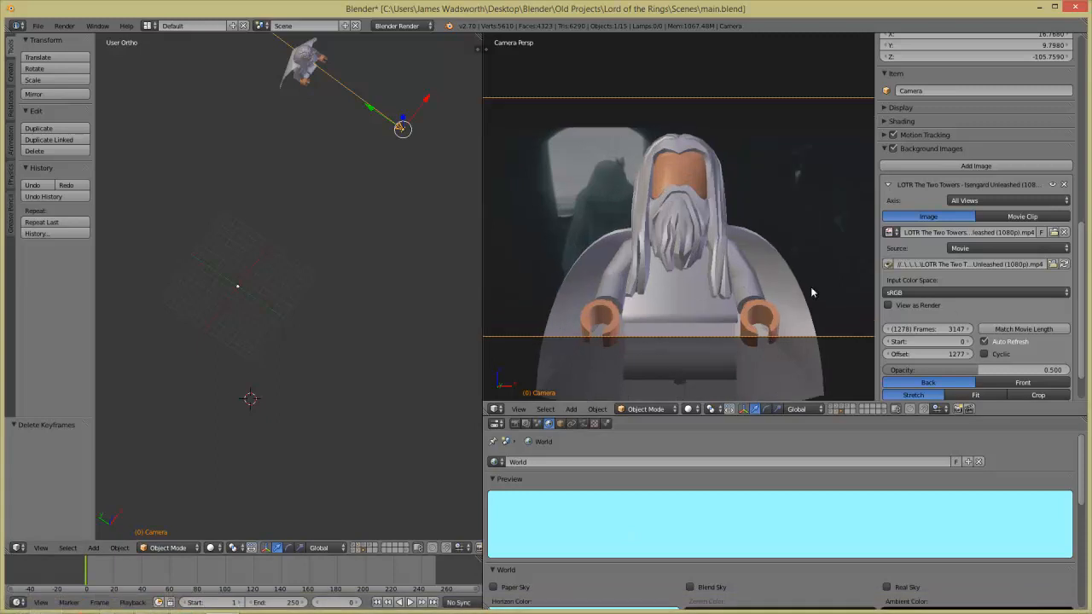
pyautogui.press('n')
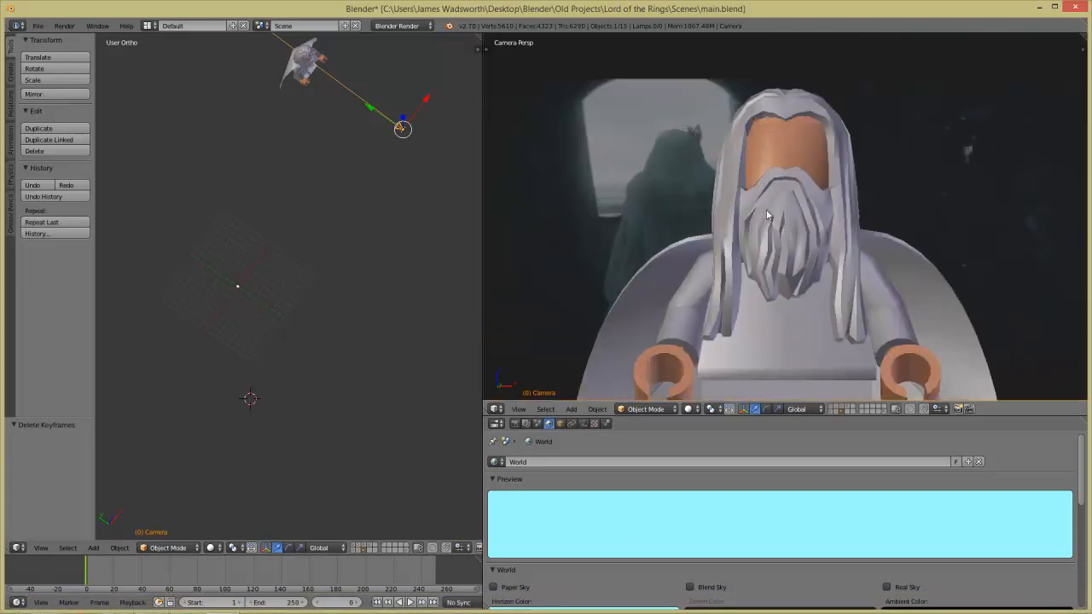
pyautogui.scroll(-3, 757, 216)
pyautogui.scroll(1, 757, 219)
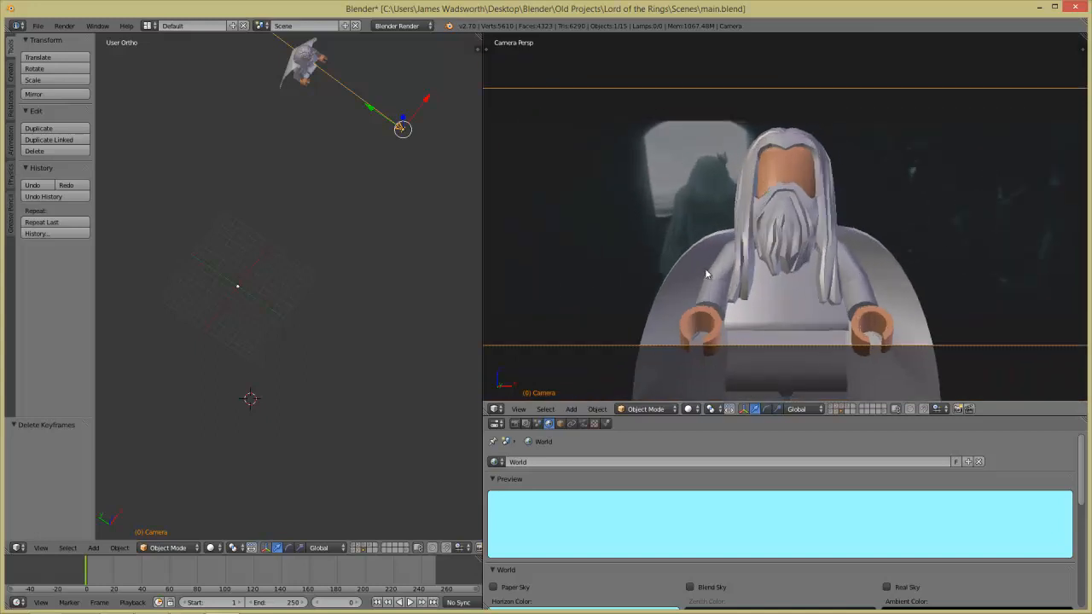
pyautogui.keyDown('shift'); pyautogui.click(361, 549); pyautogui.keyUp('shift')
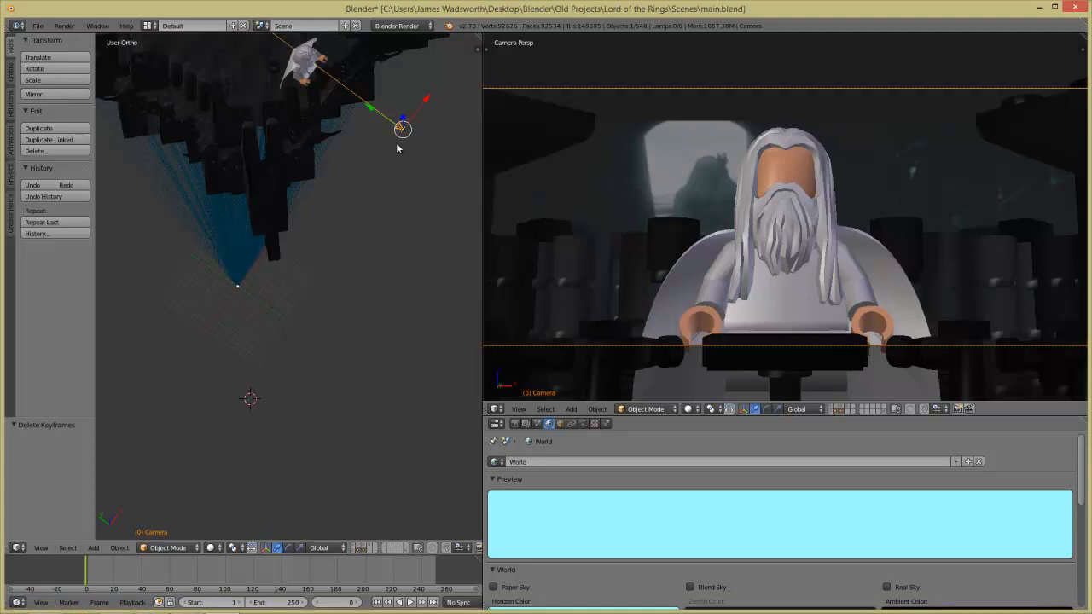
pyautogui.scroll(-2, 696, 252)
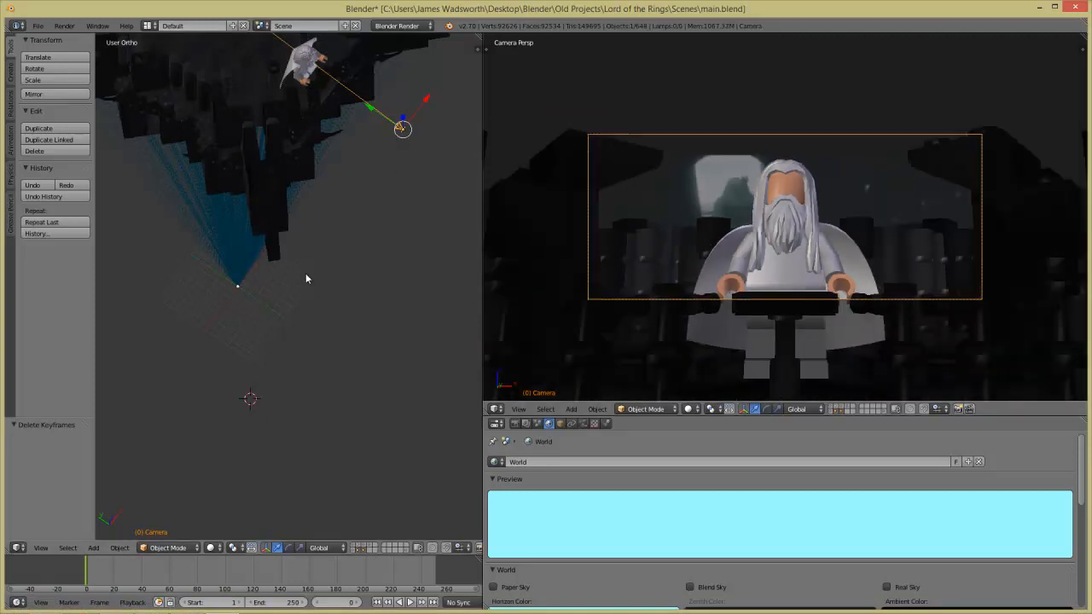
# - Rotate the camera 195° in top view so that it faces away from the tower
pyautogui.press('KP_7')
pyautogui.press('Home')
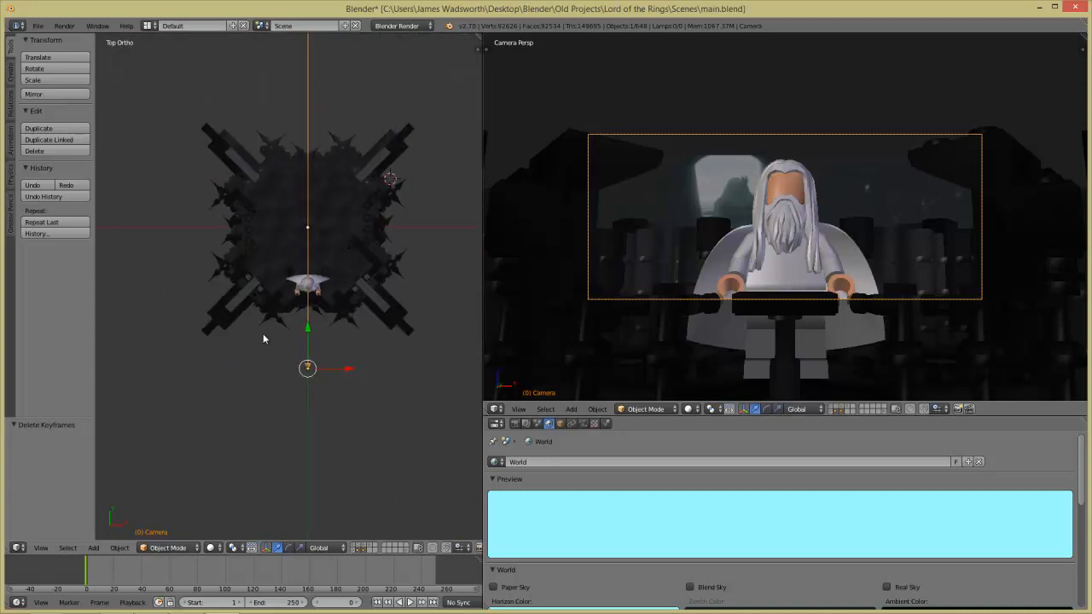
pyautogui.scroll(3, 348, 292)
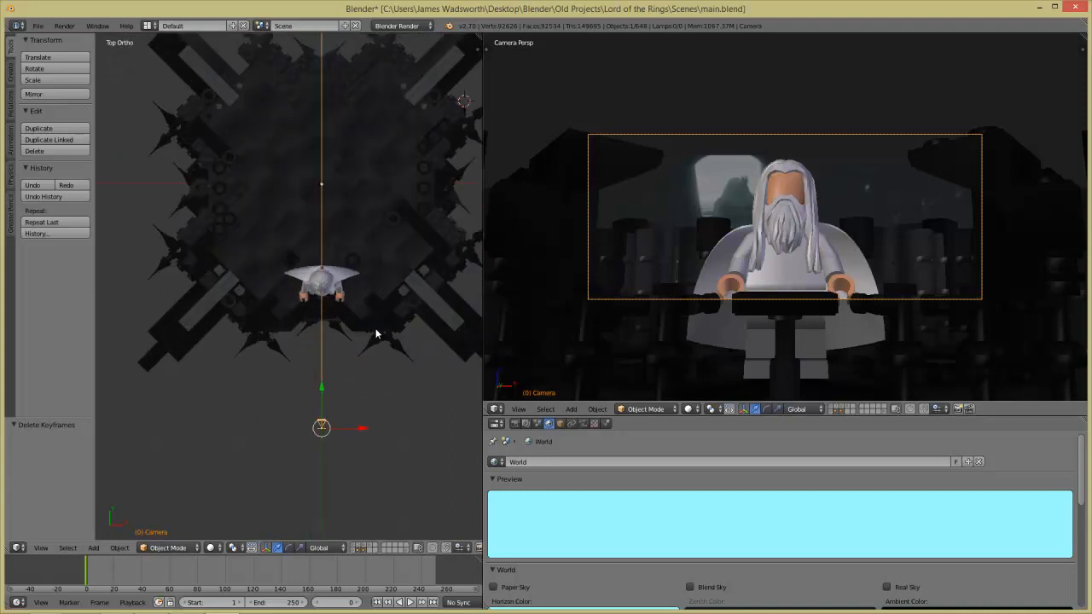
pyautogui.press('r')
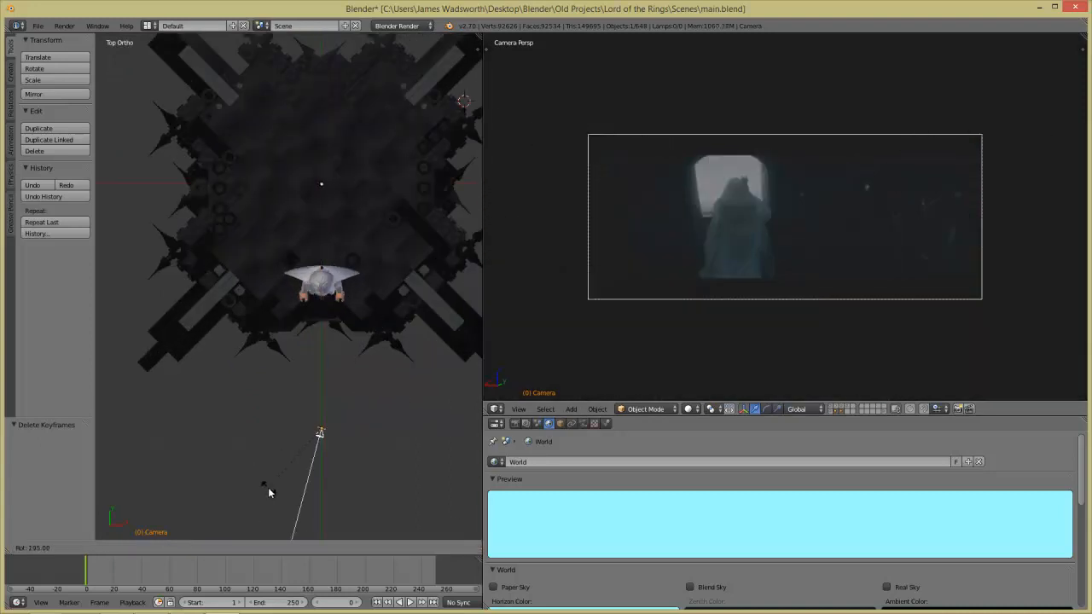
pyautogui.click(267, 487)
# - Move the camera 2 units in X and 39 units in Y, onto the tower's opposite side
pyautogui.press('g')
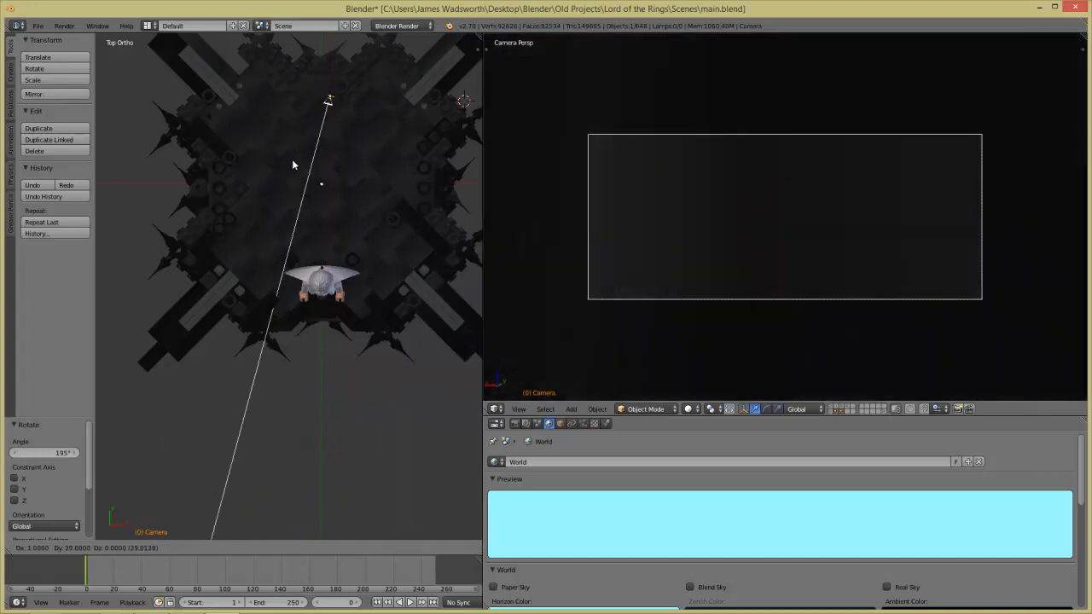
pyautogui.click(291, 160)
pyautogui.scroll(4, 365, 299)
pyautogui.keyDown('shift'); pyautogui.moveTo(350, 351); pyautogui.dragTo(287, 452, button='middle'); pyautogui.keyUp('shift')
pyautogui.scroll(6, 390, 333)
pyautogui.scroll(-4, 394, 361)
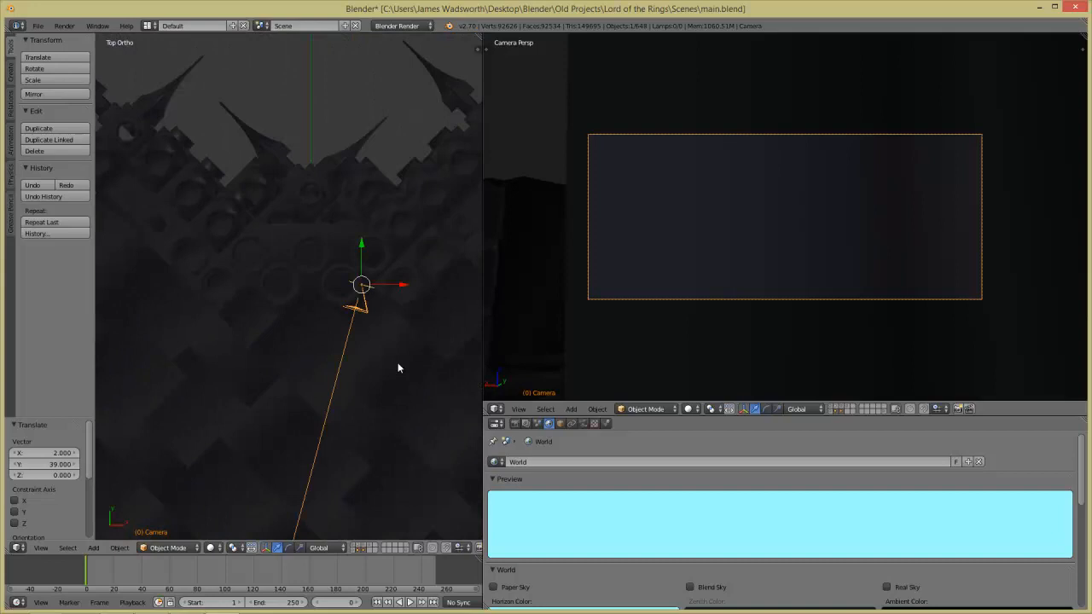
# - Frame the camera in the right side wireframe view and clear its rotation
pyautogui.press('KP_3')
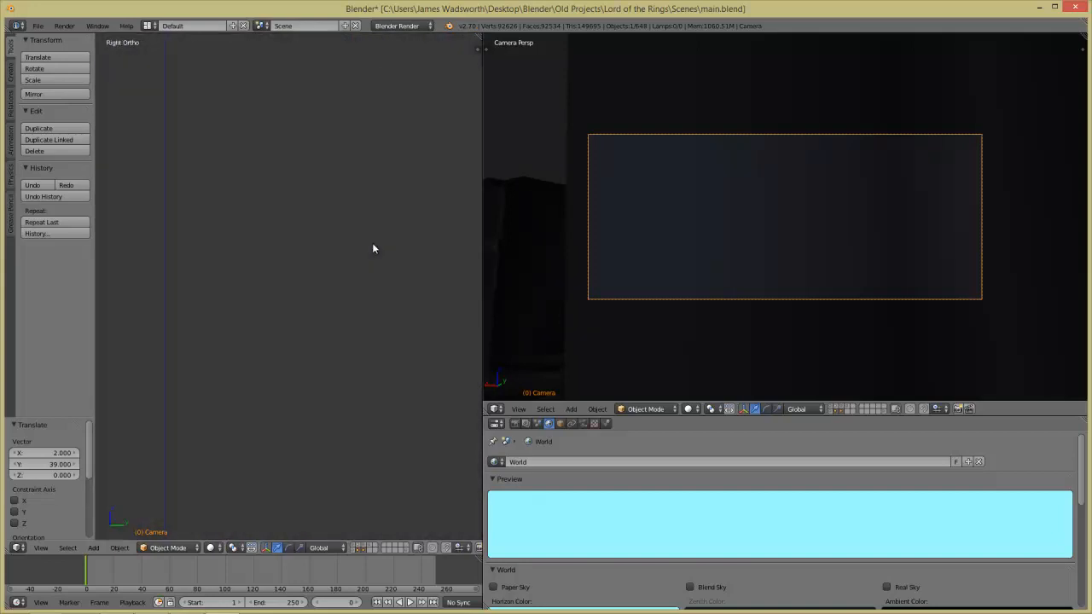
pyautogui.press('KP_Decimal')
pyautogui.press('z')
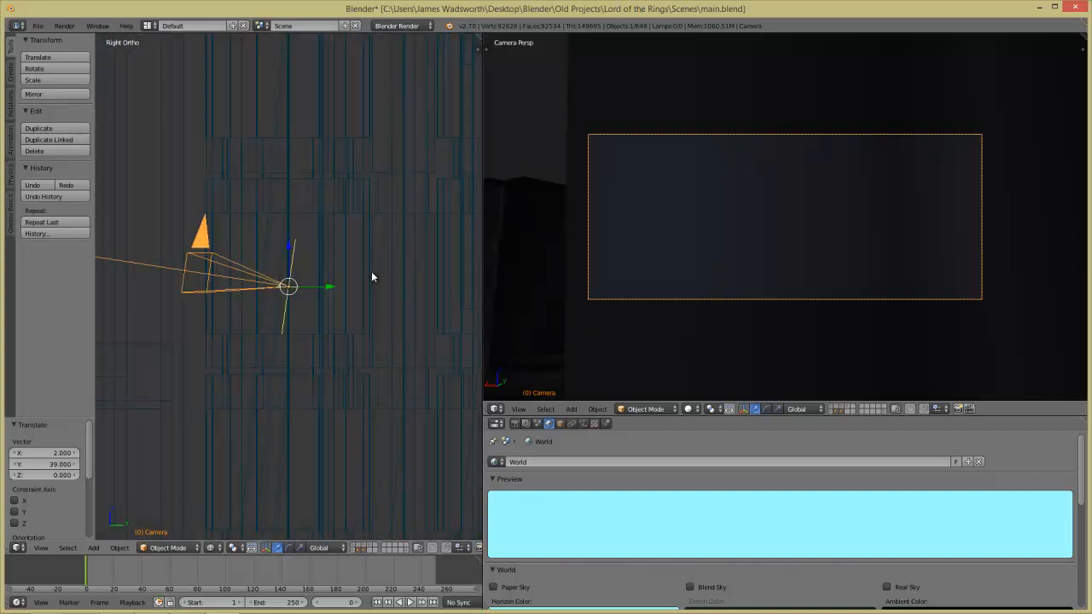
pyautogui.scroll(-5, 350, 324)
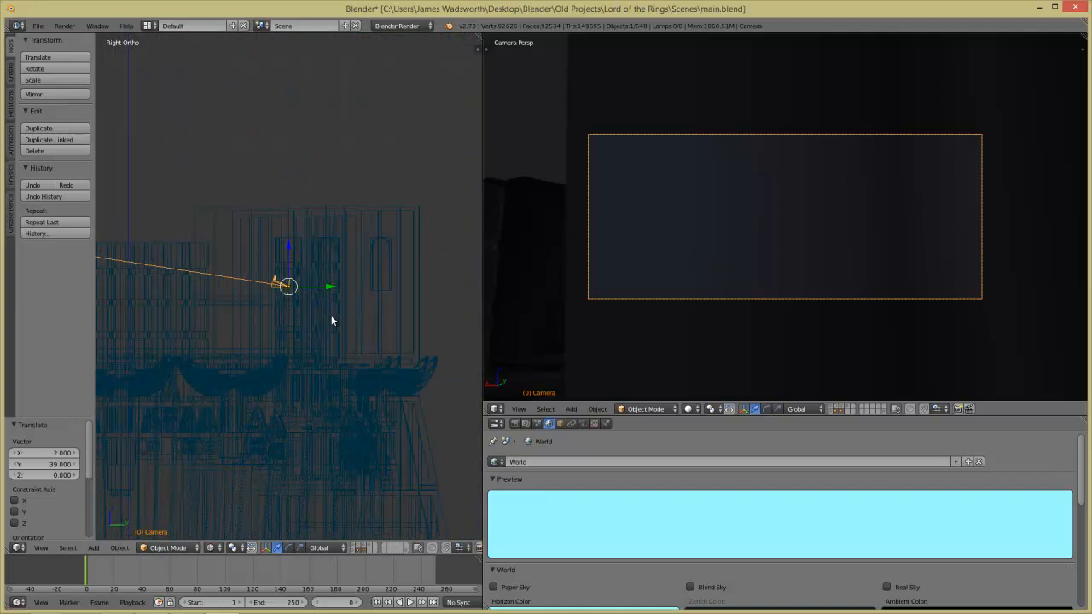
pyautogui.hotkey('alt', 'r')
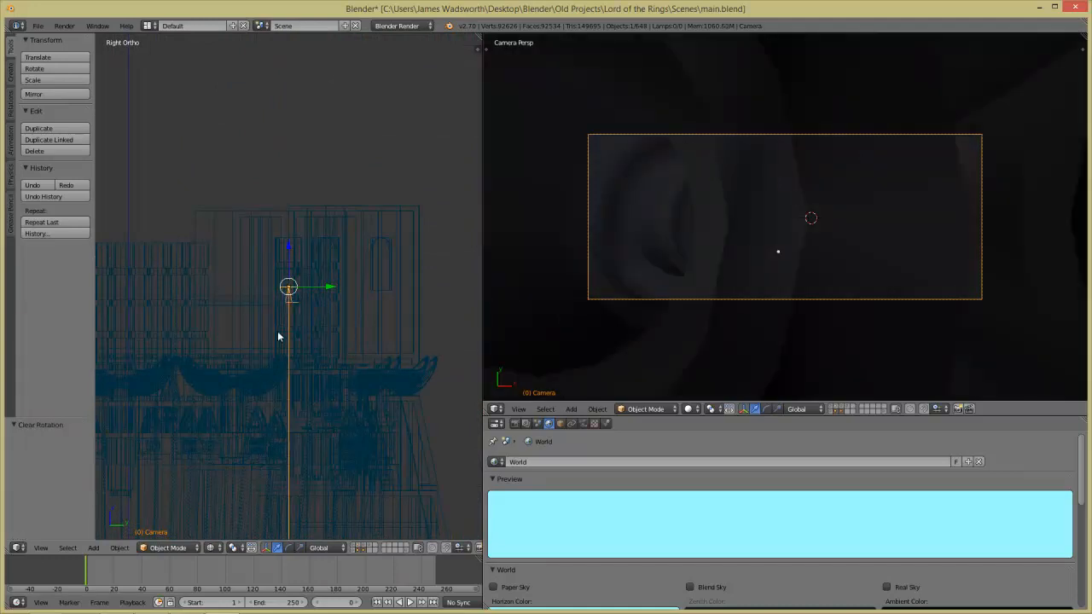
# - Rotate the camera 180° in top view and 90° in right side view so it looks horizontally at the minifigure's back
pyautogui.press('KP_7')
pyautogui.write('r')
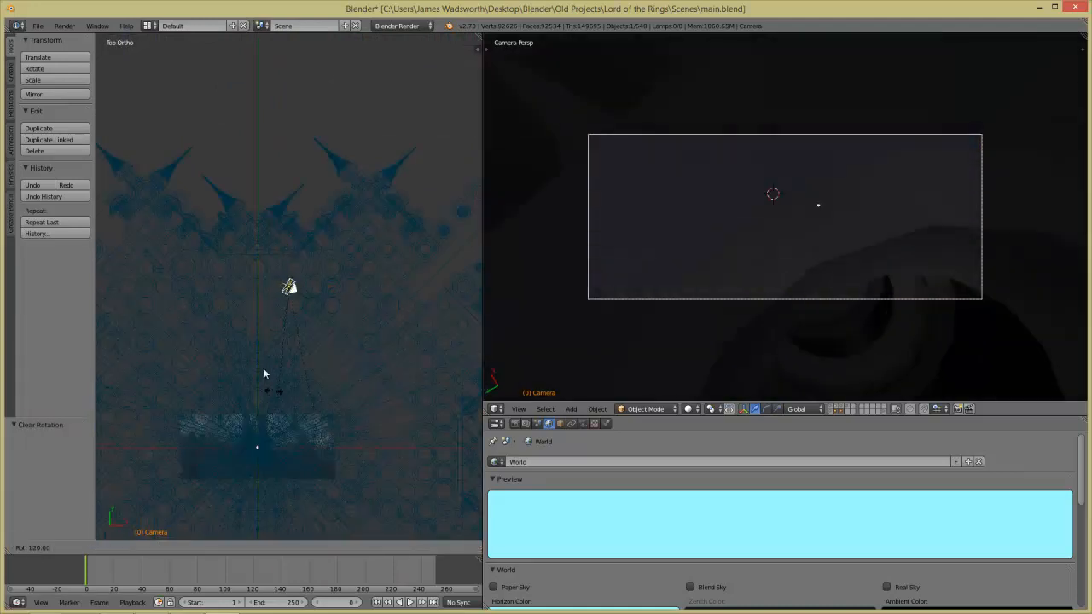
pyautogui.write('180')
pyautogui.press('Return')
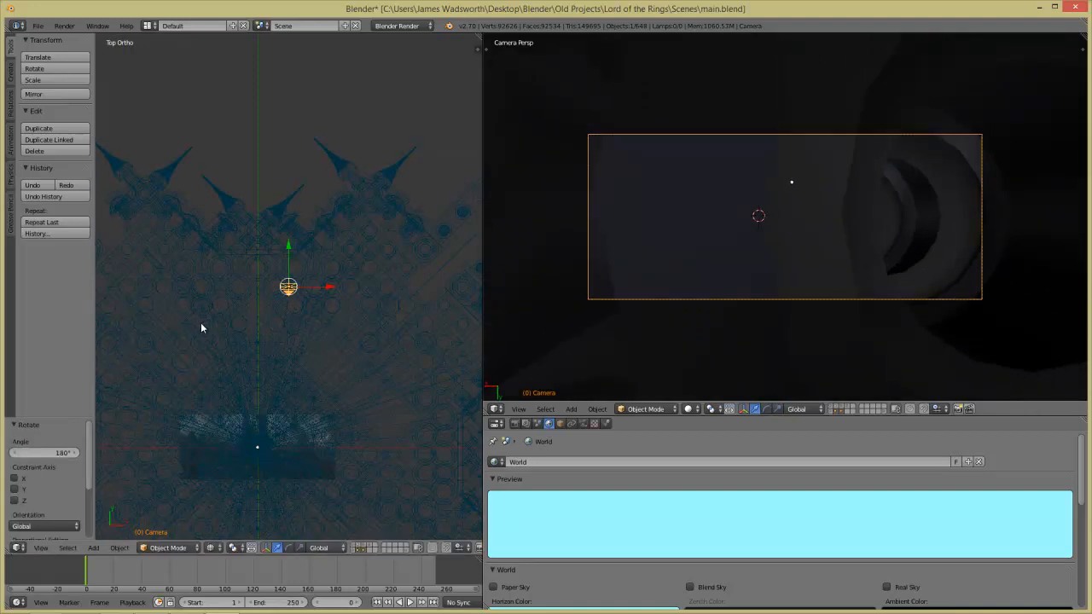
pyautogui.press('KP_3')
pyautogui.press('r')
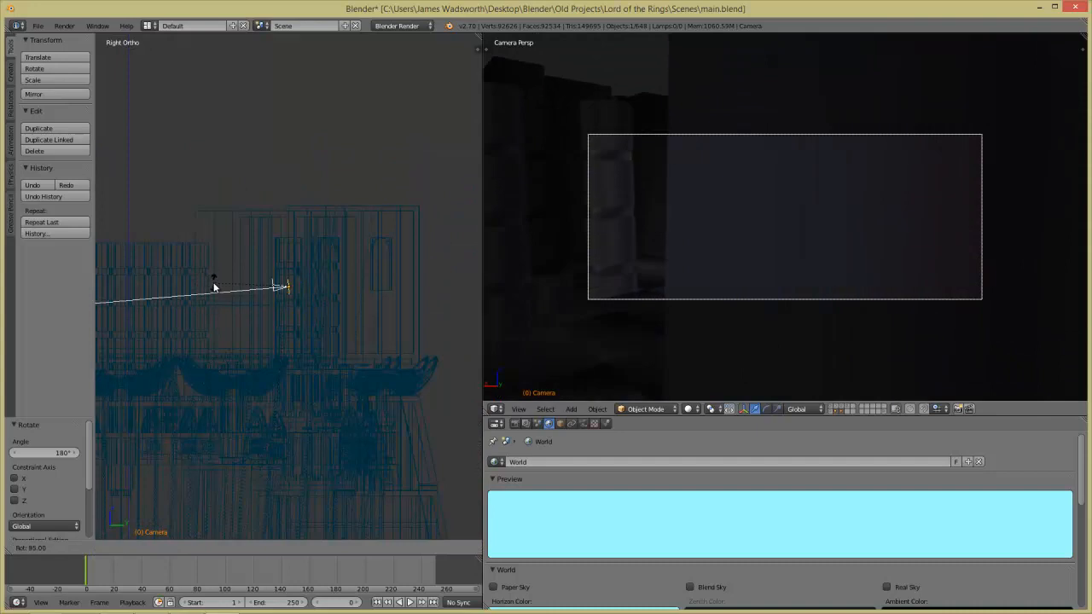
pyautogui.write('90')
pyautogui.press('Return')
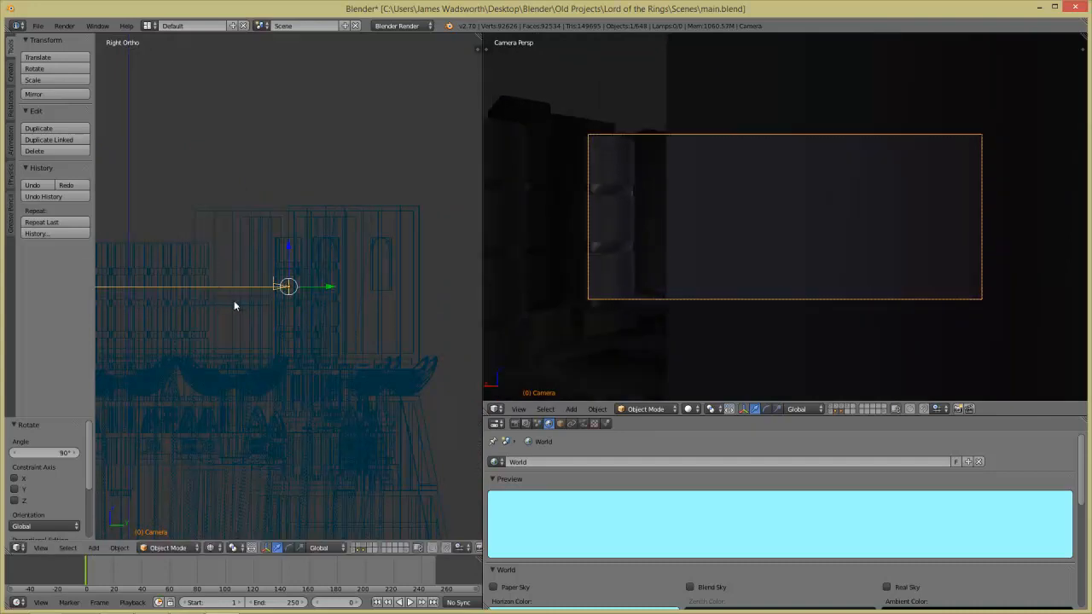
# - Move the camera -2 units in Y and 2 units in Z in the right side view
pyautogui.keyDown('shift'); pyautogui.moveTo(234, 300); pyautogui.dragTo(393, 345, button='middle'); pyautogui.keyUp('shift')
pyautogui.press('g')
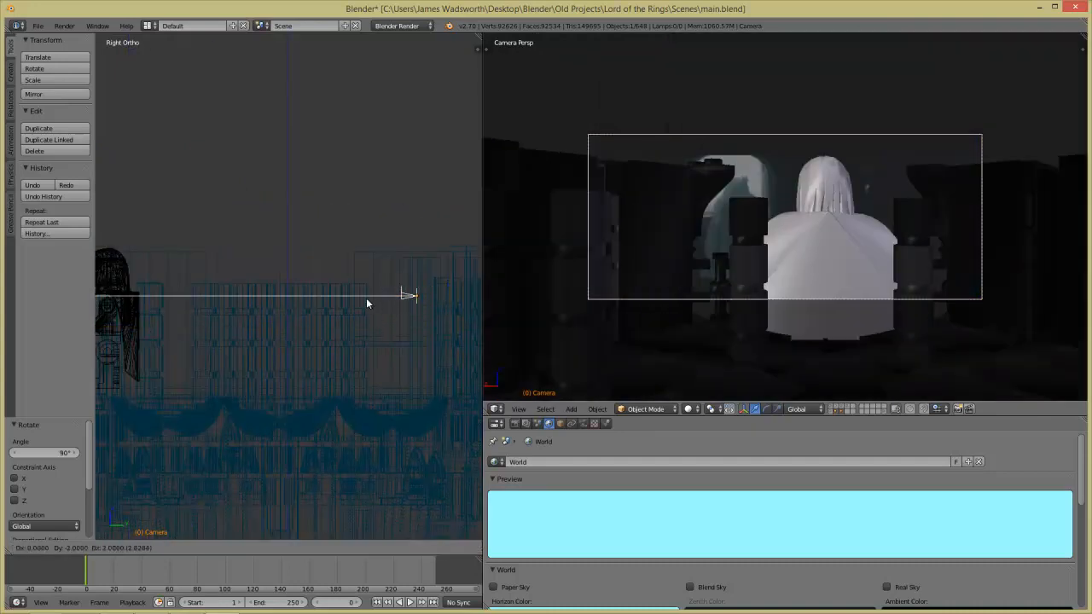
pyautogui.click(367, 301)
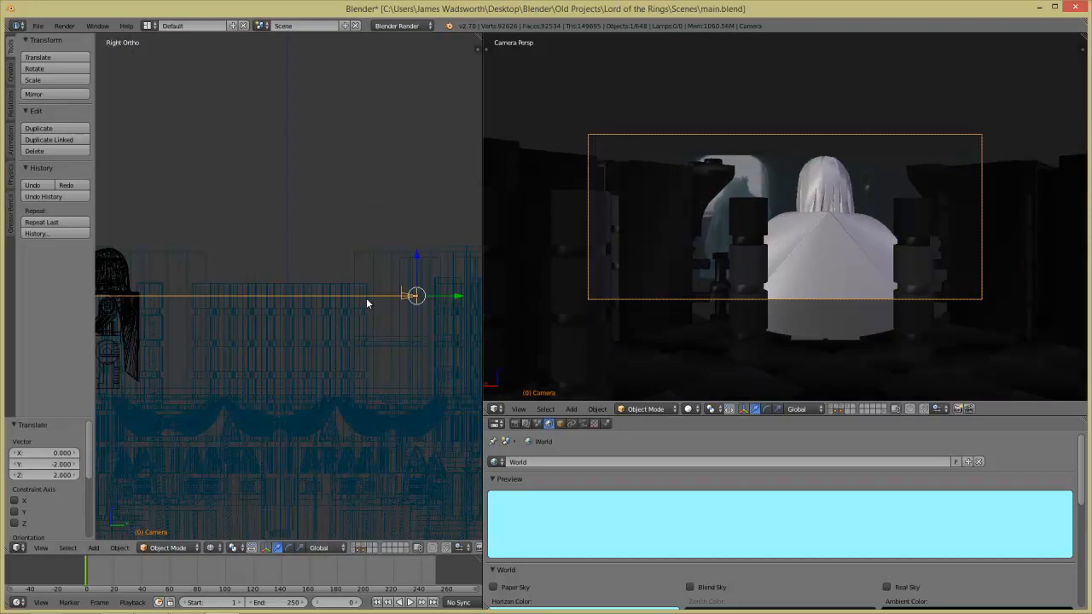
# - In solid top view, rotate the camera -10° and move it -8 units in X
pyautogui.press('KP_7')
pyautogui.press('z')
pyautogui.keyDown('shift'); pyautogui.moveTo(360, 212); pyautogui.dragTo(404, 334, button='middle'); pyautogui.keyUp('shift')
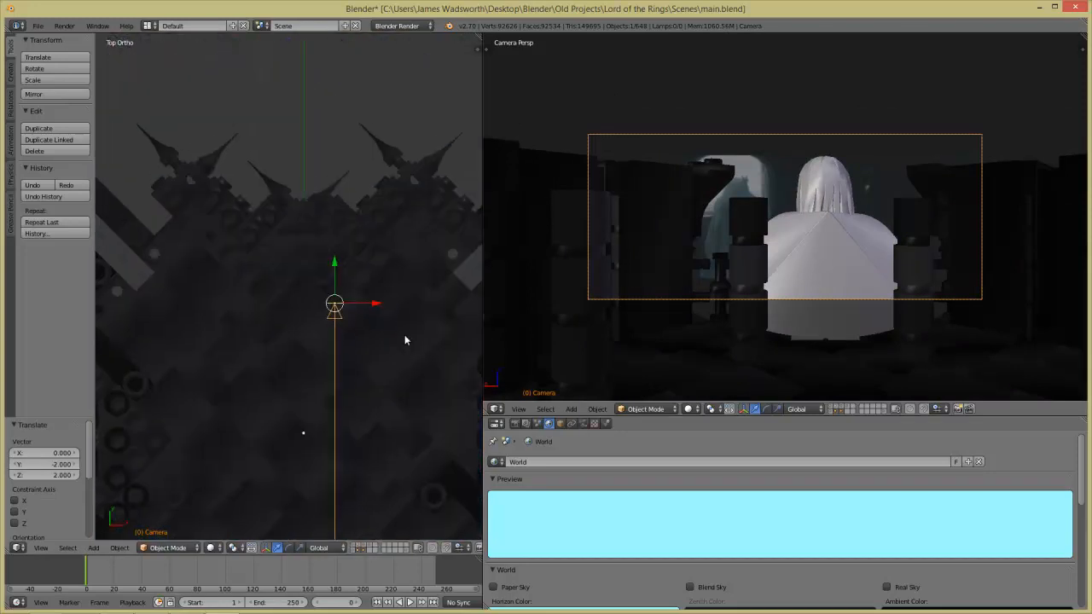
pyautogui.press('r')
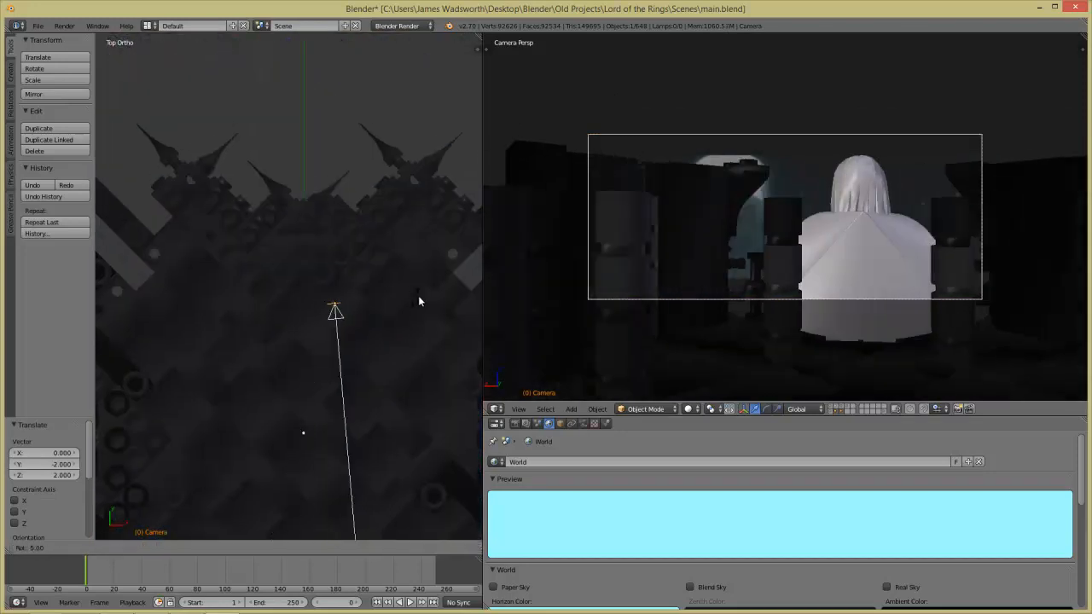
pyautogui.click(408, 299)
pyautogui.press('r')
pyautogui.click(404, 313)
pyautogui.press('g')
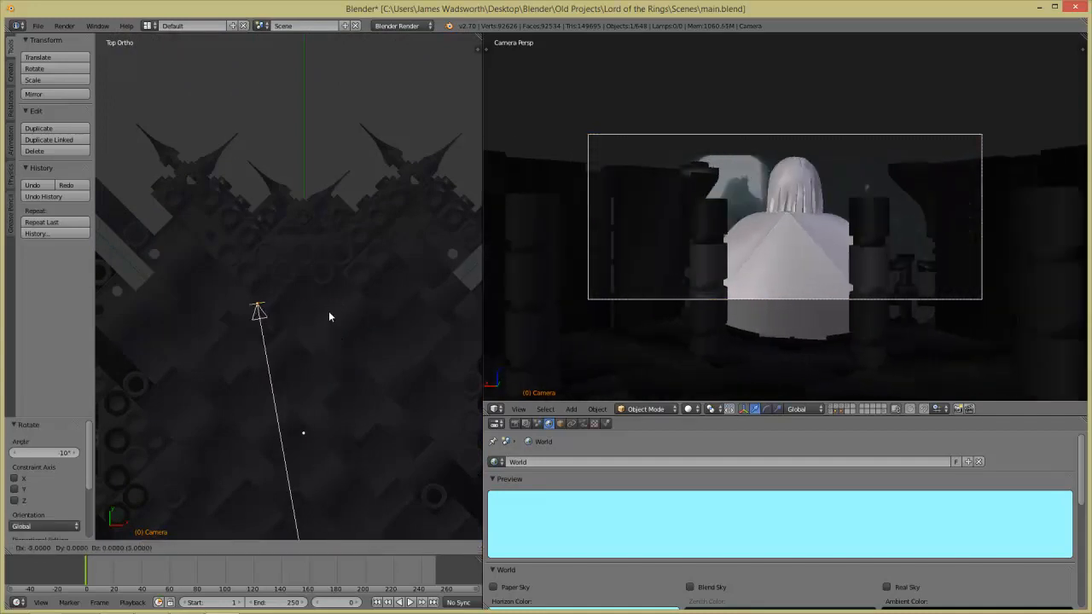
pyautogui.click(285, 311)
# - Rotate the camera 25° in top view and move it 11 units in X and 2 units in Y
pyautogui.press('r')
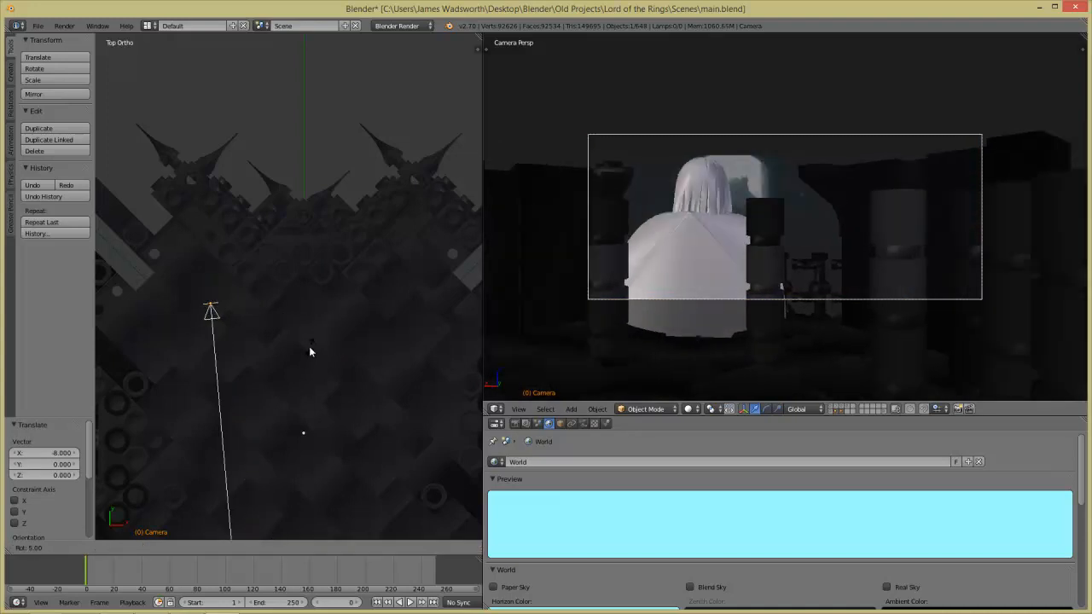
pyautogui.click(344, 396)
pyautogui.press('r')
pyautogui.click(271, 412)
pyautogui.press('g')
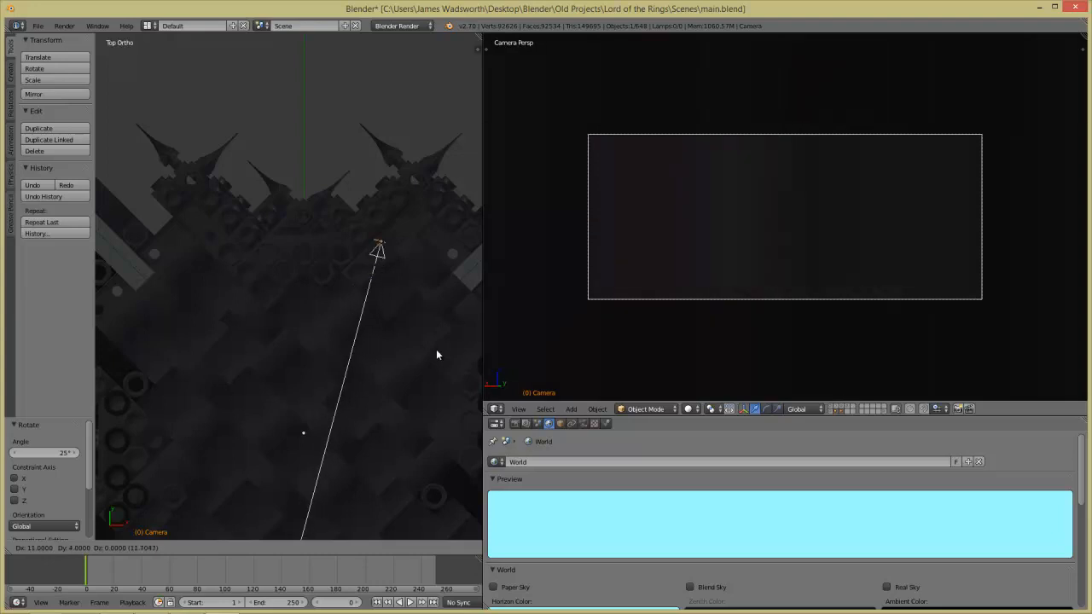
pyautogui.click(437, 385)
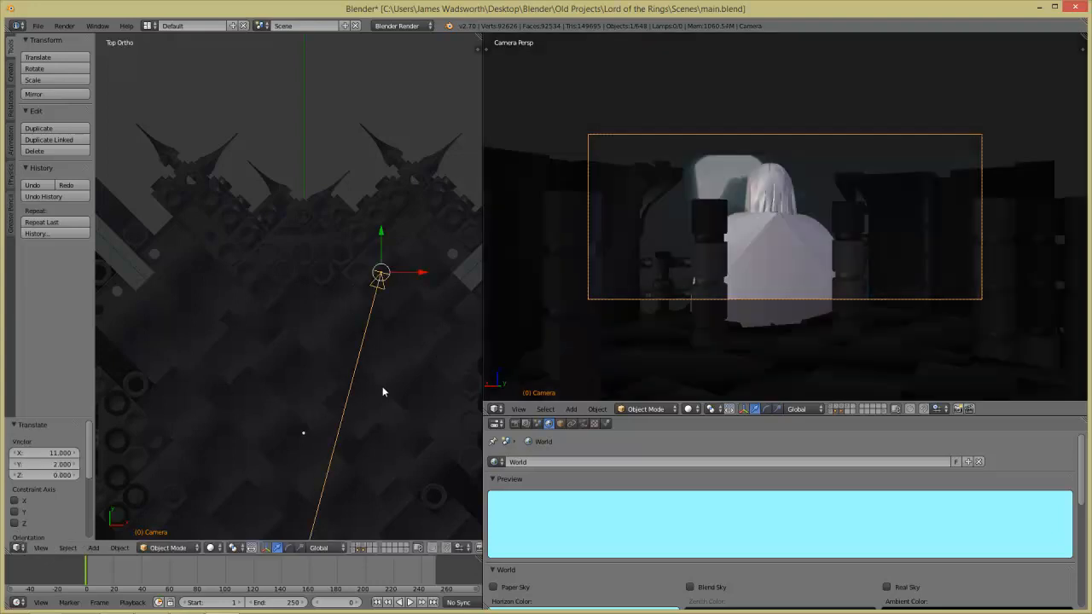
# - Fine-tune the camera's rotation by about 3.7° in top view and insert a LocRot keyframe at frame 0
pyautogui.press('r')
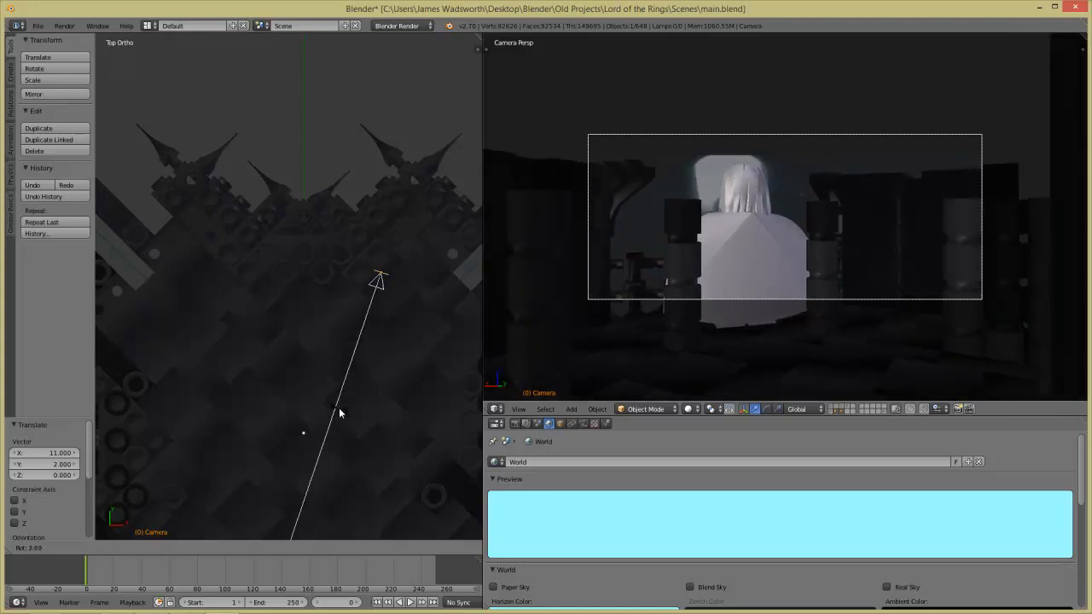
pyautogui.click(339, 413)
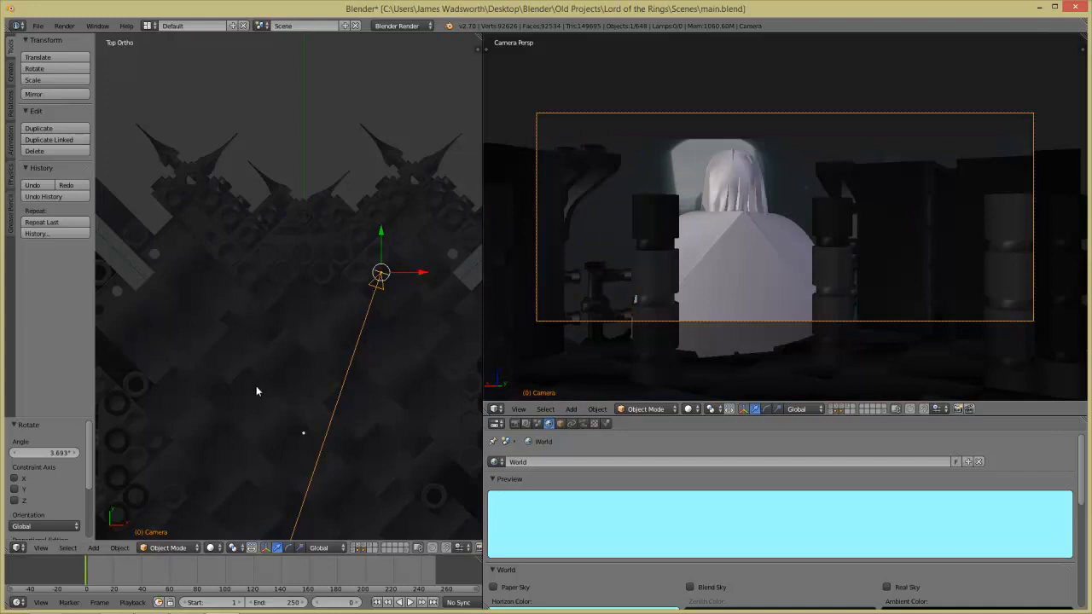
pyautogui.press('i')
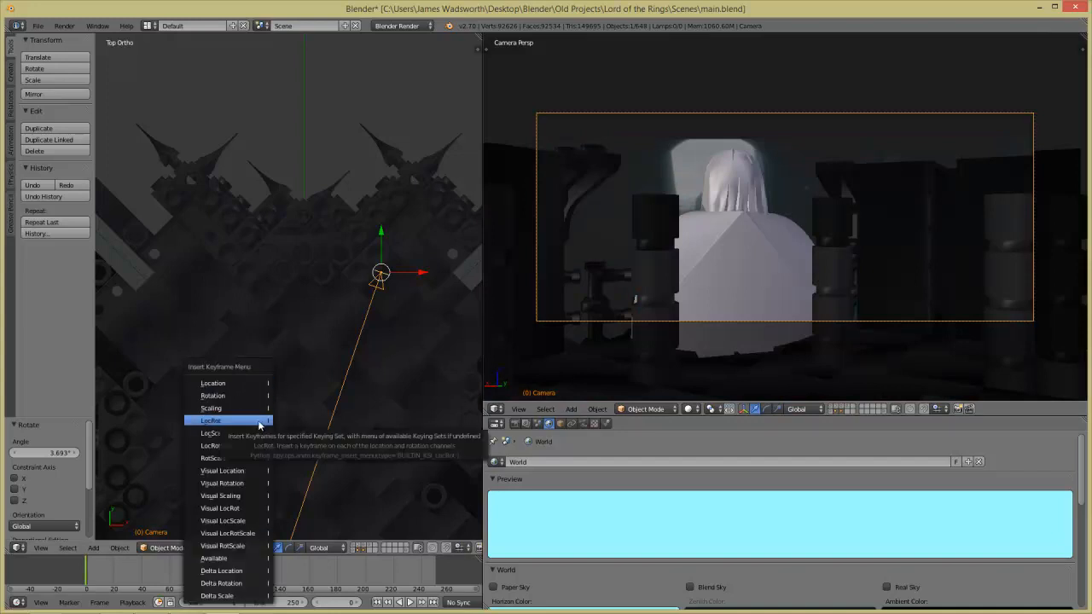
pyautogui.click(259, 422)
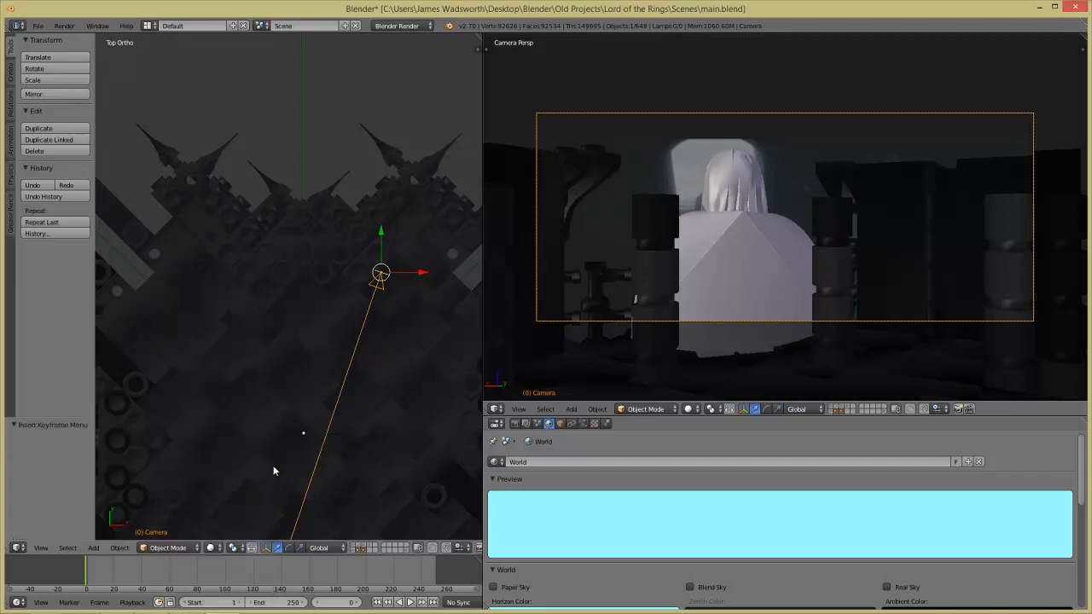
# - Go to frame 39 and try to move the camera closer to the minifigure
pyautogui.moveTo(96, 582); pyautogui.dragTo(142, 585)
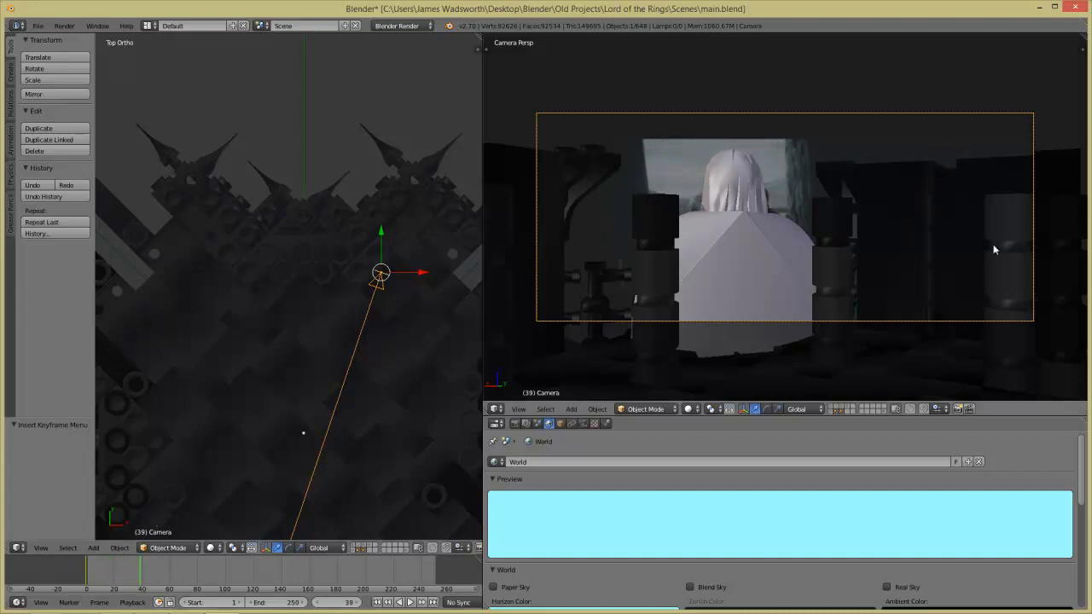
pyautogui.press('g')
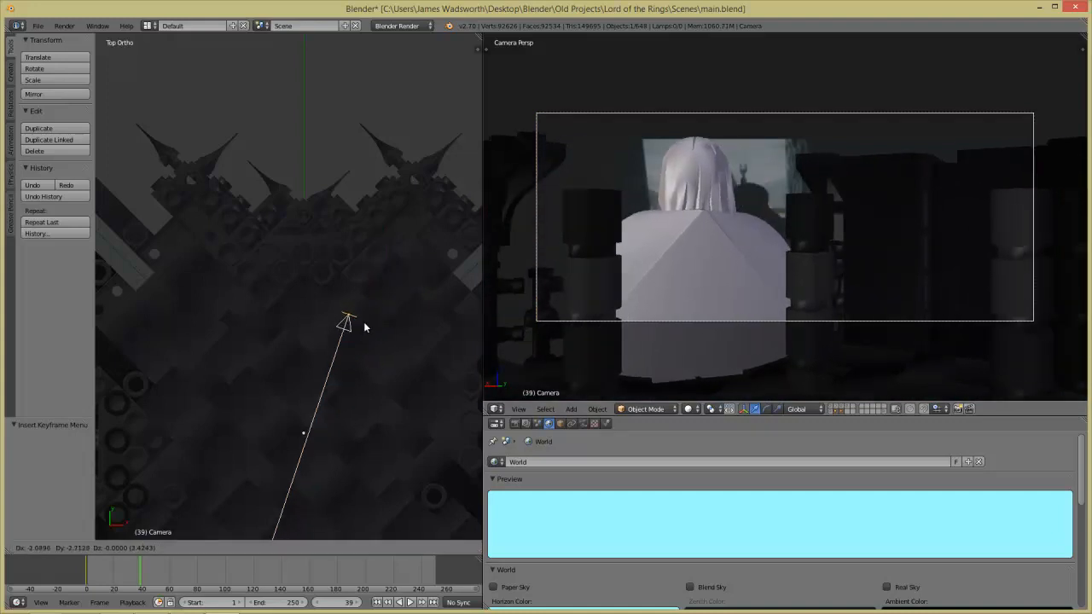
pyautogui.rightClick(351, 324)
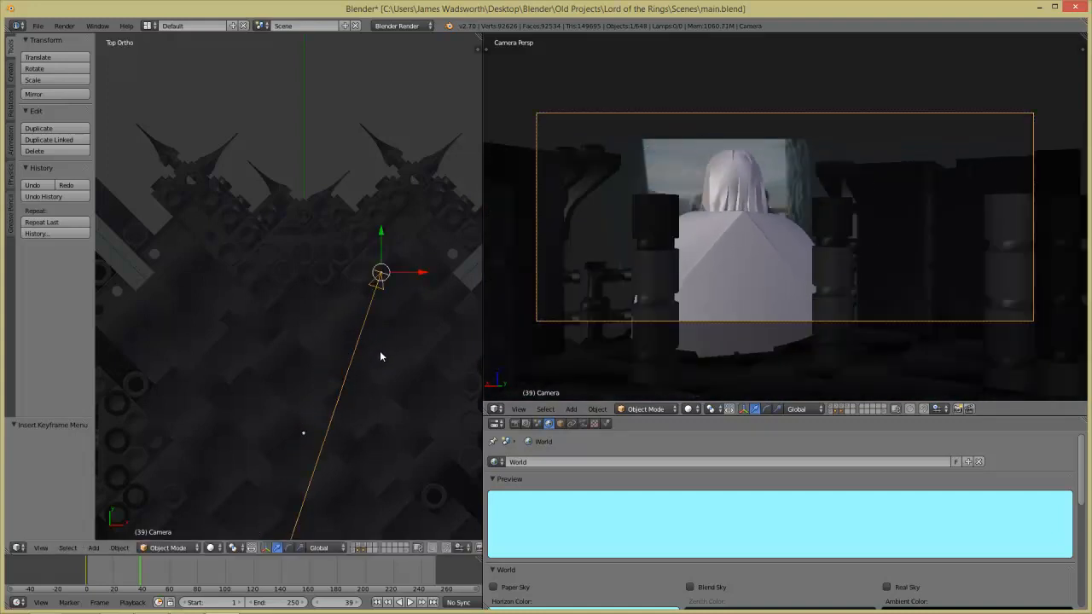
# - Try to pick the minifigure's individual parts in the wireframe top and right side views
pyautogui.keyDown('shift'); pyautogui.moveTo(296, 380); pyautogui.dragTo(305, 235, button='middle'); pyautogui.keyUp('shift')
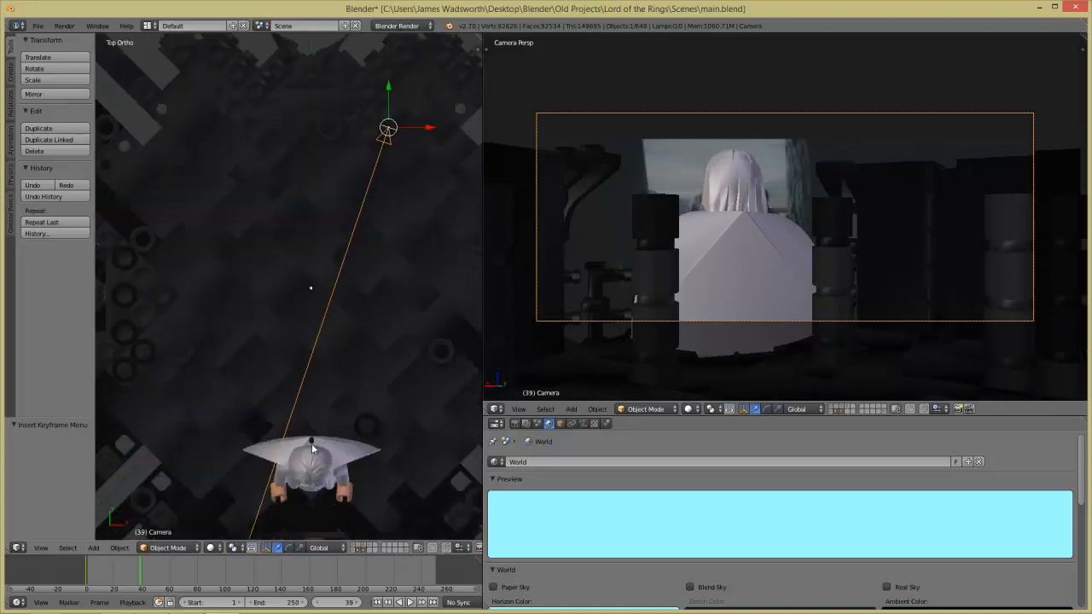
pyautogui.press('z')
pyautogui.rightClick(315, 467)
pyautogui.rightClick(314, 468)
pyautogui.rightClick(315, 468)
pyautogui.rightClick(314, 467)
pyautogui.press('KP_3')
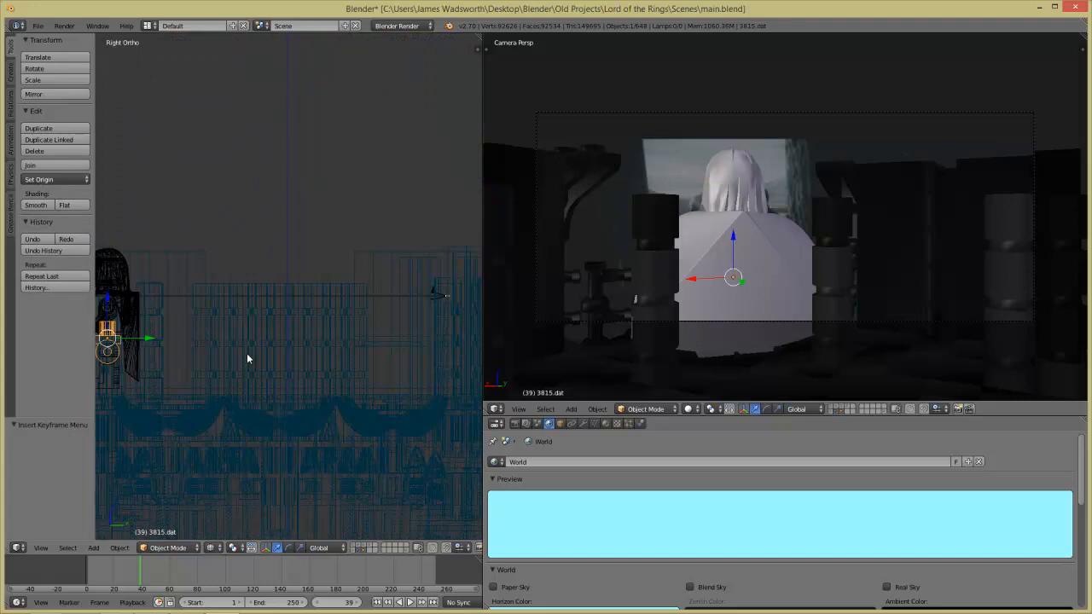
pyautogui.press('KP_Decimal')
pyautogui.rightClick(294, 309)
pyautogui.rightClick(316, 318)
pyautogui.rightClick(318, 364)
pyautogui.rightClick(329, 341)
pyautogui.rightClick(330, 325)
pyautogui.rightClick(324, 270)
pyautogui.moveTo(324, 269); pyautogui.dragTo(422, 407, button='middle')
pyautogui.press('z')
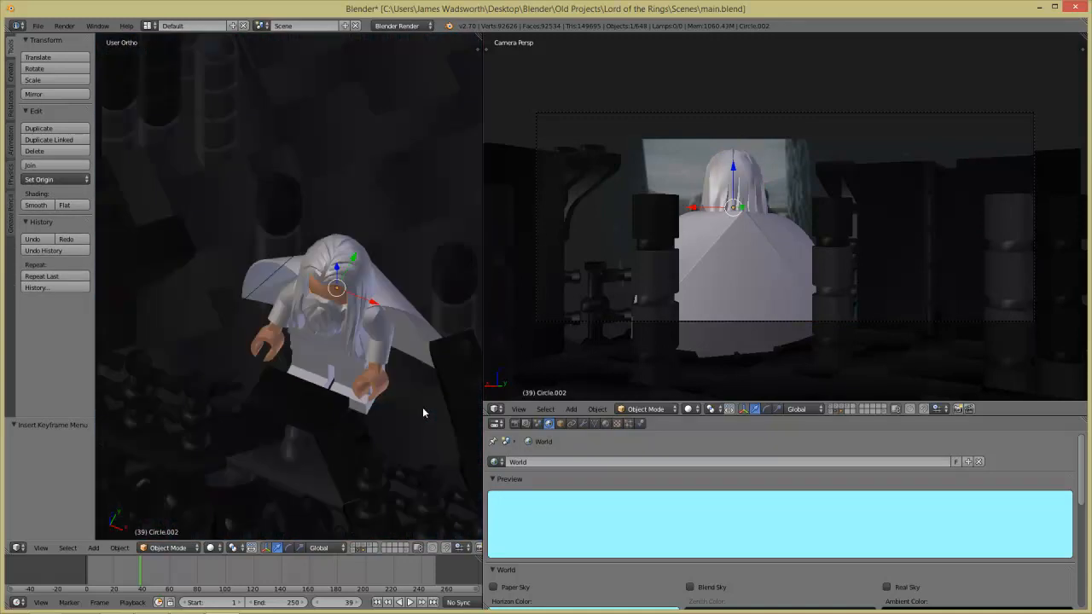
# - Return to the wireframe top view and advance the timeline to frame 81
pyautogui.press('KP_7')
pyautogui.press('z')
pyautogui.scroll(-5, 382, 143)
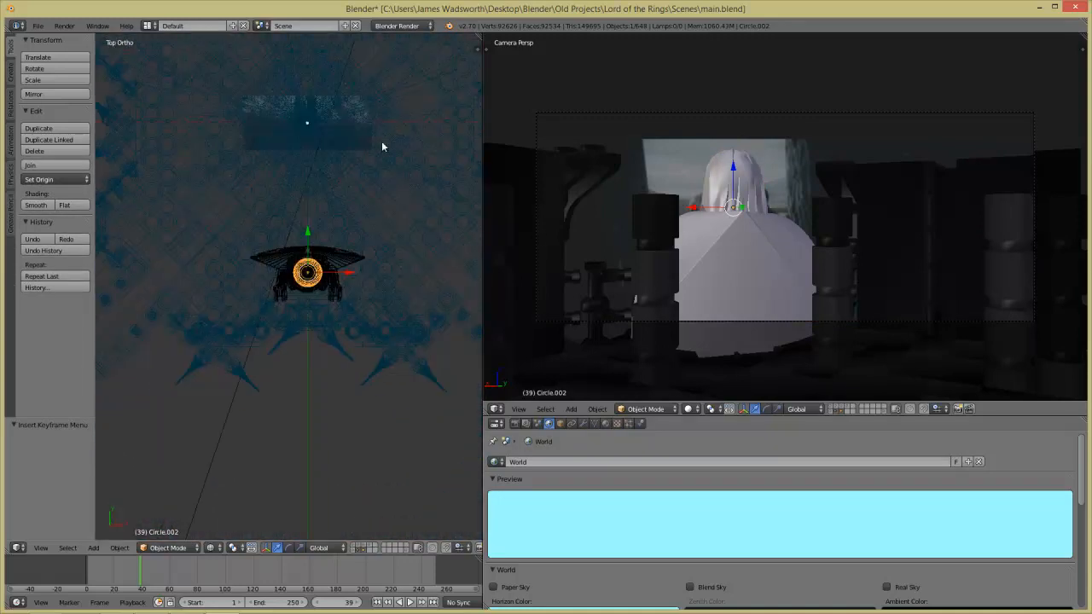
pyautogui.keyDown('shift'); pyautogui.moveTo(379, 113); pyautogui.dragTo(376, 197, button='middle'); pyautogui.keyUp('shift')
pyautogui.moveTo(145, 589); pyautogui.dragTo(200, 583)
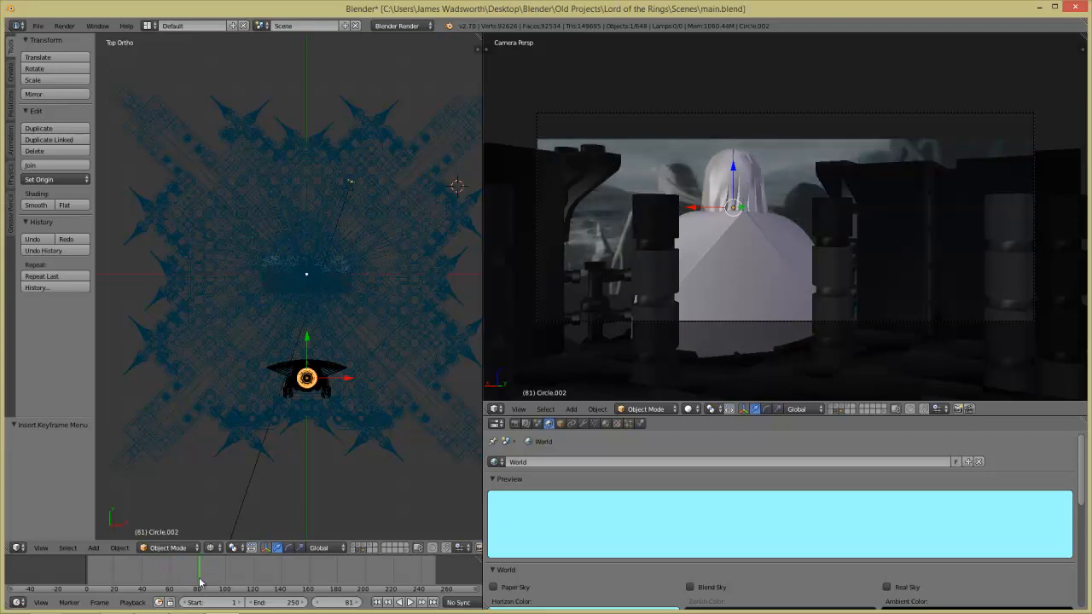
# - Isolate the minifigure's layer and select all of its parts, leaving the camera out of the selection
pyautogui.moveTo(247, 398); pyautogui.dragTo(259, 319, button='middle')
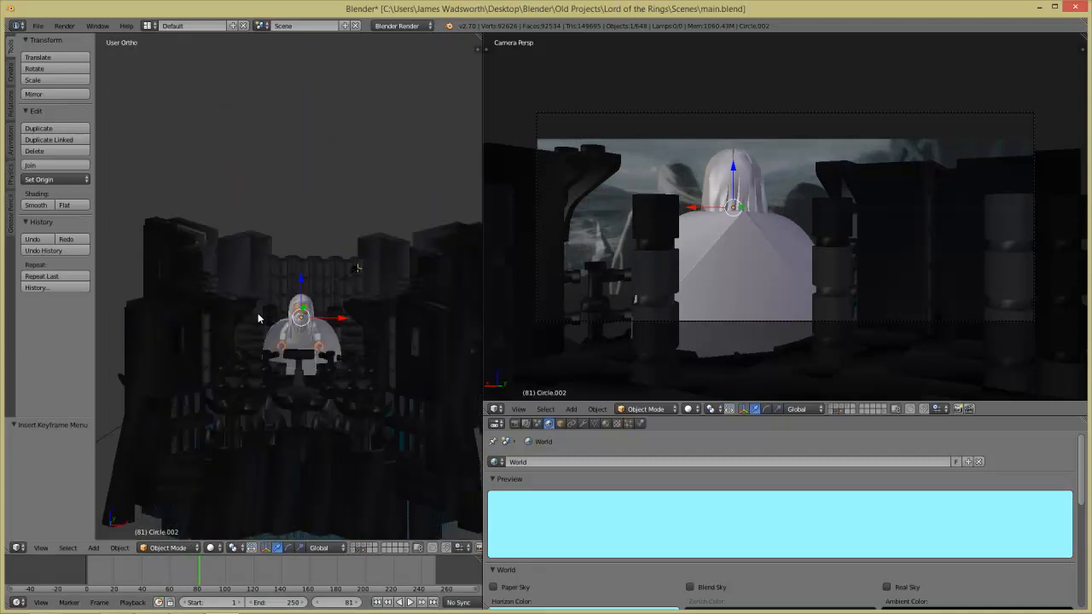
pyautogui.scroll(5, 292, 374)
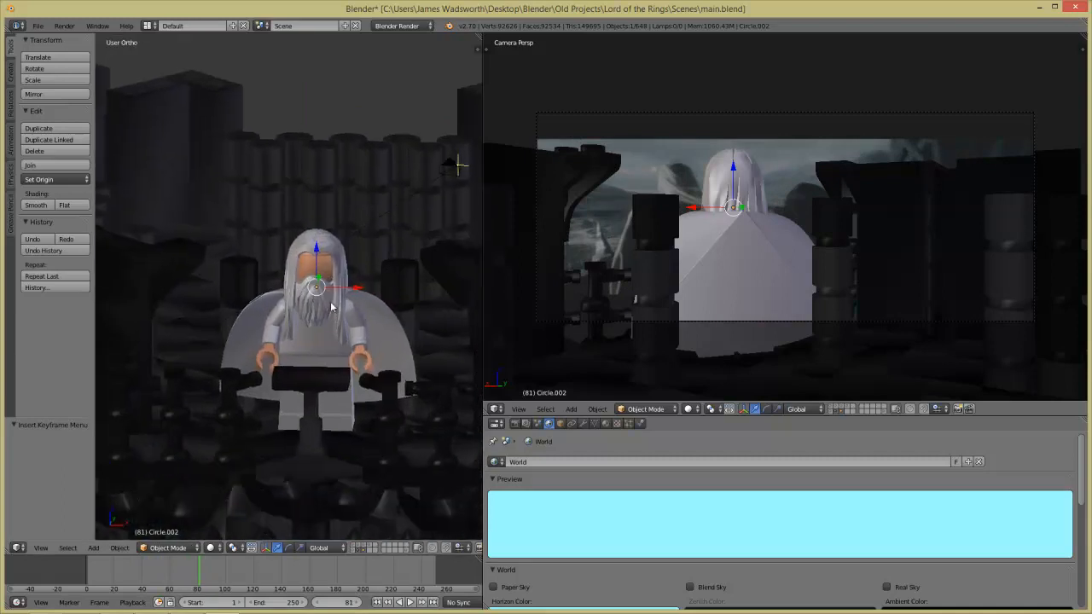
pyautogui.rightClick(324, 320)
pyautogui.press('z')
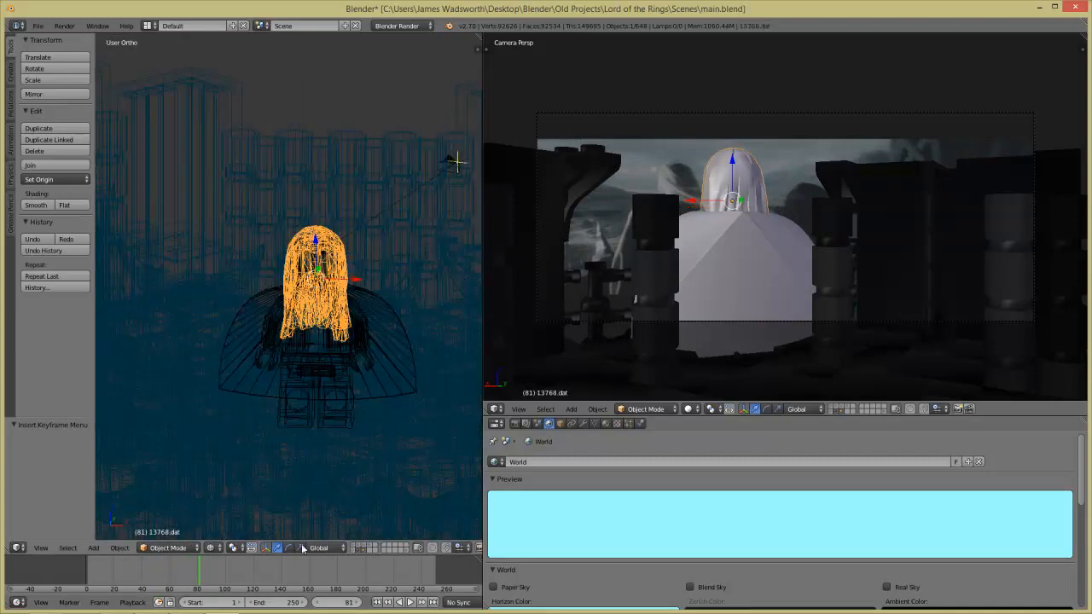
pyautogui.click(361, 550)
pyautogui.press('a')
pyautogui.press('a')
pyautogui.press('b')
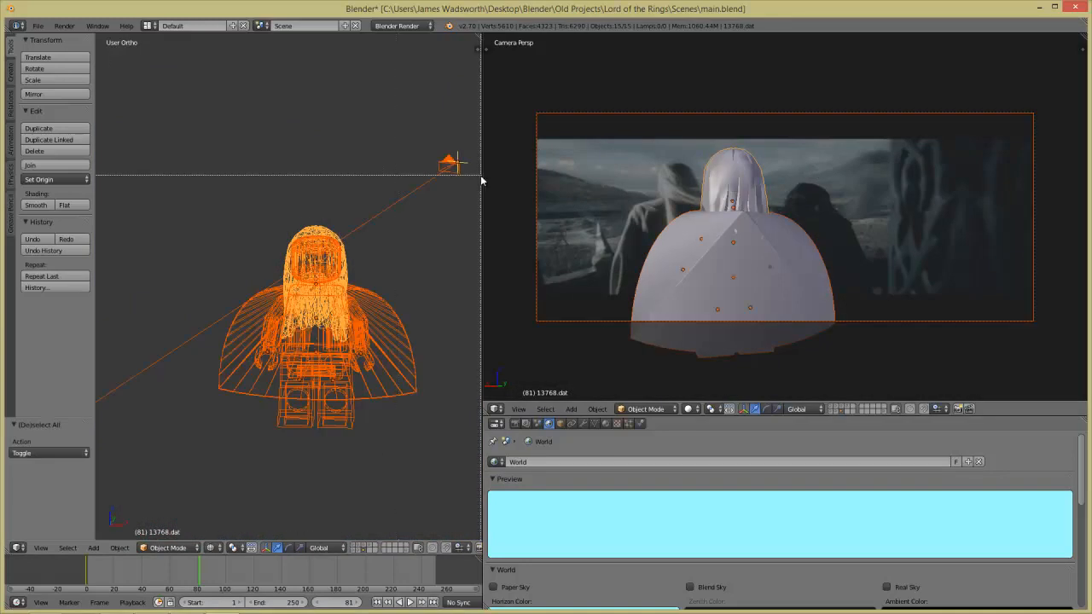
pyautogui.moveTo(460, 195); pyautogui.dragTo(402, 101)
pyautogui.moveTo(402, 101); pyautogui.dragTo(402, 101, button='middle')
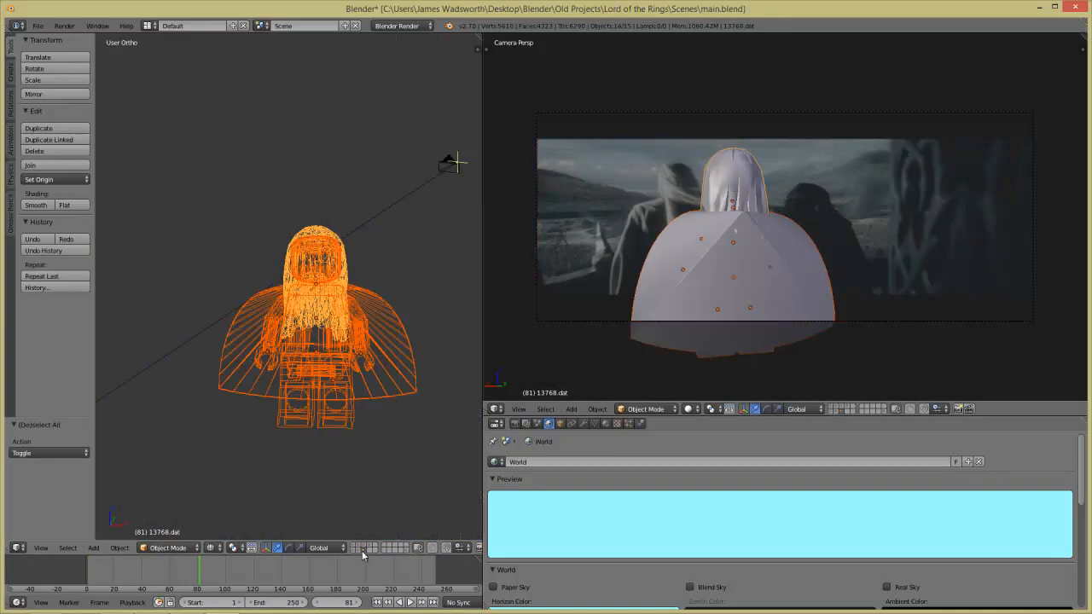
# - Show the tower's layer together with the minifigure in the solid top view and move the minifigure 2 units along X
pyautogui.keyDown('shift'); pyautogui.click(359, 550); pyautogui.keyUp('shift')
pyautogui.press('KP_7')
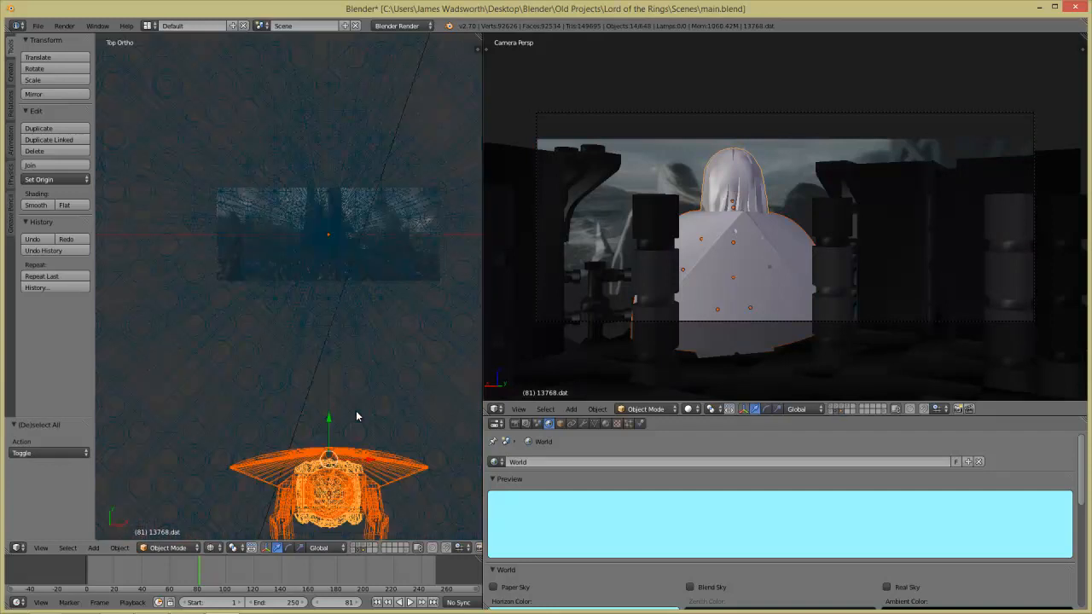
pyautogui.keyDown('shift'); pyautogui.moveTo(354, 468); pyautogui.dragTo(261, 356, button='middle'); pyautogui.keyUp('shift')
pyautogui.press('z')
pyautogui.keyDown('ctrl'); pyautogui.moveTo(264, 351); pyautogui.dragTo(301, 351); pyautogui.keyUp('ctrl')
# - Reposition and rotate the minifigure in the top view, finishing with a move of about 0.509 in X and -0.178 in Y
pyautogui.moveTo(299, 422); pyautogui.dragTo(297, 399, button='middle')
pyautogui.press('KP_7')
pyautogui.press('g')
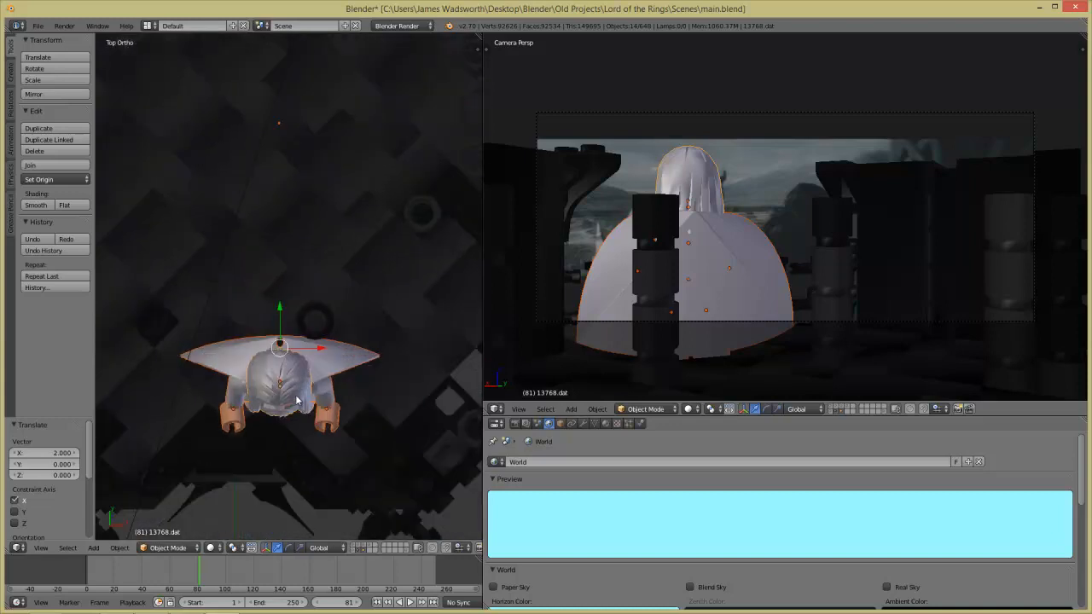
pyautogui.click(318, 401)
pyautogui.press('r')
pyautogui.click(353, 437)
pyautogui.press('g')
pyautogui.click(362, 435)
# - Turn the minifigure slightly in the top view and shift it about 0.127 along X on the tower
pyautogui.moveTo(363, 435); pyautogui.dragTo(224, 435, button='middle')
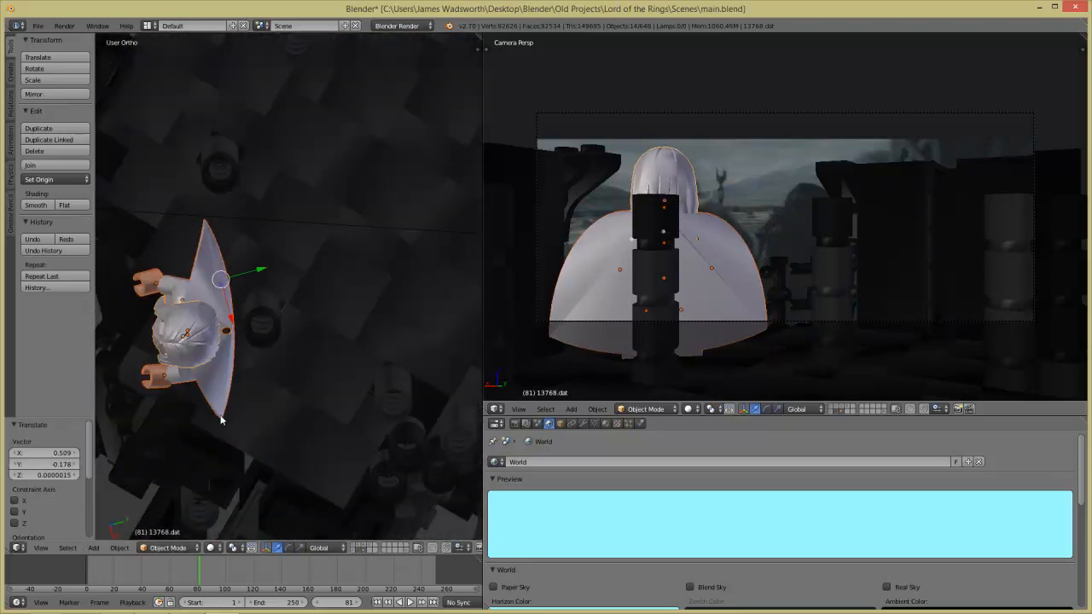
pyautogui.press('KP_7')
pyautogui.press('r')
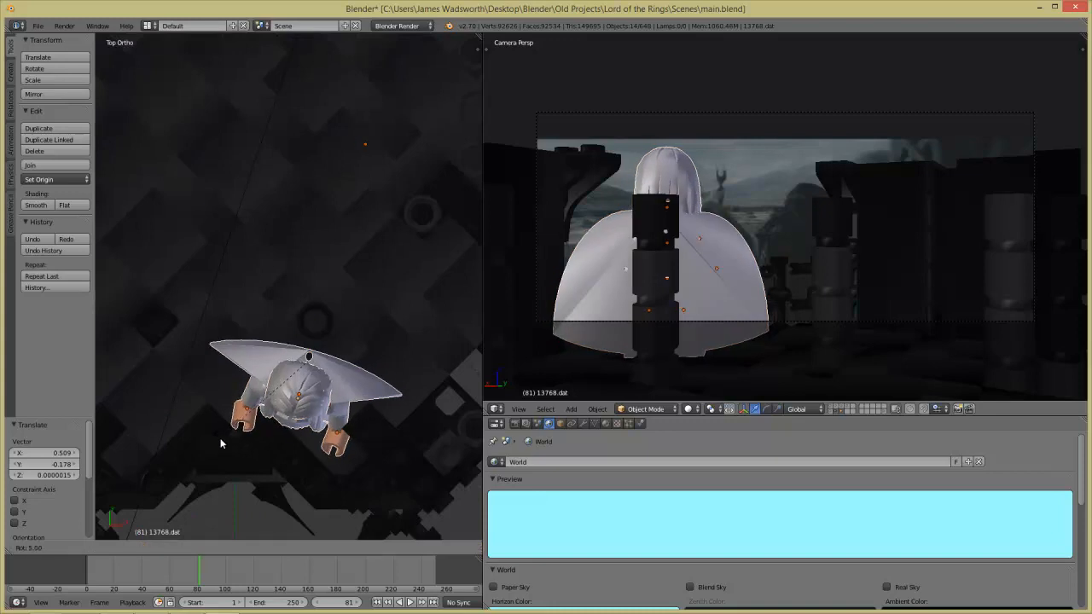
pyautogui.click(220, 441)
pyautogui.press('g')
pyautogui.click(275, 442)
pyautogui.press('z')
pyautogui.moveTo(275, 442)
pyautogui.mouseDown(button='middle')
pyautogui.moveTo(317, 411)
pyautogui.moveTo(298, 427)
pyautogui.mouseUp(button='middle')
pyautogui.press('z')
pyautogui.moveTo(406, 393)
pyautogui.mouseDown(button='middle')
pyautogui.moveTo(402, 378)
pyautogui.moveTo(409, 403)
pyautogui.moveTo(388, 365)
pyautogui.mouseUp(button='middle')
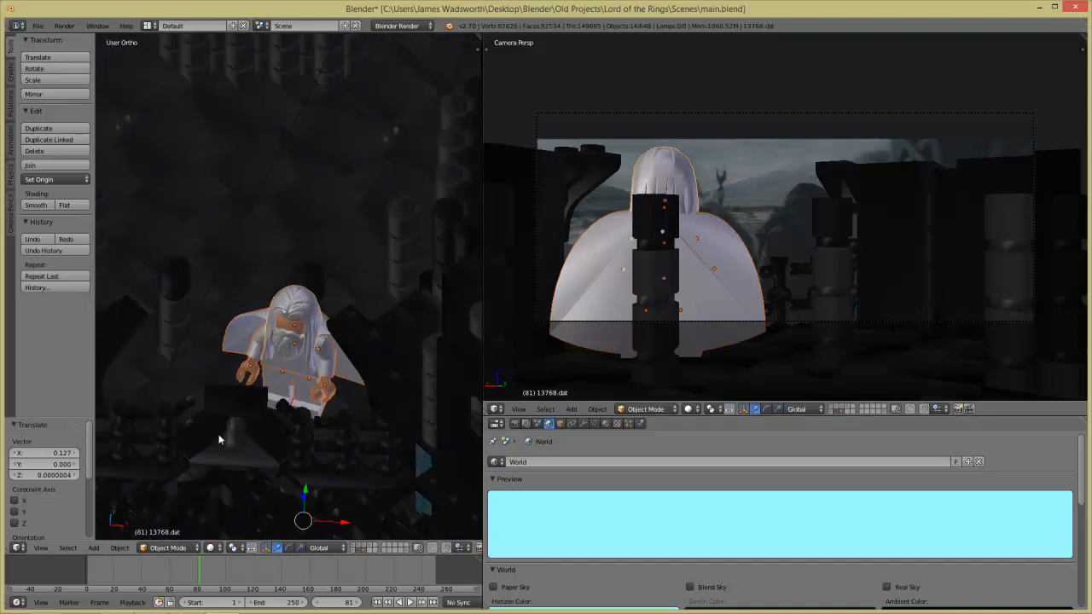
# - Select the camera in the top view and advance the timeline to frame 94
pyautogui.press('KP_7')
pyautogui.keyDown('shift'); pyautogui.moveTo(400, 212); pyautogui.dragTo(413, 372, button='middle'); pyautogui.keyUp('shift')
pyautogui.keyDown('shift'); pyautogui.moveTo(355, 187); pyautogui.dragTo(381, 282, button='middle'); pyautogui.keyUp('shift')
pyautogui.rightClick(378, 218)
pyautogui.rightClick(379, 219)
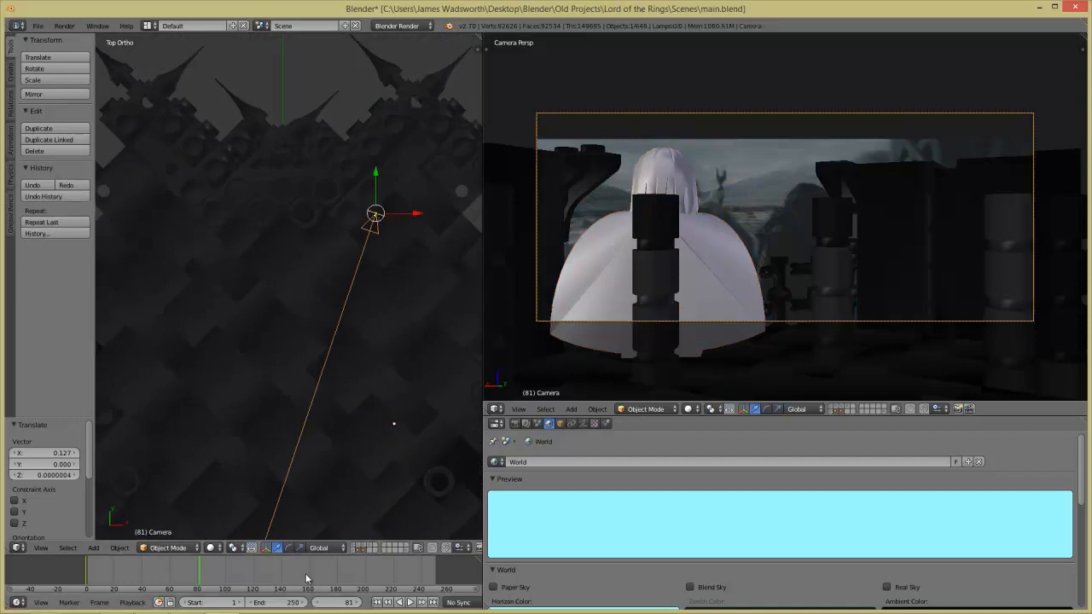
pyautogui.scroll(-4, 342, 348)
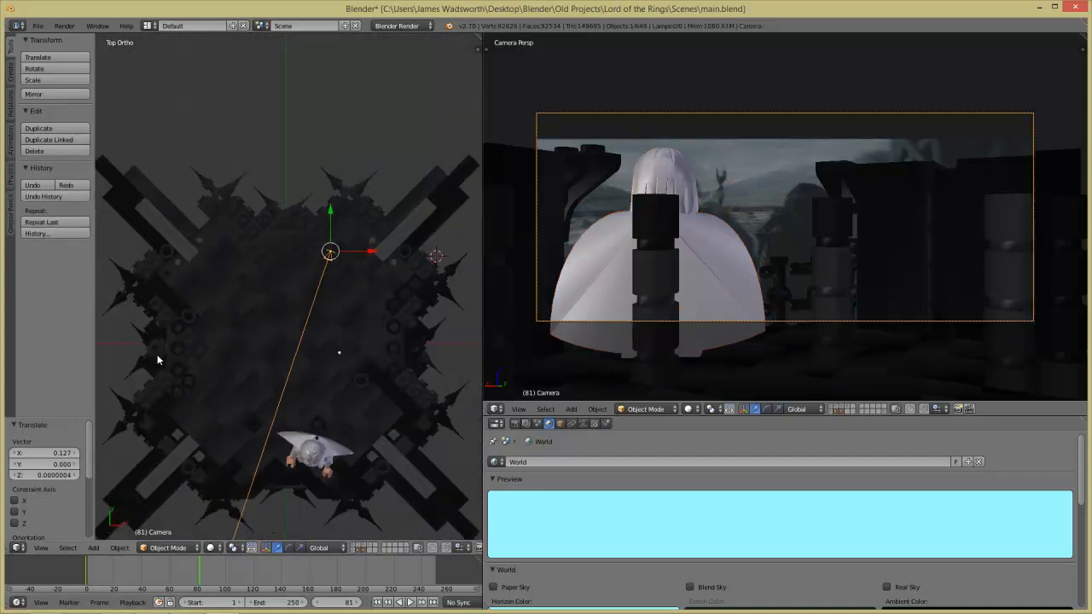
pyautogui.moveTo(193, 587); pyautogui.dragTo(216, 593)
# - Rotate the camera by -10° in the top view and move it -4 in X and -8 in Y toward the minifigure
pyautogui.press('r')
pyautogui.click(243, 315)
pyautogui.press('g')
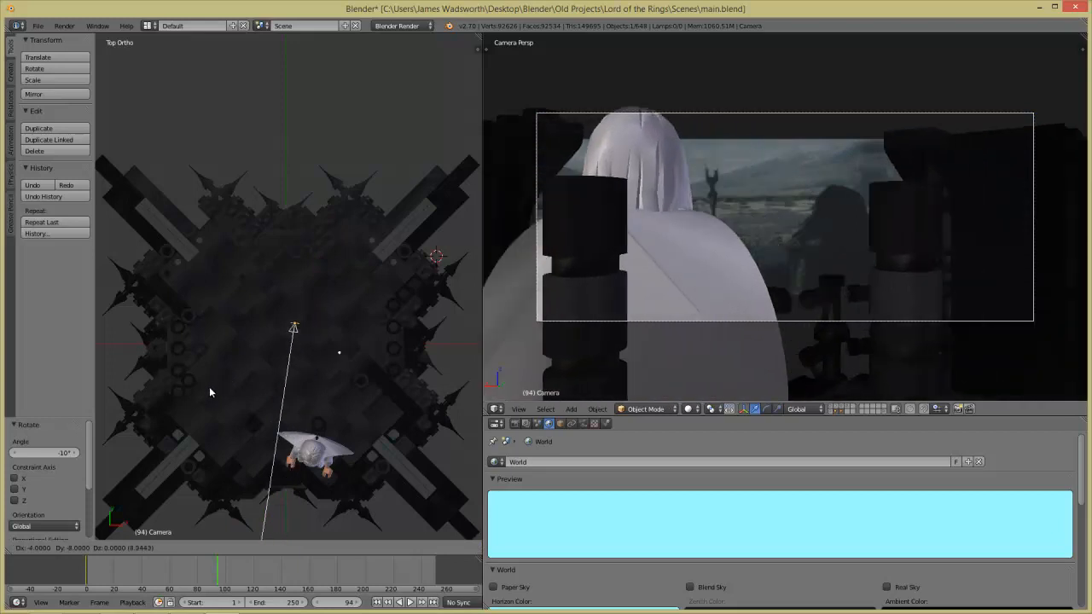
pyautogui.click(209, 387)
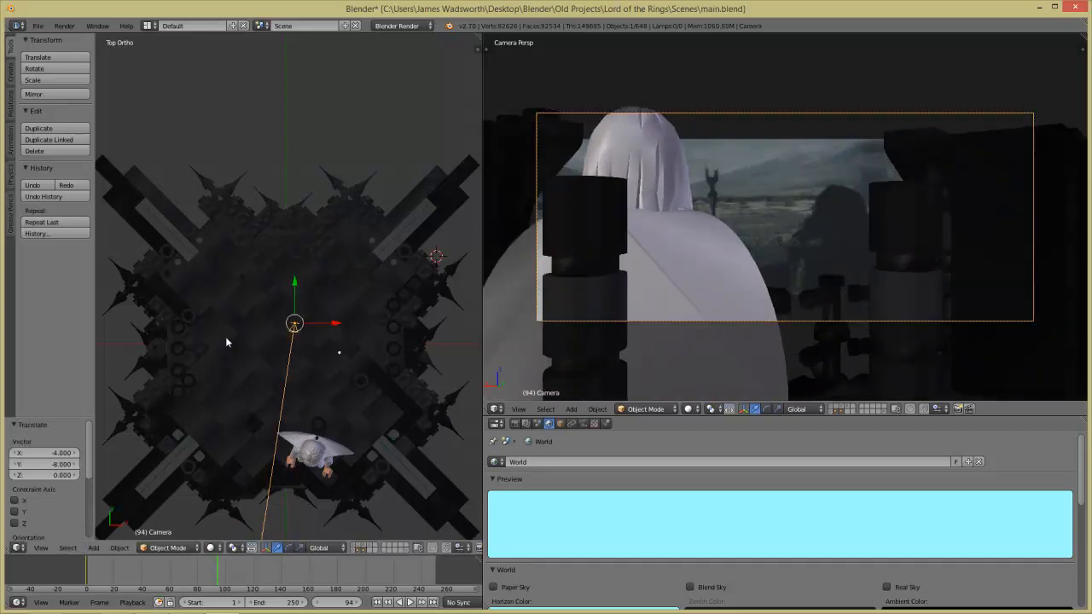
# - Raise the camera 3 units along Z in the wireframe right side view
pyautogui.press('KP_3')
pyautogui.scroll(2, 227, 337)
pyautogui.keyDown('shift'); pyautogui.moveTo(243, 335); pyautogui.dragTo(368, 338, button='middle'); pyautogui.keyUp('shift')
pyautogui.press('z')
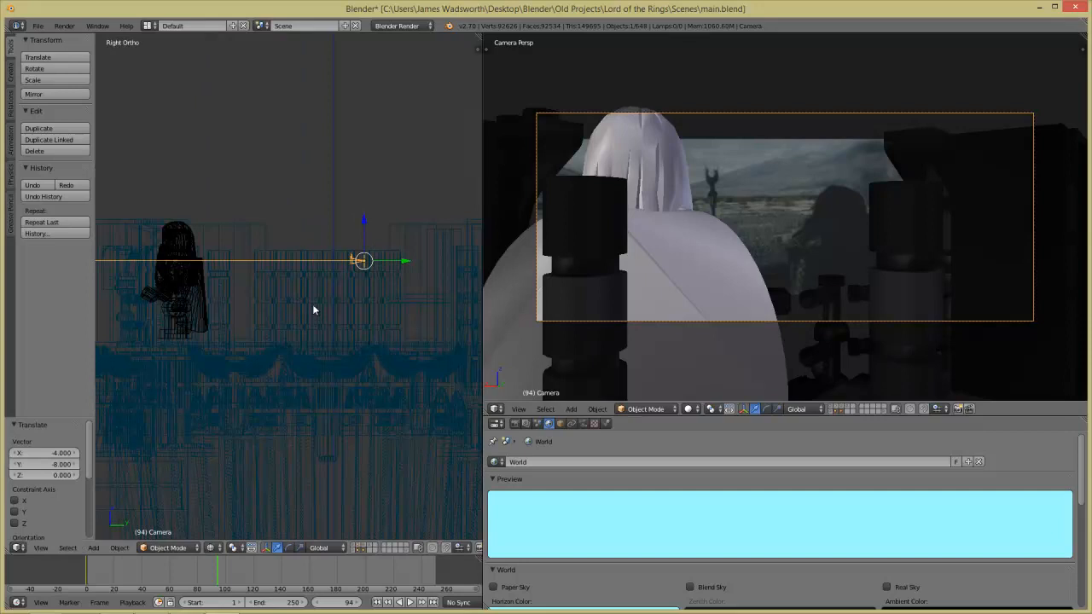
pyautogui.press('g')
pyautogui.press('z')
pyautogui.press('2')
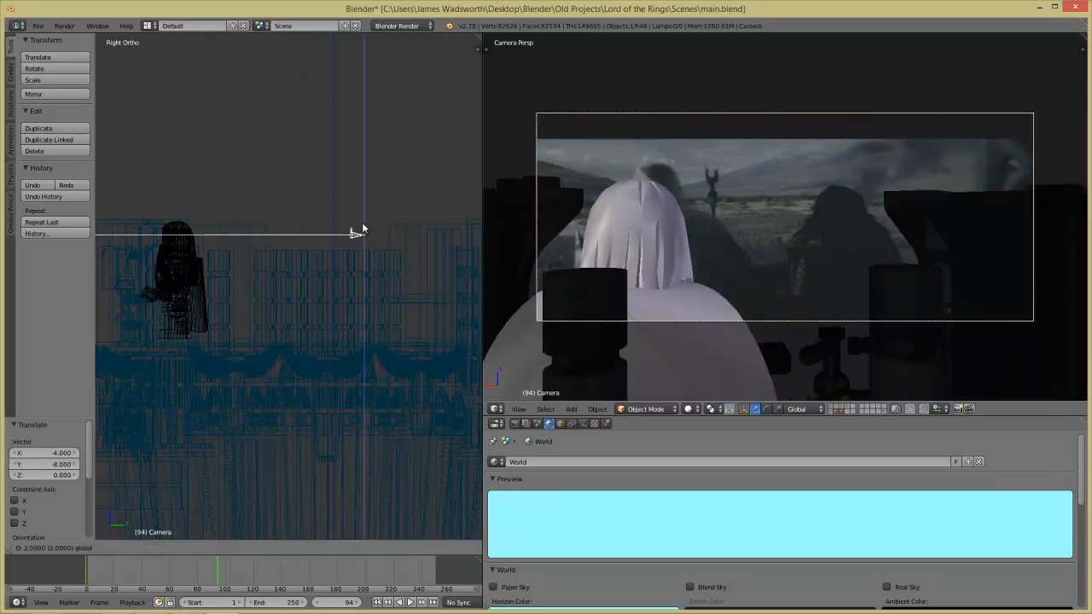
pyautogui.click(363, 210)
pyautogui.press('r')
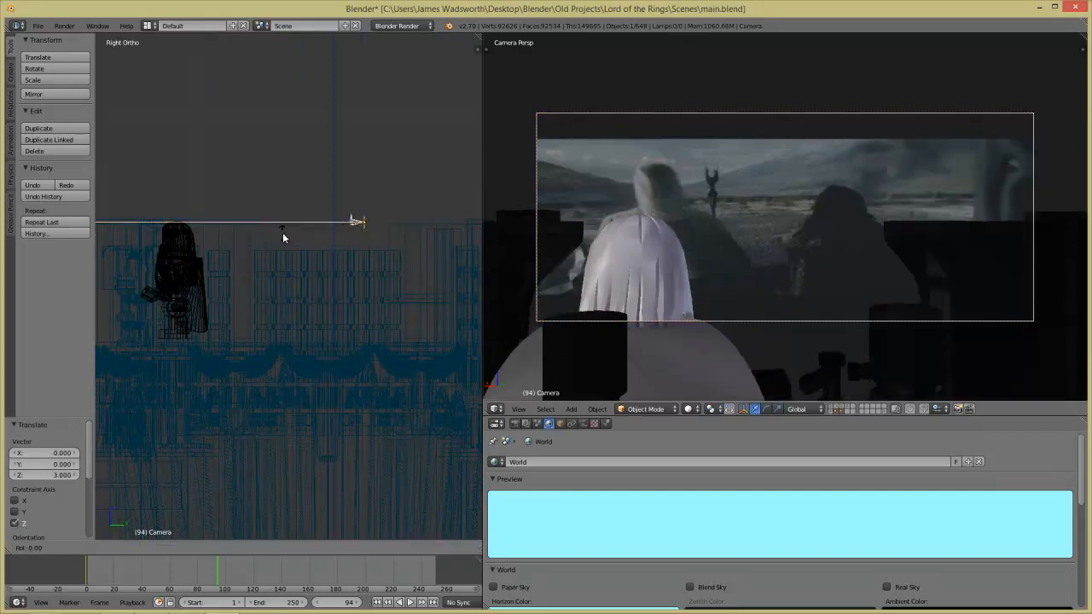
pyautogui.press('Escape')
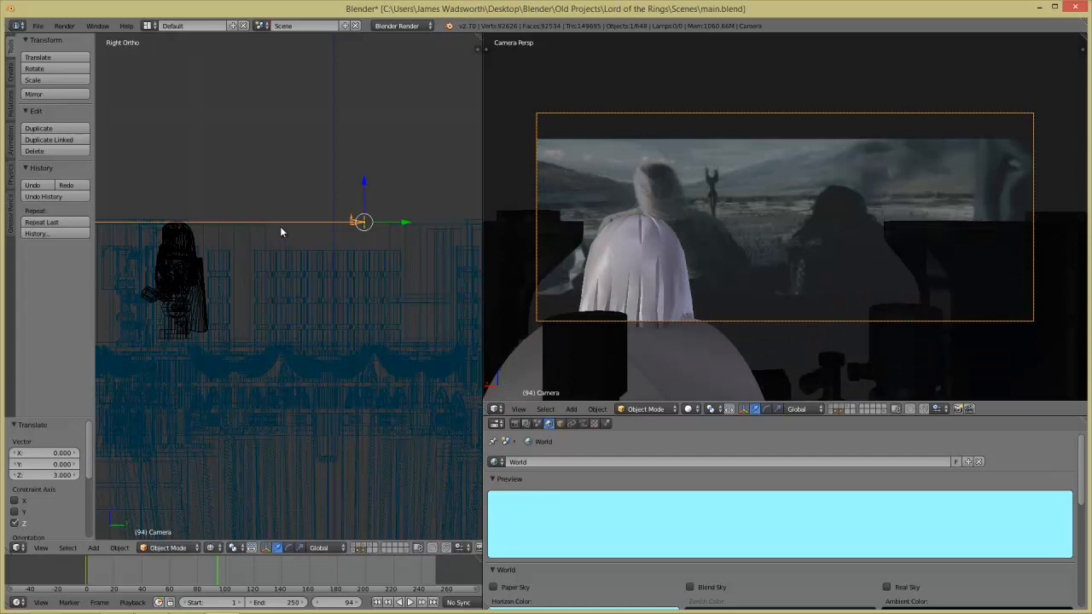
pyautogui.press('KP_7')
pyautogui.press('r')
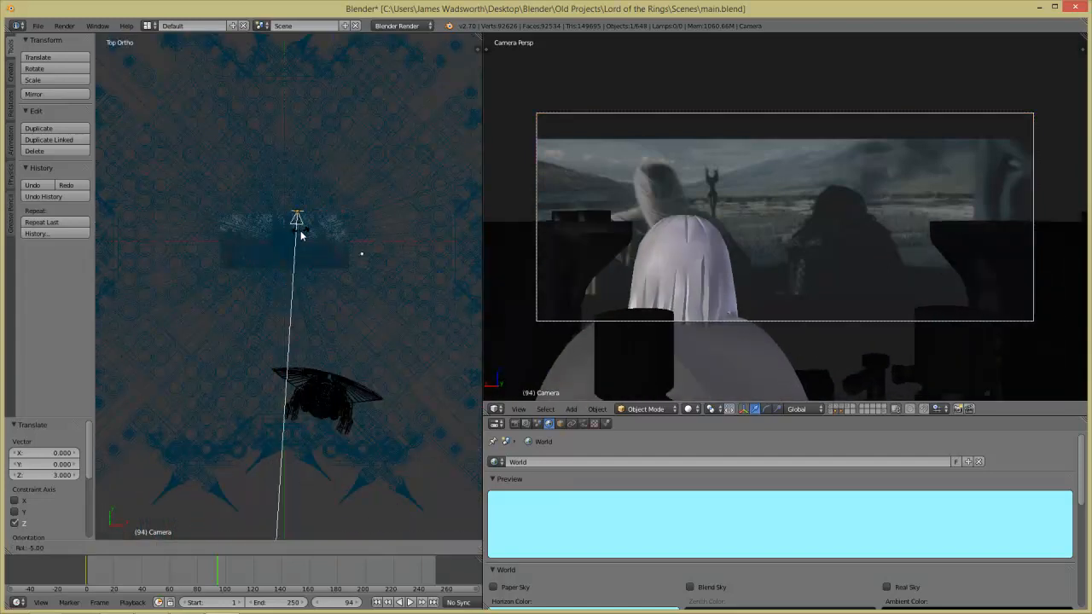
pyautogui.click(304, 237)
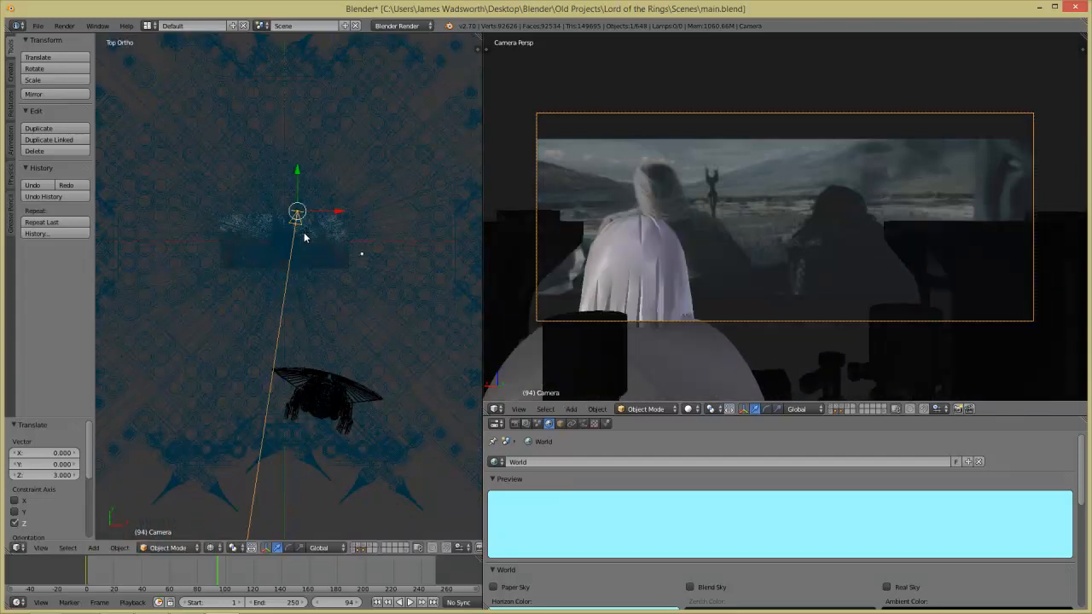
# - Clear the camera's rotation, turn it 180° in the top view, and tilt it toward the minifigure in the right side view
pyautogui.hotkey('alt', 'r')
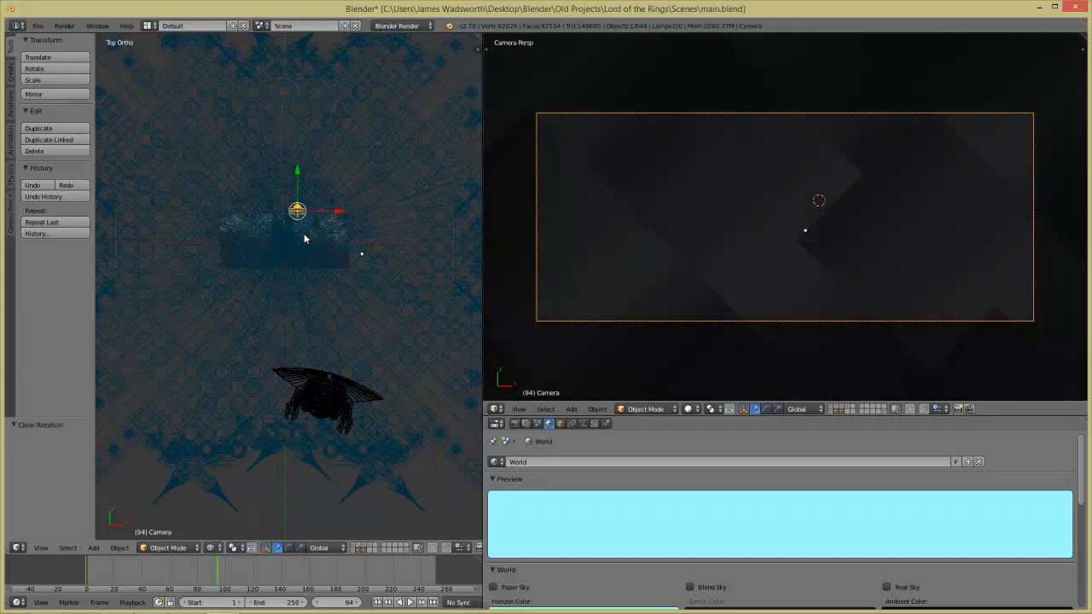
pyautogui.press('r')
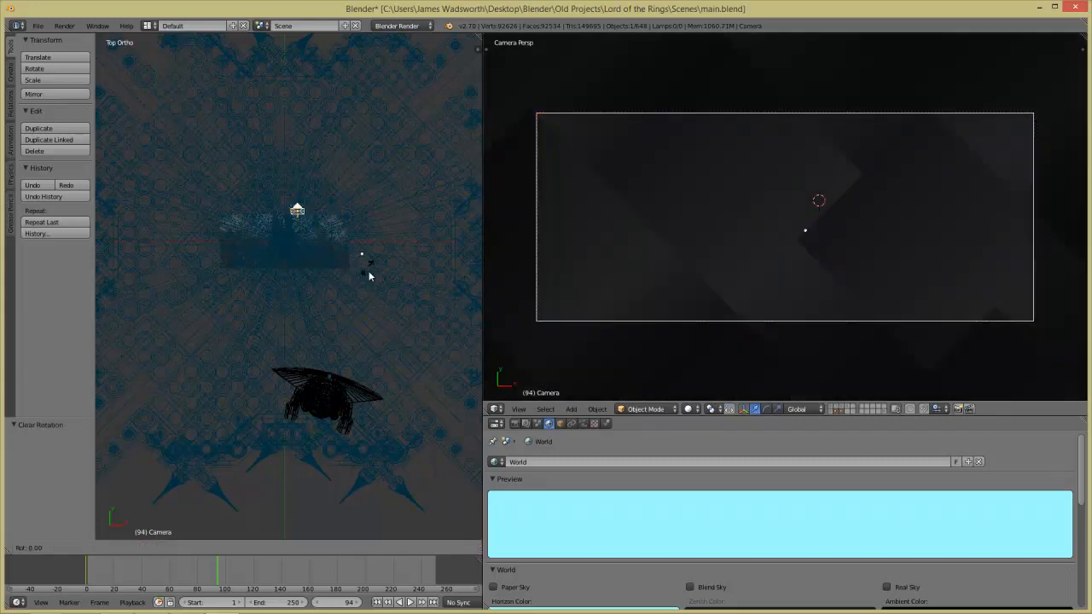
pyautogui.click(190, 117)
pyautogui.press('KP_3')
pyautogui.press('r')
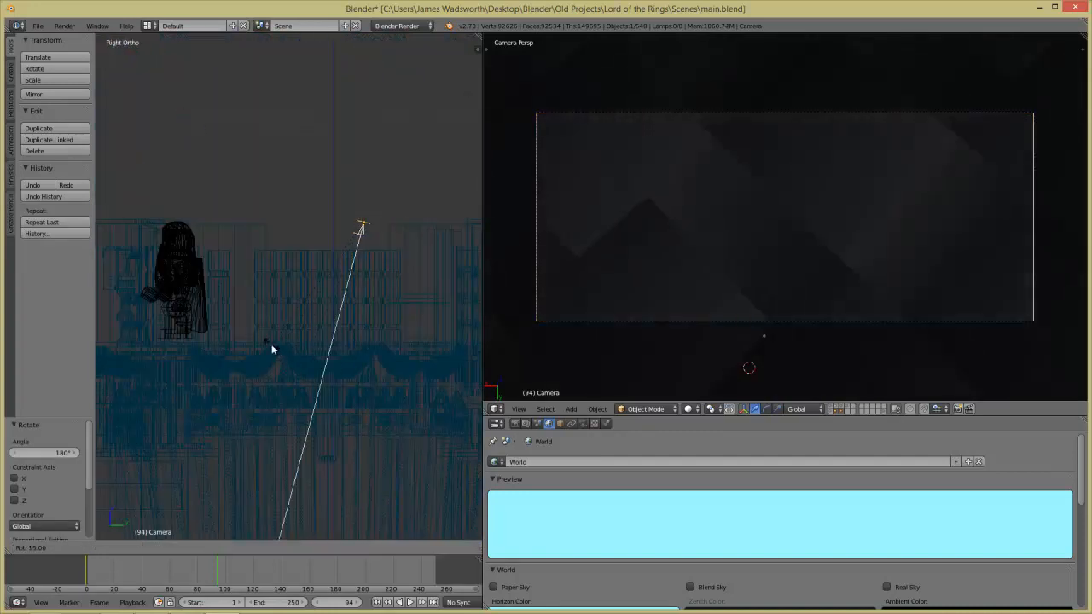
pyautogui.click(213, 186)
# - Move the camera 1.892 in Y and 1.716 in Z, then -1 in X and -3 in Y, and finally lower it by 1 in Z
pyautogui.press('g')
pyautogui.click(282, 182)
pyautogui.press('KP_7')
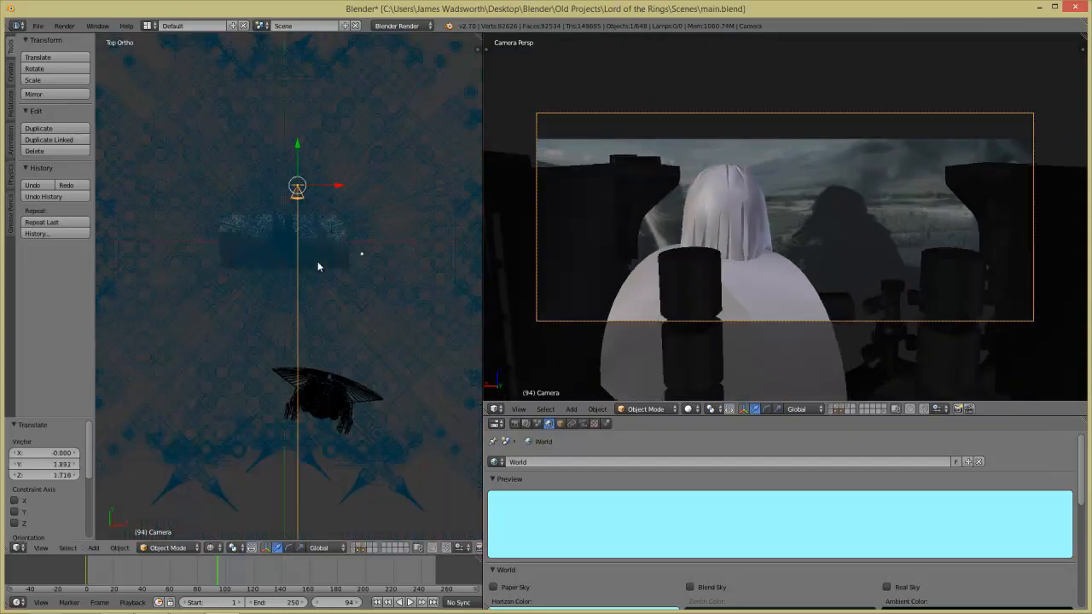
pyautogui.press('g')
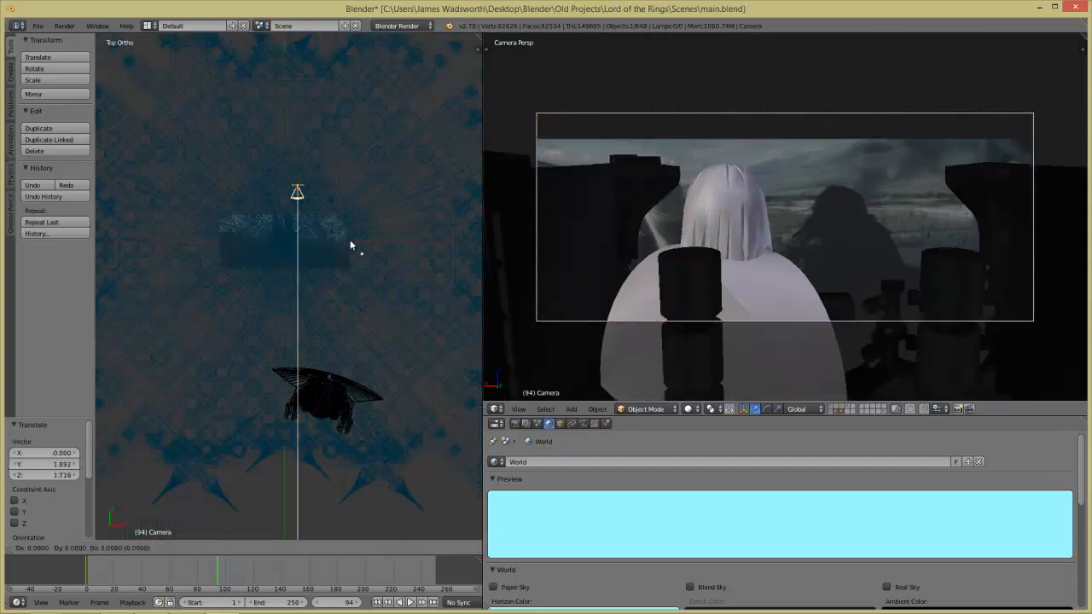
pyautogui.click(334, 288)
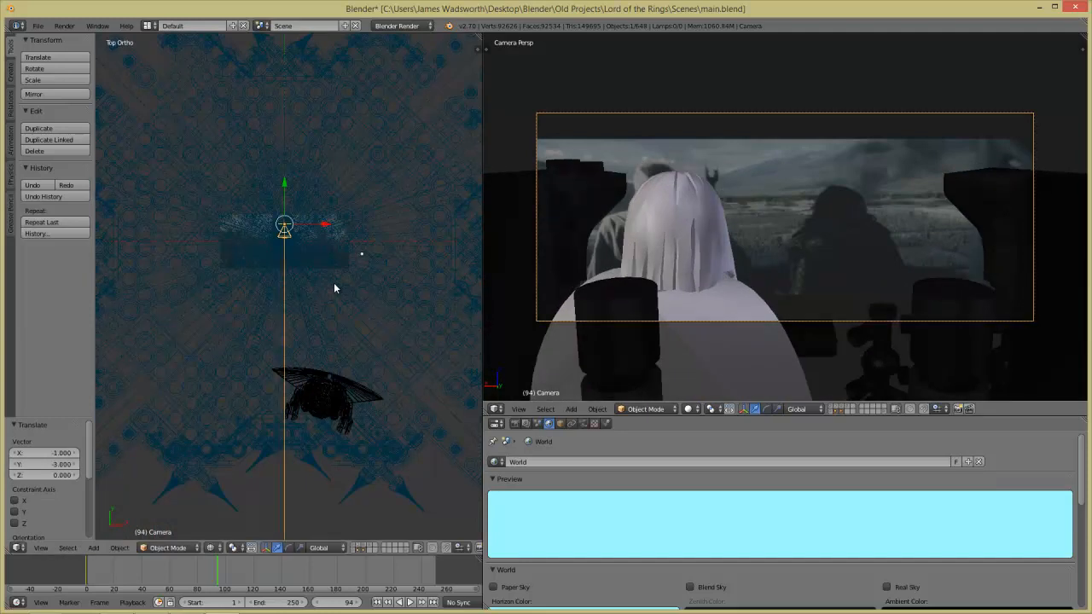
pyautogui.press('KP_3')
pyautogui.press('g')
pyautogui.click(402, 272)
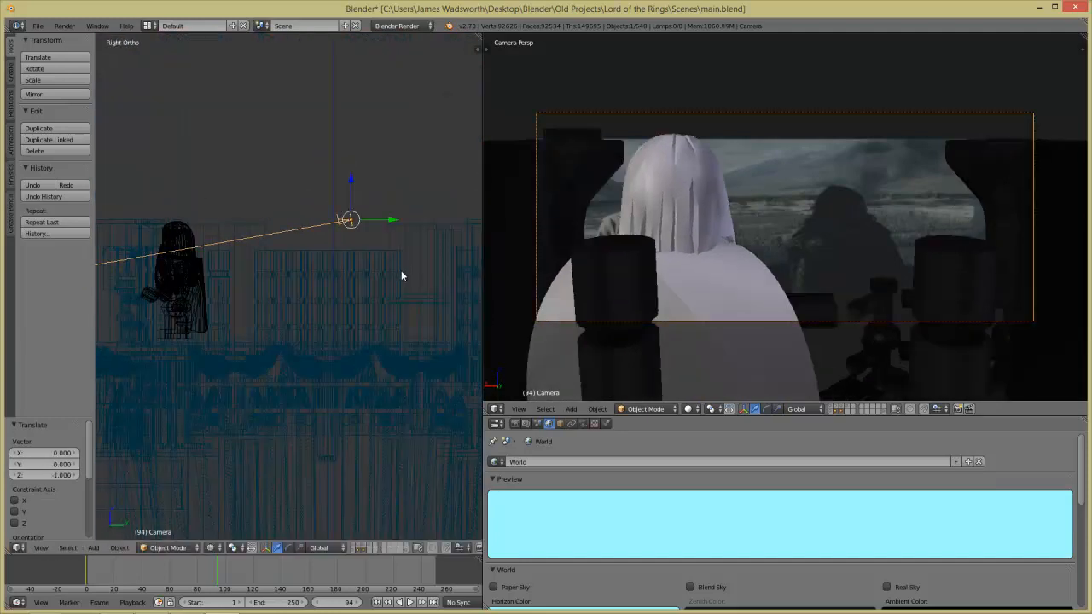
# - Insert a keyframe for the camera at frame 94
pyautogui.scroll(-11, 402, 271)
pyautogui.keyDown('shift'); pyautogui.moveTo(221, 394); pyautogui.dragTo(462, 389, button='middle'); pyautogui.keyUp('shift')
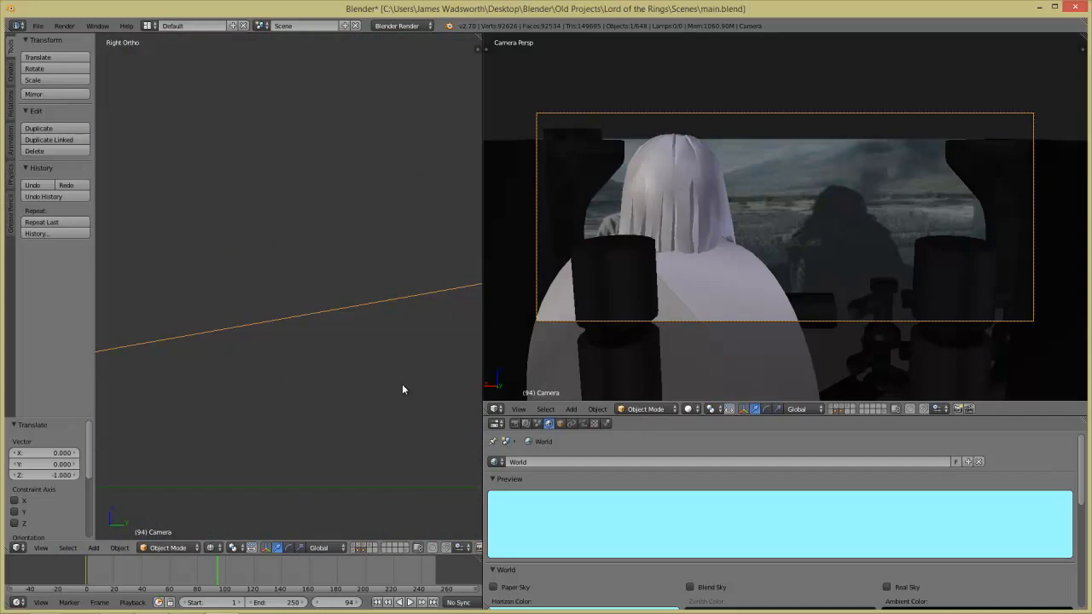
pyautogui.keyDown('shift'); pyautogui.moveTo(382, 365); pyautogui.dragTo(191, 426, button='middle'); pyautogui.keyUp('shift')
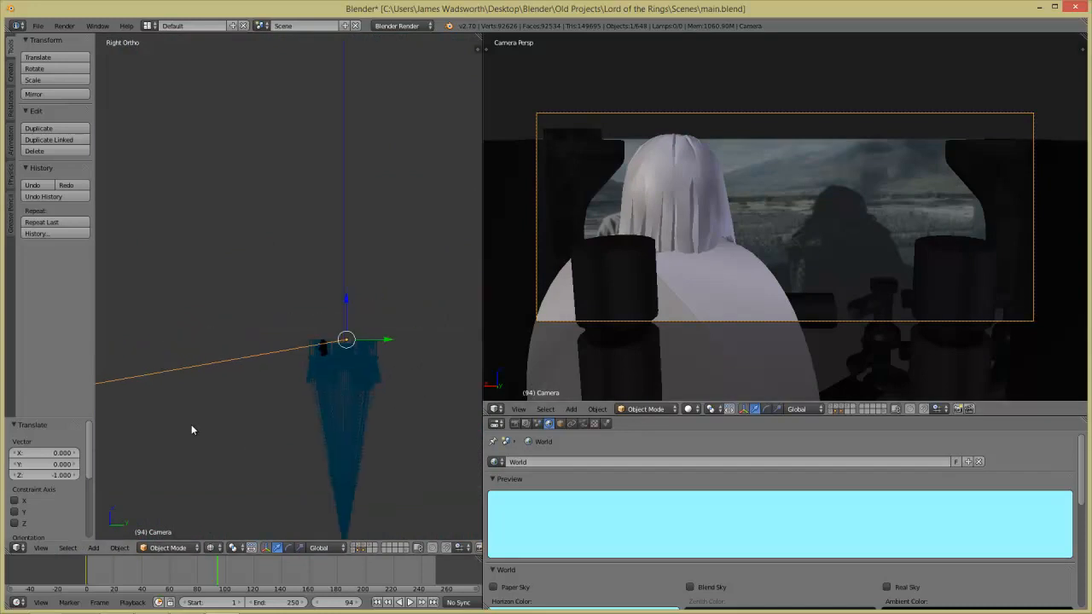
pyautogui.press('i')
pyautogui.click(331, 397)
# - At frame 116, move the camera about -4.378 along Y toward the minifigure and insert a LocRot keyframe
pyautogui.scroll(7, 364, 395)
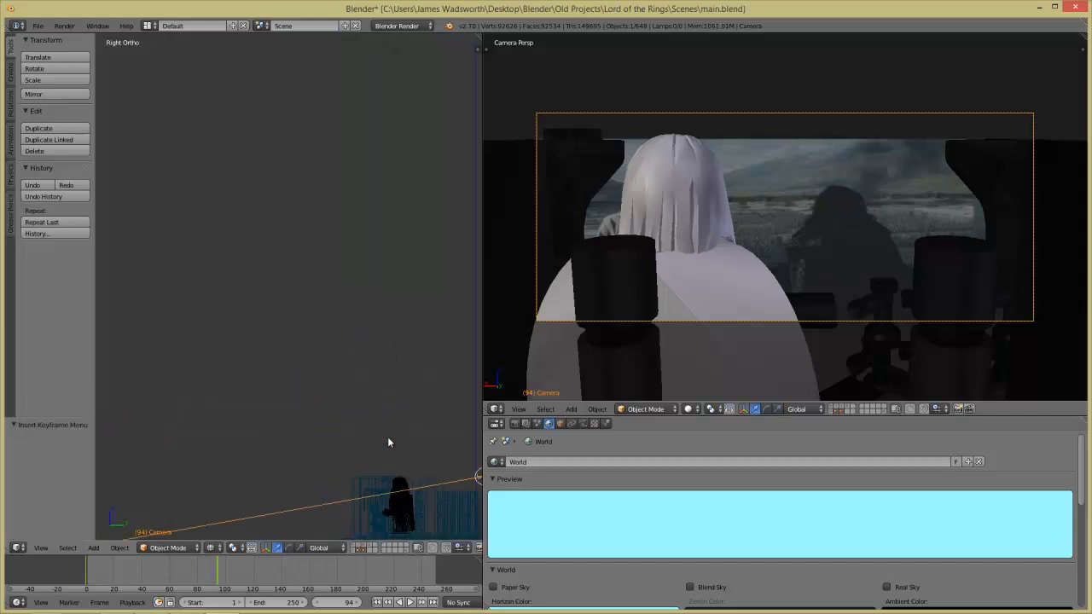
pyautogui.keyDown('shift'); pyautogui.moveTo(382, 425); pyautogui.dragTo(357, 350, button='middle'); pyautogui.keyUp('shift')
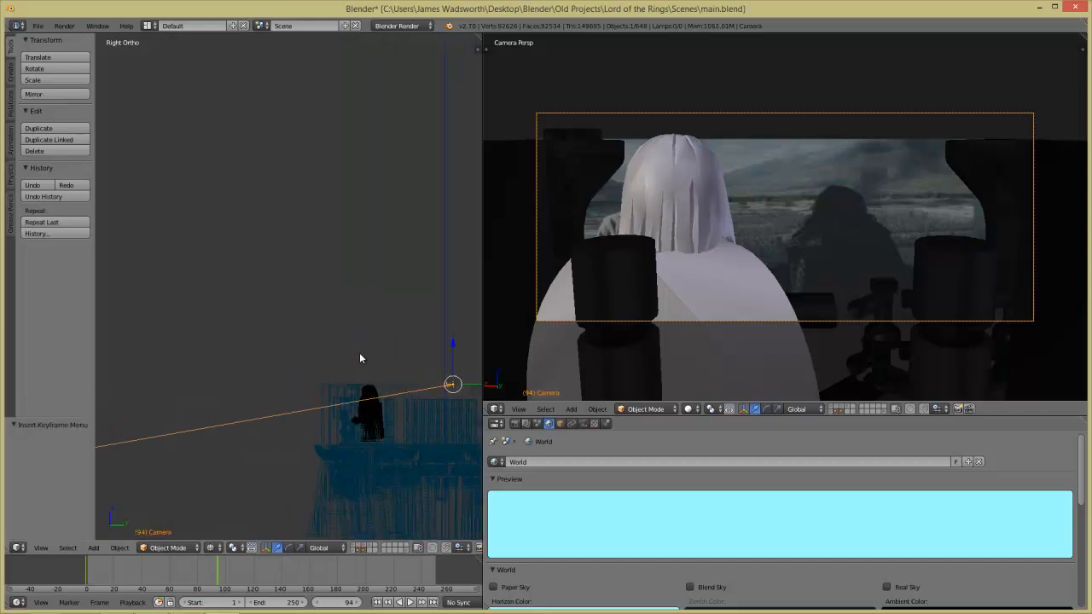
pyautogui.press('KP_0')
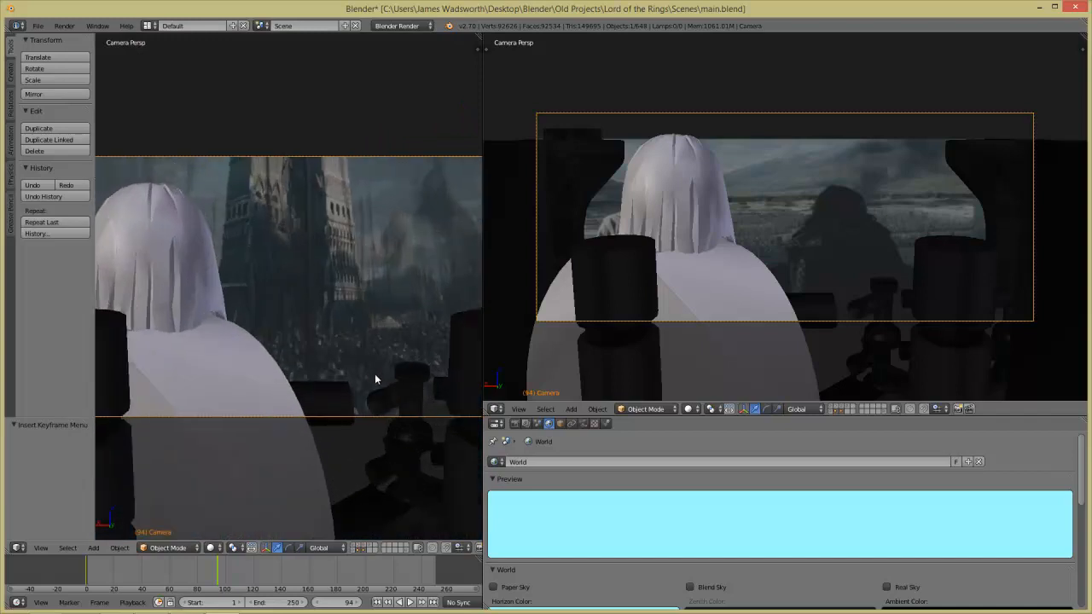
pyautogui.scroll(2, 375, 374)
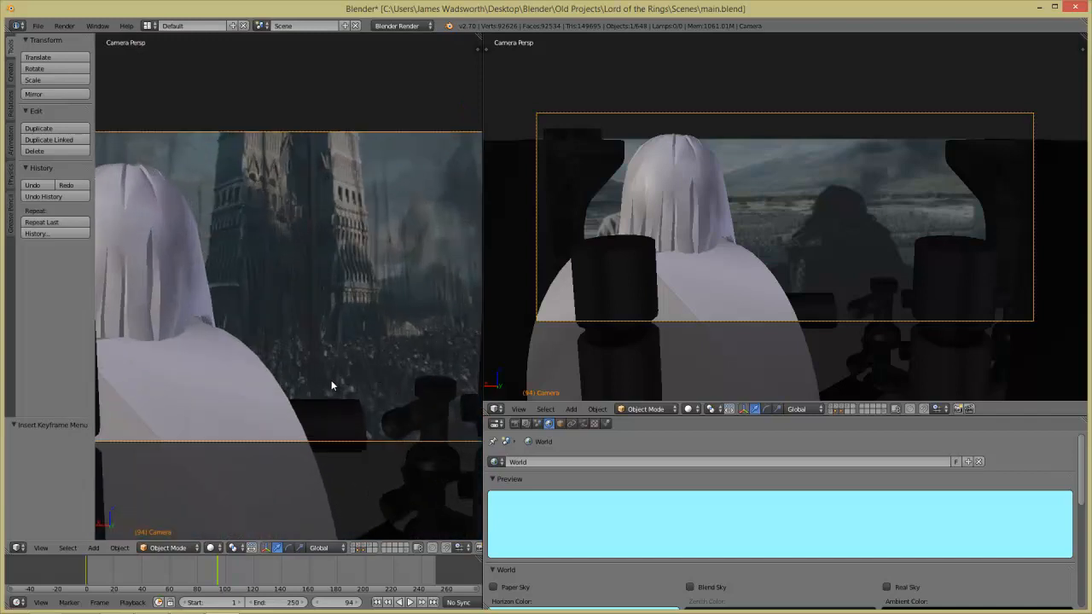
pyautogui.press('KP_7')
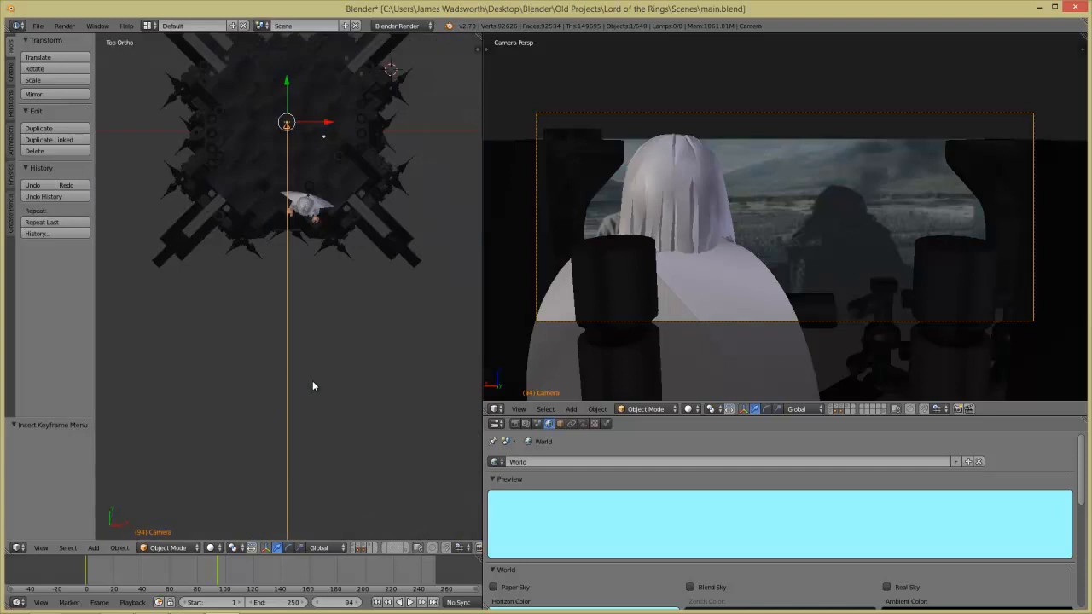
pyautogui.moveTo(219, 573); pyautogui.dragTo(251, 577)
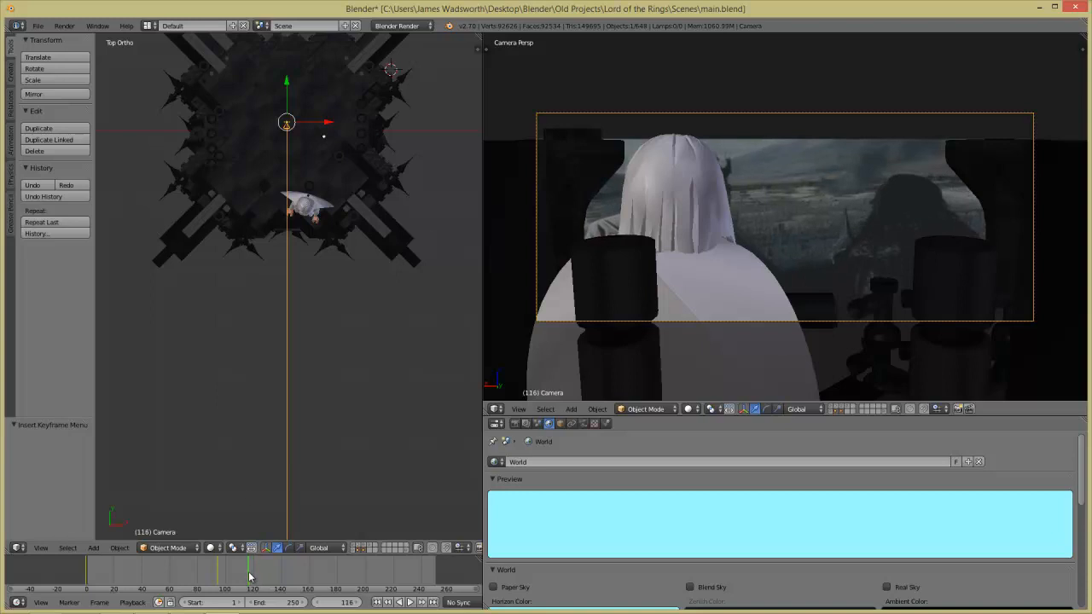
pyautogui.moveTo(289, 80); pyautogui.dragTo(294, 112)
pyautogui.scroll(-1, 338, 284)
pyautogui.scroll(4, 337, 284)
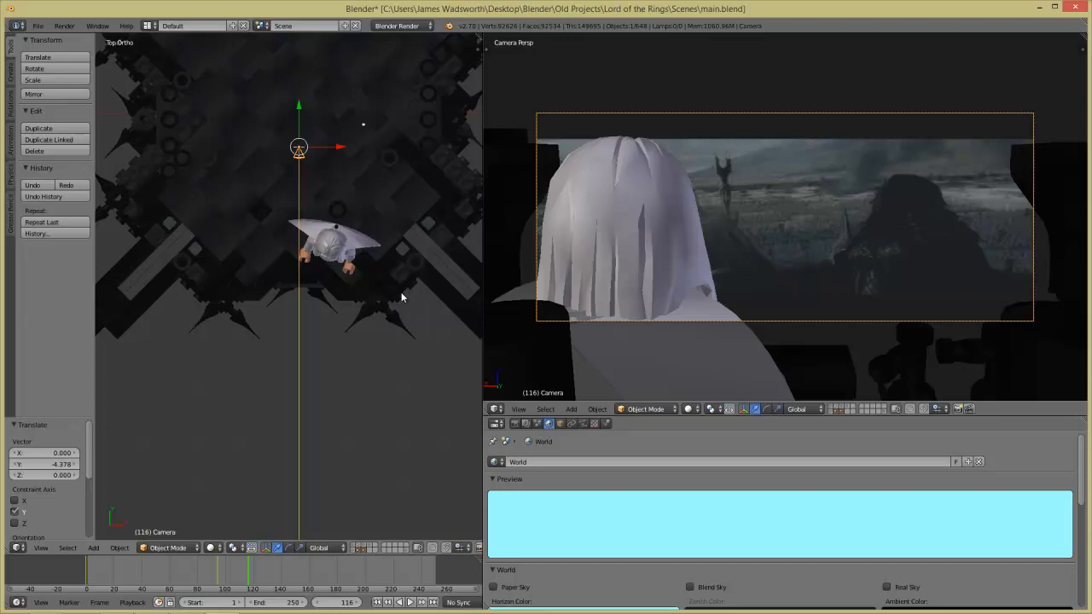
pyautogui.press('i')
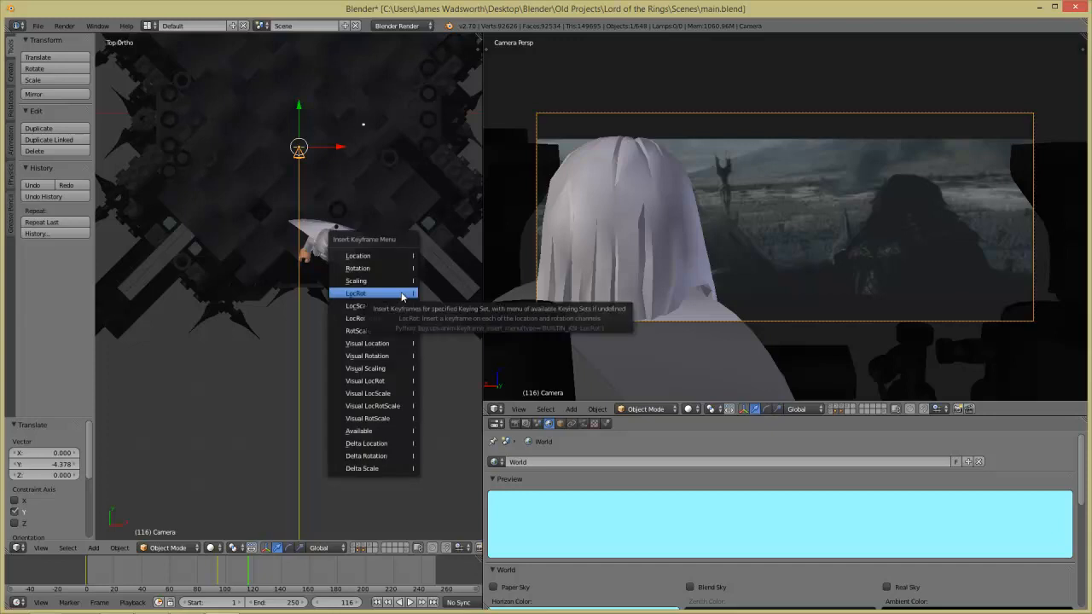
pyautogui.click(403, 295)
# - At frame 198, rotate the camera -20° in the top view, move it -3 along Y, and insert a keyframe
pyautogui.moveTo(255, 574); pyautogui.dragTo(363, 591)
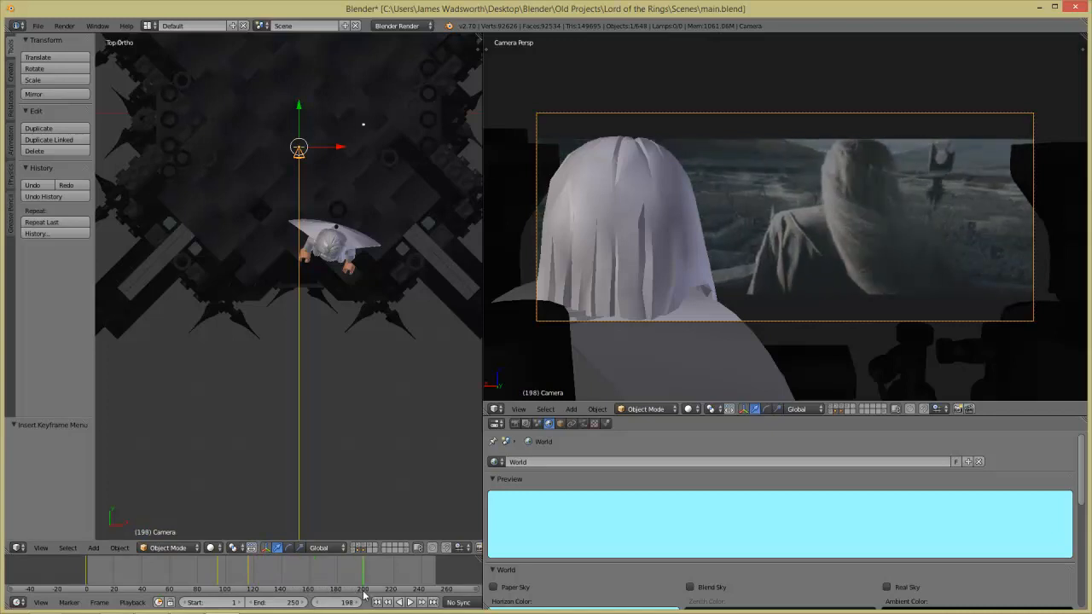
pyautogui.press('r')
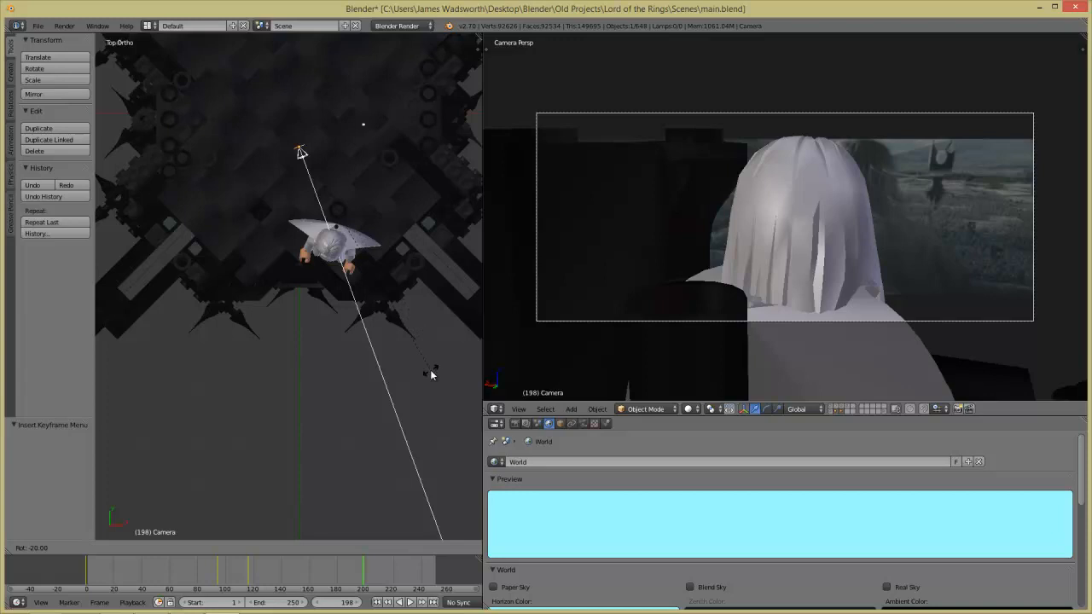
pyautogui.click(431, 374)
pyautogui.press('g')
pyautogui.press('y')
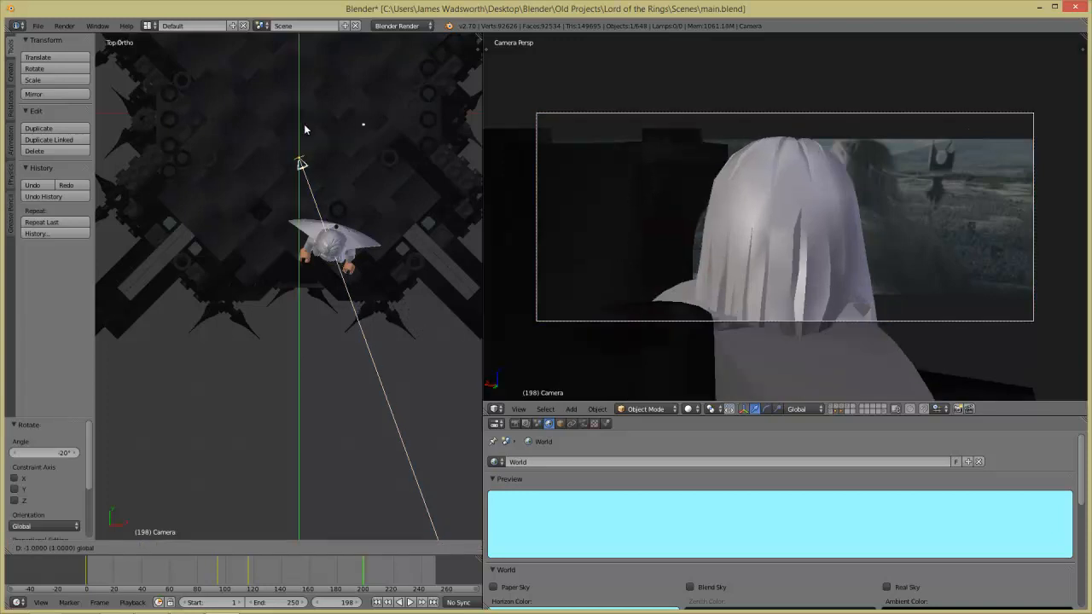
pyautogui.click(309, 138)
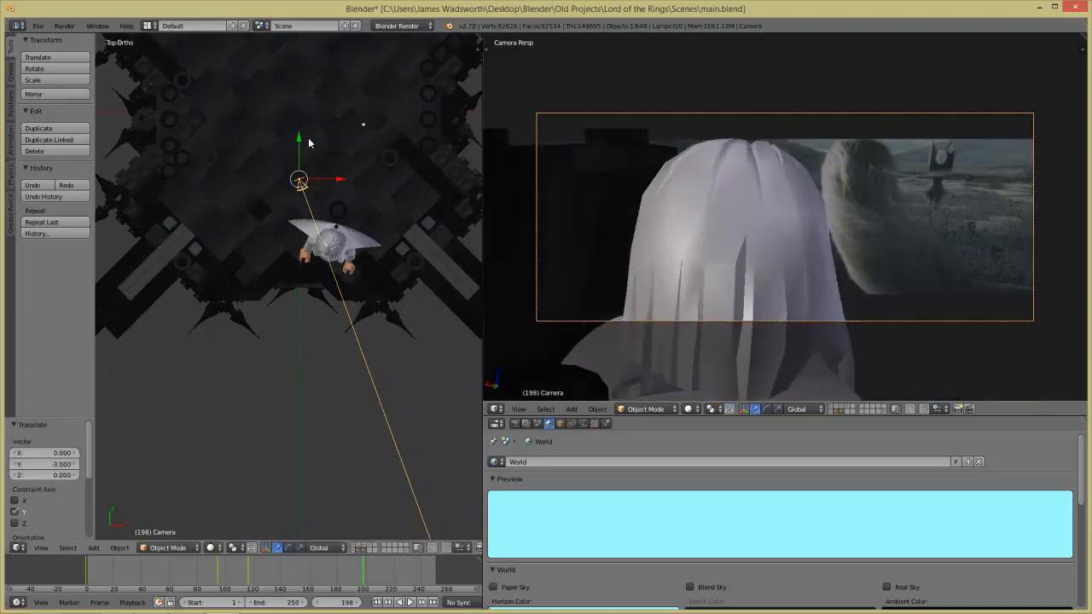
pyautogui.press('i')
pyautogui.click(311, 140)
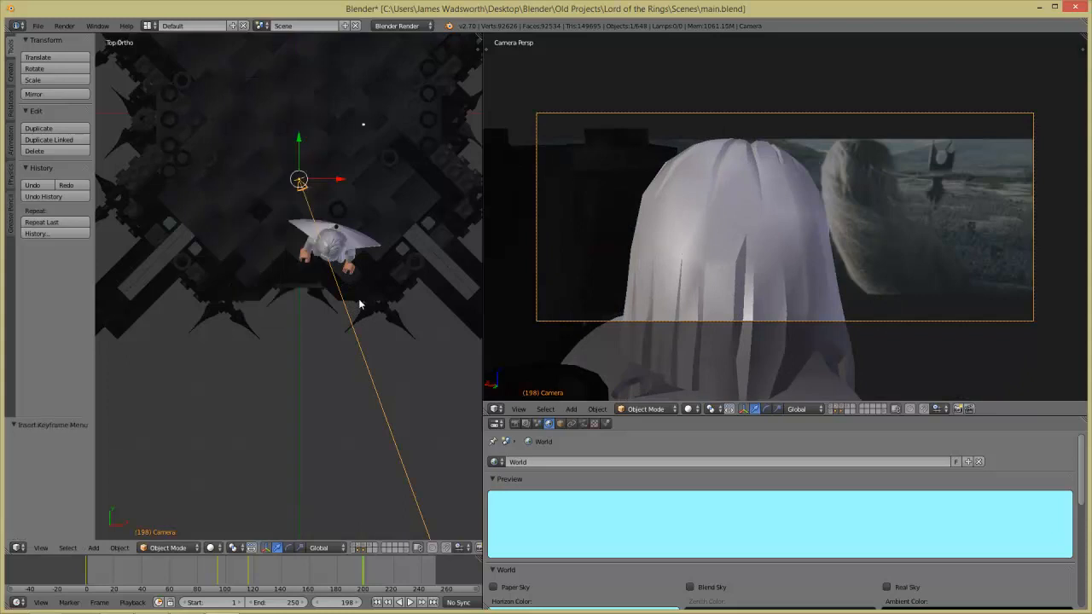
# - Isolate the minifigure's layer to select all its parts, show the tower again, and move the minifigure about -1.8 in X and 0.3 in Y
pyautogui.click(363, 553)
pyautogui.press('a')
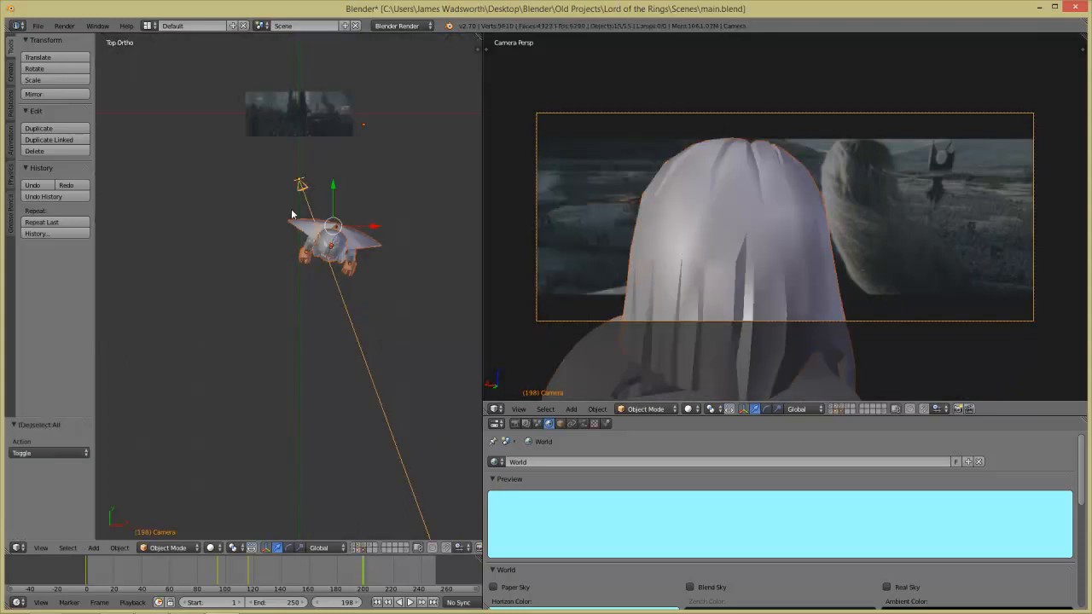
pyautogui.keyDown('shift'); pyautogui.click(358, 551); pyautogui.keyUp('shift')
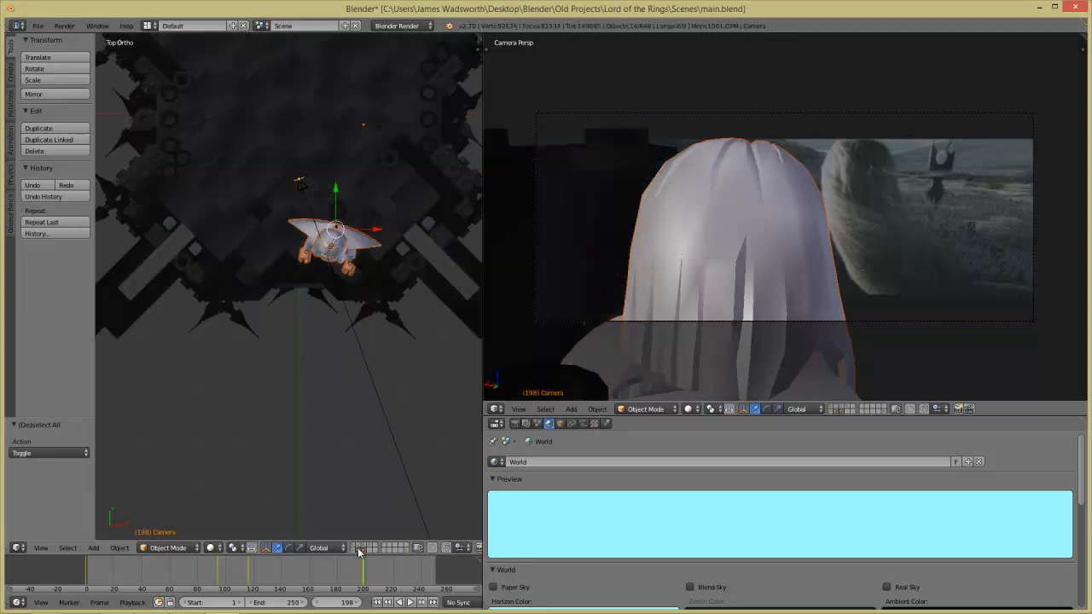
pyautogui.scroll(5, 358, 331)
pyautogui.keyDown('shift'); pyautogui.moveTo(365, 239); pyautogui.dragTo(346, 354, button='middle'); pyautogui.keyUp('shift')
pyautogui.scroll(-1, 346, 354)
pyautogui.press('z')
pyautogui.press('z')
pyautogui.press('g')
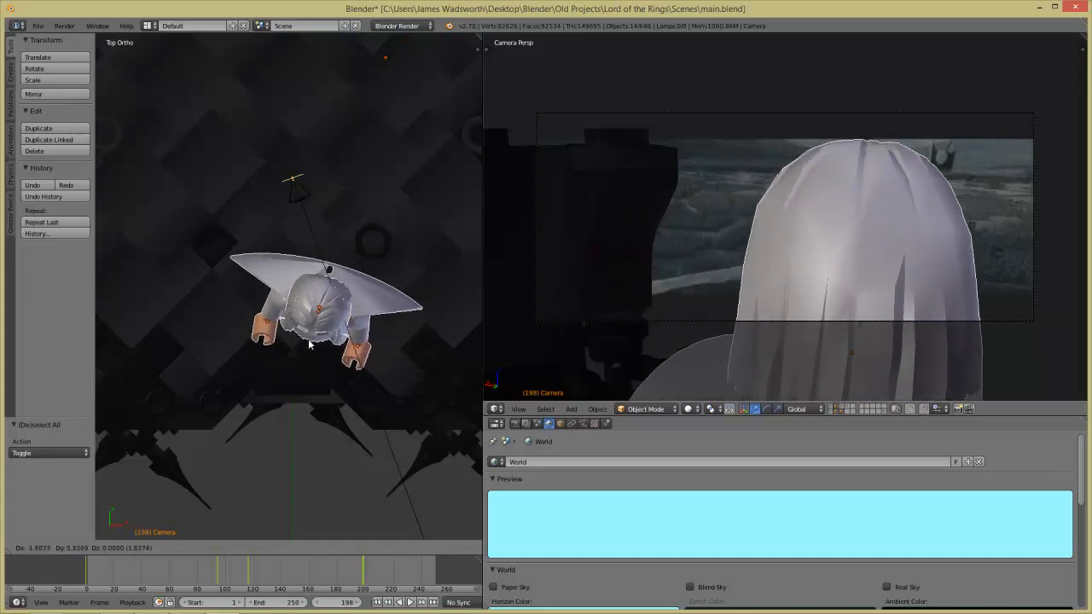
pyautogui.click(310, 345)
# - Rotate the minifigure in the top view so that it faces straight along the Y axis
pyautogui.scroll(1, 310, 345)
pyautogui.press('r')
pyautogui.click(362, 342)
pyautogui.press('r')
pyautogui.rightClick(349, 340)
pyautogui.press('r')
pyautogui.rightClick(350, 346)
# - Move the minifigure -0.453 in X, then shift it 0.170 in X and -1.846 in Y in the top view
pyautogui.moveTo(345, 356); pyautogui.dragTo(318, 345, button='middle')
pyautogui.press('g')
pyautogui.press('x')
pyautogui.click(339, 321)
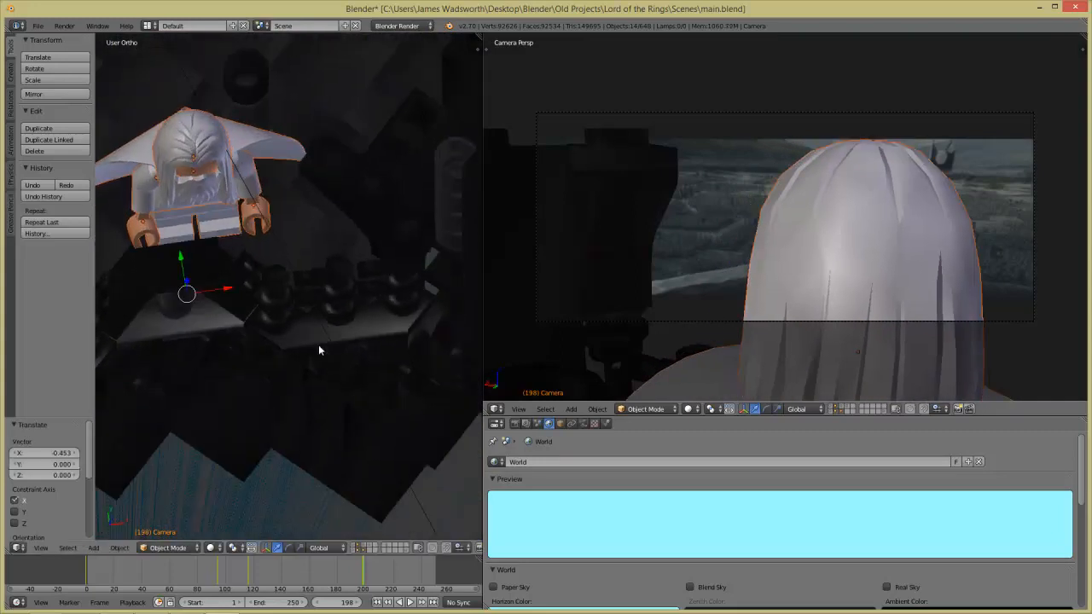
pyautogui.press('KP_7')
pyautogui.keyDown('shift'); pyautogui.moveTo(283, 204); pyautogui.dragTo(301, 302, button='middle'); pyautogui.keyUp('shift')
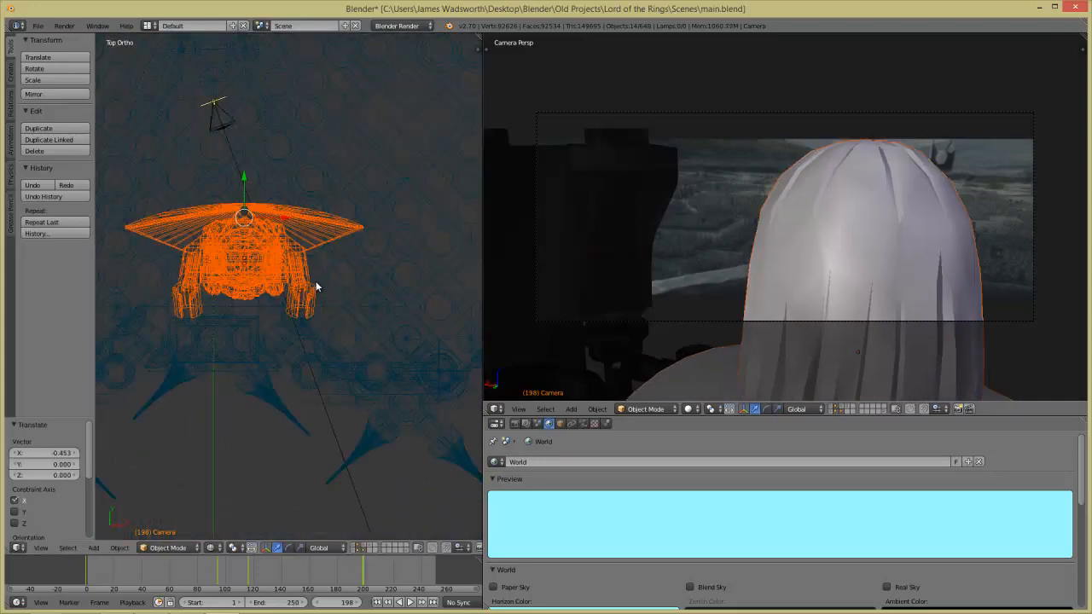
pyautogui.press('g')
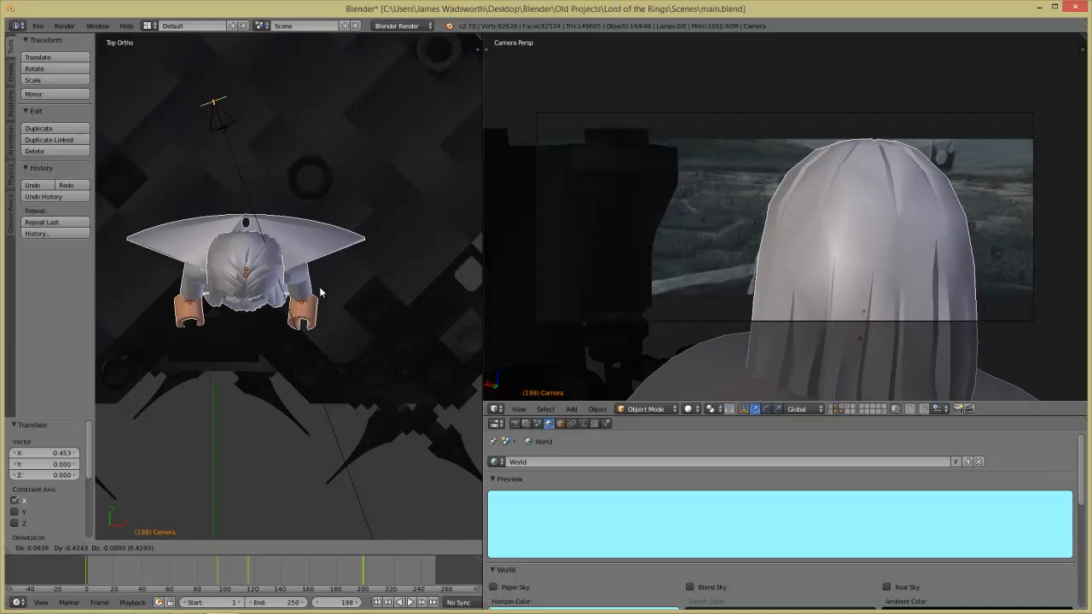
pyautogui.click(322, 330)
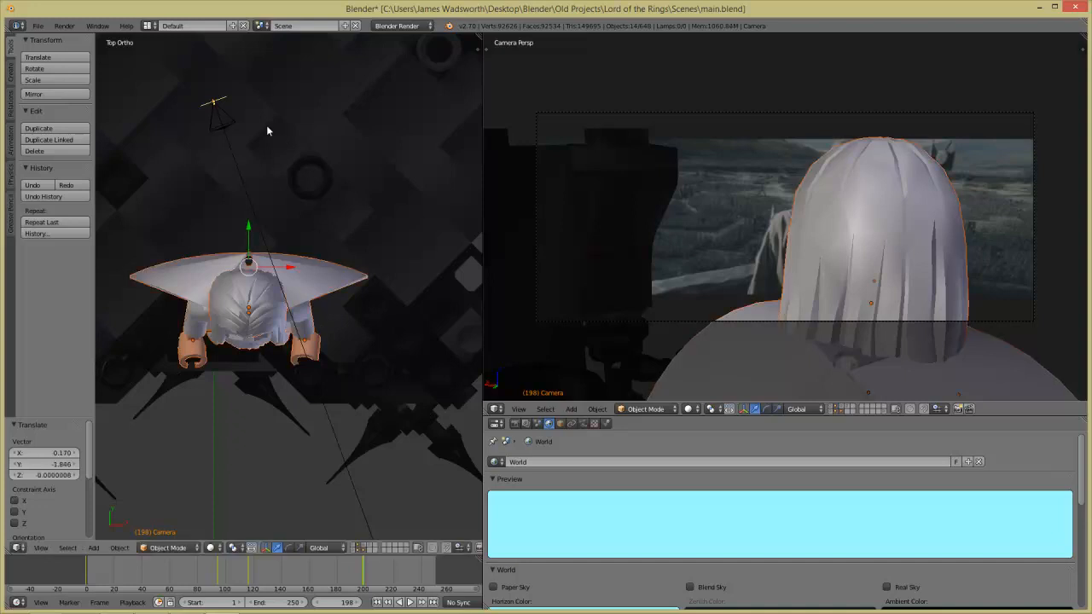
# - Select the camera and return the timeline to its keyframe at frame 116
pyautogui.rightClick(214, 122)
pyautogui.press('Left')
pyautogui.press('Left')
pyautogui.press('Left')
pyautogui.press('Left')
pyautogui.press('Left')
pyautogui.moveTo(299, 578); pyautogui.dragTo(247, 566)
# - Move the camera -1 along X and insert a LocRot keyframe at frame 116
pyautogui.keyDown('shift'); pyautogui.moveTo(252, 260); pyautogui.dragTo(267, 358, button='middle'); pyautogui.keyUp('shift')
pyautogui.scroll(-1, 261, 237)
pyautogui.press('g')
pyautogui.rightClick(324, 209)
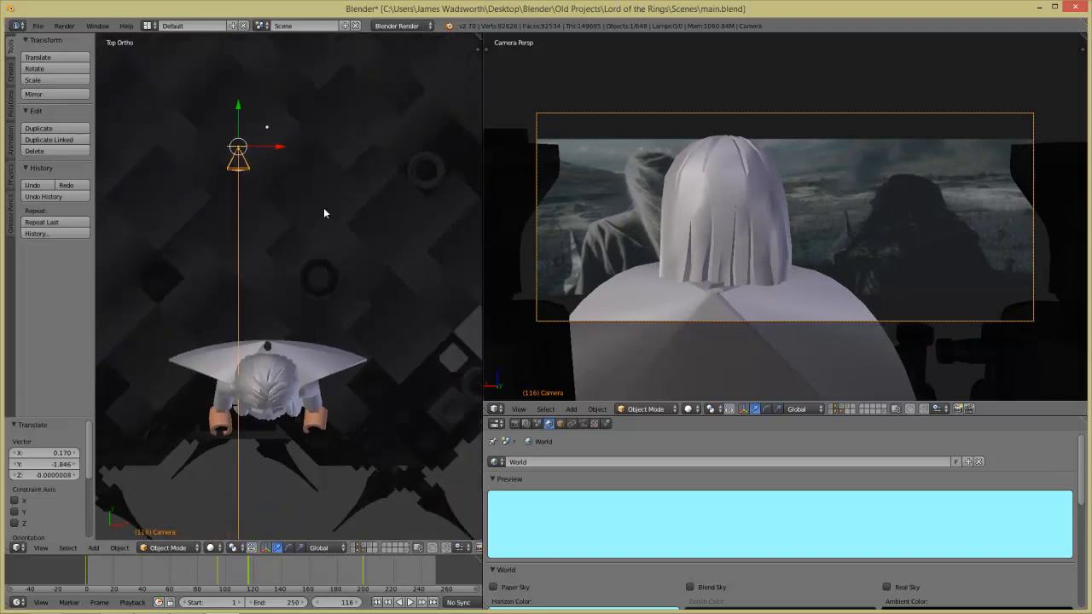
pyautogui.press('g')
pyautogui.press('x')
pyautogui.press('-')
pyautogui.press('1')
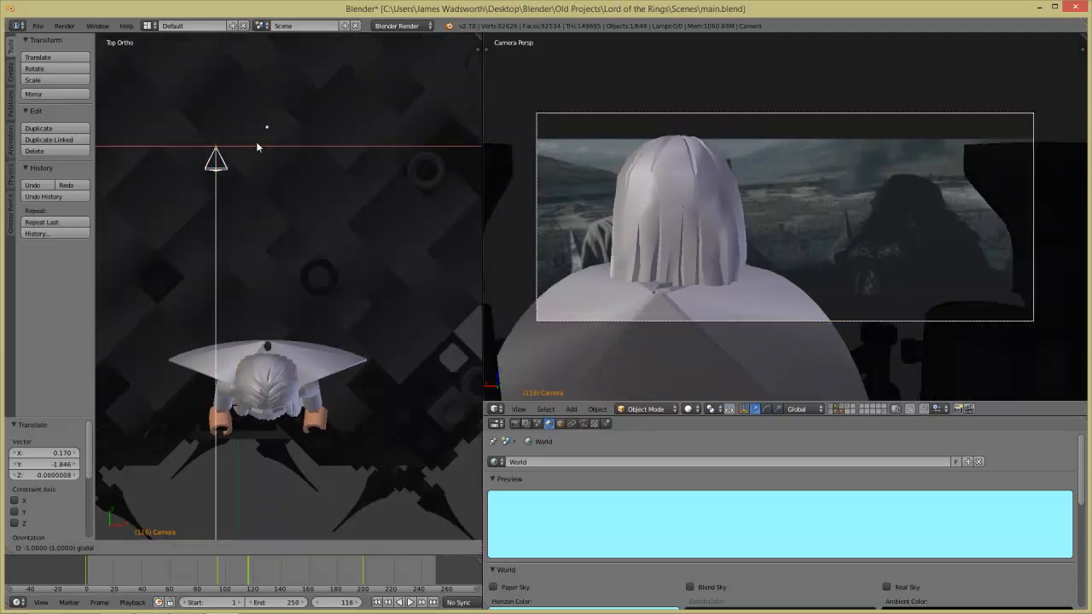
pyautogui.press('Return')
pyautogui.press('i')
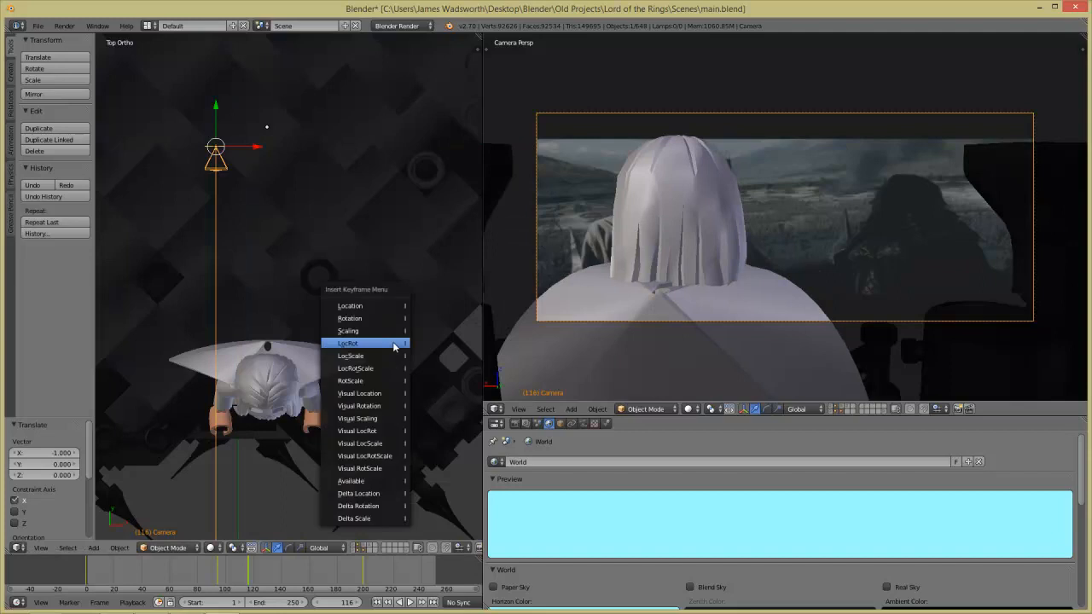
pyautogui.click(392, 342)
# - At frame 237, rotate the camera 10° in the top view and insert a LocRot keyframe
pyautogui.moveTo(239, 583); pyautogui.dragTo(398, 565)
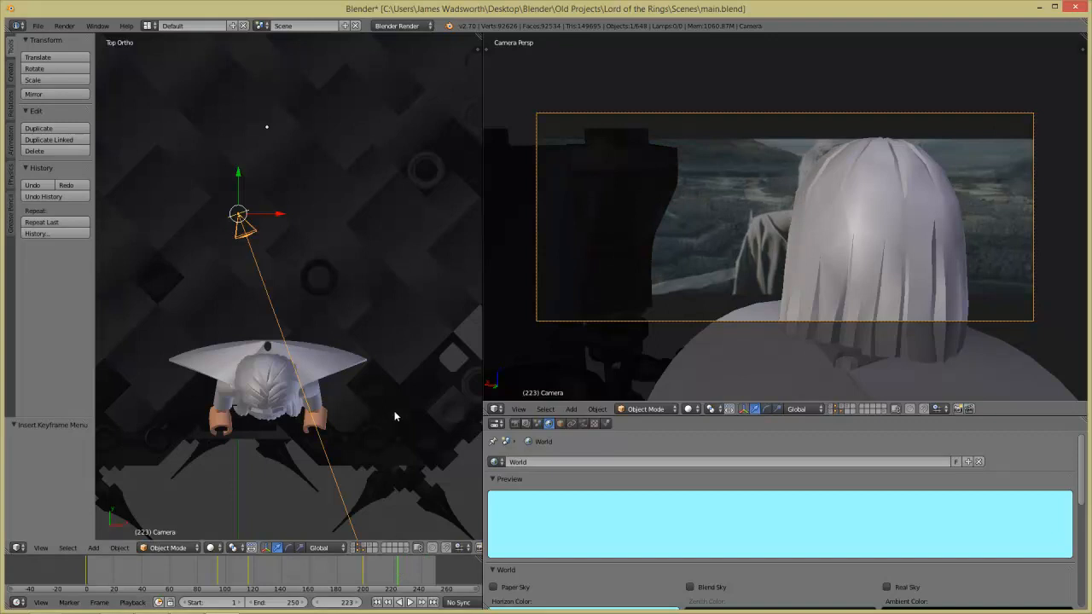
pyautogui.hotkey('alt', 'a')
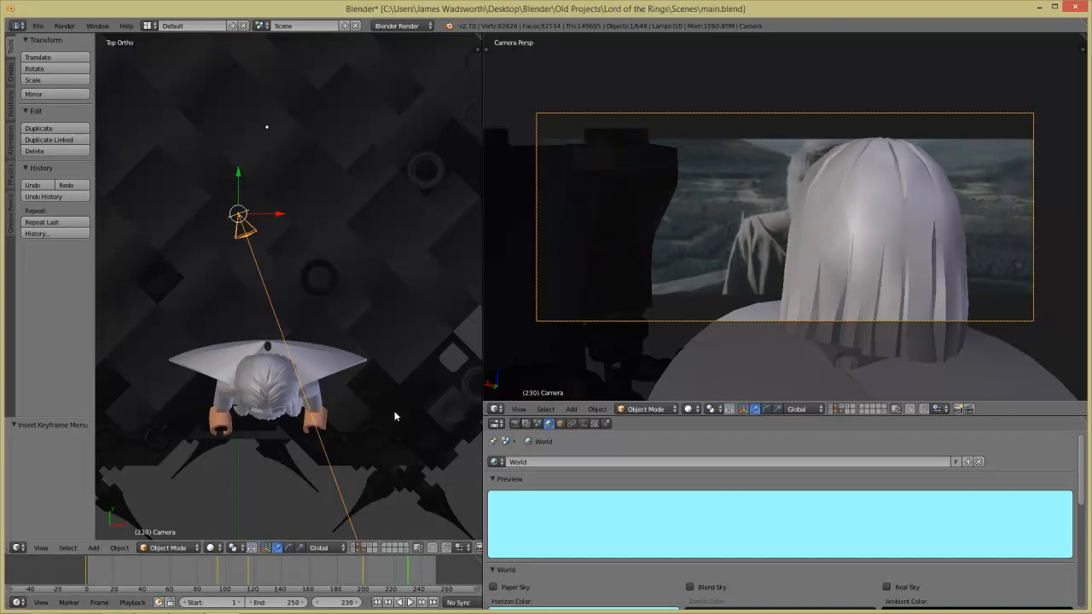
pyautogui.press('Left')
pyautogui.press('Left')
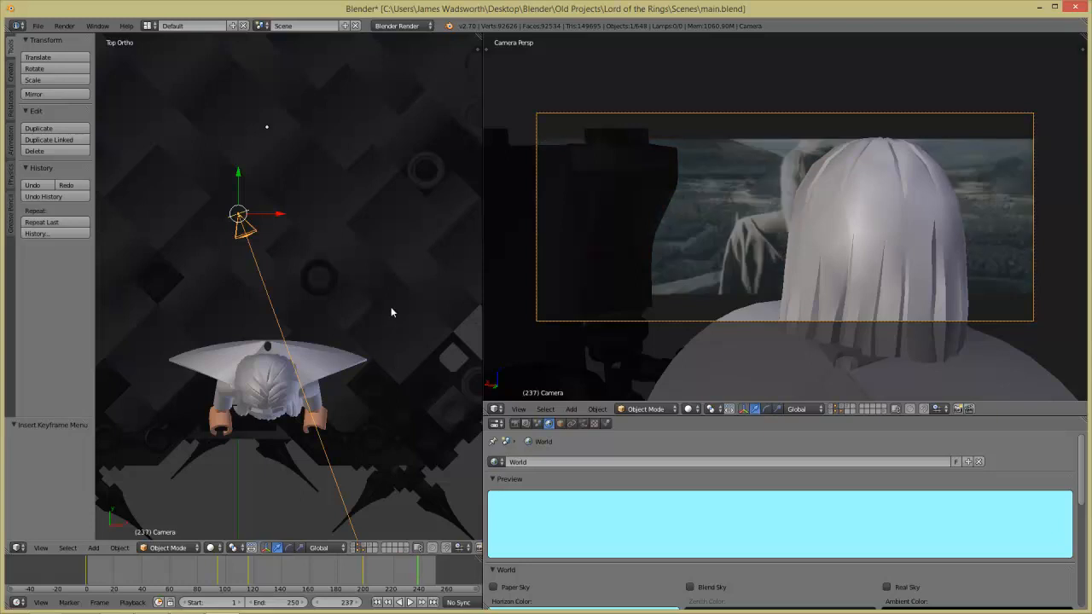
pyautogui.press('r')
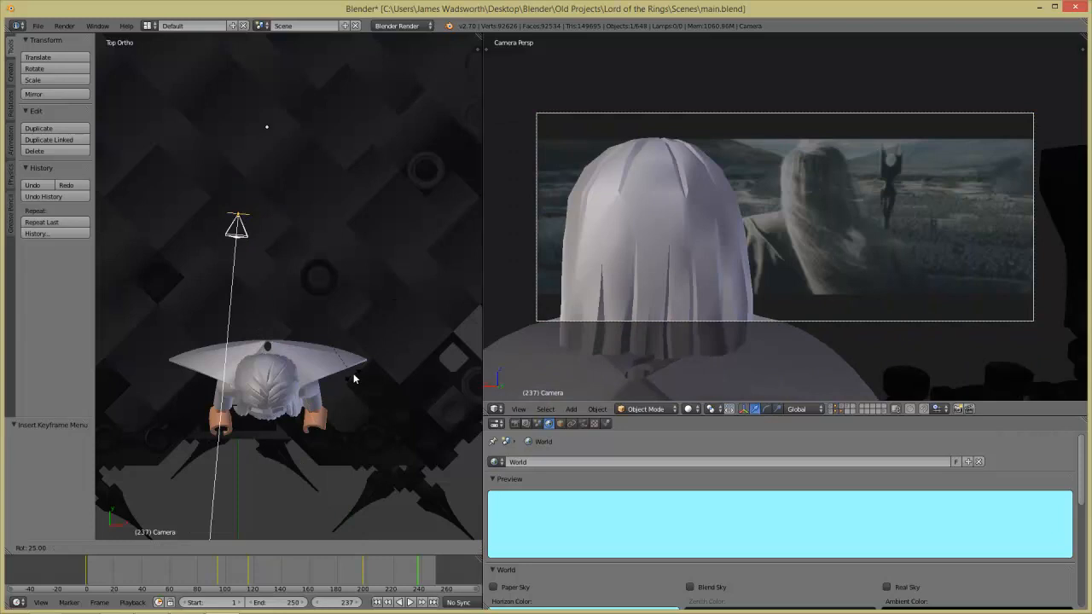
pyautogui.click(404, 372)
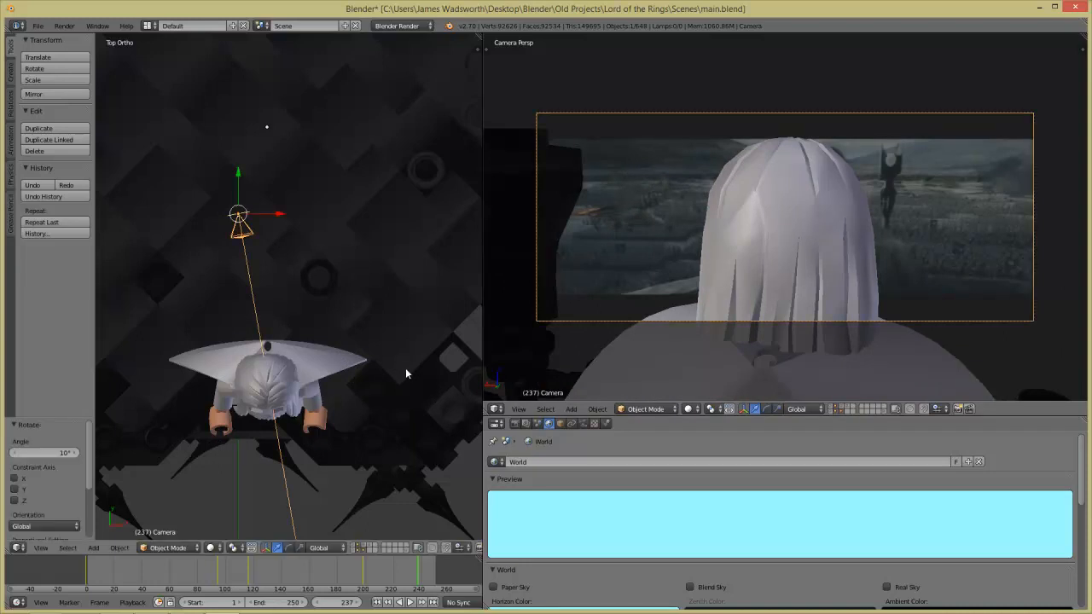
pyautogui.press('i')
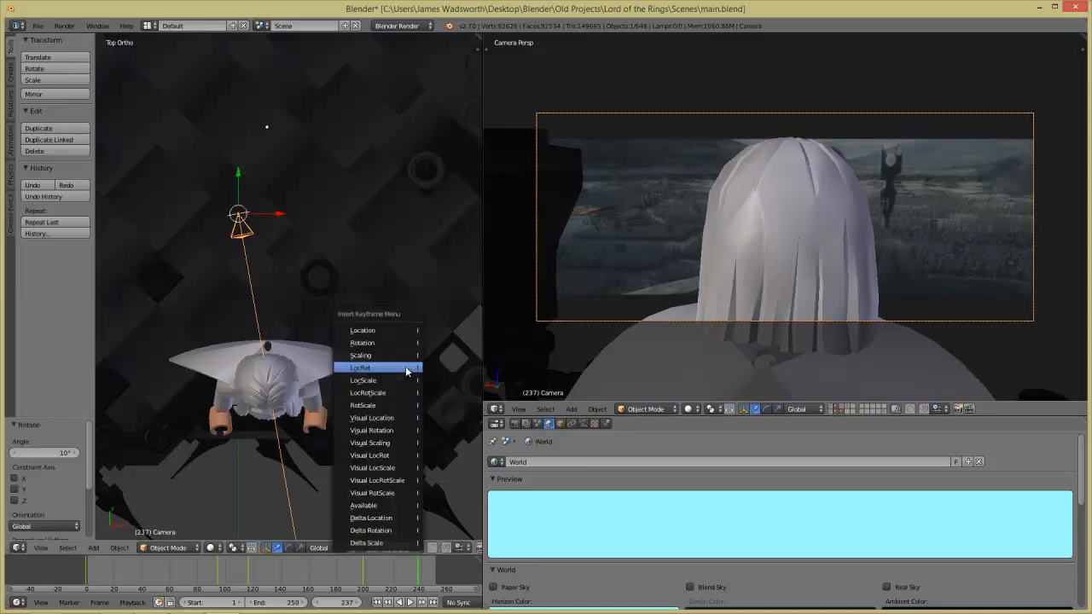
pyautogui.click(410, 372)
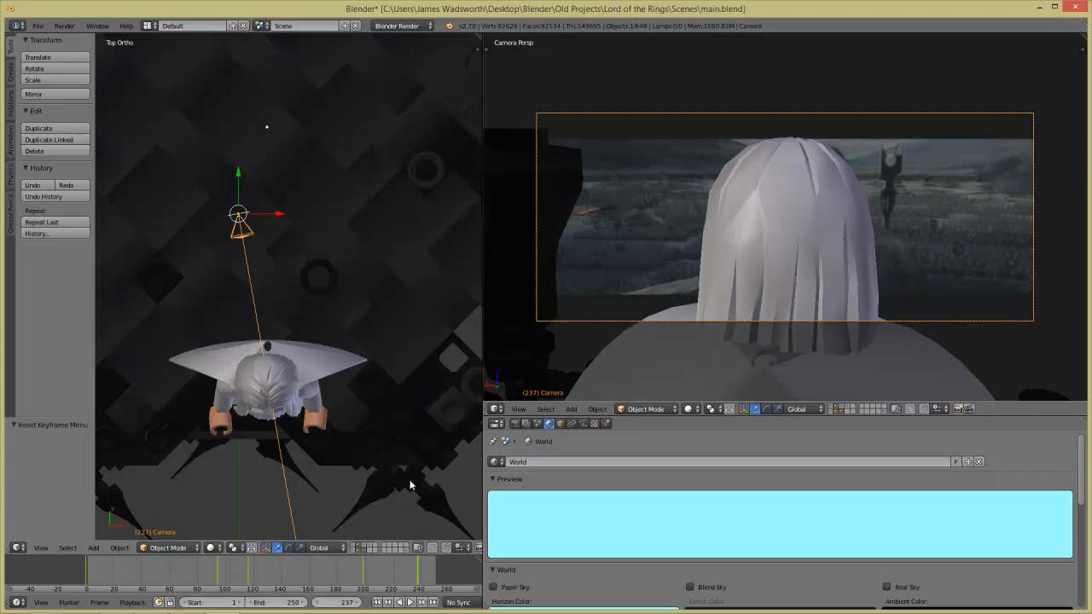
# - At frame 238, turn the camera around to face back along positive Y and move it -4 in X and -15 in Y
pyautogui.press('Right')
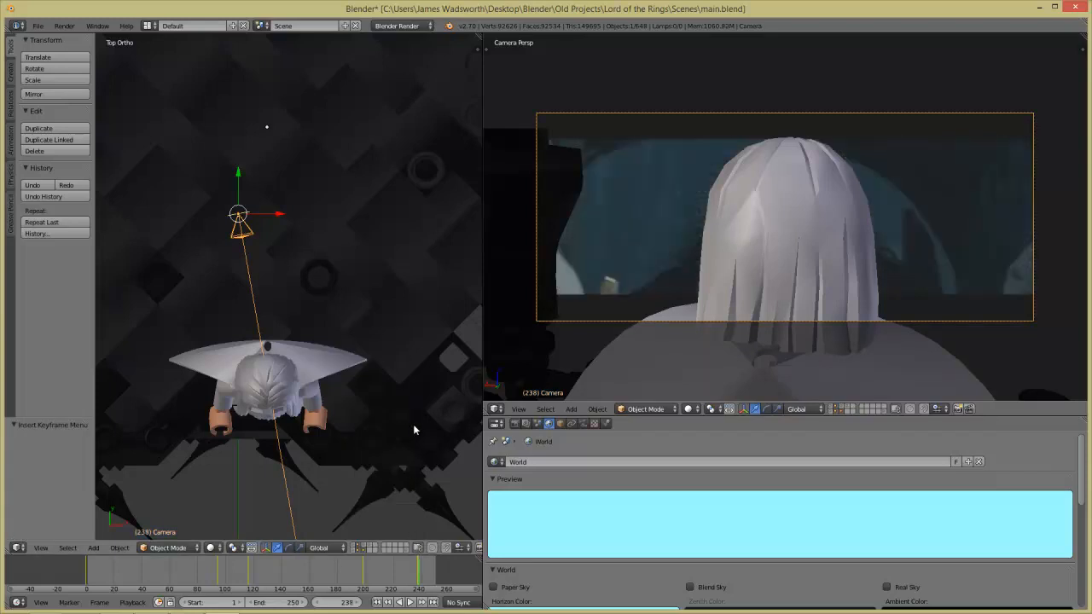
pyautogui.press('r')
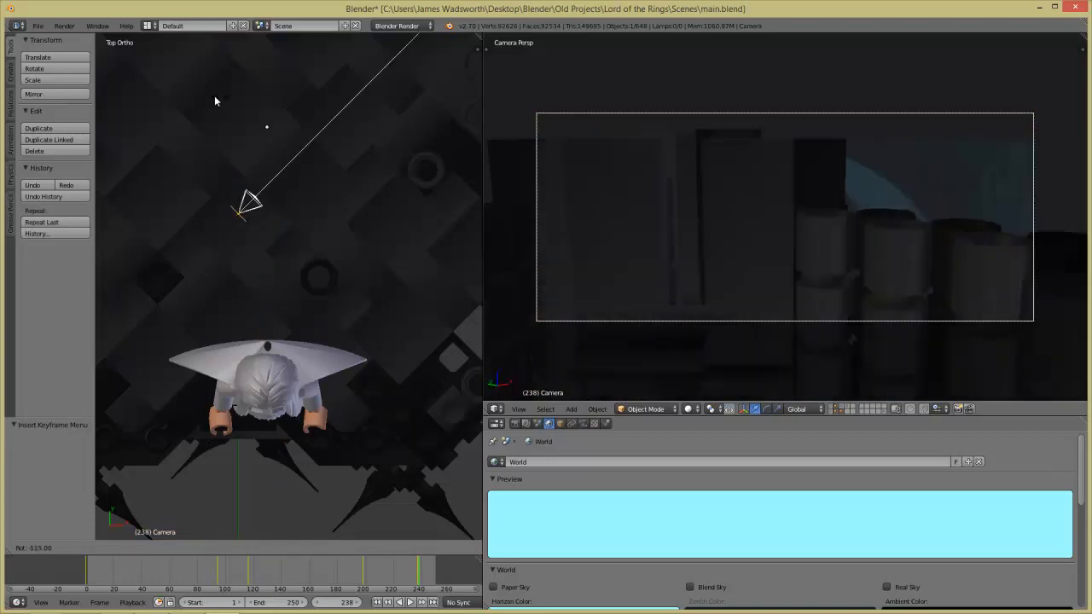
pyautogui.click(145, 134)
pyautogui.press('g')
pyautogui.click(148, 485)
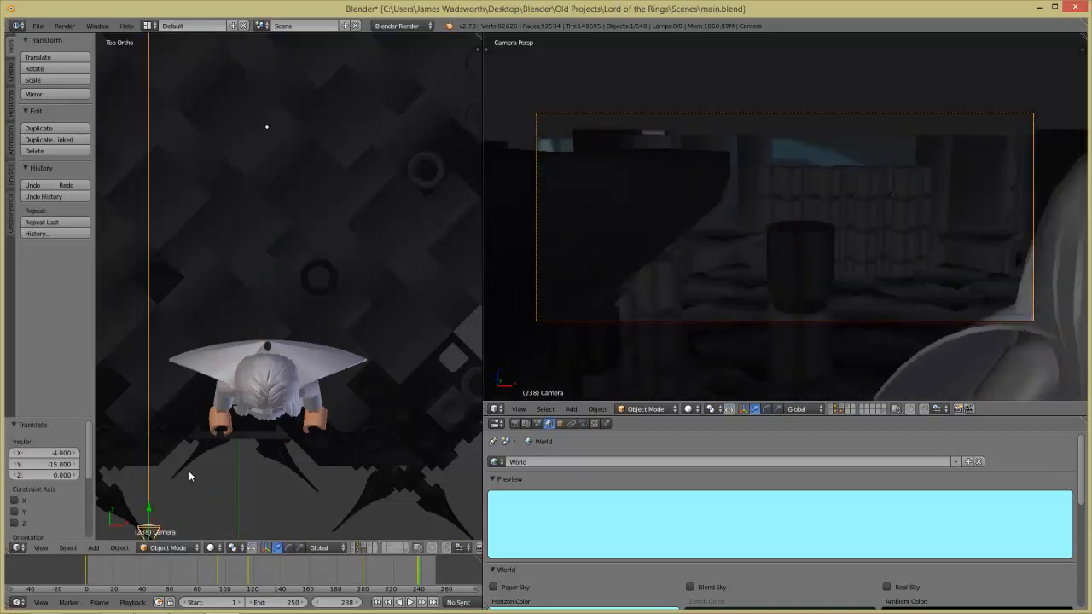
# - Rotate the camera -25° in the right side view to tilt it upward and move it -5 along Z
pyautogui.keyDown('shift'); pyautogui.moveTo(214, 280); pyautogui.dragTo(236, 233, button='middle'); pyautogui.keyUp('shift')
pyautogui.press('KP_1')
pyautogui.press('KP_3')
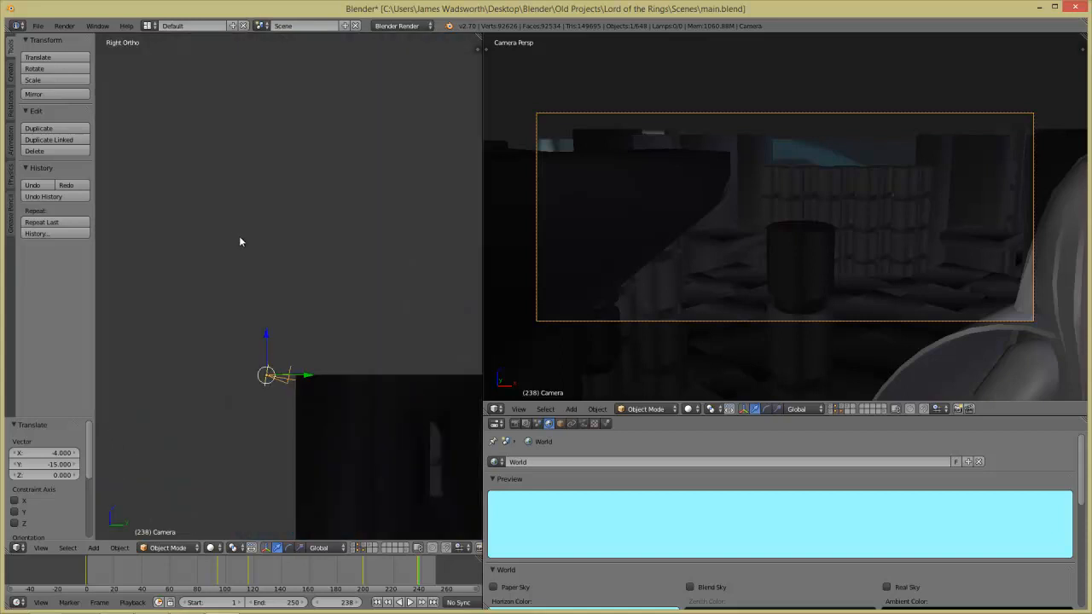
pyautogui.press('r')
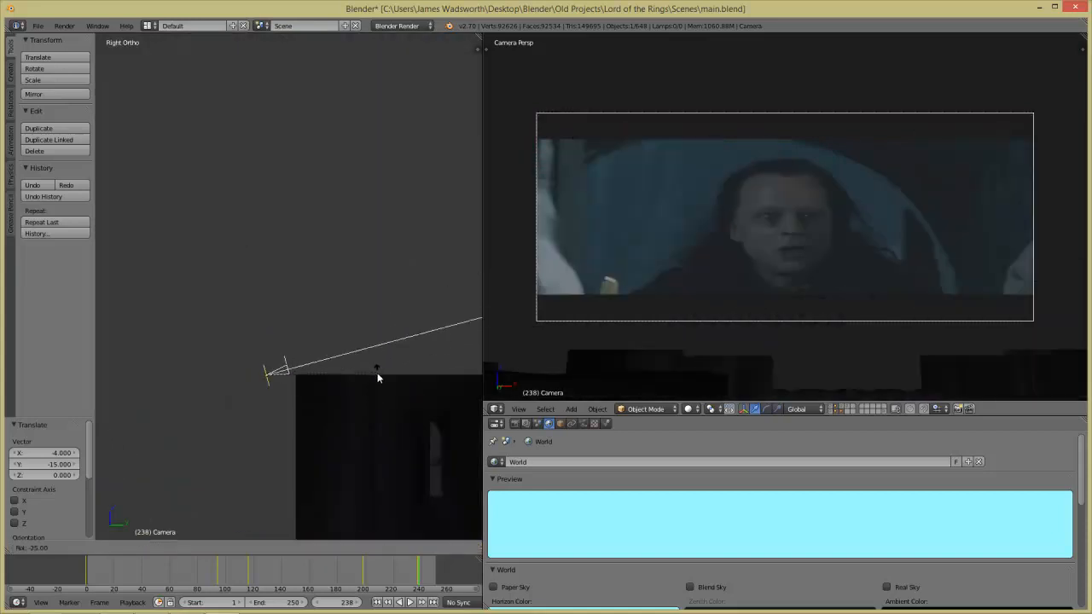
pyautogui.click(303, 336)
pyautogui.press('g')
pyautogui.press('z')
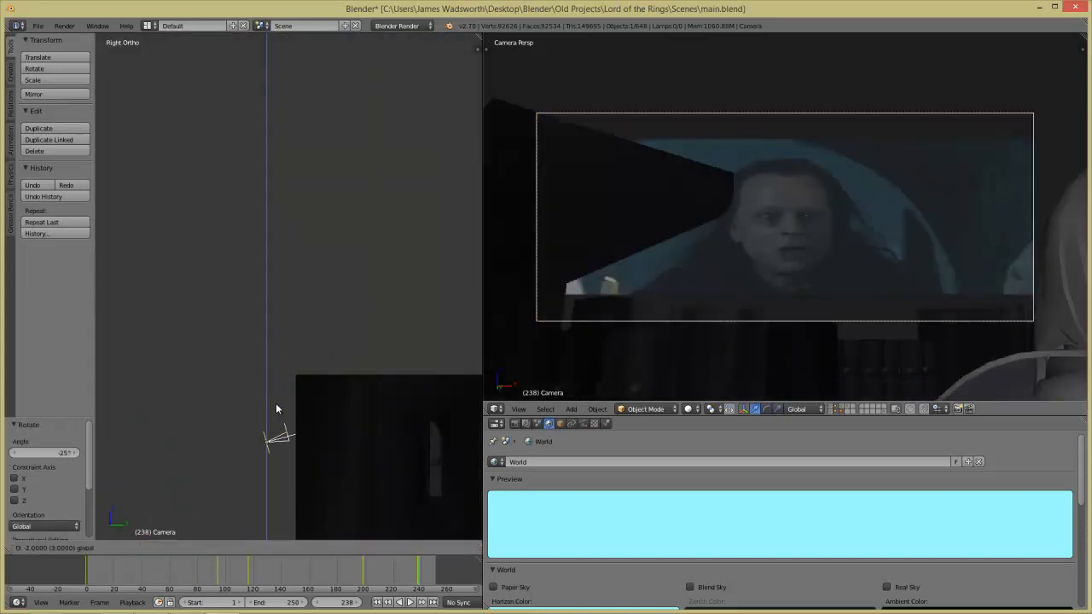
pyautogui.click(294, 448)
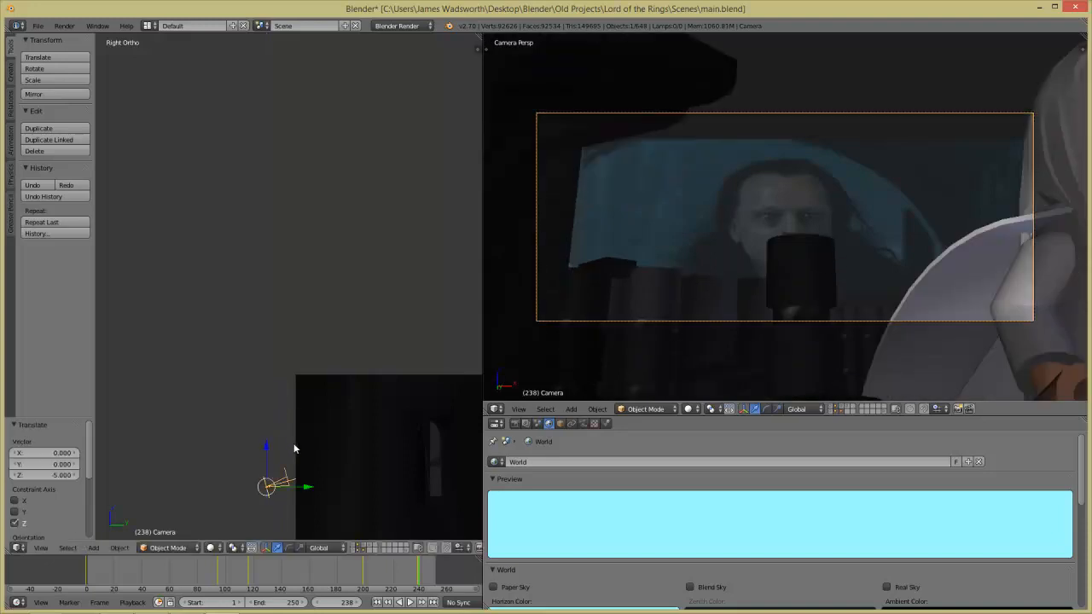
# - Insert a LocRot keyframe for the camera at frame 238
pyautogui.press('KP_7')
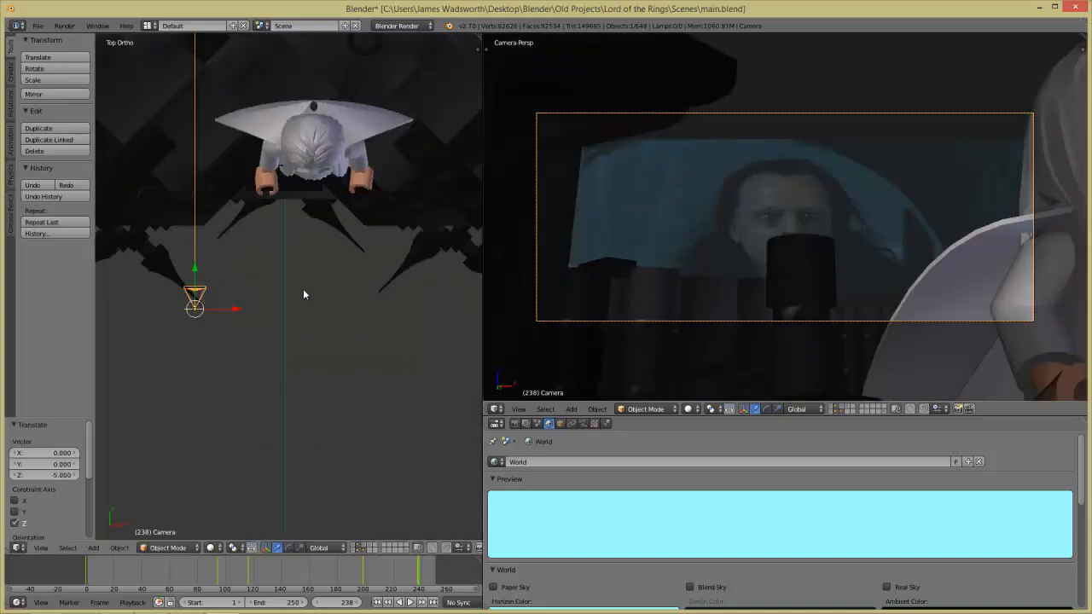
pyautogui.press('i')
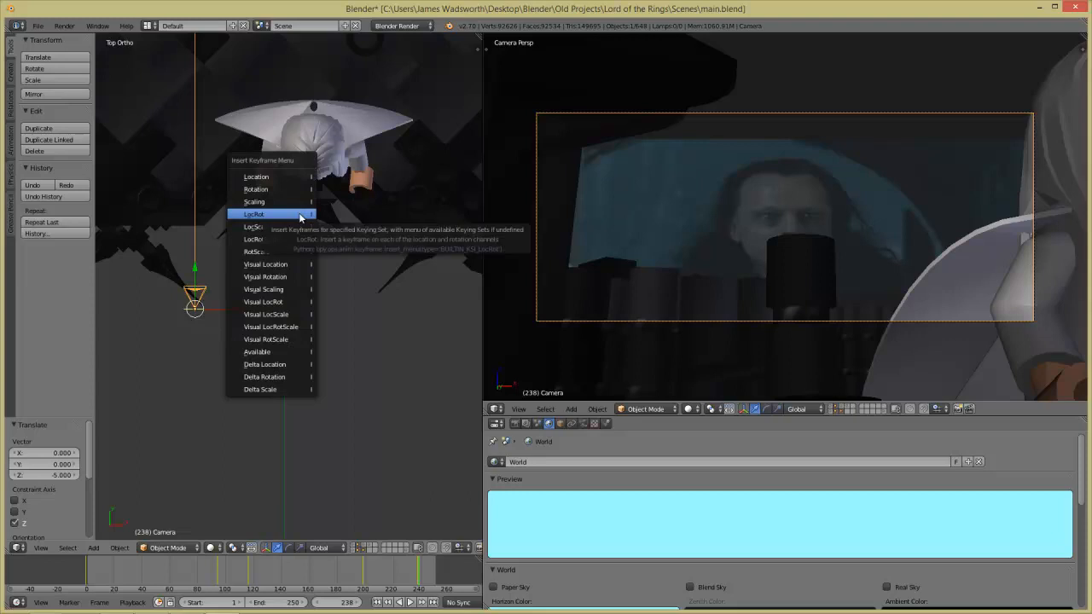
pyautogui.click(299, 215)
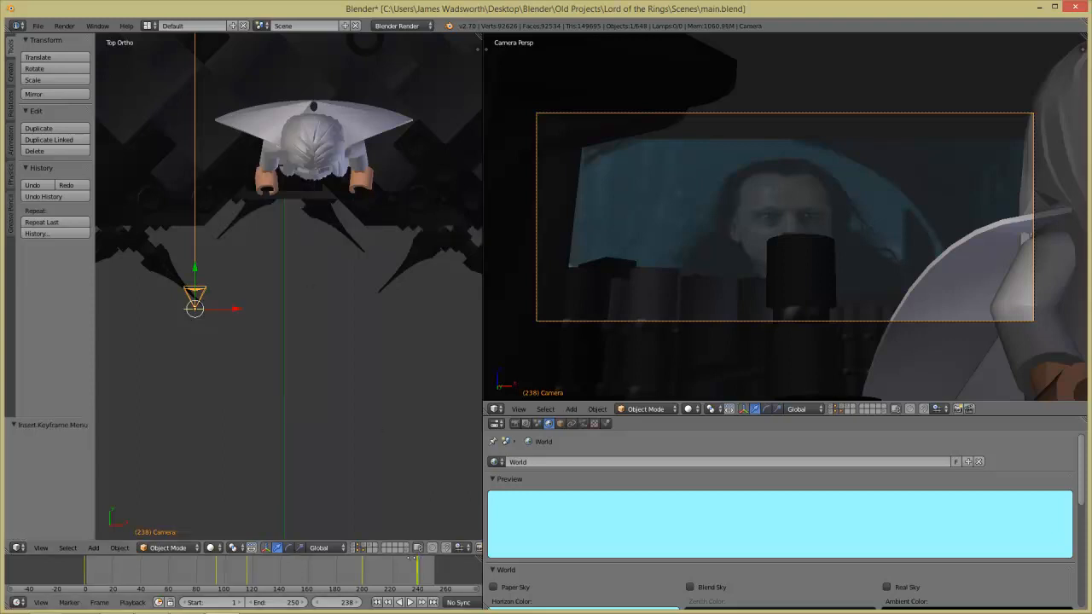
# - Scrub the timeline to frame 343, the end of the reference's close-up shot, and insert a camera keyframe
pyautogui.moveTo(417, 563); pyautogui.dragTo(316, 570, button='middle')
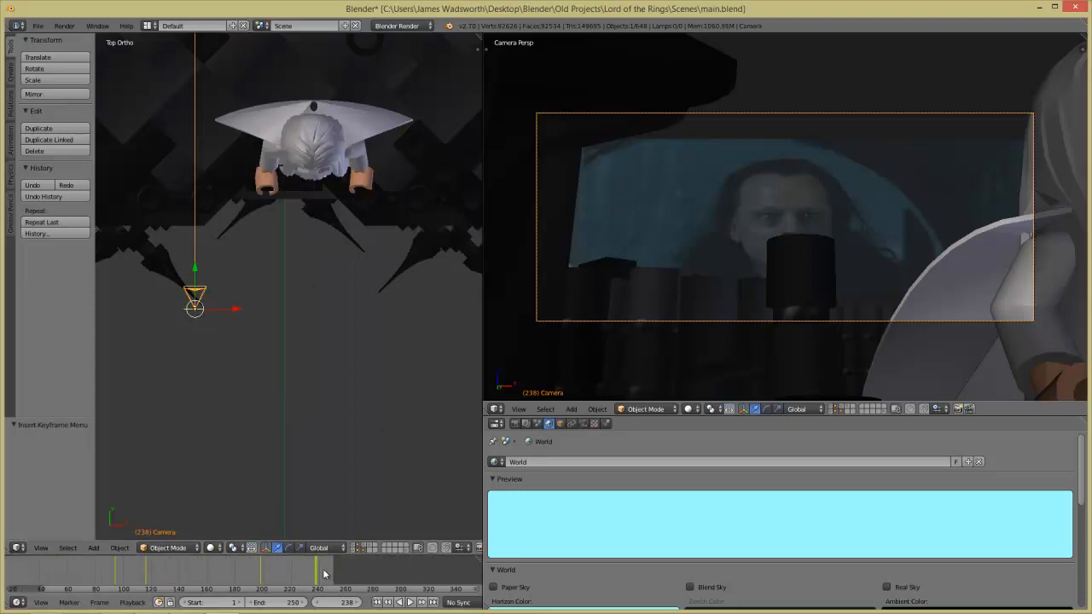
pyautogui.moveTo(318, 575); pyautogui.dragTo(462, 587)
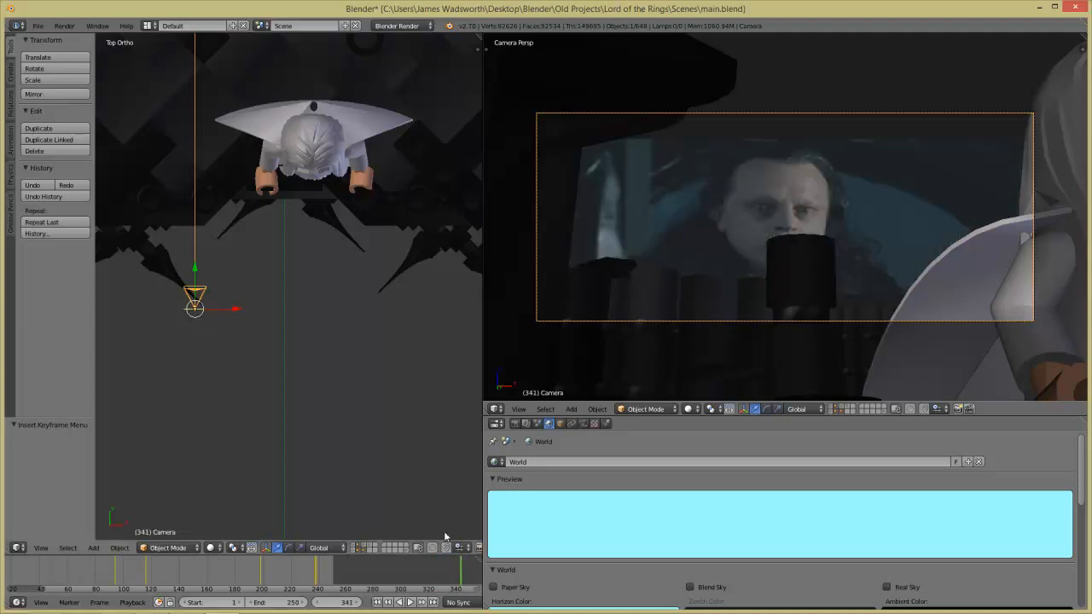
pyautogui.press('Right')
pyautogui.press('Right')
pyautogui.press('Right')
pyautogui.press('Left')
pyautogui.press('i')
pyautogui.click(377, 413)
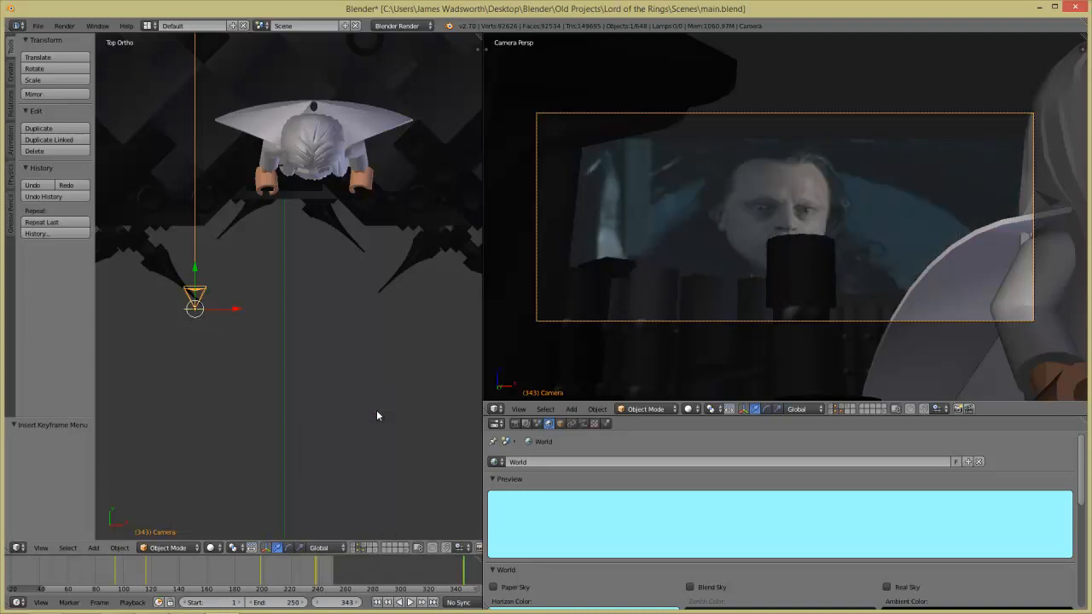
# - At frame 344, move the camera -13 in Y and -4 in Z, plus 4 in X and -2 in Y in the top view
pyautogui.press('Right')
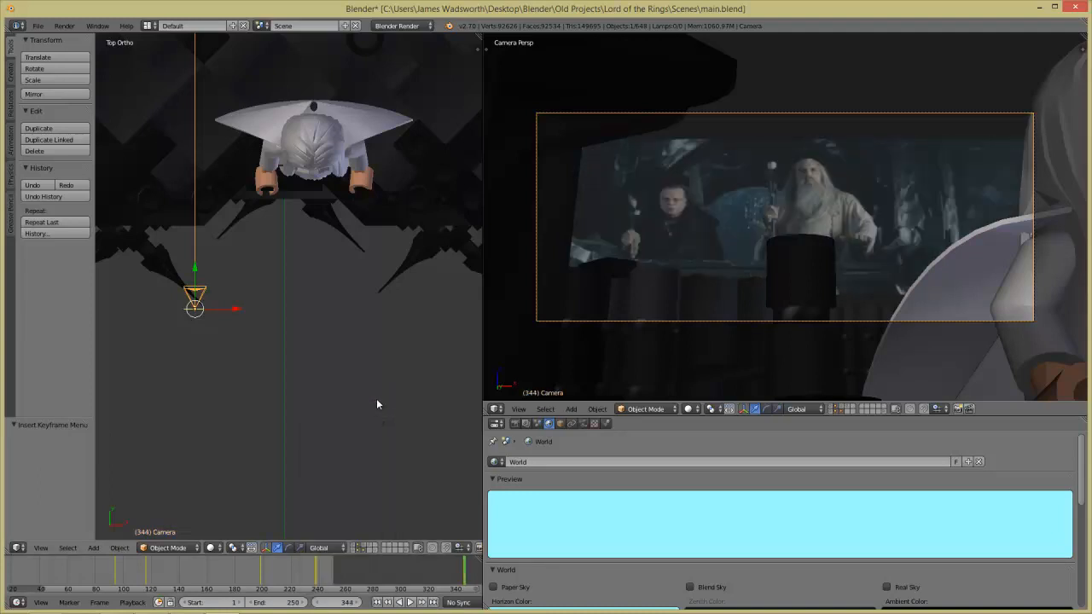
pyautogui.press('KP_3')
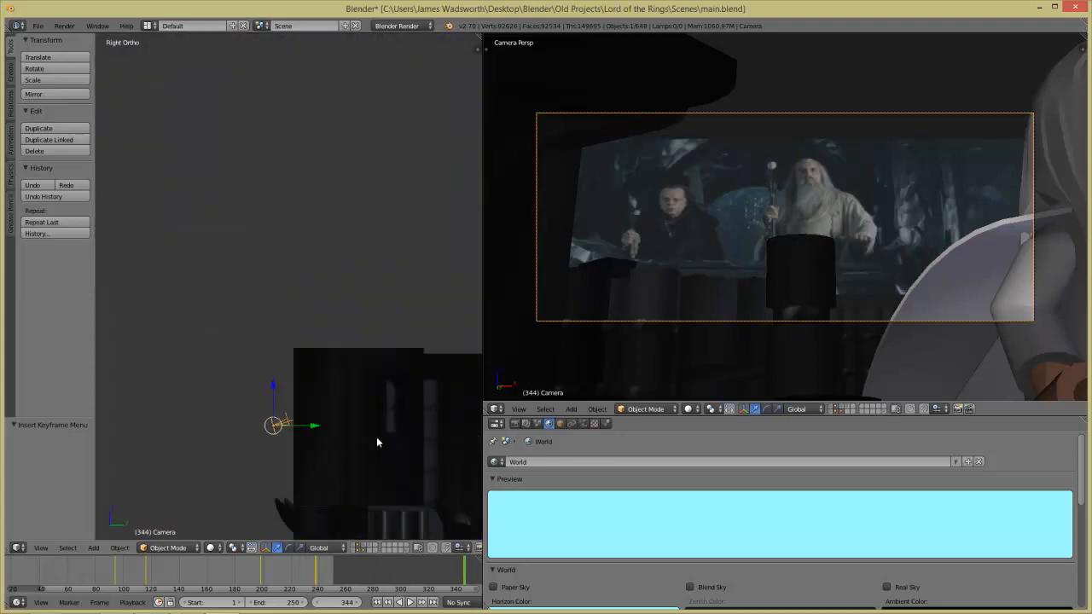
pyautogui.press('g')
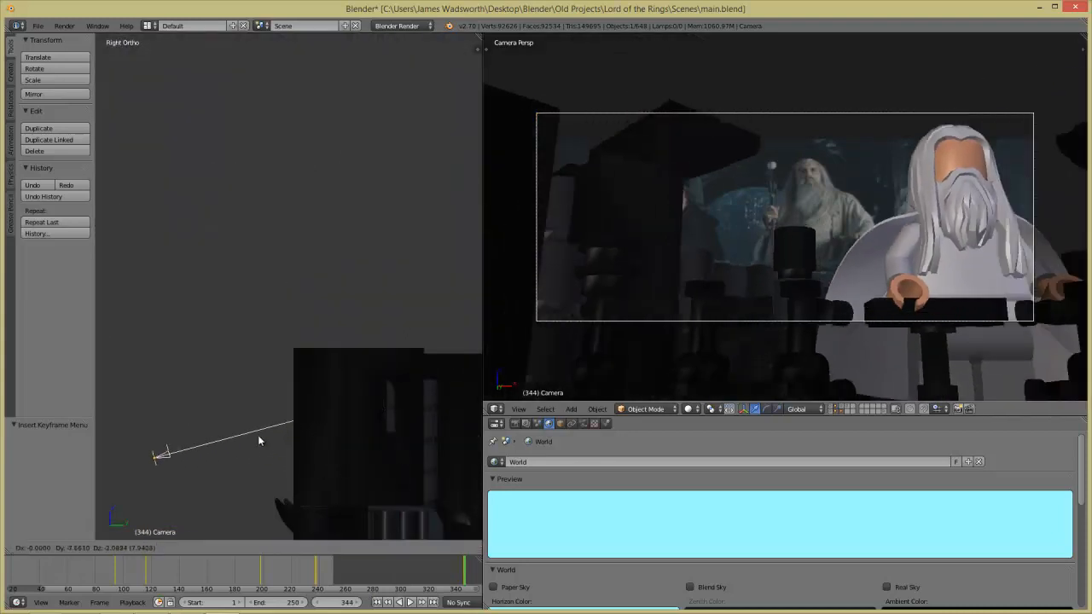
pyautogui.click(169, 458)
pyautogui.press('KP_7')
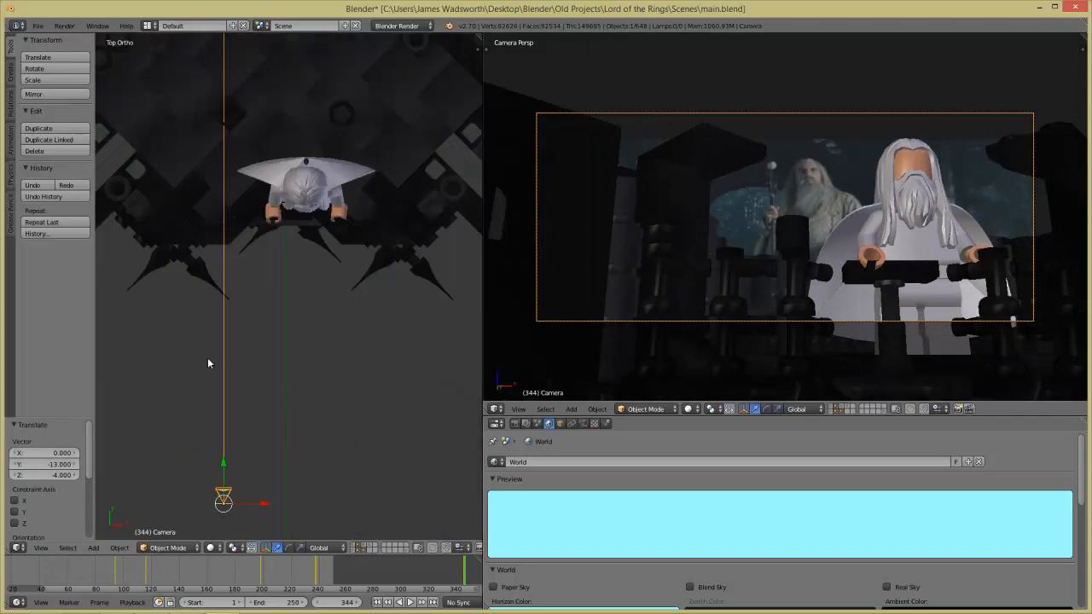
pyautogui.press('g')
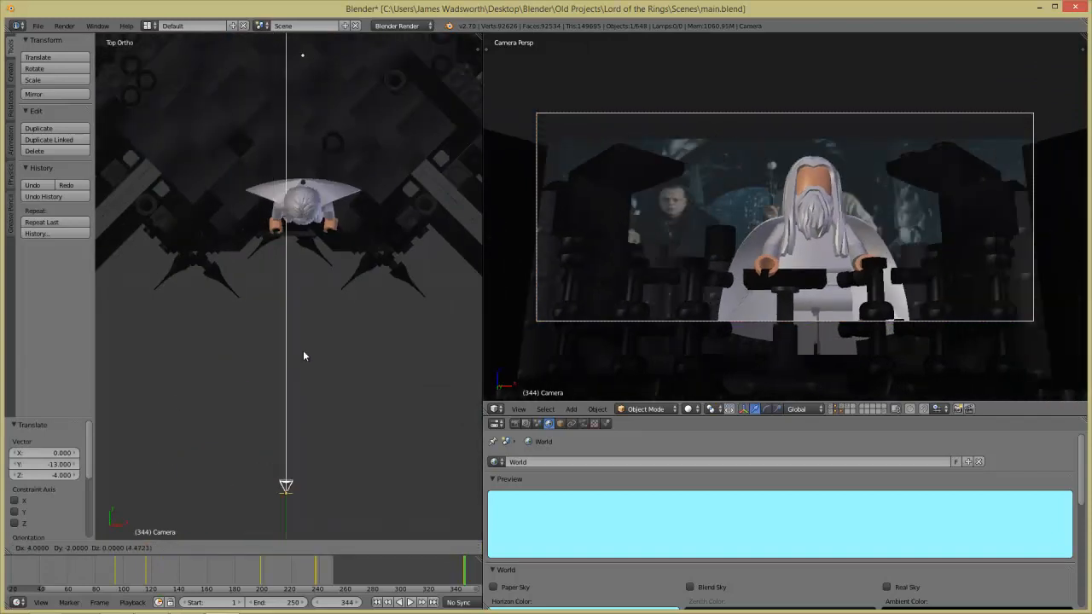
pyautogui.click(303, 350)
# - Rotate the camera -5° in the right side view, lower it 3 along Z, and keyframe this LocRot pose at frame 344
pyautogui.press('KP_3')
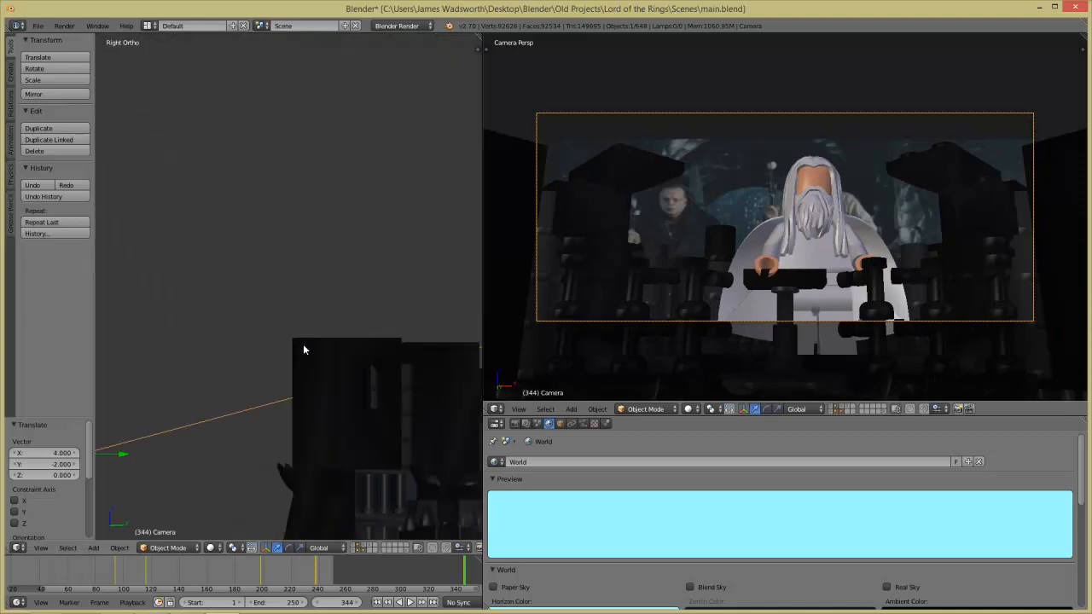
pyautogui.press('r')
pyautogui.click(304, 328)
pyautogui.press('g')
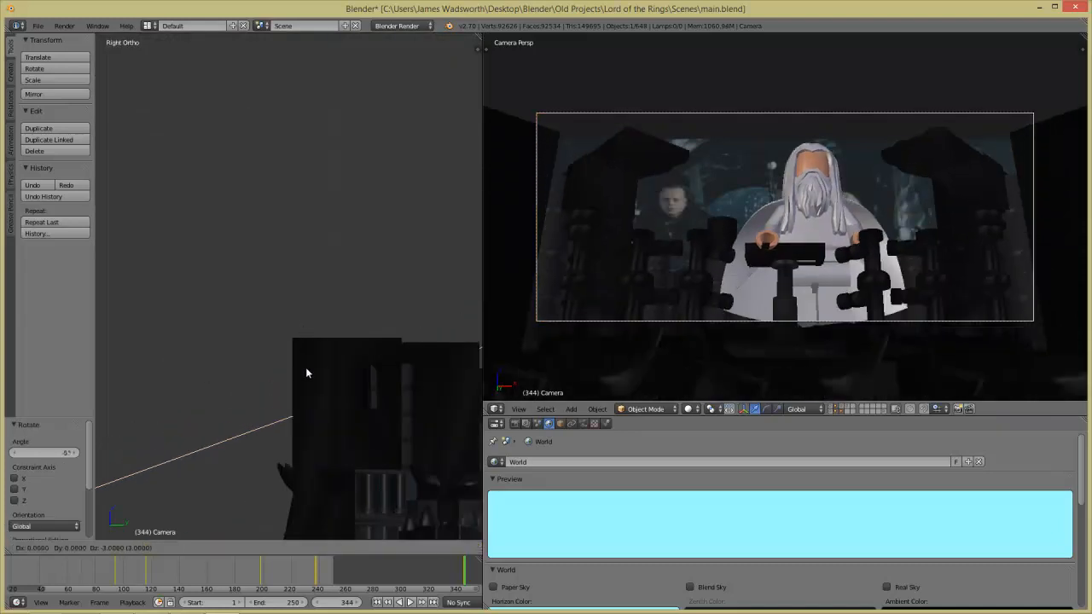
pyautogui.click(306, 366)
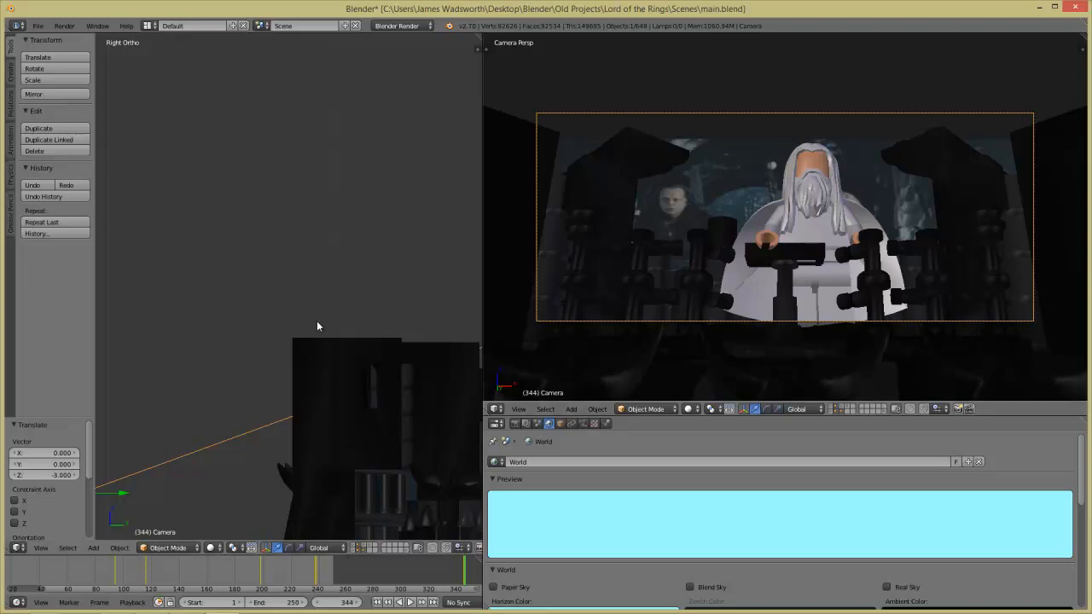
pyautogui.press('i')
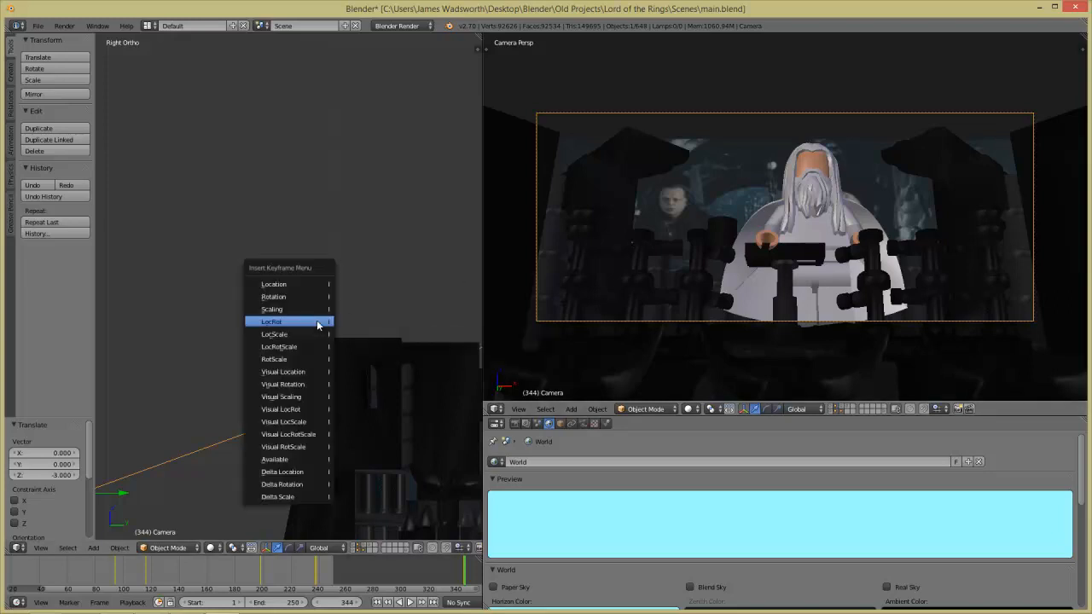
pyautogui.click(317, 323)
# - Scrub the timeline forward to frame 601, the last frame of the reference's wide shot of the two figures
pyautogui.moveTo(385, 577); pyautogui.dragTo(250, 578, button='middle')
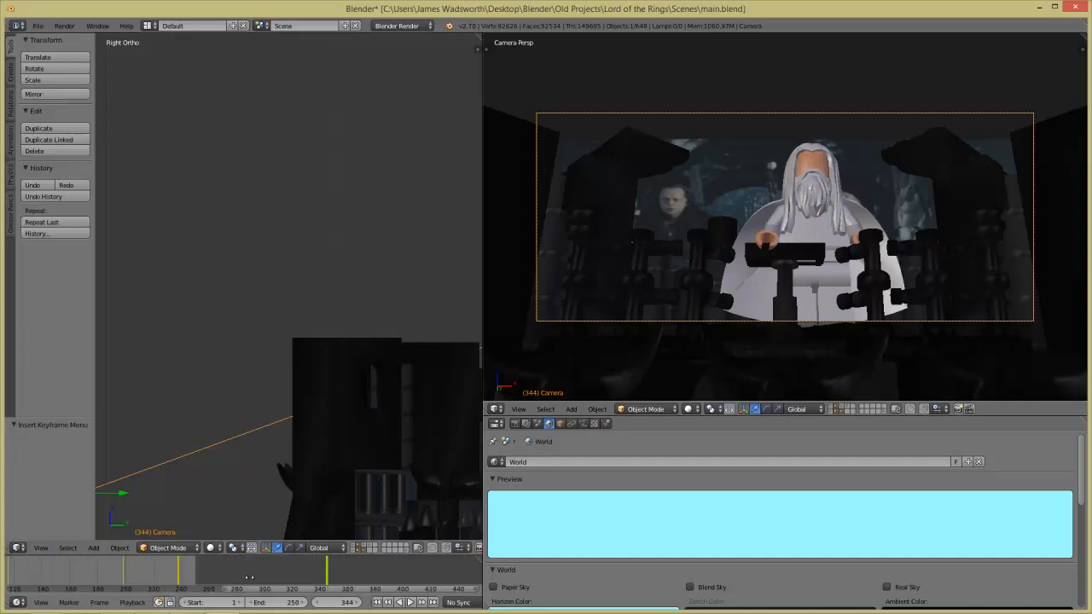
pyautogui.moveTo(328, 577); pyautogui.dragTo(451, 562)
pyautogui.moveTo(419, 574); pyautogui.dragTo(296, 579, button='middle')
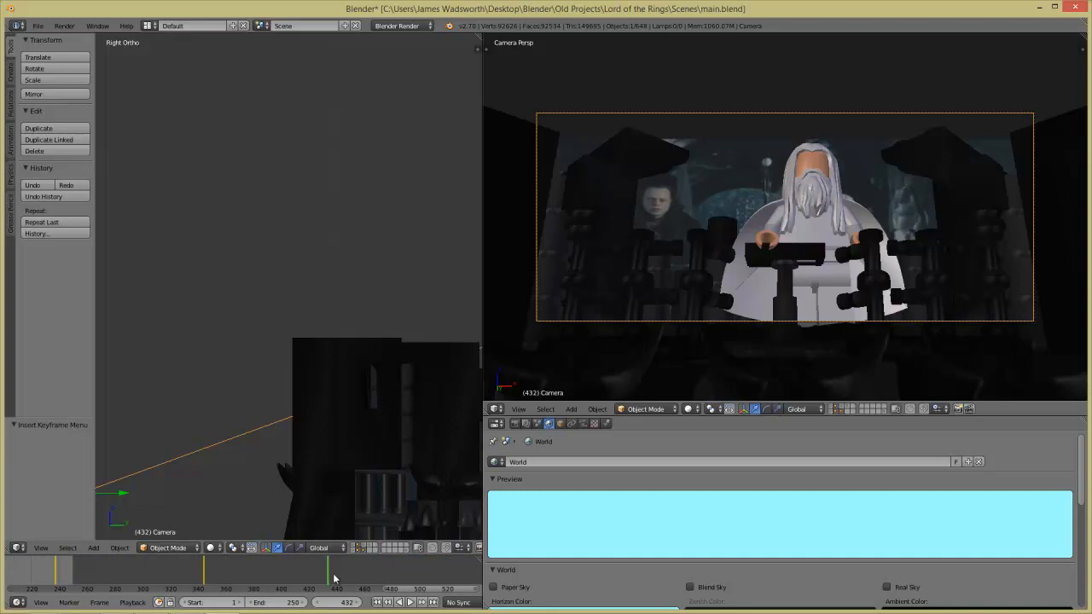
pyautogui.moveTo(334, 574); pyautogui.dragTo(443, 595)
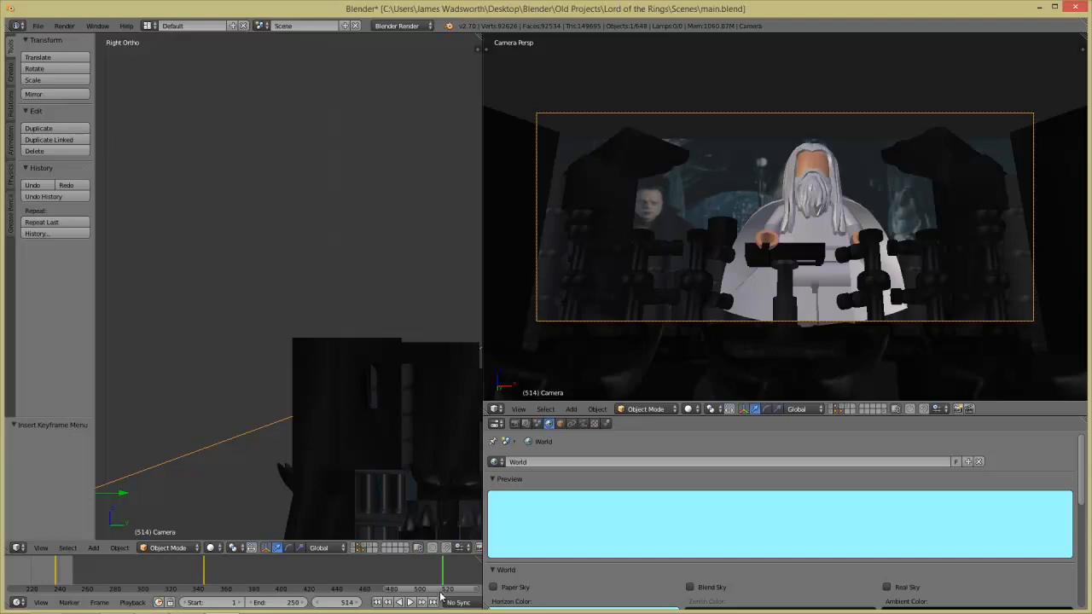
pyautogui.moveTo(435, 572); pyautogui.dragTo(288, 572, button='middle')
pyautogui.moveTo(288, 572); pyautogui.dragTo(416, 582)
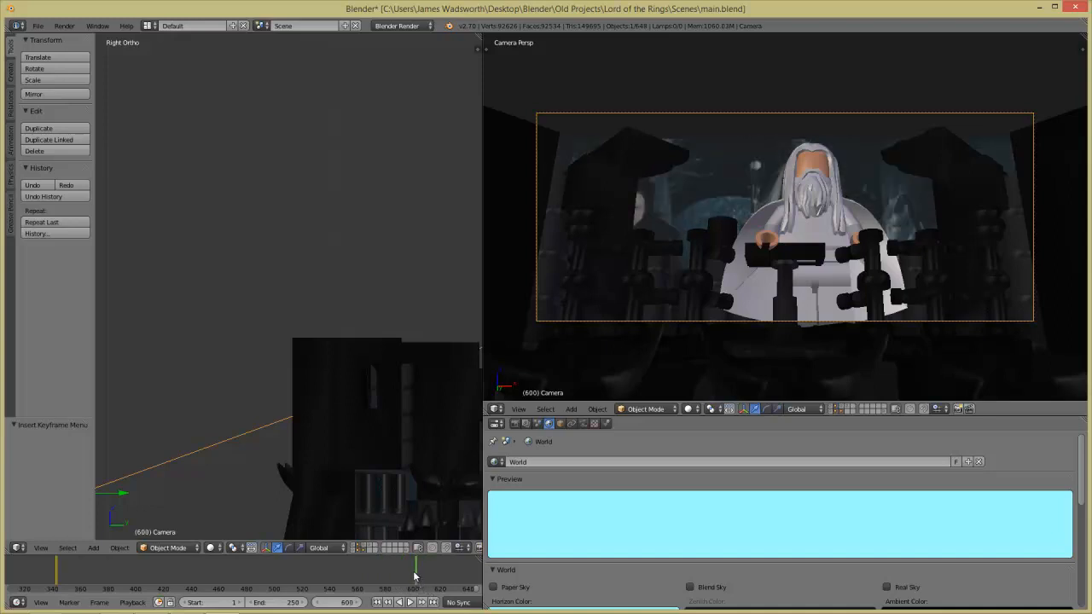
pyautogui.click(414, 577)
# - Move the camera 2 in Y and 1 in Z in the right side view and insert a LocRot keyframe at frame 601
pyautogui.keyDown('shift'); pyautogui.moveTo(308, 400); pyautogui.dragTo(428, 355, button='middle'); pyautogui.keyUp('shift')
pyautogui.press('g')
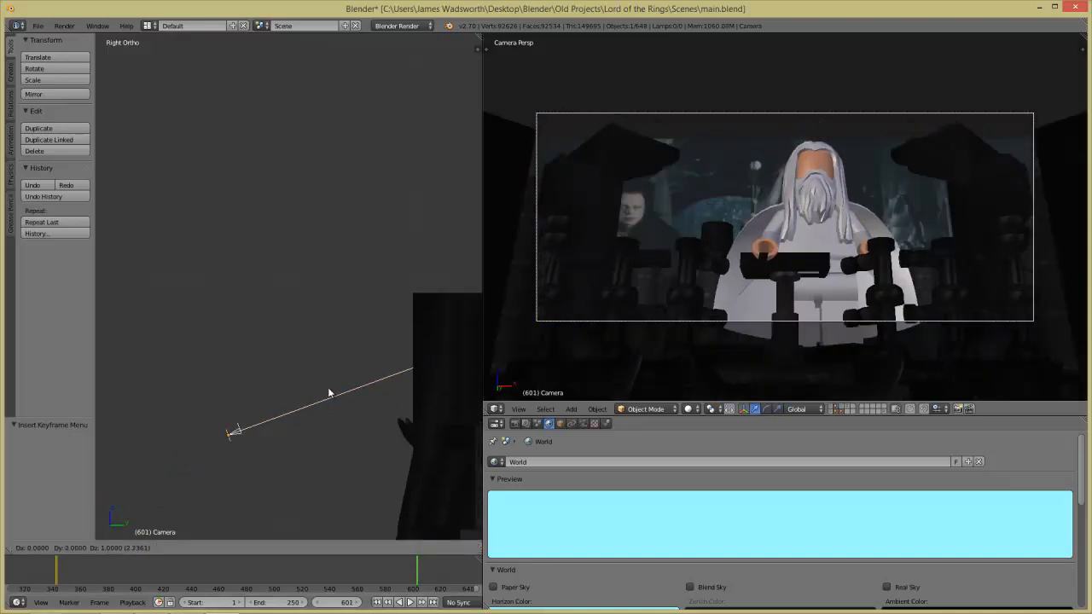
pyautogui.click(328, 393)
pyautogui.press('i')
pyautogui.click(328, 388)
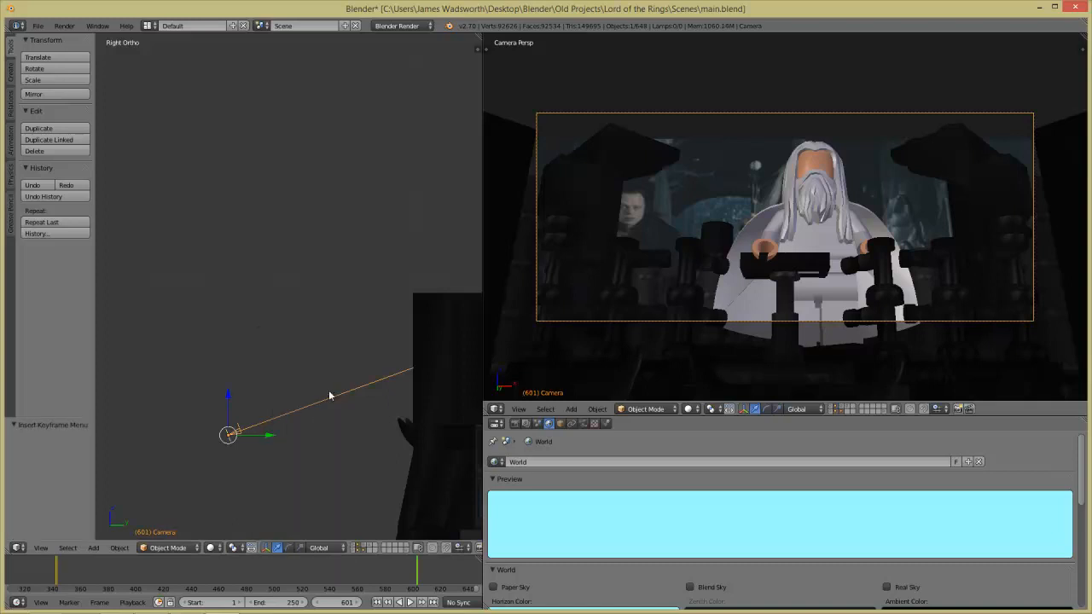
# - At frame 602, rotate the camera 180° in the top view and -35° in the right side view
pyautogui.press('Right')
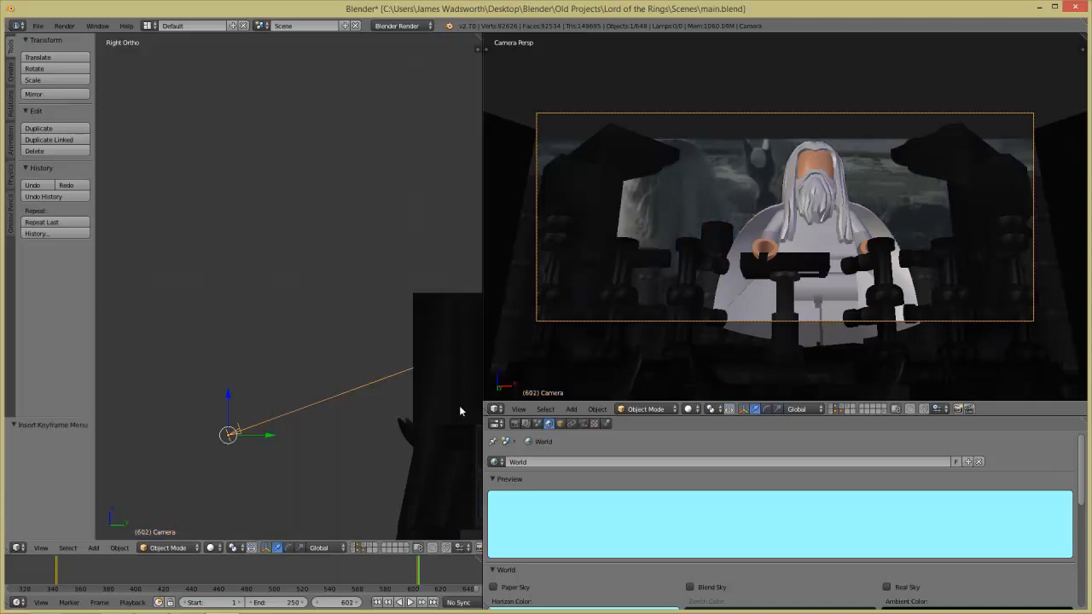
pyautogui.press('KP_7')
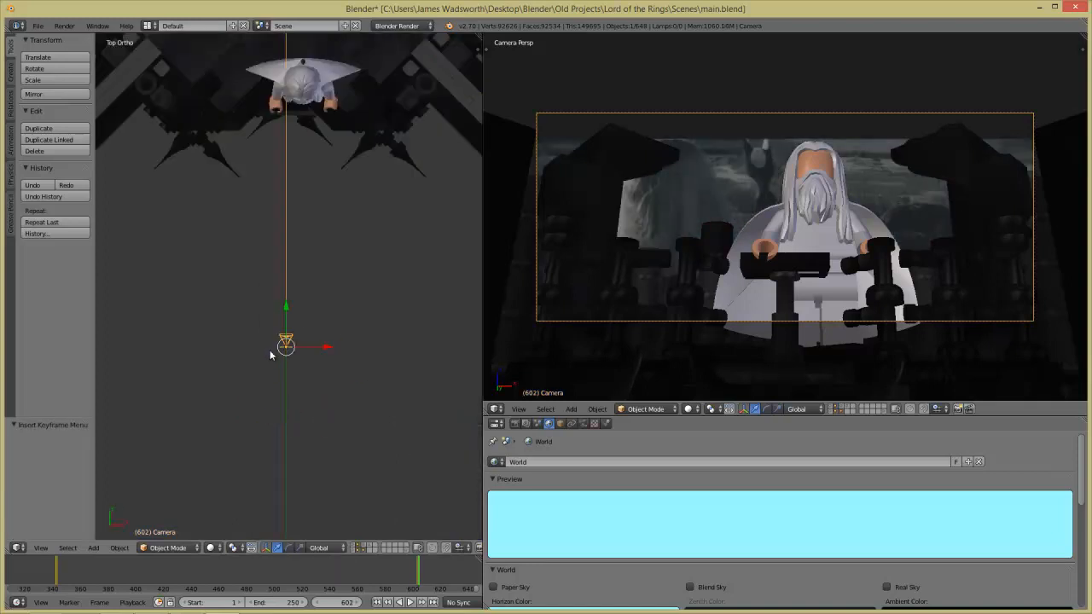
pyautogui.write('r180')
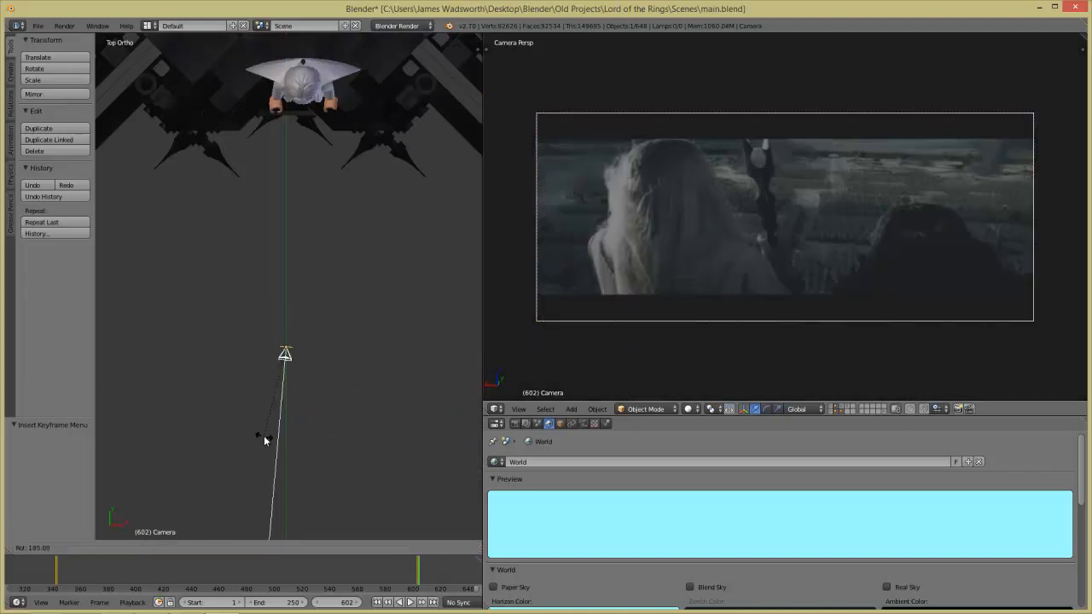
pyautogui.press('Return')
pyautogui.press('KP_3')
pyautogui.press('r')
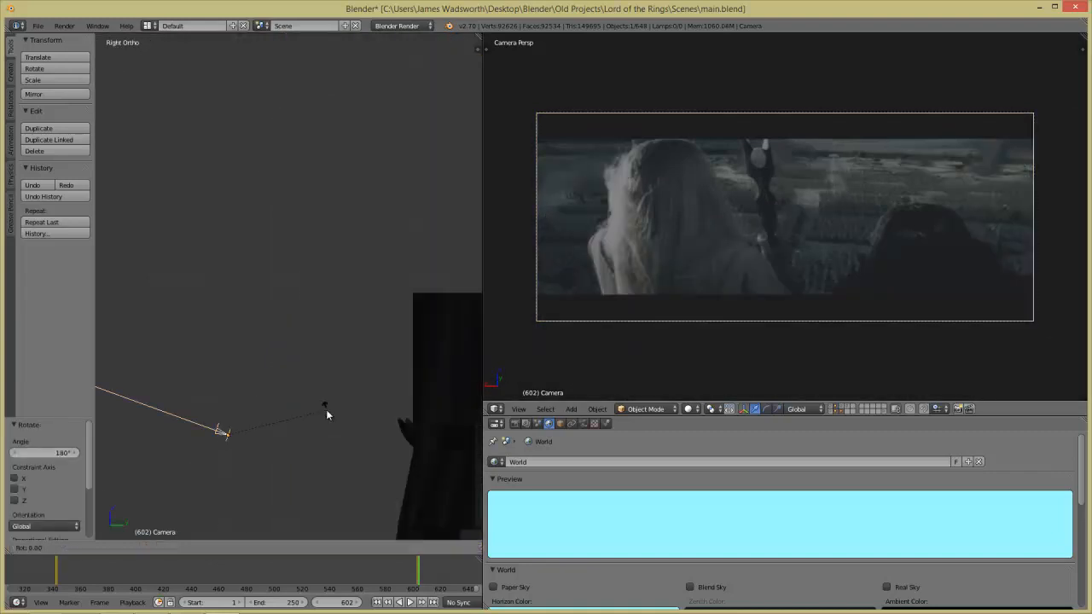
pyautogui.click(314, 342)
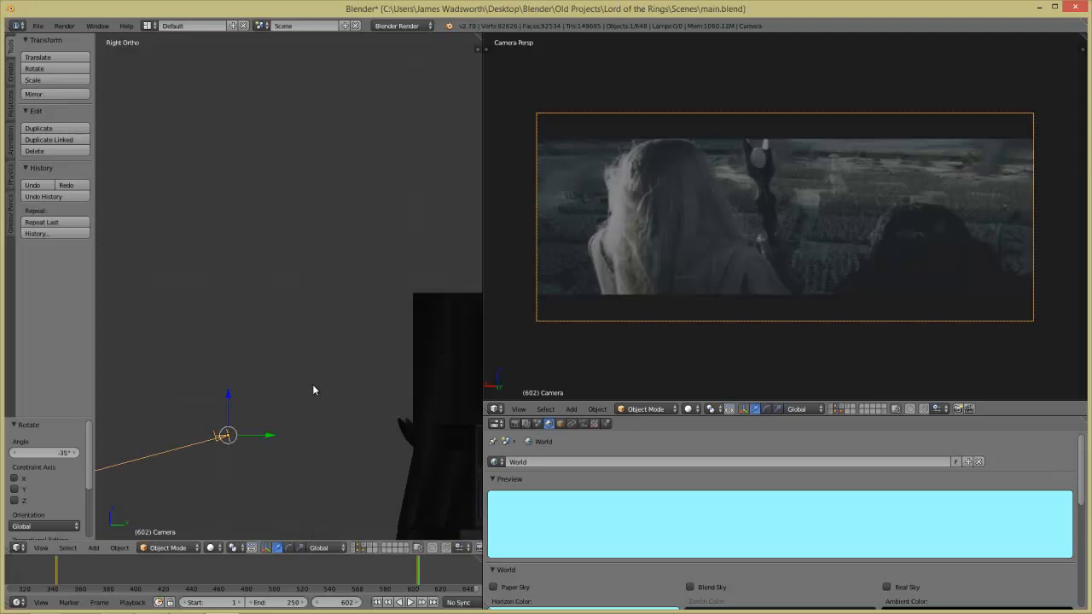
# - Move the camera 33 in Y and 13 in Z to place it behind the minifigure, above the tower
pyautogui.scroll(-7, 313, 386)
pyautogui.scroll(2, 312, 367)
pyautogui.press('g')
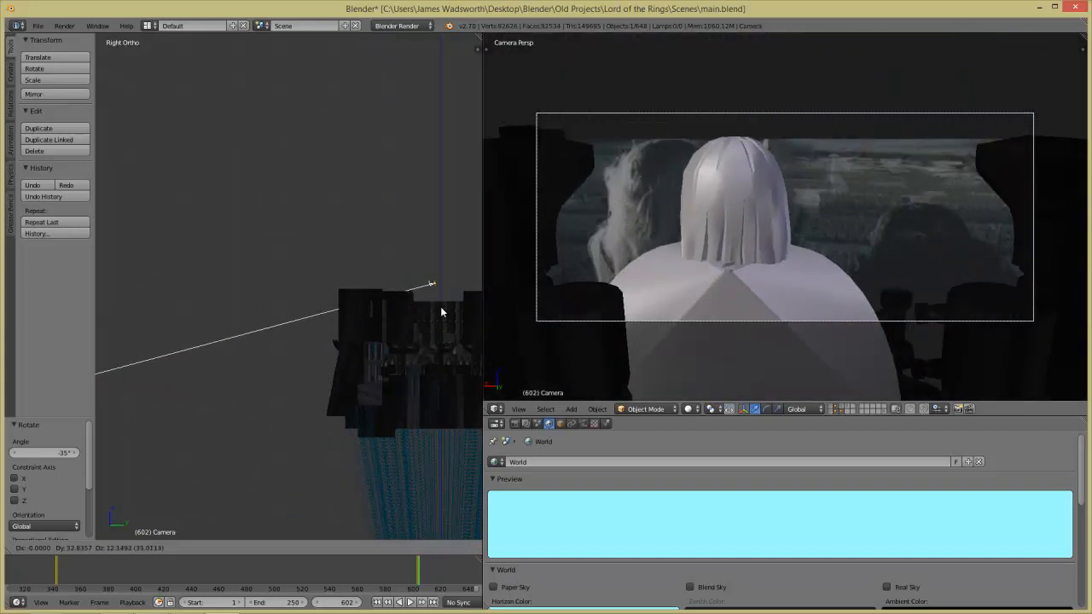
pyautogui.click(441, 302)
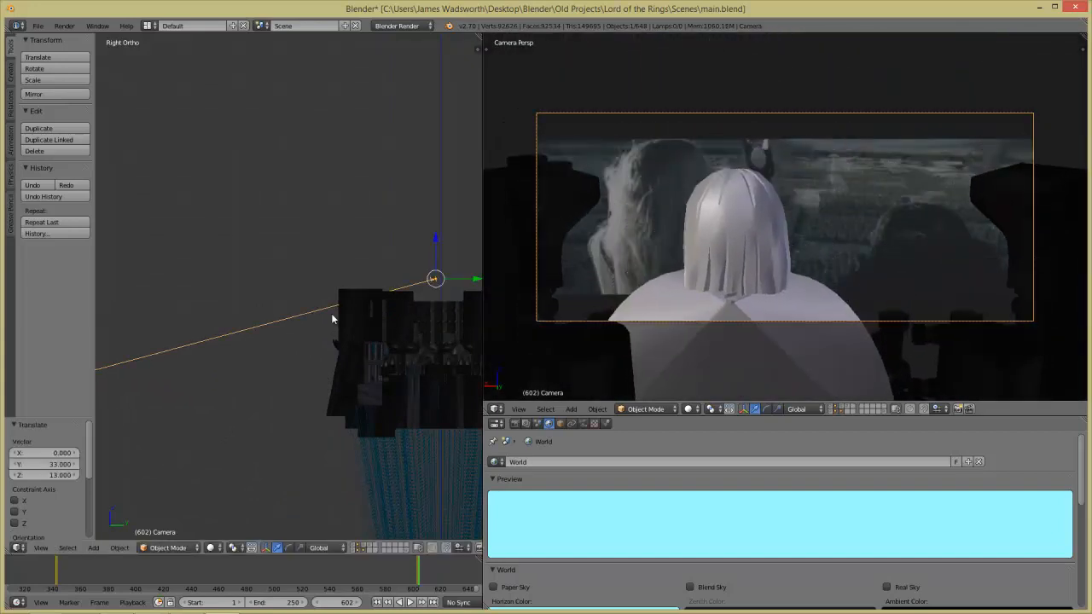
# - Rotate the camera a further -5° in the right side view and move it about 1.2 in Y and 1.58 in Z
pyautogui.press('r')
pyautogui.click(336, 324)
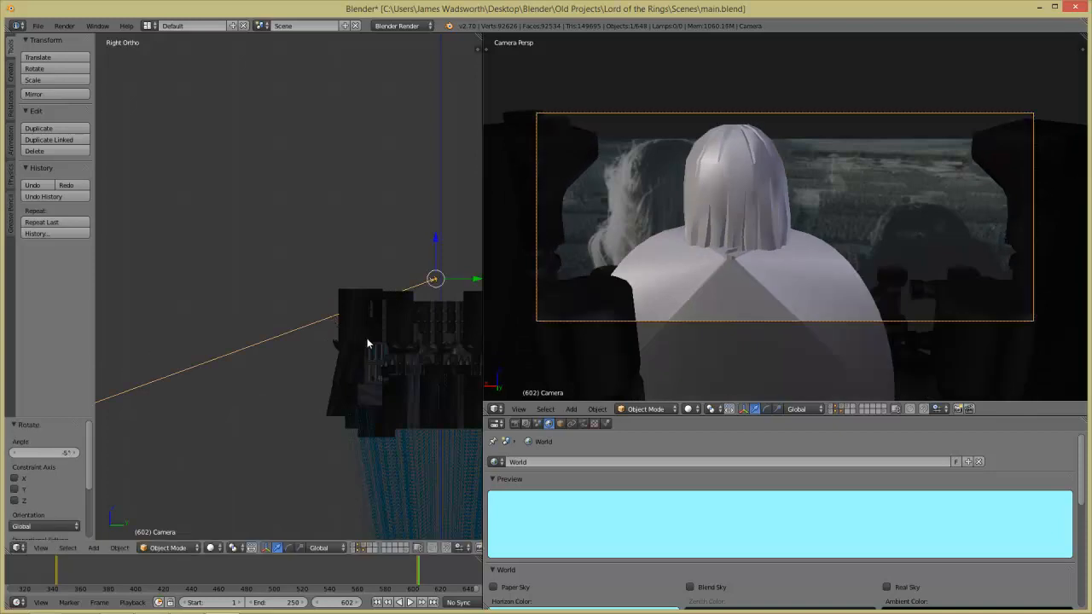
pyautogui.press('g')
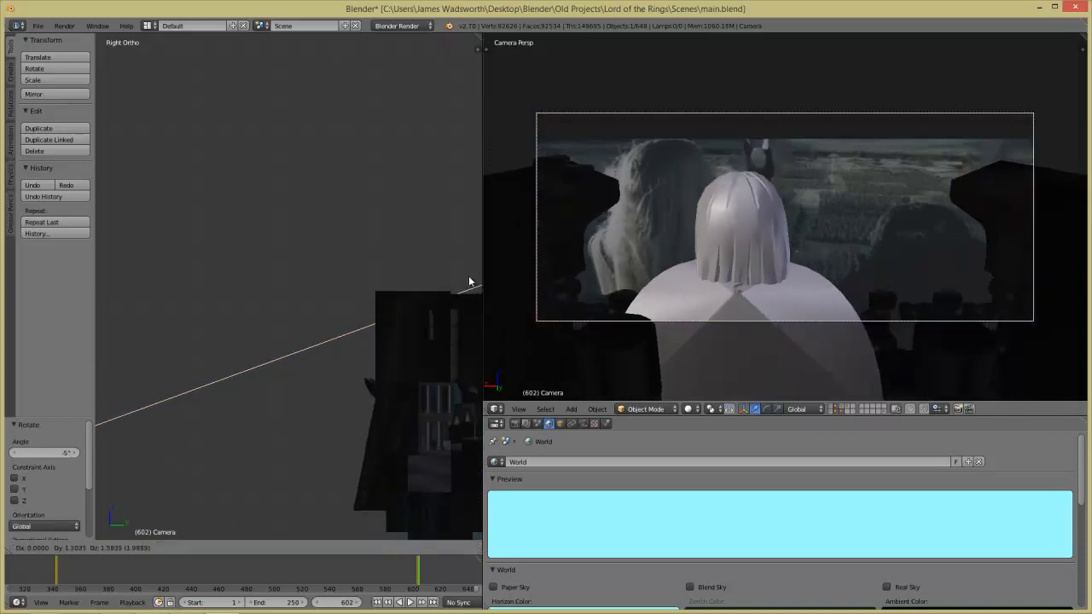
pyautogui.click(457, 311)
# - Move the camera about -1.71 in X and -1.01 in Y in the top view and insert a LocRot keyframe at frame 602
pyautogui.press('KP_7')
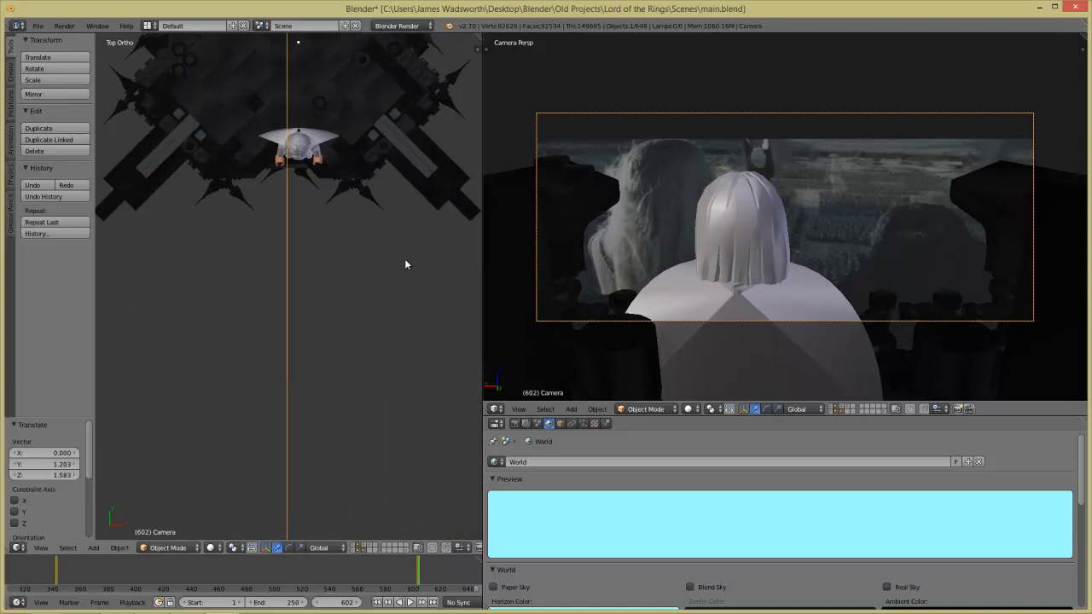
pyautogui.press('g')
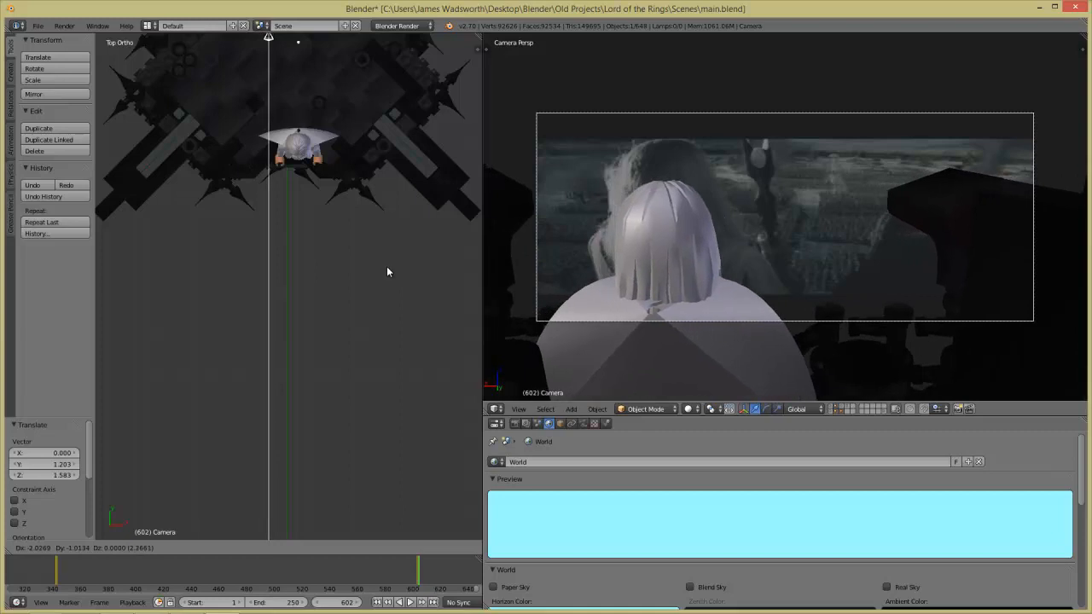
pyautogui.click(390, 271)
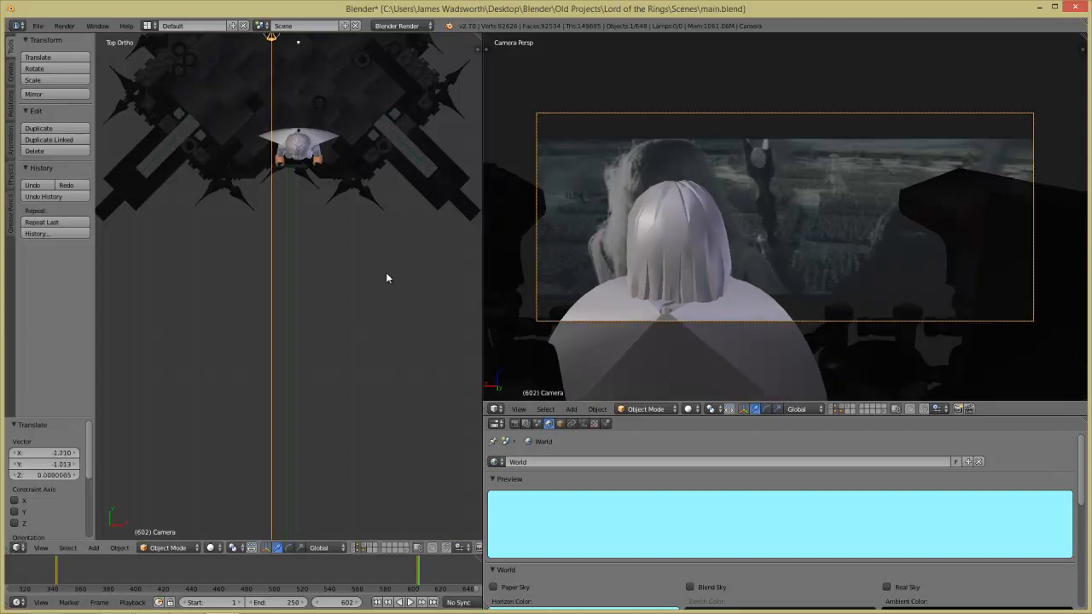
pyautogui.press('i')
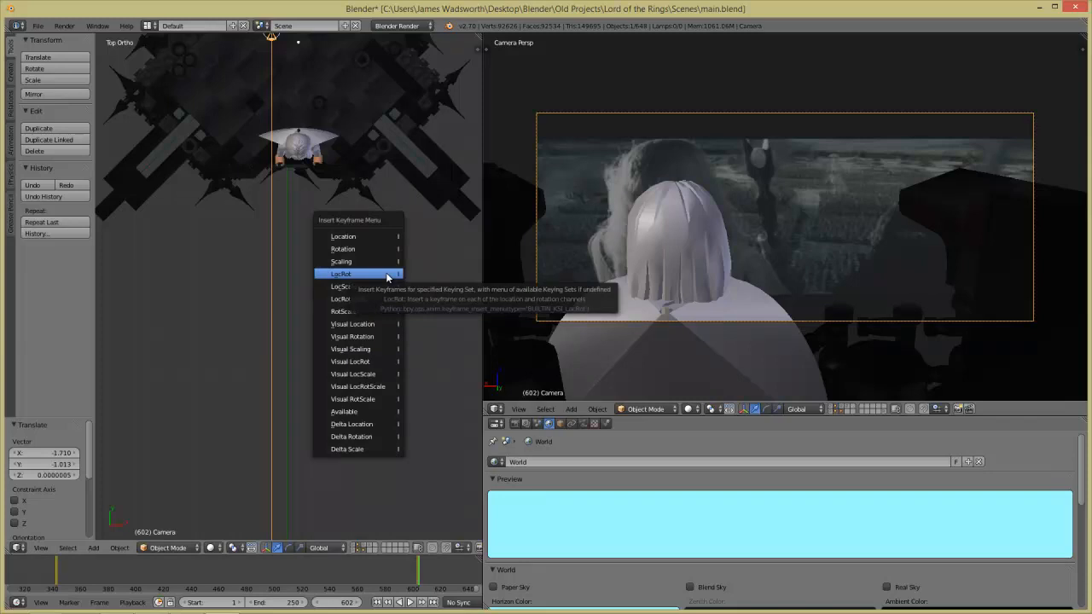
pyautogui.click(387, 273)
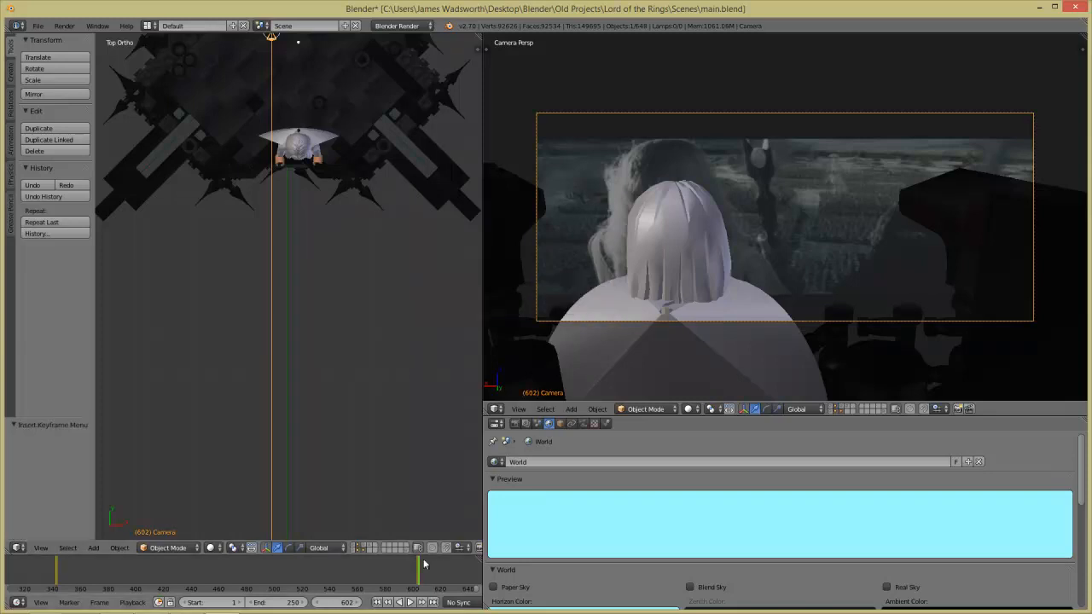
# - Scrub and step the timeline to frame 758, at the end of the reference's over-the-shoulder shot
pyautogui.moveTo(412, 561); pyautogui.dragTo(321, 578, button='middle')
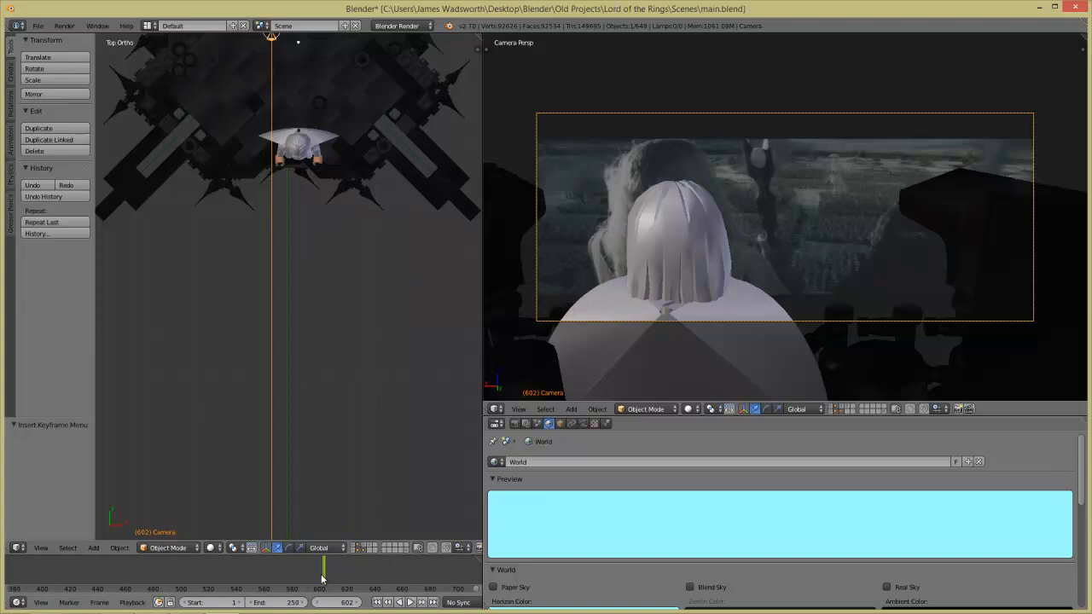
pyautogui.moveTo(323, 578); pyautogui.dragTo(59, 562)
pyautogui.press('Right')
pyautogui.press('Right')
pyautogui.press('Right')
pyautogui.press('Right')
pyautogui.press('Right')
pyautogui.press('Right')
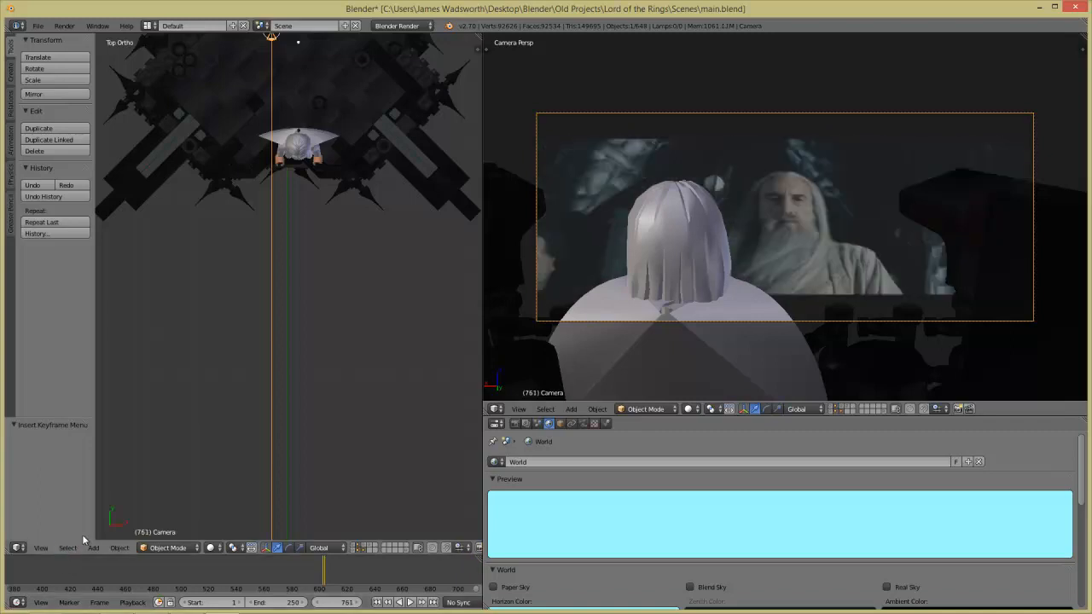
pyautogui.press('Left')
pyautogui.press('Left')
pyautogui.press('Left')
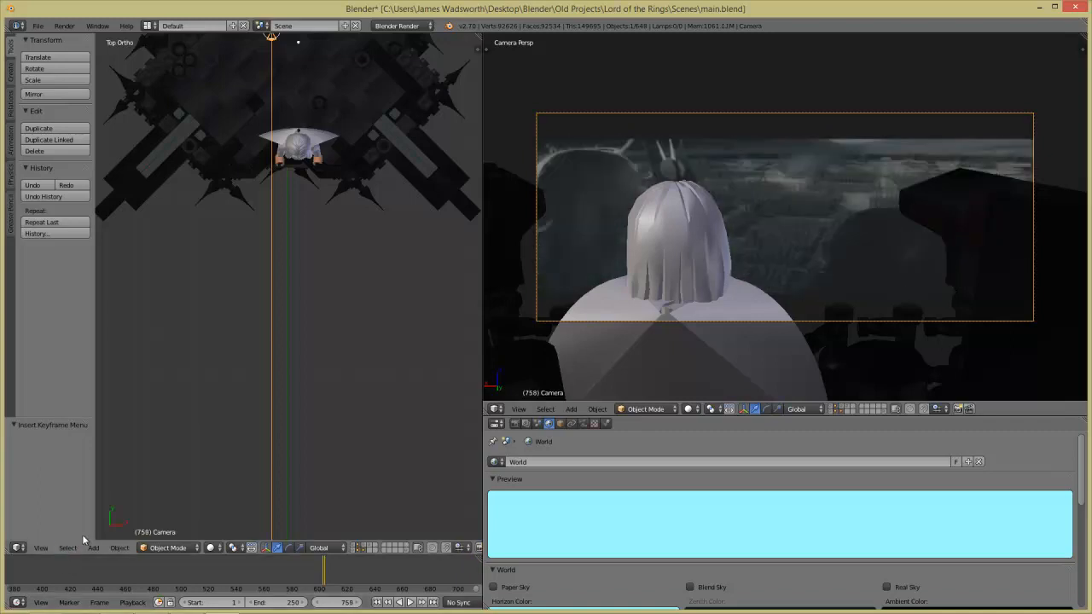
pyautogui.press('Left')
pyautogui.press('Left')
pyautogui.press('Right')
# - Rotate the camera -10° in the top view and move it about -4.5 in X and -0.95 in Y
pyautogui.keyDown('shift'); pyautogui.moveTo(389, 213); pyautogui.dragTo(404, 297, button='middle'); pyautogui.keyUp('shift')
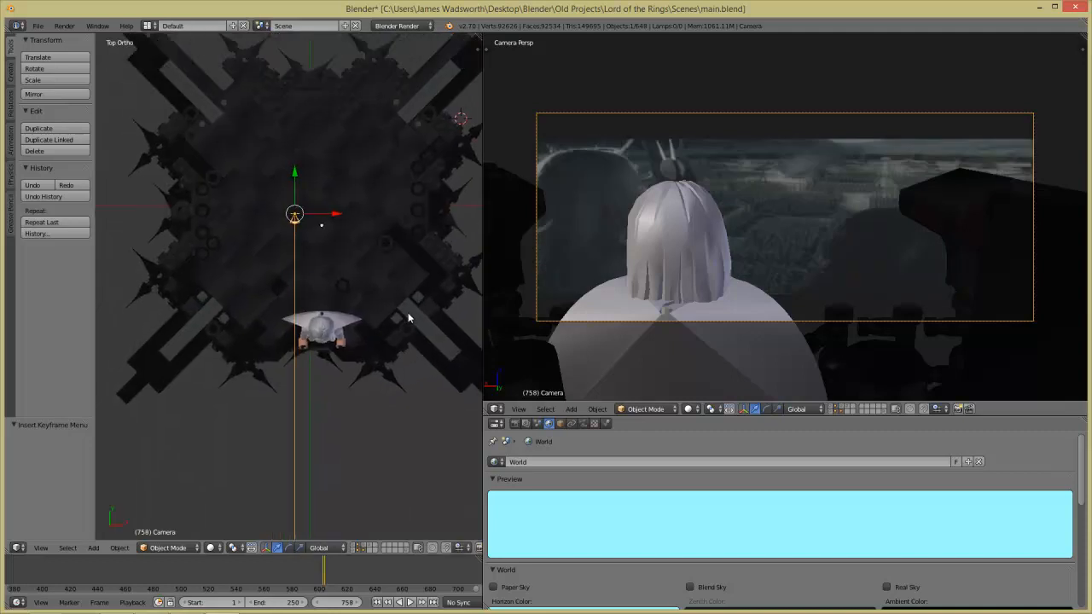
pyautogui.press('r')
pyautogui.click(432, 290)
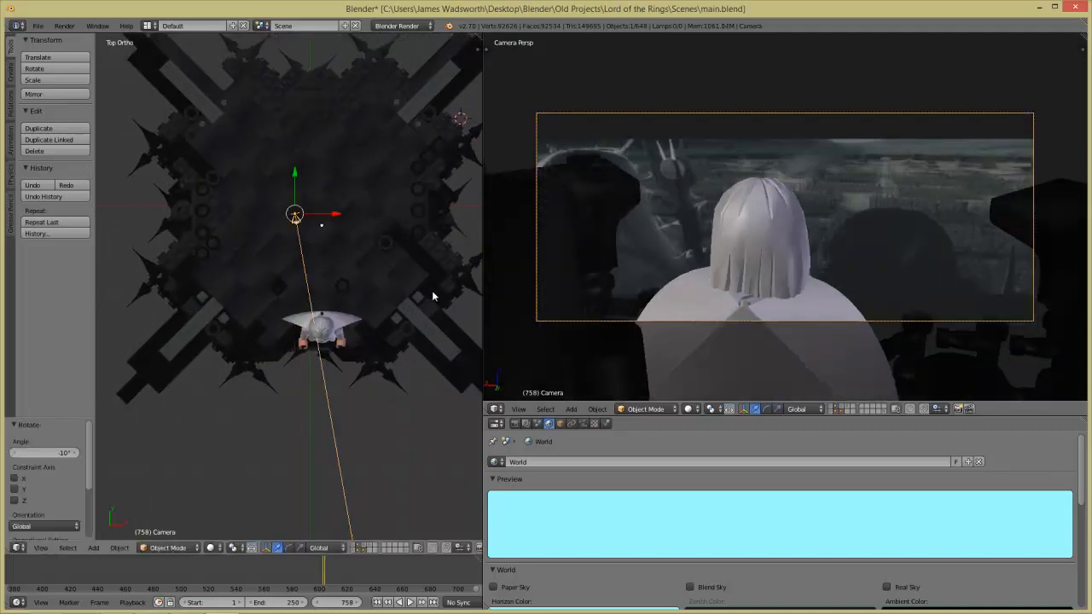
pyautogui.press('g')
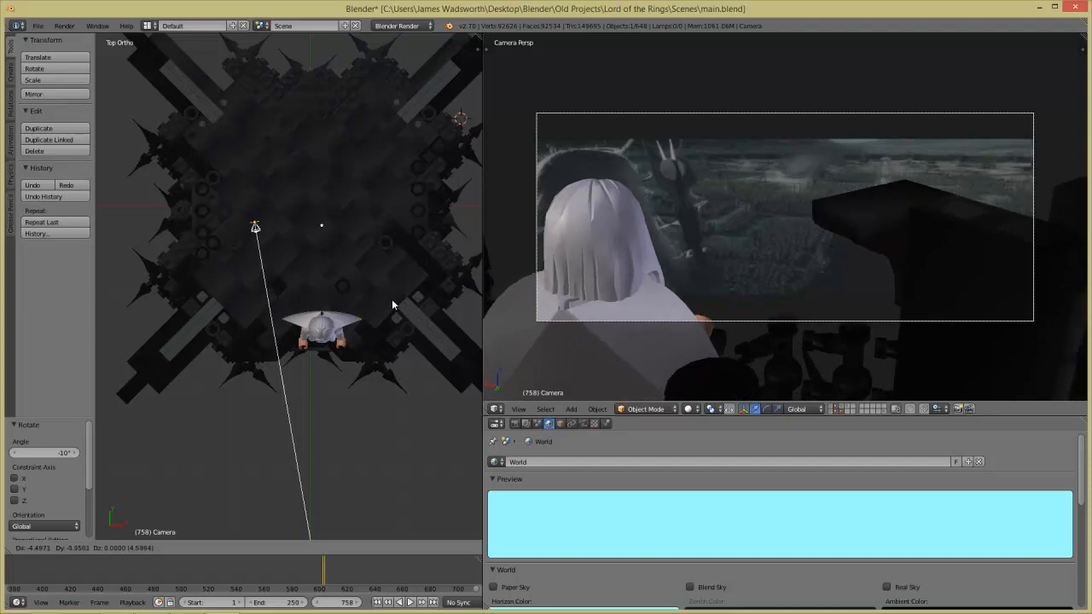
pyautogui.click(393, 304)
# - Lower the camera slightly along Z in the front view and insert a LocRot keyframe at frame 758
pyautogui.press('KP_1')
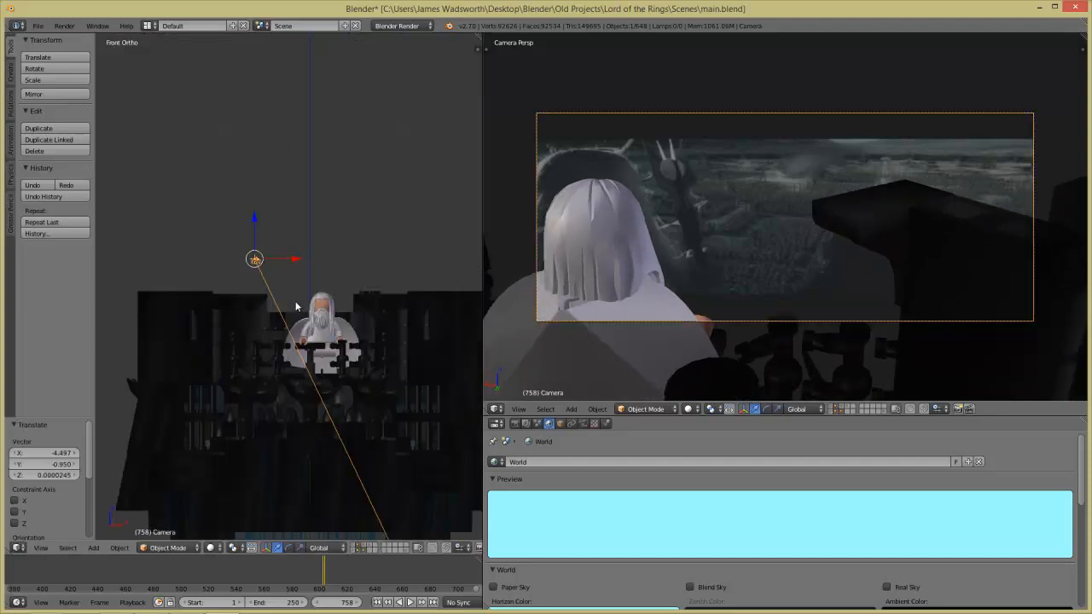
pyautogui.moveTo(252, 221); pyautogui.dragTo(253, 225)
pyautogui.press('i')
pyautogui.click(311, 273)
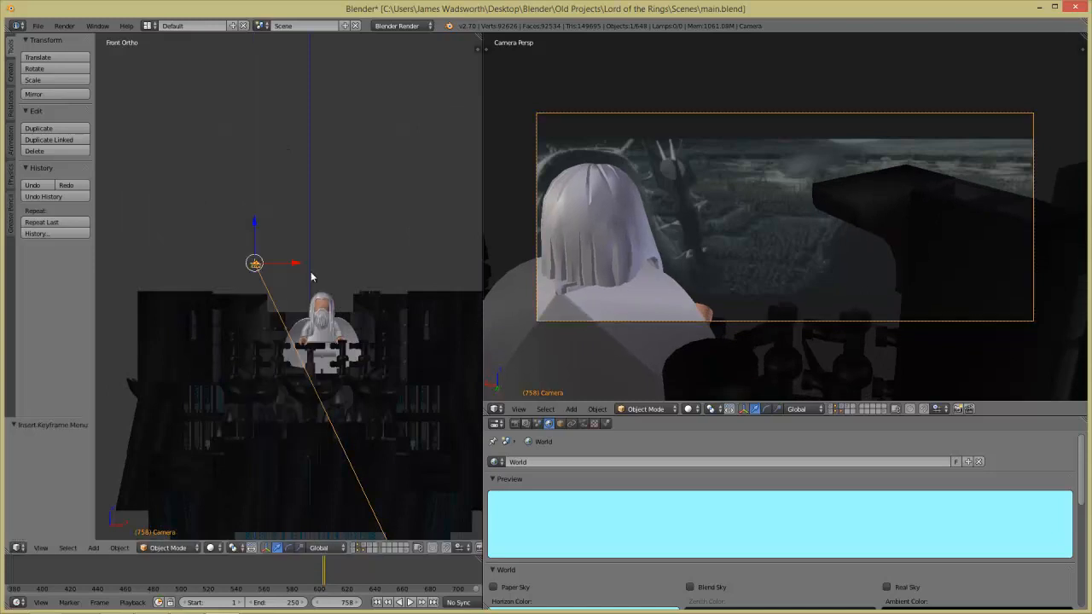
# - Scrub and step the timeline to frame 759, the first frame of the reference's frontal shot of Saruman
pyautogui.scroll(3, 331, 578)
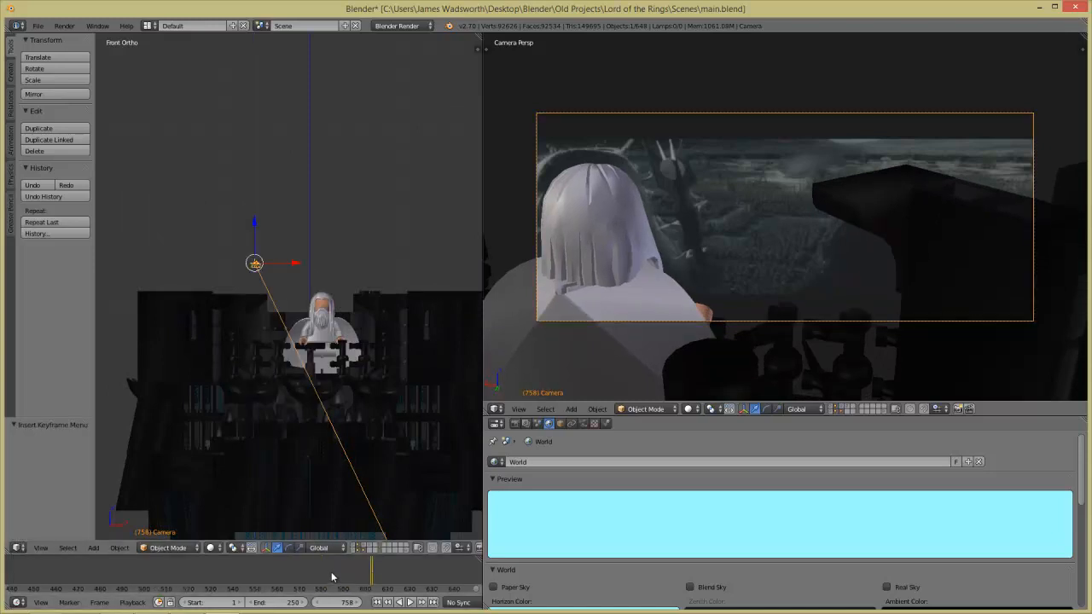
pyautogui.moveTo(469, 579); pyautogui.dragTo(181, 602, button='middle')
pyautogui.scroll(-2, 183, 604)
pyautogui.scroll(-2, 319, 576)
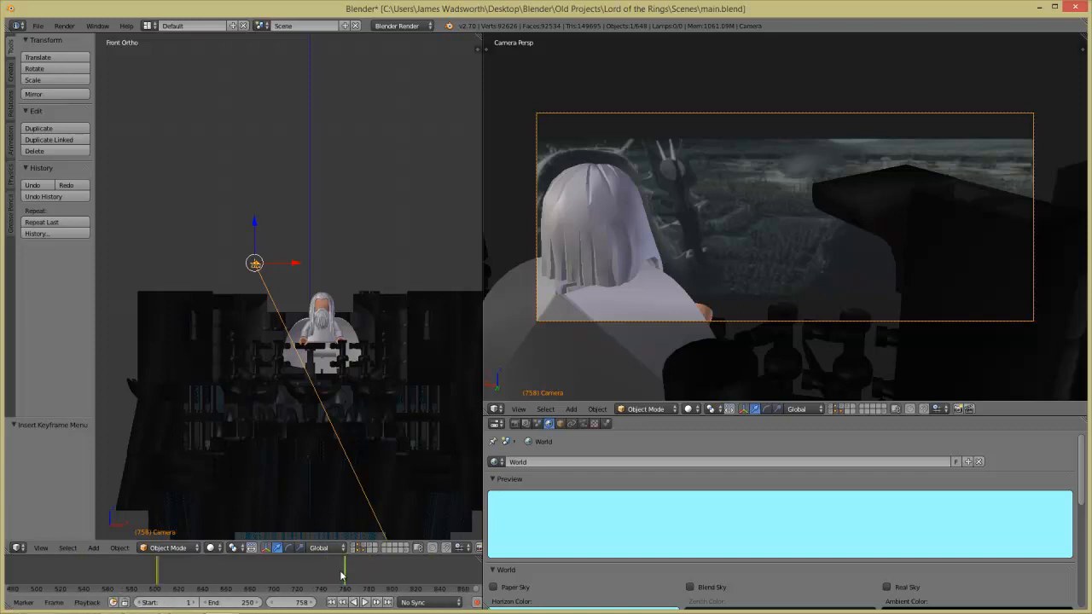
pyautogui.moveTo(345, 579); pyautogui.dragTo(348, 579)
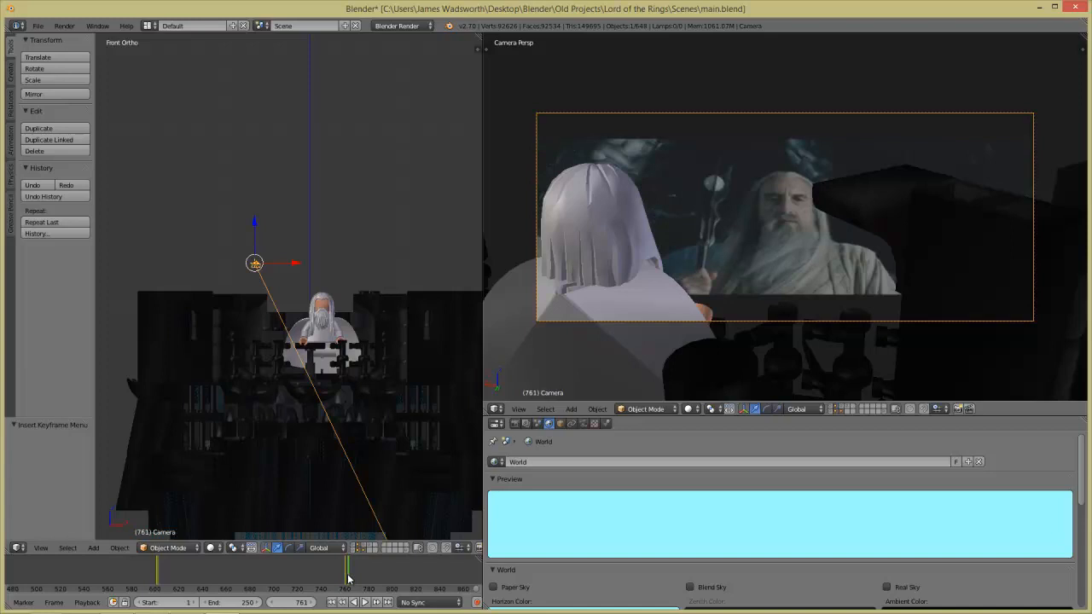
pyautogui.press('Left')
pyautogui.press('Left')
pyautogui.press('Left')
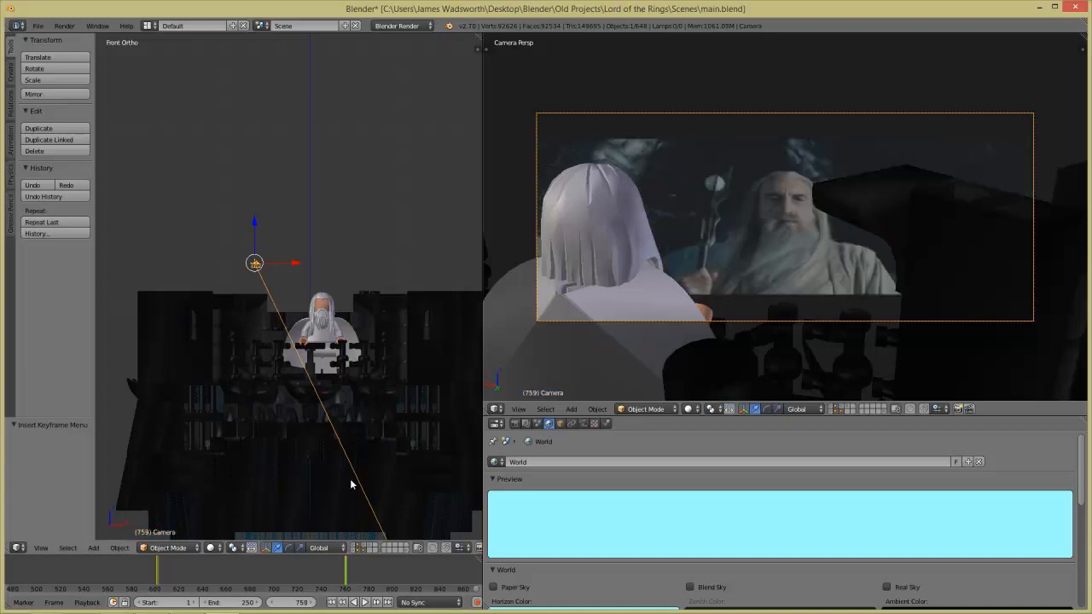
# - Clear the camera's rotation and rotate it -130° in the right side view
pyautogui.press('KP_3')
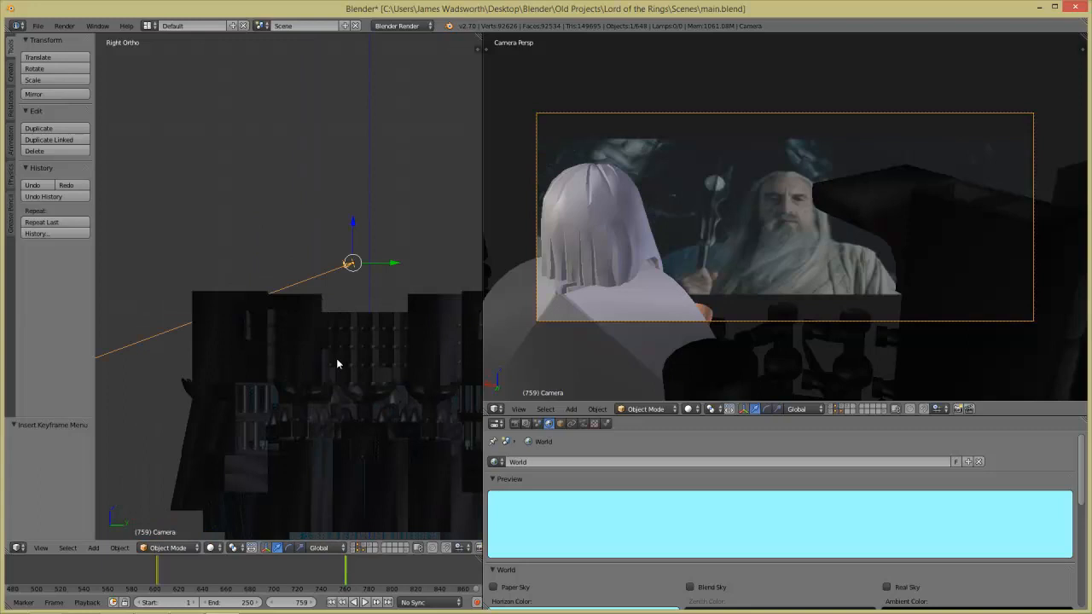
pyautogui.hotkey('alt', 'r')
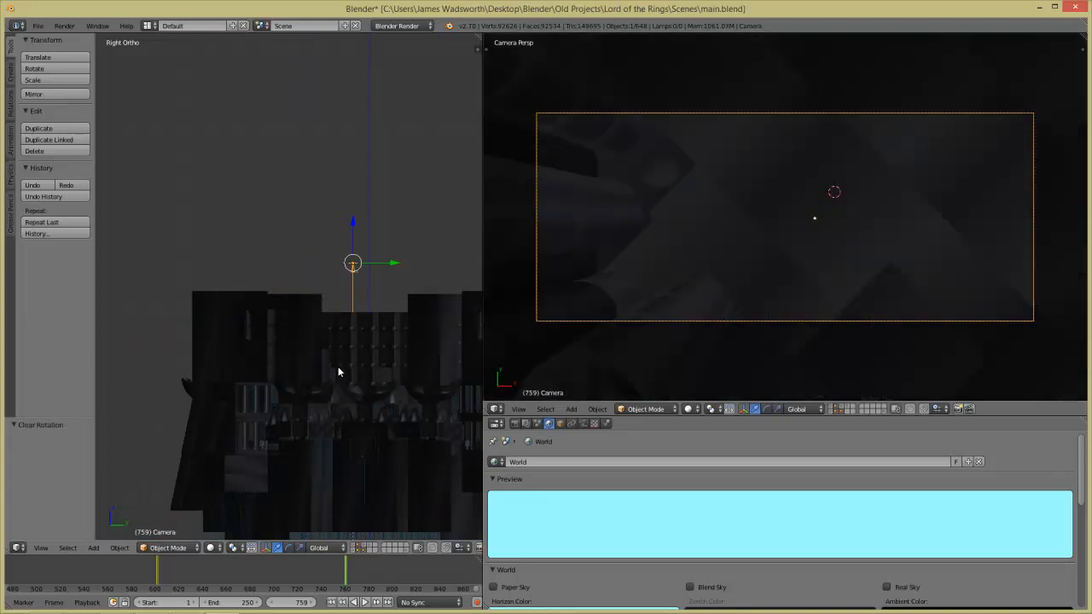
pyautogui.write('r-20')
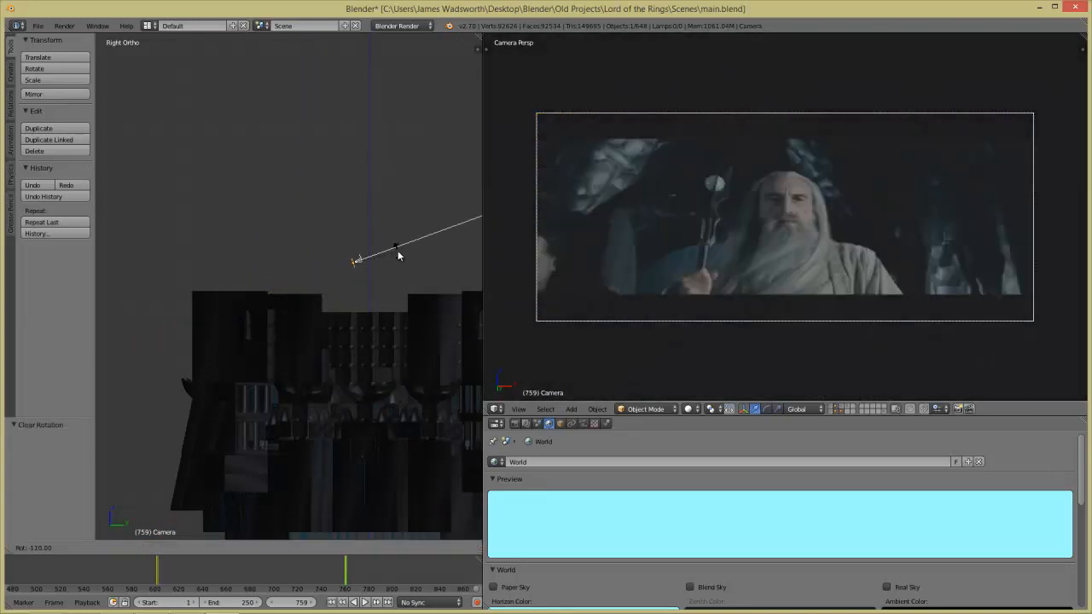
pyautogui.click(397, 230)
# - Move the camera -29 in Y and -18 in Z, plus 7 in X and 1 in Y, to face the minifigure
pyautogui.press('g')
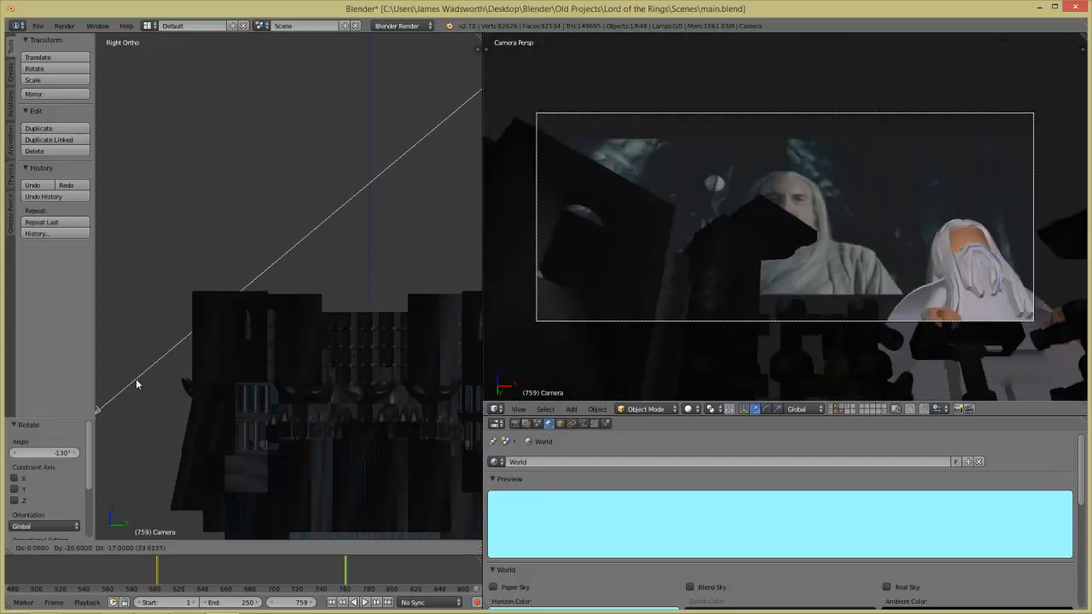
pyautogui.click(136, 389)
pyautogui.press('KP_7')
pyautogui.press('g')
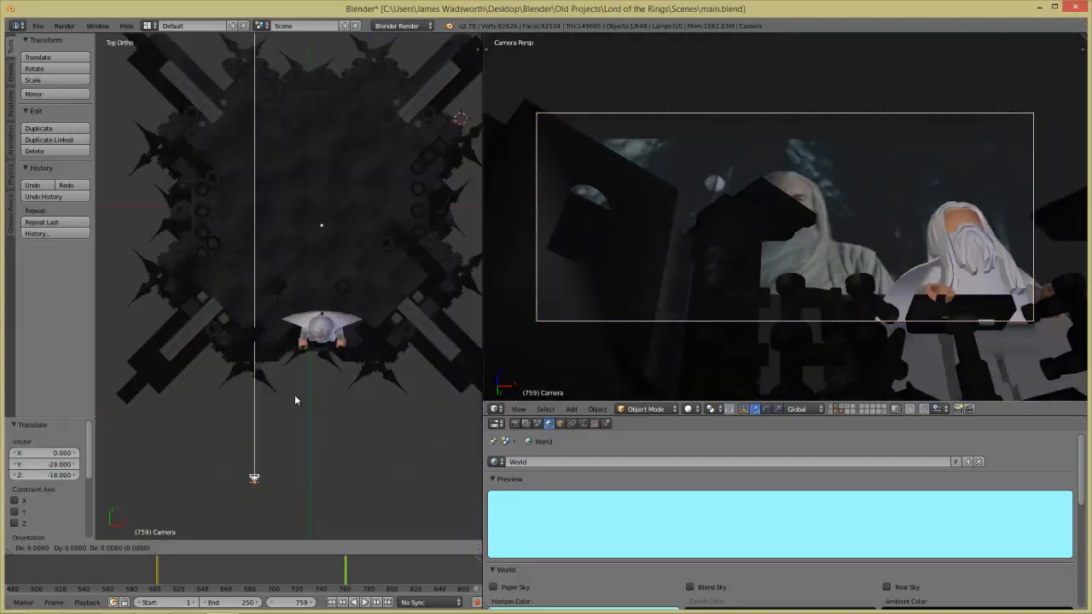
pyautogui.click(352, 389)
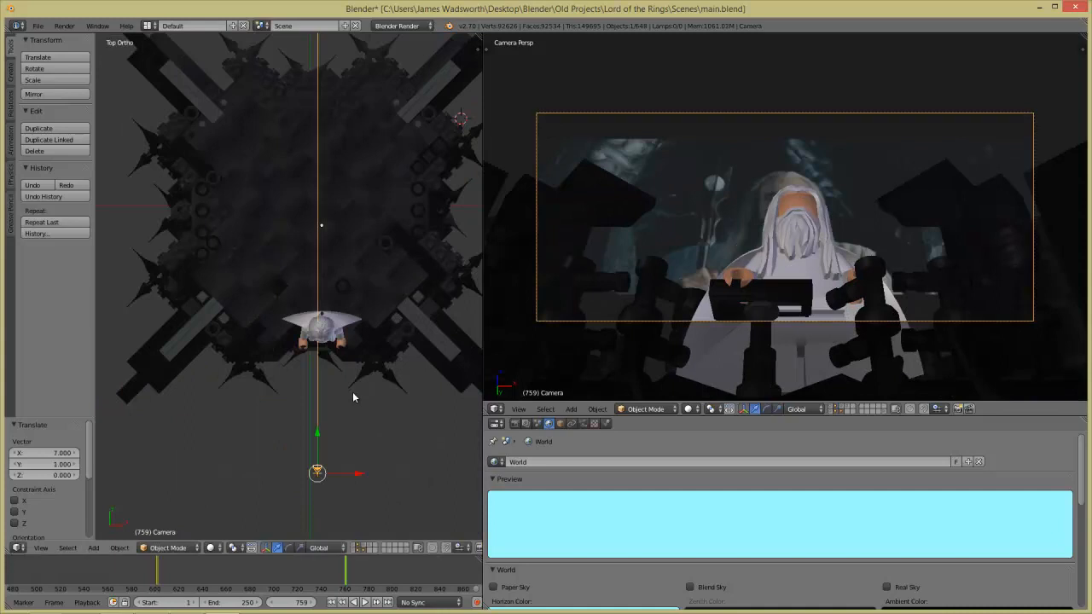
# - Move the camera about 2.15 in Y and 1.2 in Z in the right side view and rotate it 5°
pyautogui.press('KP_3')
pyautogui.press('g')
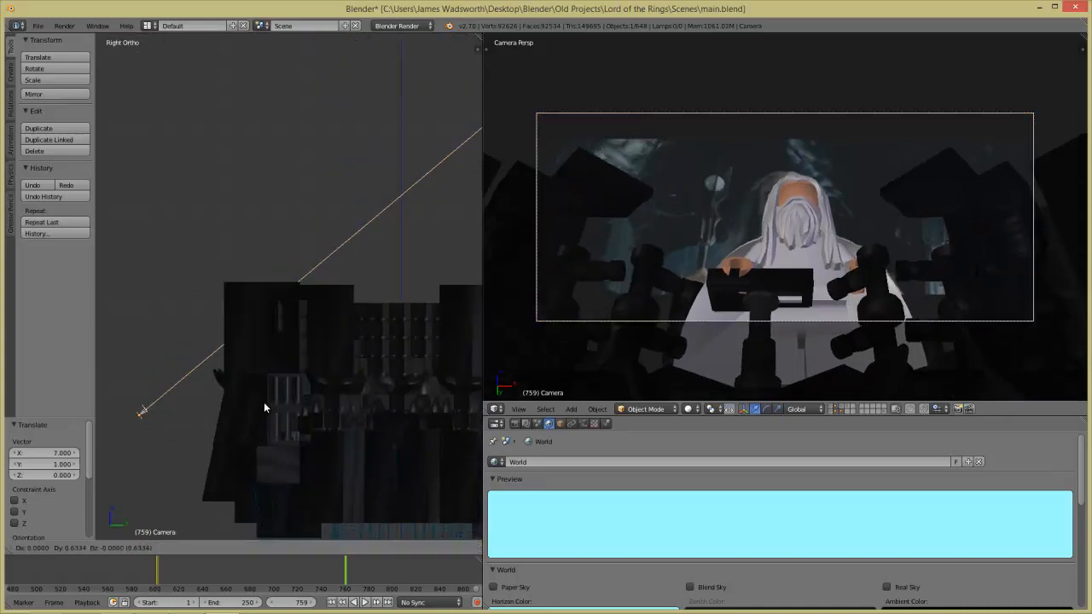
pyautogui.click(278, 394)
pyautogui.press('r')
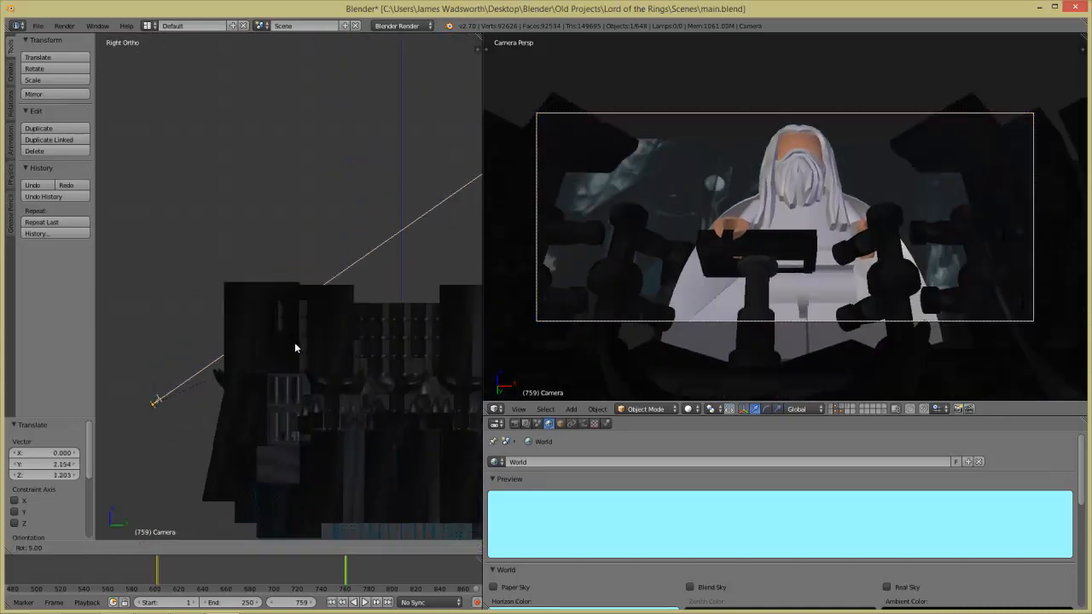
pyautogui.click(300, 352)
# - Raise the camera along Z in the right side view and rotate it a further 5°
pyautogui.press('g')
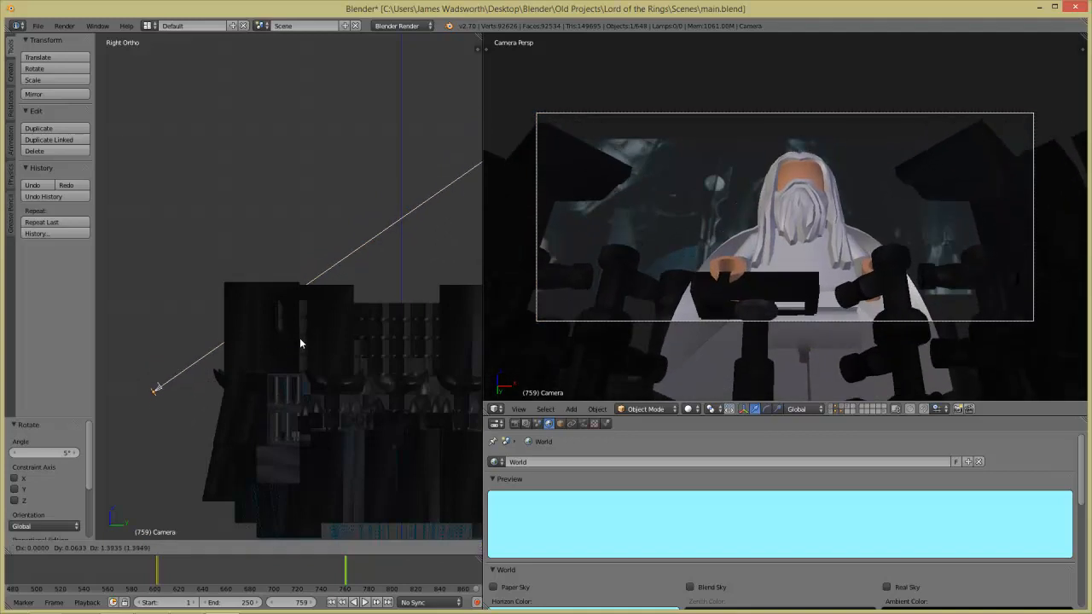
pyautogui.click(301, 336)
pyautogui.press('r')
pyautogui.click(308, 346)
# - Move the camera about 0.13 in Y and 2.09 in Z and insert a LocRot keyframe at frame 759
pyautogui.press('g')
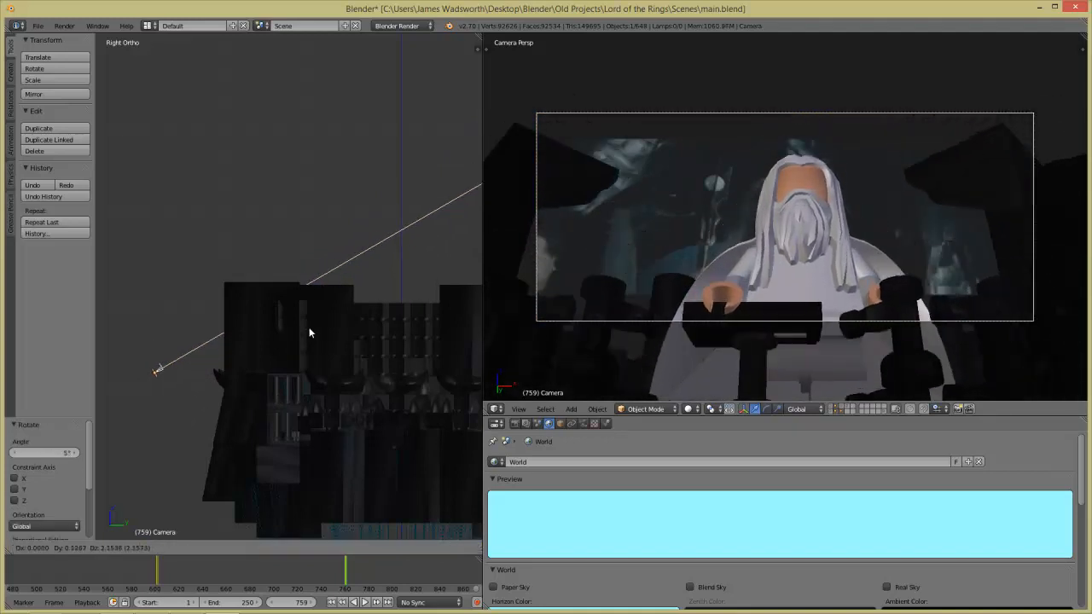
pyautogui.click(309, 332)
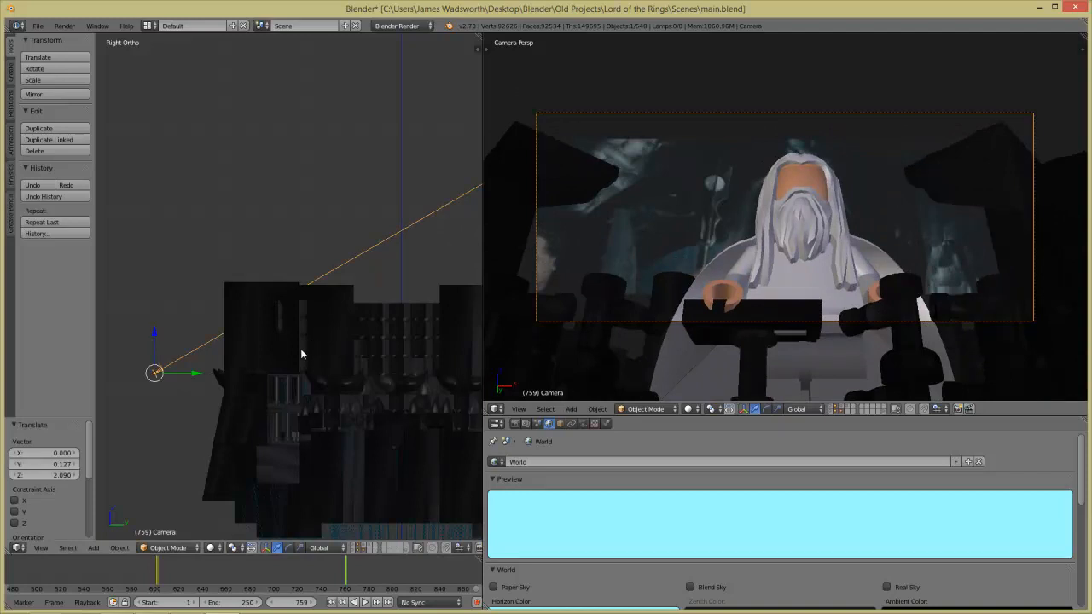
pyautogui.press('i')
pyautogui.click(301, 350)
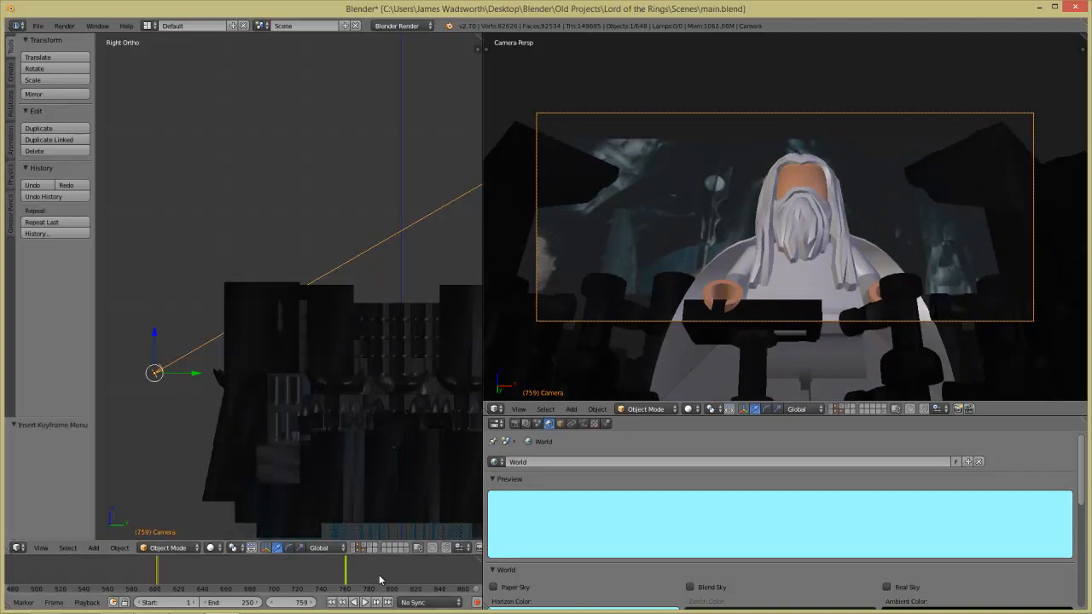
# - Play the shot to its end at frame 872, move the camera about 1.77 in Y and 0.89 in Z, and insert a LocRot keyframe
pyautogui.hotkey('alt', 'a')
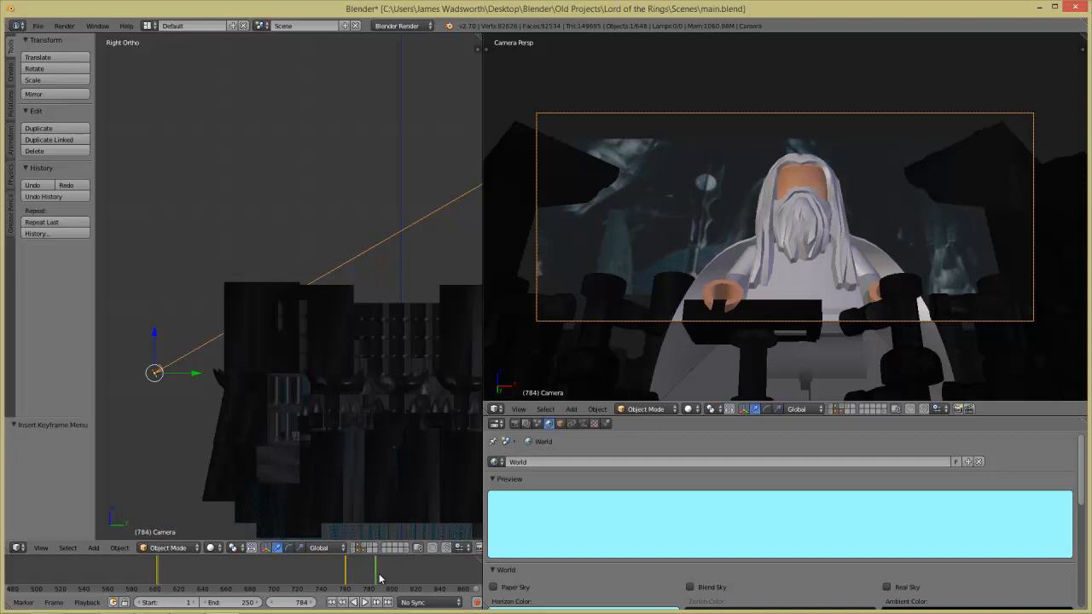
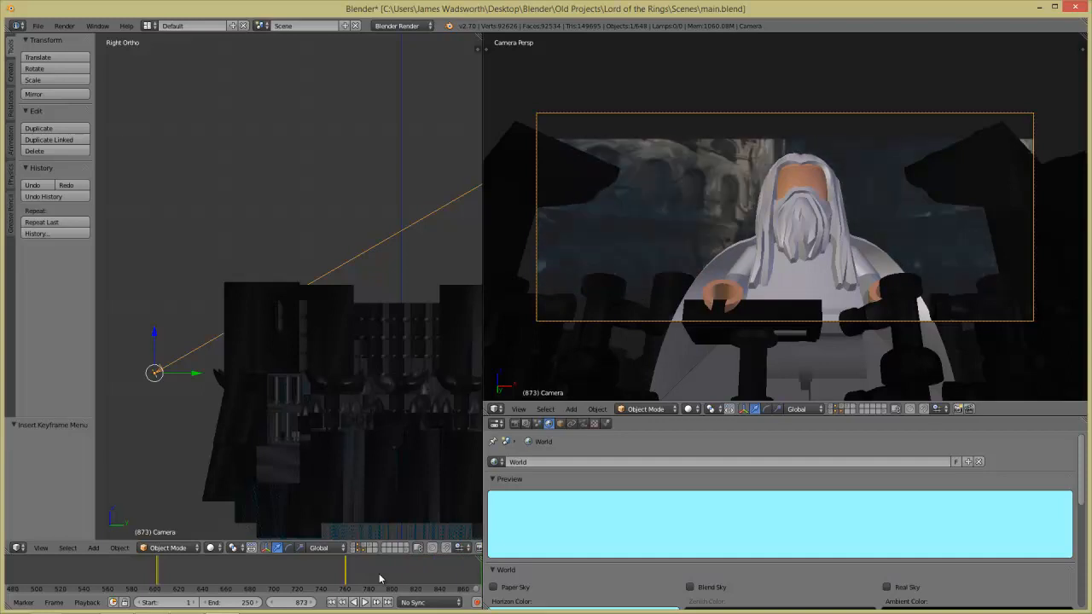
pyautogui.press('g')
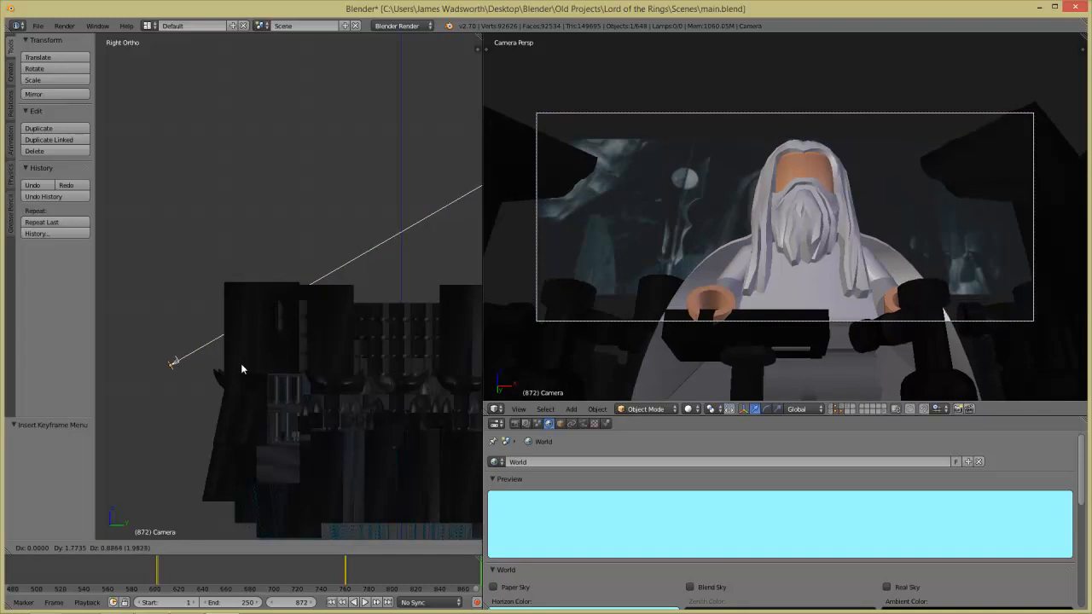
pyautogui.click(241, 369)
pyautogui.press('i')
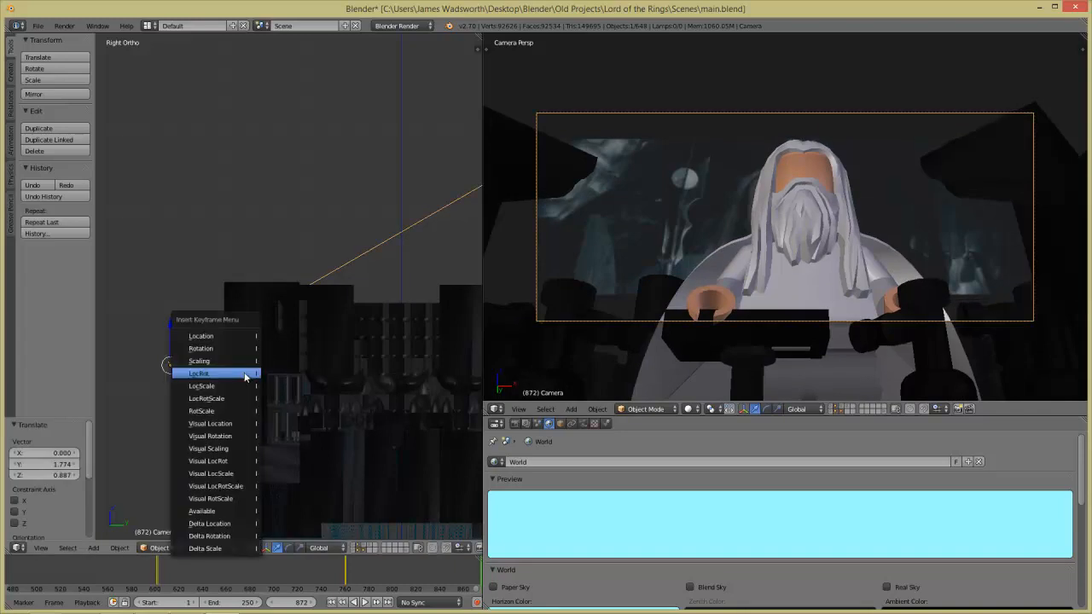
pyautogui.click(254, 387)
# - Advance the timeline to frame 873, the start of the next reference shot
pyautogui.scroll(5, 414, 580)
pyautogui.moveTo(414, 580); pyautogui.dragTo(174, 566, button='middle')
pyautogui.press('Right')
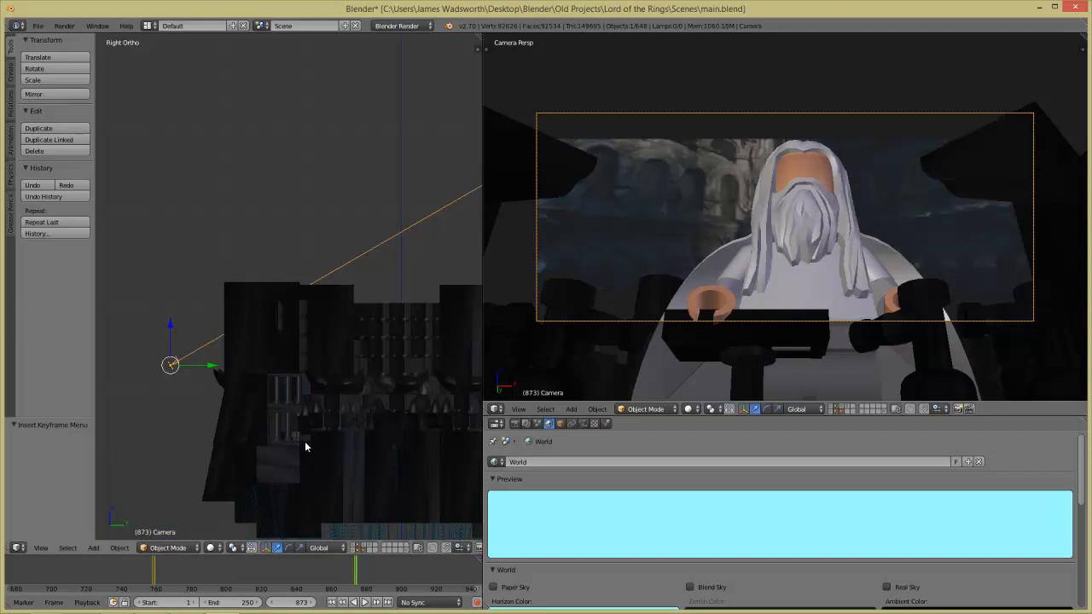
pyautogui.press('KP_7')
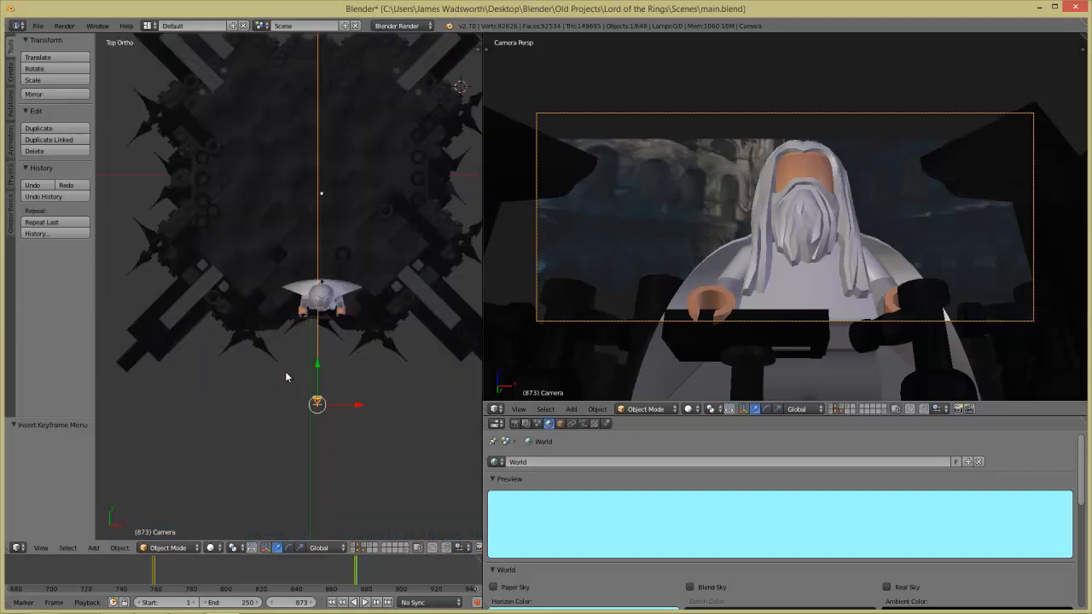
pyautogui.press('r')
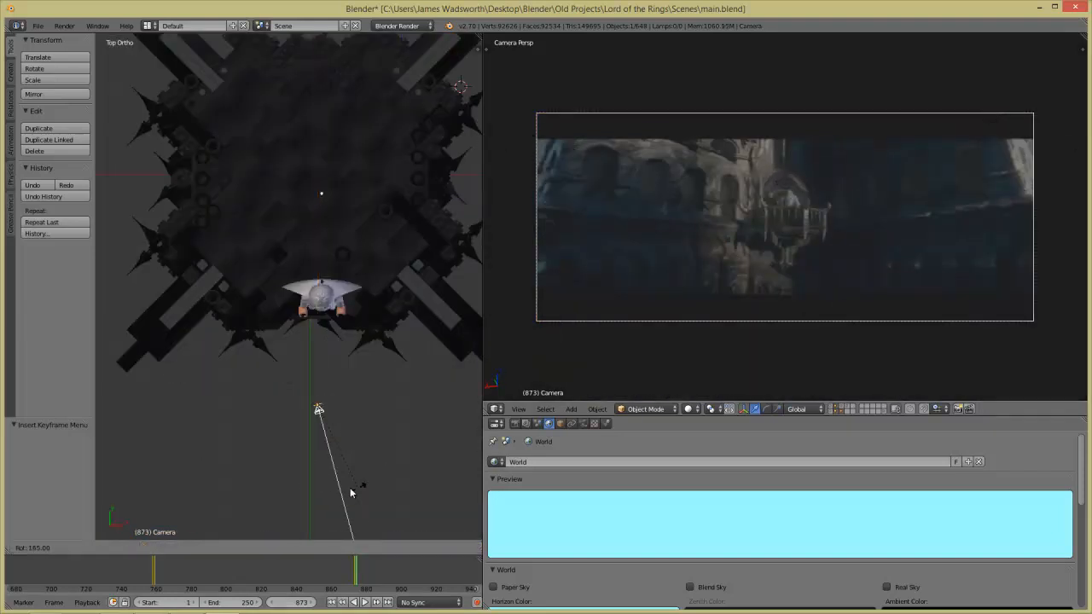
pyautogui.rightClick(350, 488)
# - Move the camera -34 in Y and -24 in Z in the right side view, away from the tower
pyautogui.press('KP_3')
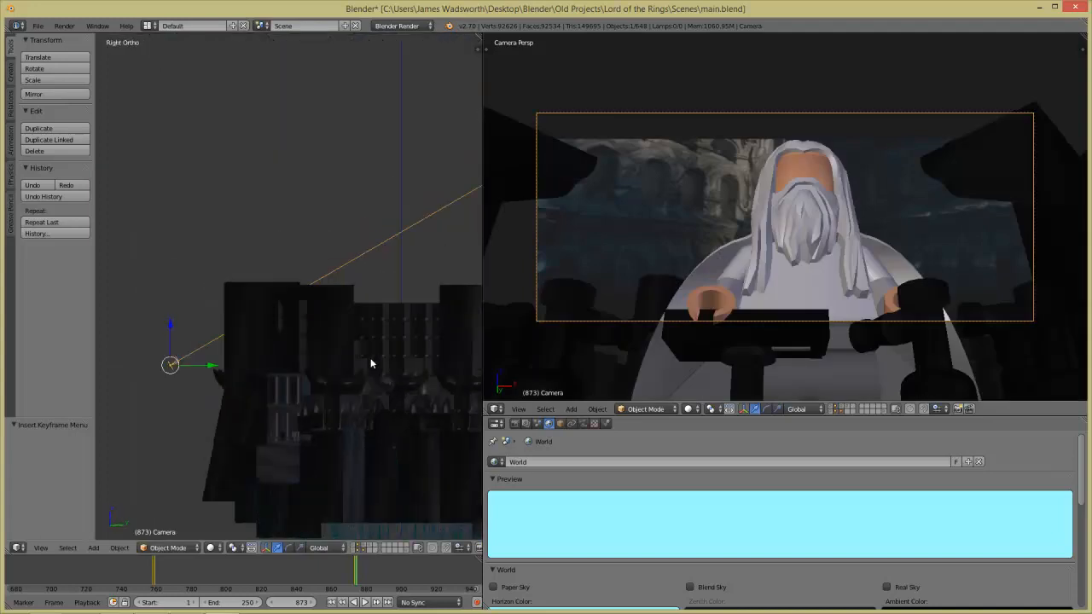
pyautogui.scroll(-2, 370, 357)
pyautogui.press('g')
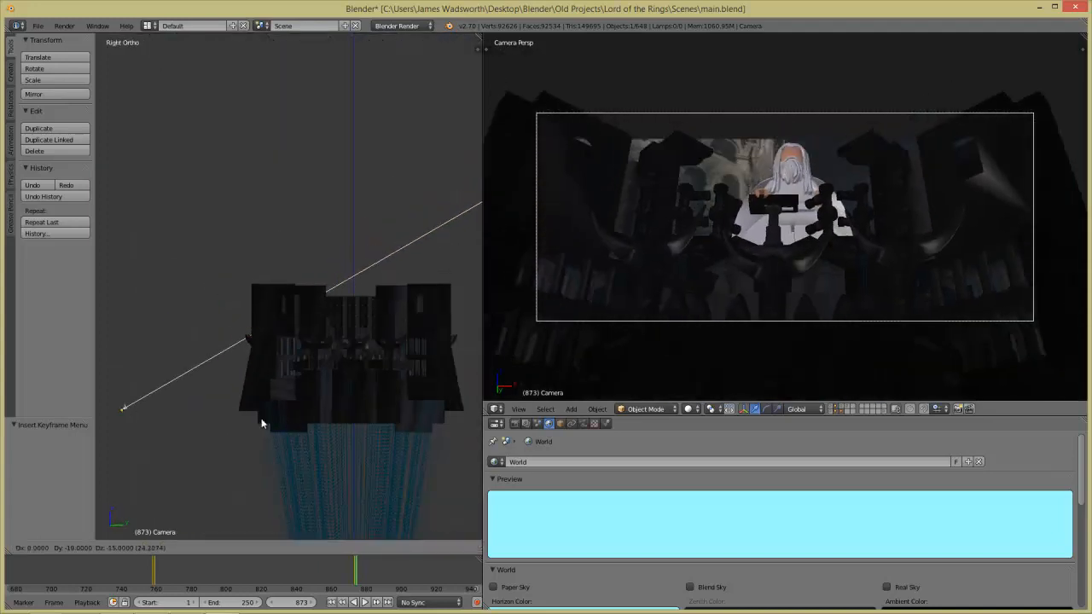
pyautogui.click(195, 463)
# - Move the camera -1 along the X axis in the top view
pyautogui.press('KP_7')
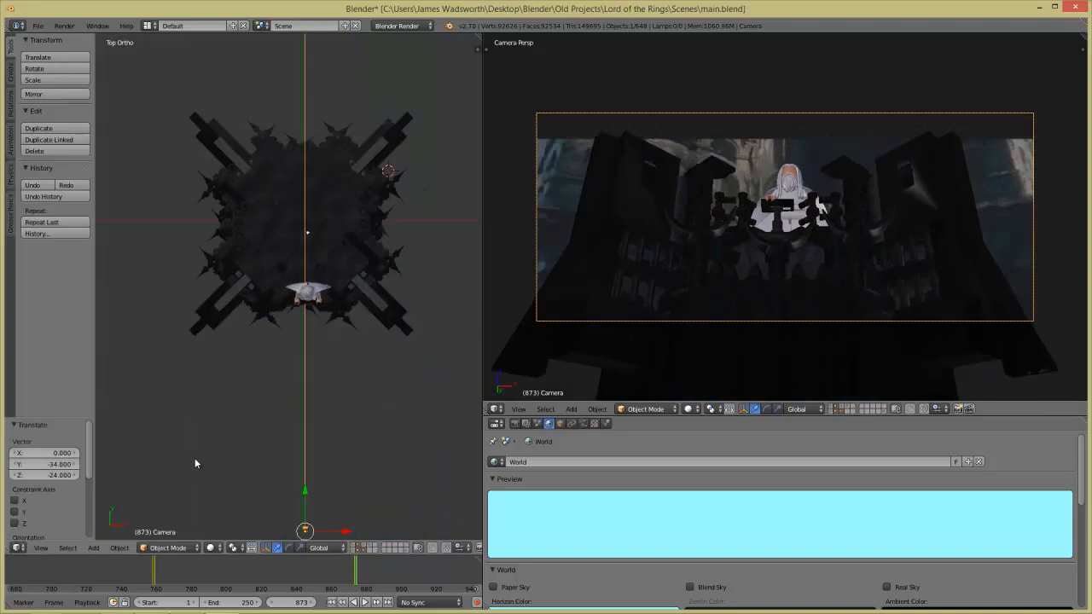
pyautogui.press('g')
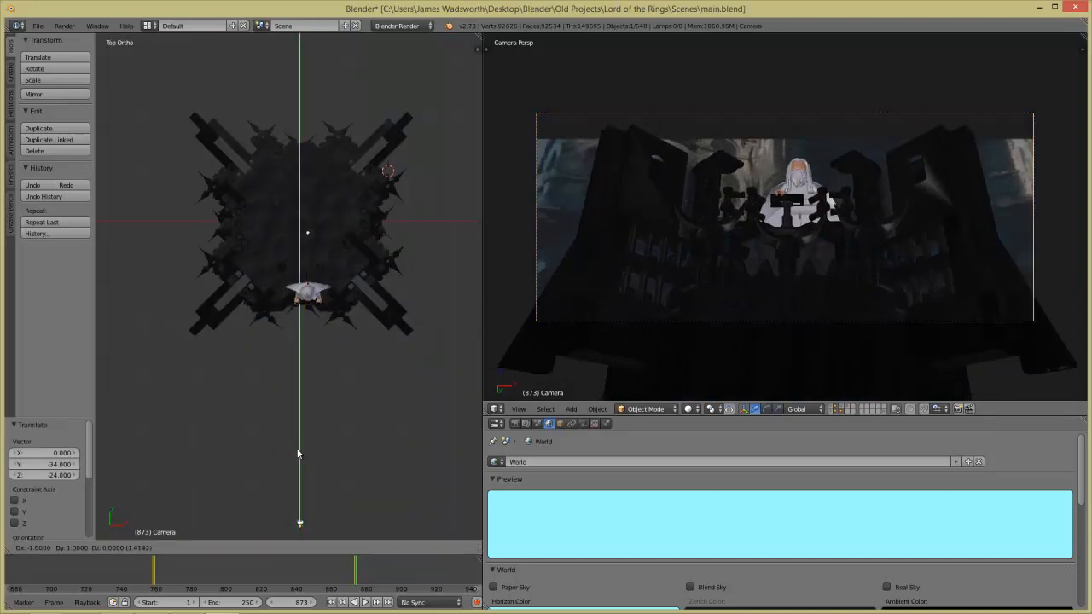
pyautogui.rightClick(298, 453)
pyautogui.keyDown('shift'); pyautogui.moveTo(318, 480); pyautogui.dragTo(326, 395, button='middle'); pyautogui.keyUp('shift')
pyautogui.scroll(8, 327, 398)
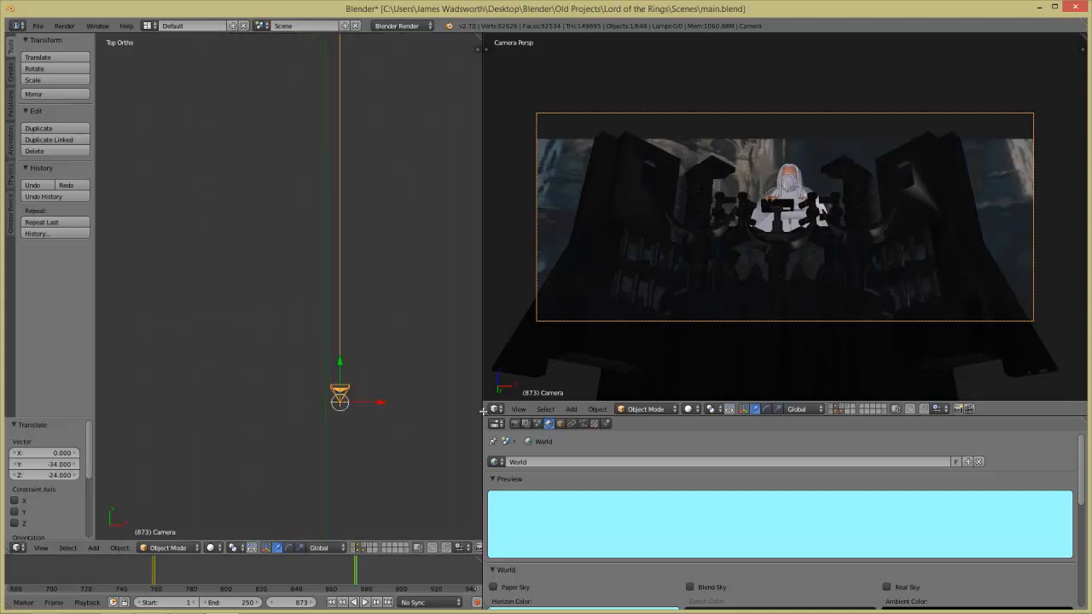
pyautogui.press('g')
pyautogui.press('x')
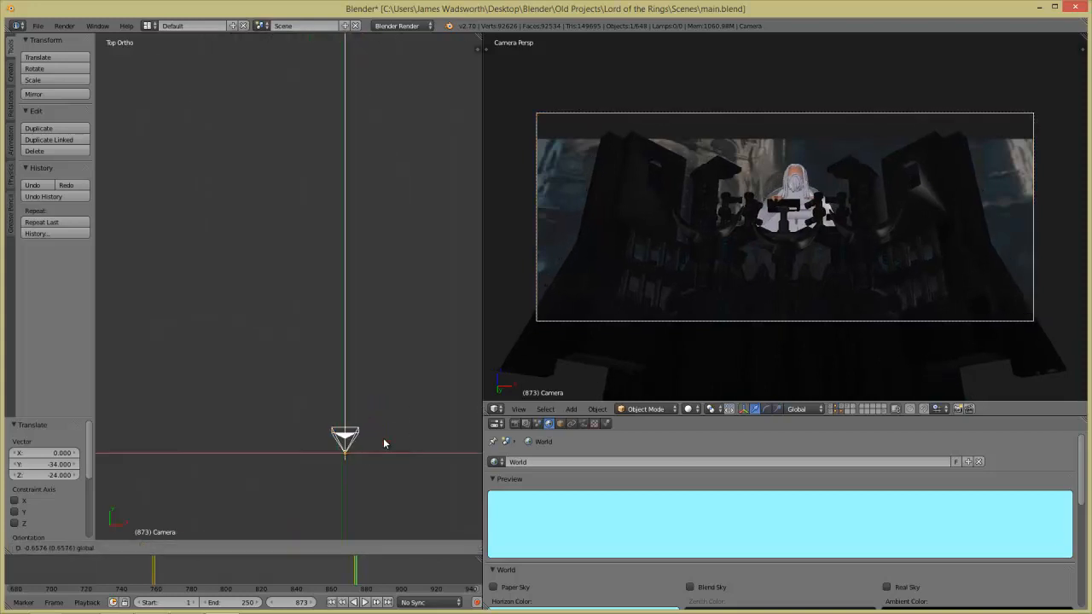
pyautogui.keyDown('ctrl'); pyautogui.click(382, 438); pyautogui.keyUp('ctrl')
pyautogui.scroll(8, 388, 454)
pyautogui.scroll(-8, 198, 185)
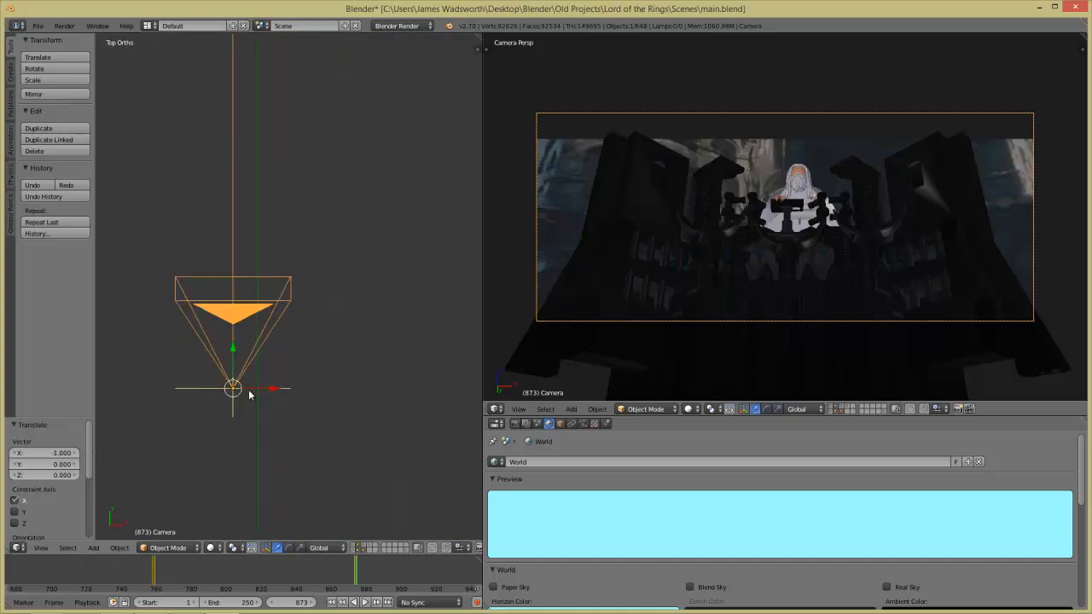
# - Move the camera about 0.217 along the X axis in the top view to centre it on the tower
pyautogui.press('g')
pyautogui.press('x')
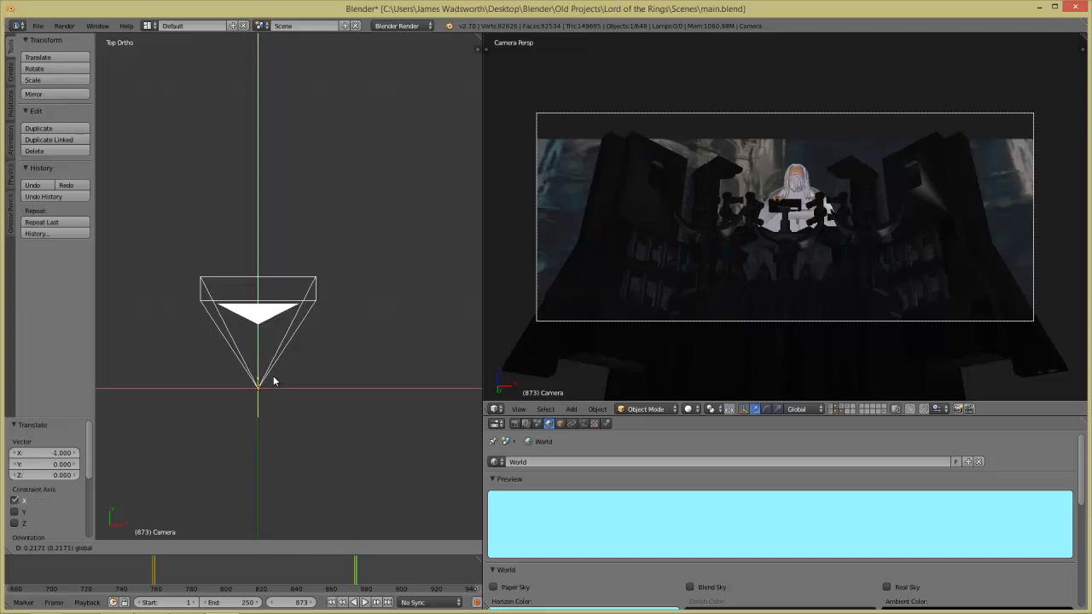
pyautogui.click(274, 381)
pyautogui.scroll(-3, 864, 231)
pyautogui.scroll(2, 857, 227)
pyautogui.press('z')
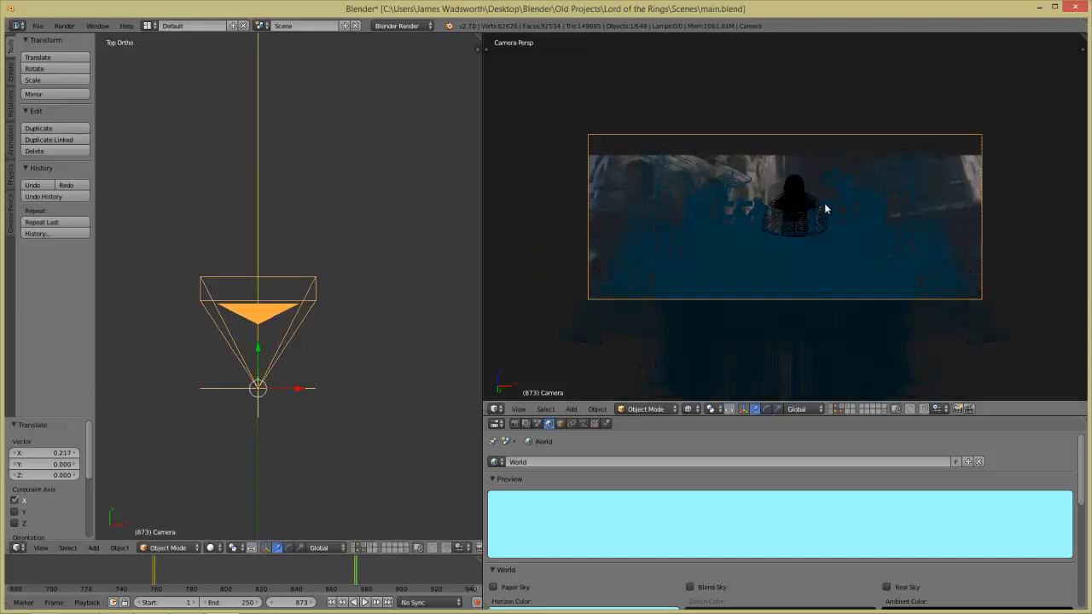
pyautogui.scroll(1, 825, 209)
pyautogui.press('z')
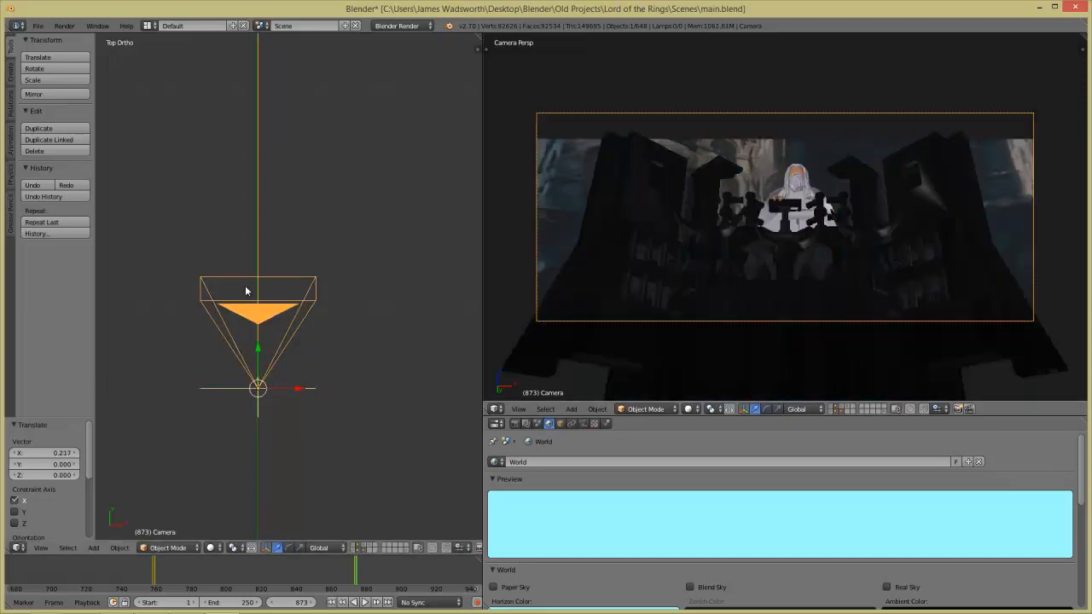
# - Rotate the camera 5° in the right side view
pyautogui.press('KP_3')
pyautogui.scroll(-8, 260, 375)
pyautogui.press('r')
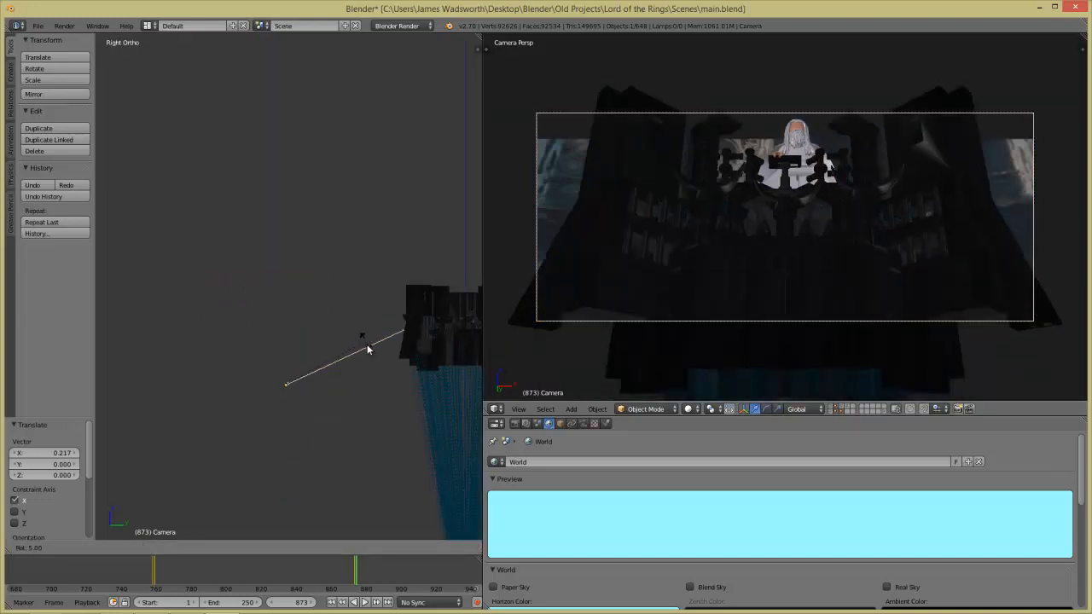
pyautogui.click(368, 344)
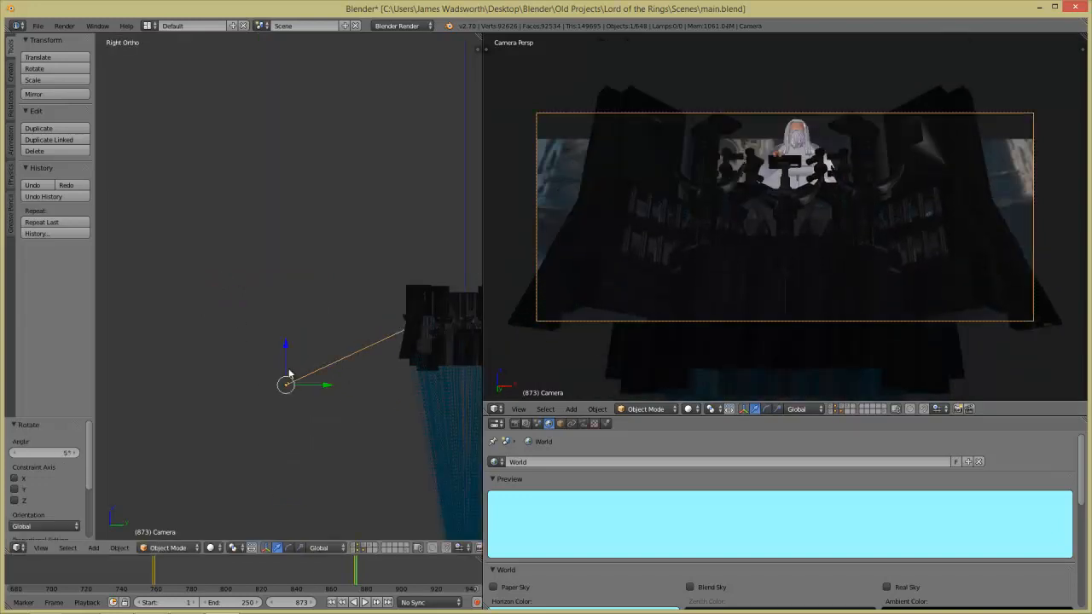
# - Raise the camera about 6.24 along the Z axis and insert a LocRot keyframe at frame 873
pyautogui.press('g')
pyautogui.press('z')
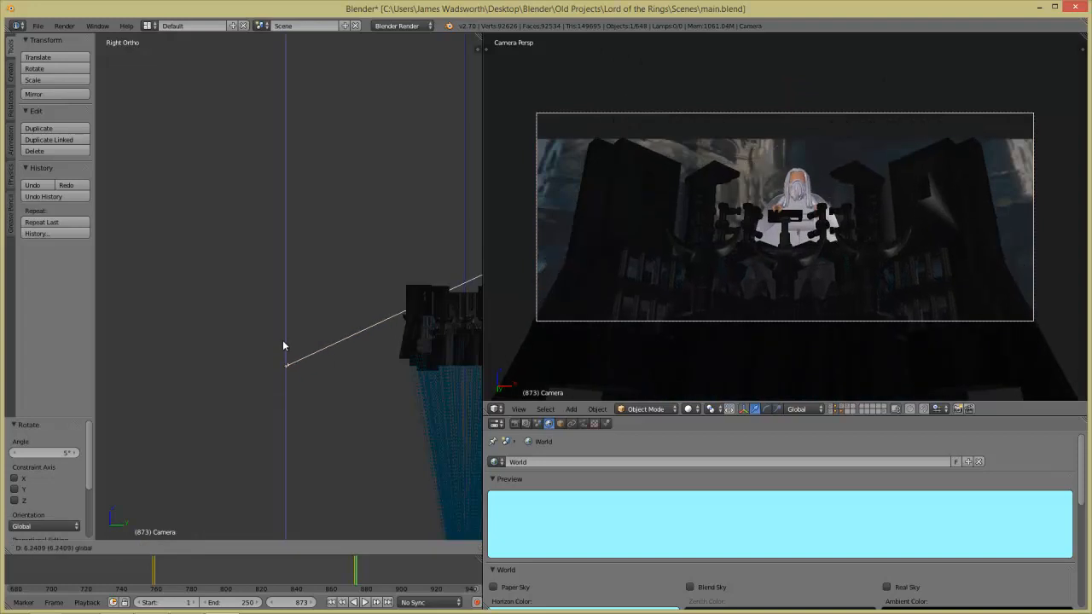
pyautogui.click(285, 345)
pyautogui.press('i')
pyautogui.click(284, 342)
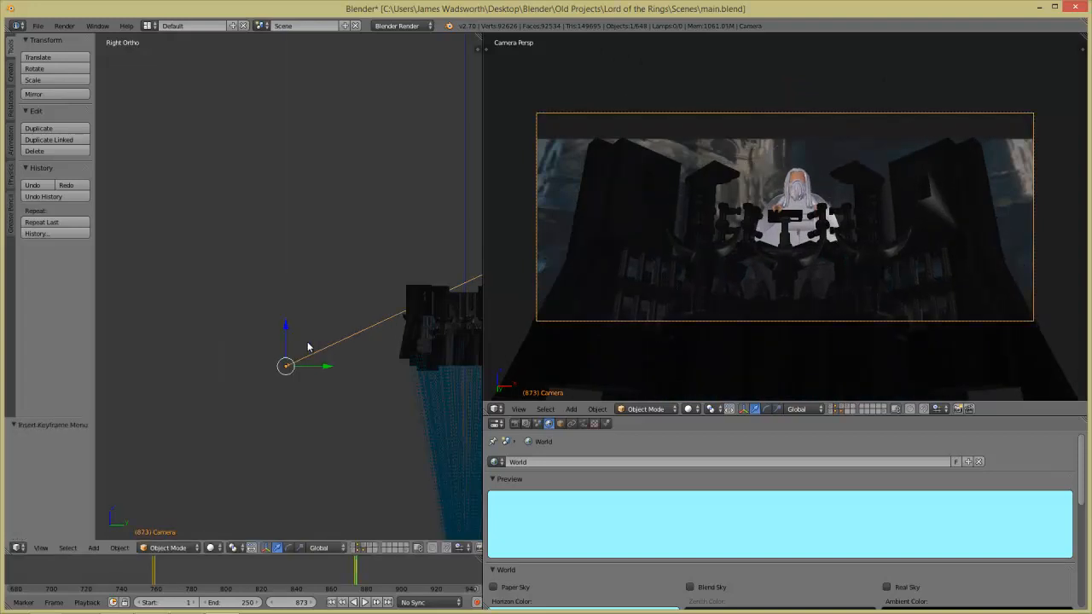
# - Go to frame 918 and move the camera -80 in Y and -40 in Z in the side view
pyautogui.scroll(-4, 375, 372)
pyautogui.moveTo(355, 578); pyautogui.dragTo(312, 577, button='middle')
pyautogui.moveTo(318, 577); pyautogui.dragTo(390, 580)
pyautogui.keyDown('shift'); pyautogui.moveTo(380, 413); pyautogui.dragTo(402, 407, button='middle'); pyautogui.keyUp('shift')
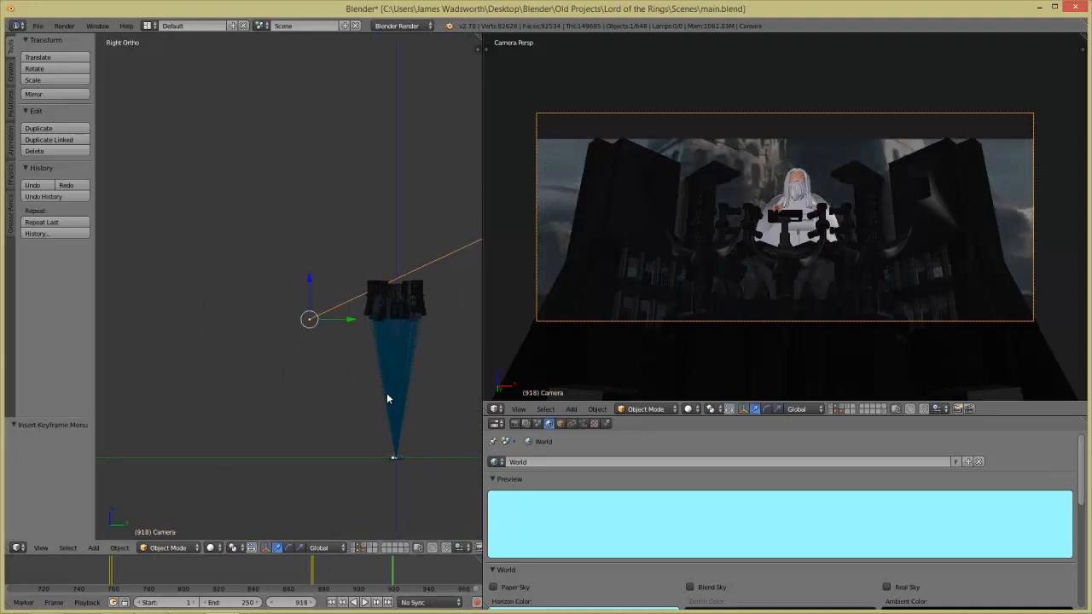
pyautogui.press('g')
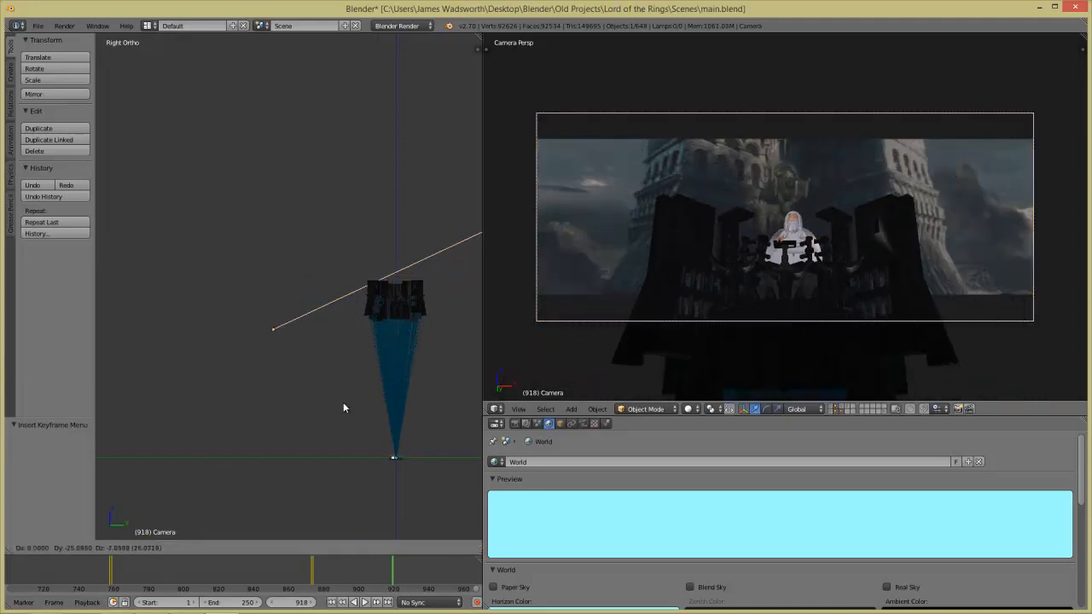
pyautogui.press('Return')
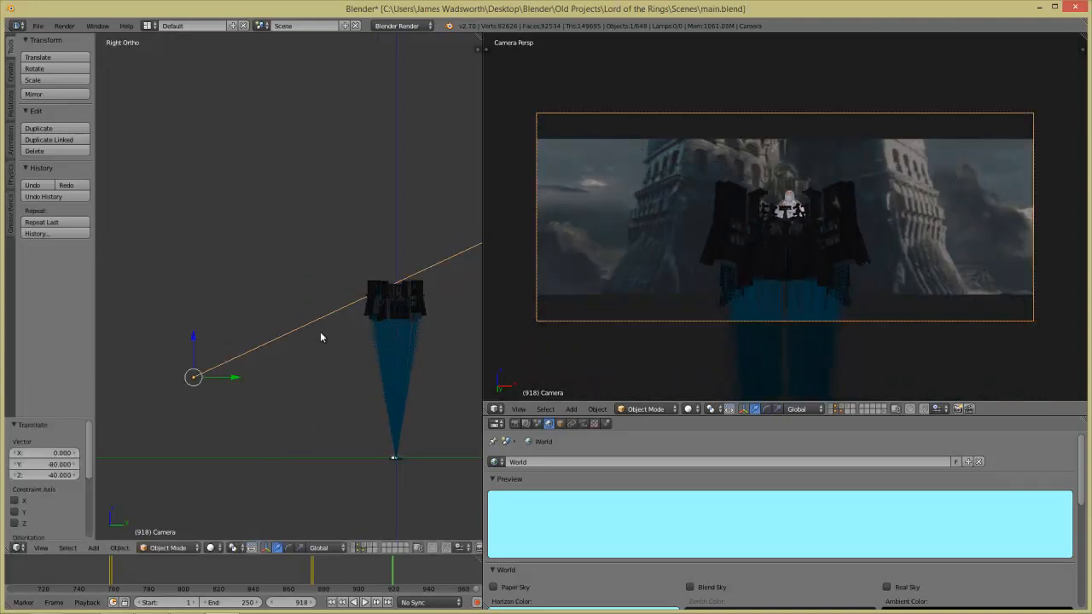
# - Rotate the camera about 2.37° and insert a LocRot keyframe at frame 918
pyautogui.press('r')
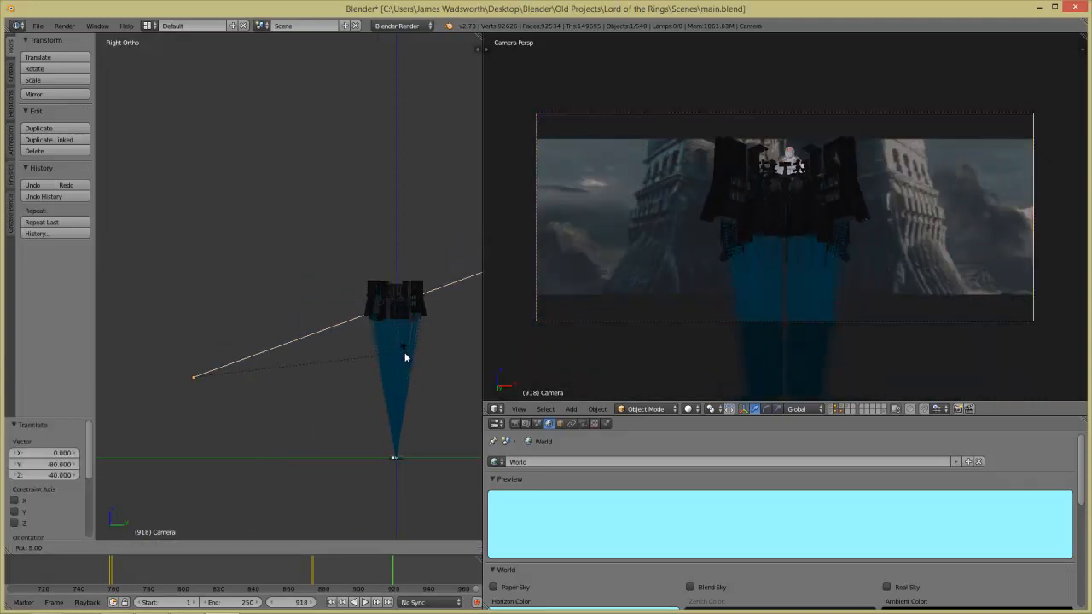
pyautogui.press('Return')
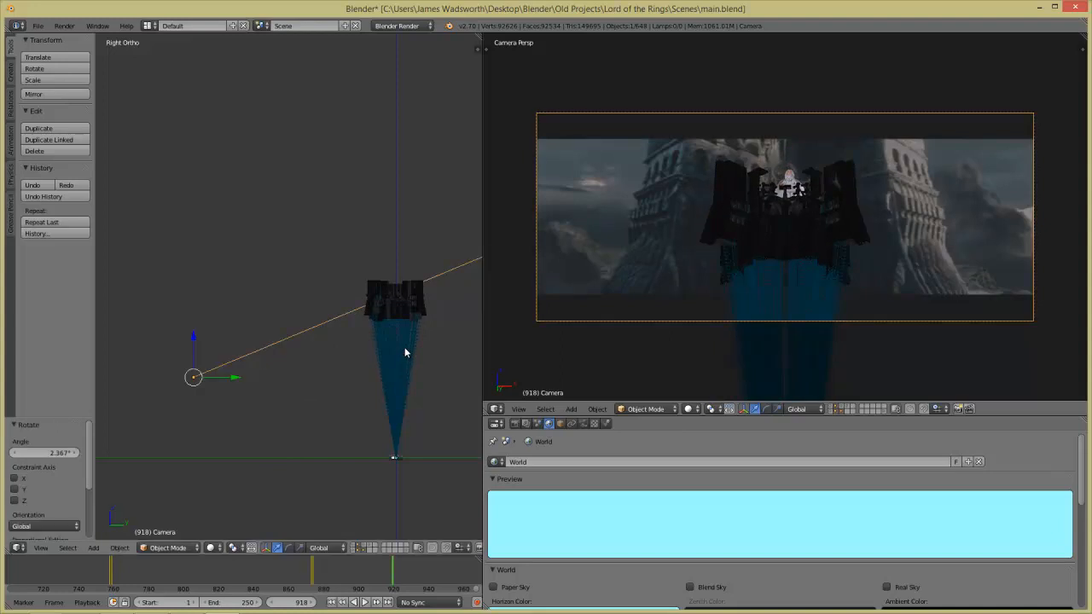
pyautogui.press('i')
pyautogui.click(404, 347)
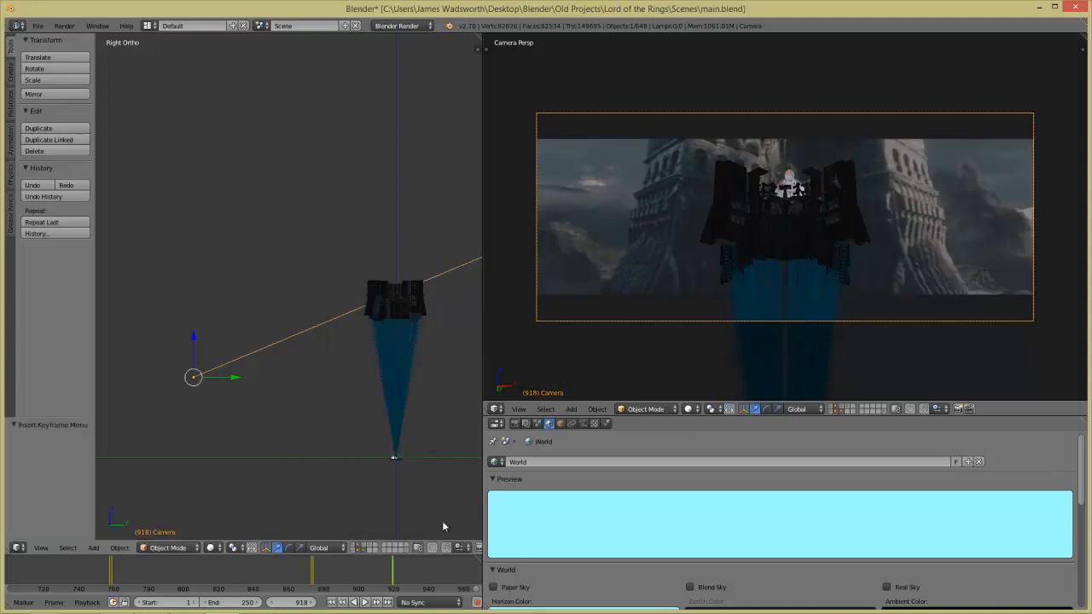
# - Go to frame 982 and move the camera -70 in Y and -20 in Z, farther from the tower
pyautogui.moveTo(441, 561); pyautogui.dragTo(348, 568, button='middle')
pyautogui.moveTo(302, 570); pyautogui.dragTo(415, 585)
pyautogui.press('g')
pyautogui.click(284, 358)
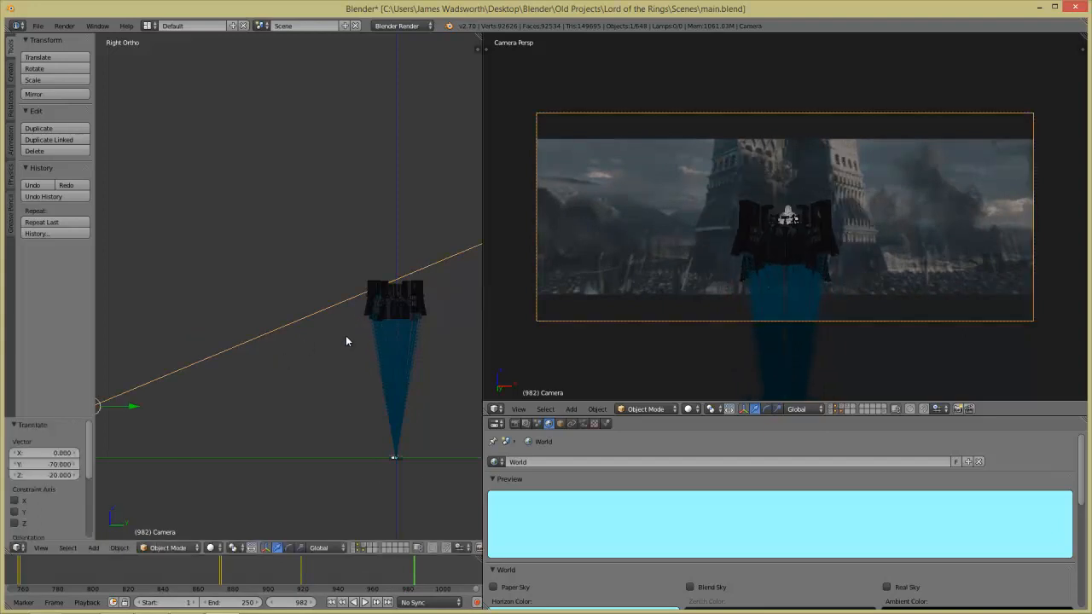
# - Rotate the camera about 6° and insert a LocRot keyframe at frame 982
pyautogui.press('r')
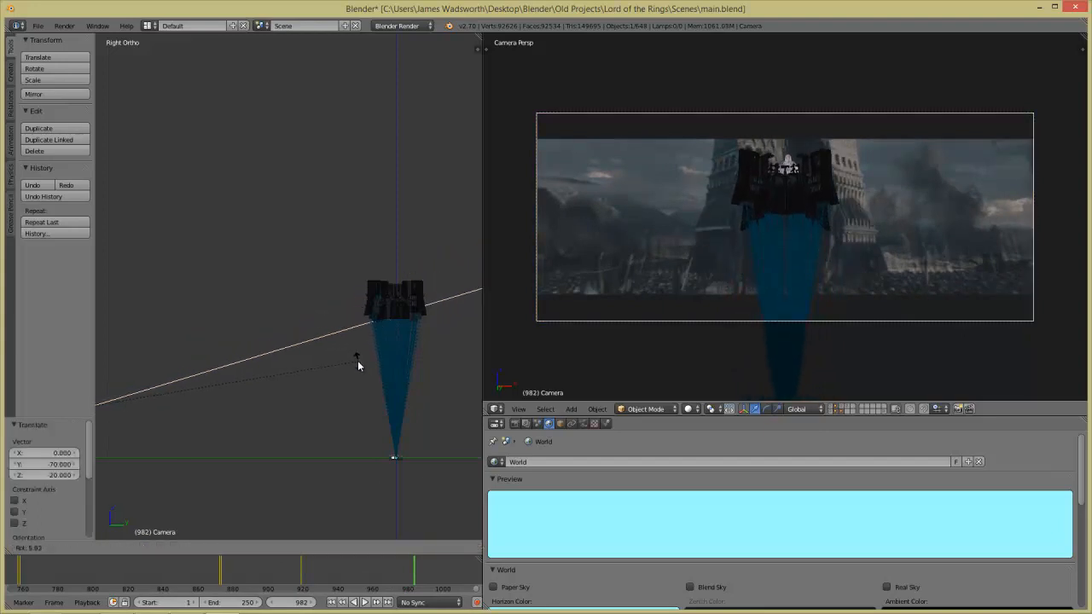
pyautogui.click(360, 371)
pyautogui.keyDown('shift'); pyautogui.moveTo(362, 379); pyautogui.dragTo(442, 323, button='middle'); pyautogui.keyUp('shift')
pyautogui.press('i')
pyautogui.click(359, 358)
# - Go to frame 1028 and move the camera -60 in Y and -20 in Z in the side view
pyautogui.moveTo(429, 571); pyautogui.dragTo(309, 570, button='middle')
pyautogui.moveTo(302, 570); pyautogui.dragTo(376, 577)
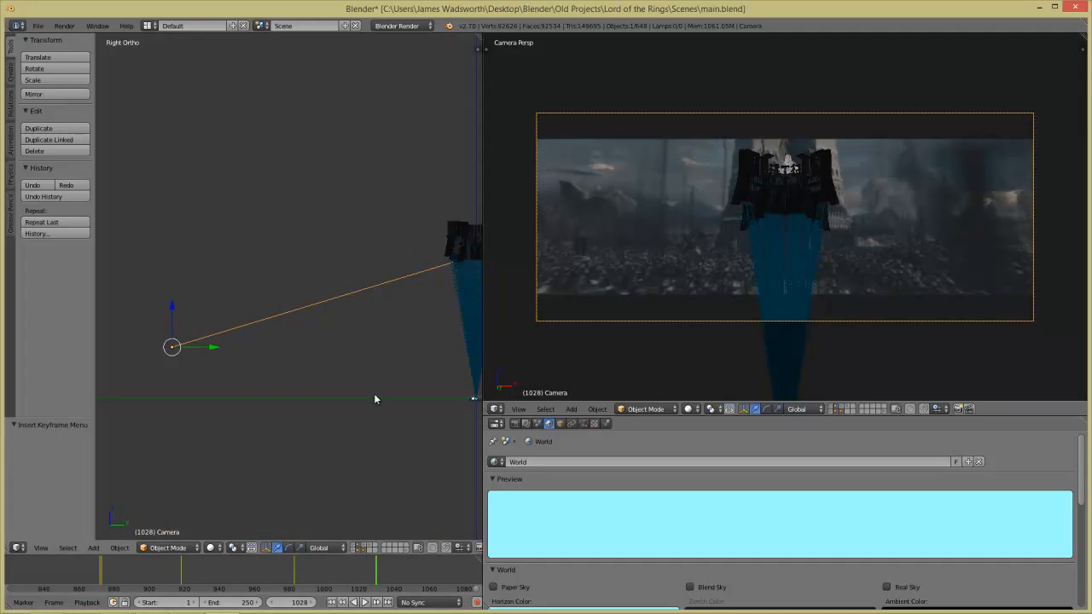
pyautogui.press('g')
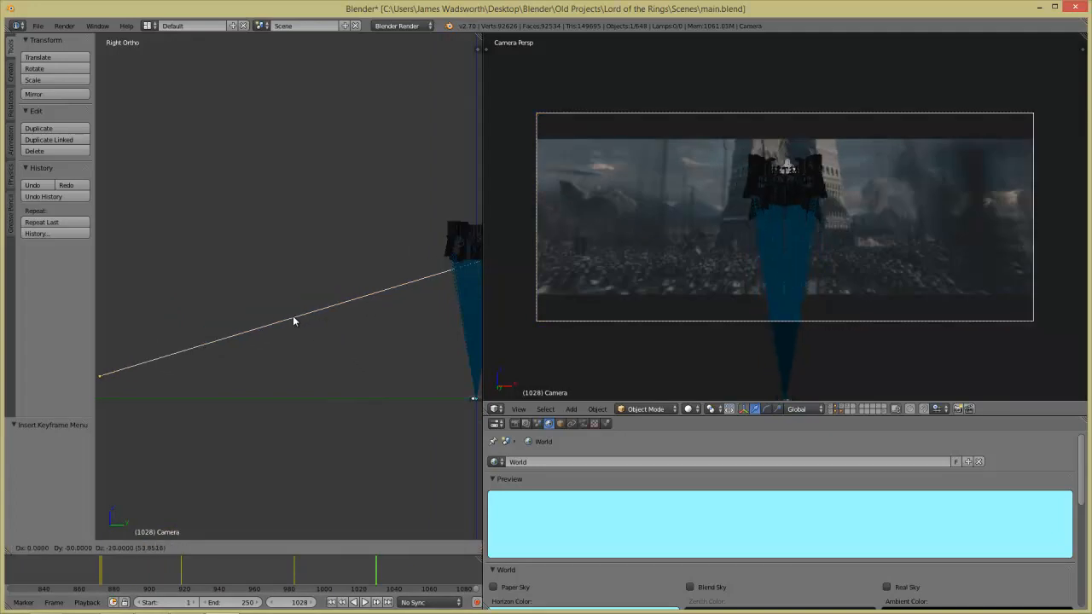
pyautogui.click(279, 327)
# - Rotate the camera about 3° and insert a LocRot keyframe at frame 1028
pyautogui.scroll(-2, 279, 326)
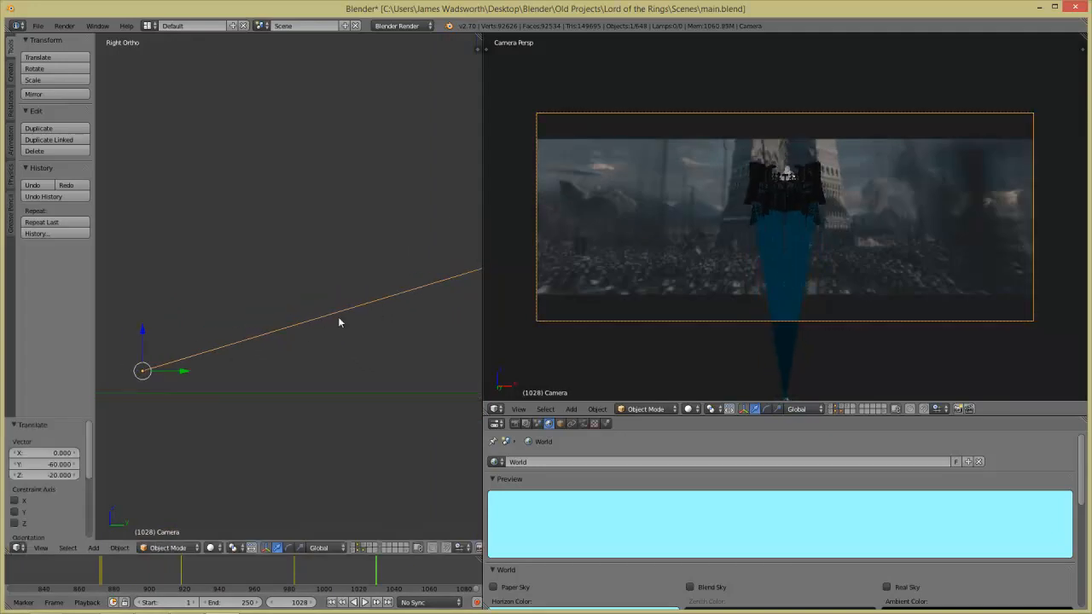
pyautogui.scroll(1, 328, 324)
pyautogui.scroll(-1, 367, 305)
pyautogui.press('r')
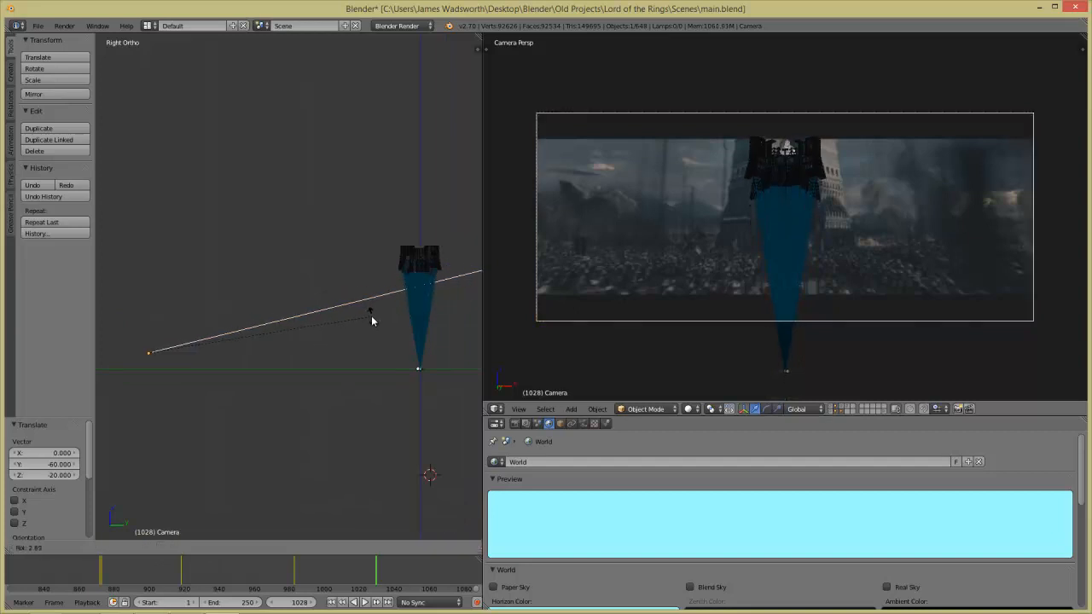
pyautogui.click(371, 319)
pyautogui.press('i')
pyautogui.click(373, 317)
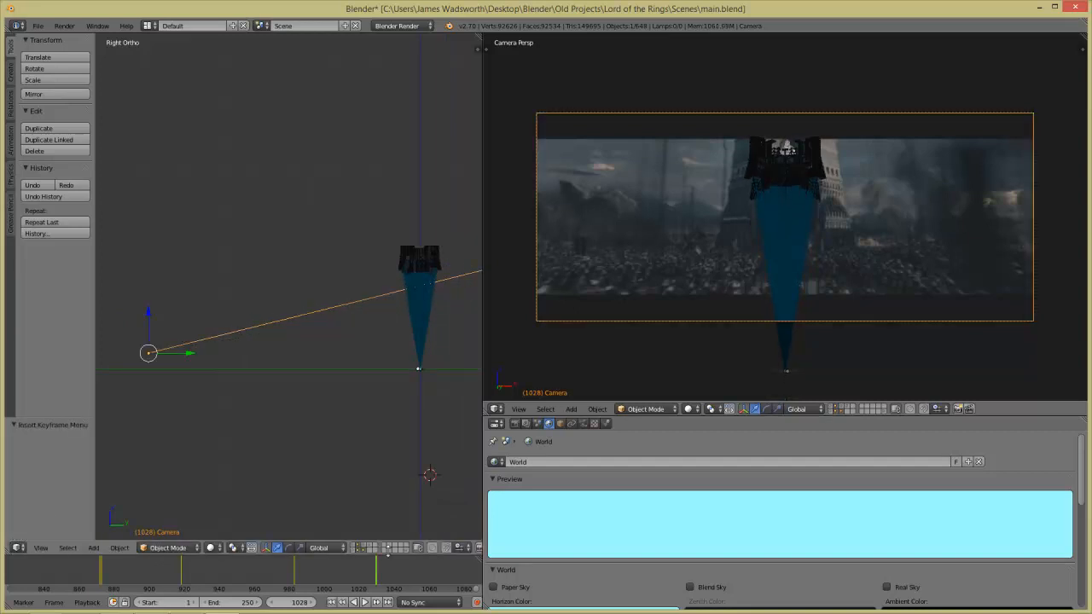
# - Scrub the timeline through the reference footage and stop at frame 1248
pyautogui.moveTo(371, 570); pyautogui.dragTo(308, 563, button='middle')
pyautogui.moveTo(322, 577)
pyautogui.mouseDown()
pyautogui.moveTo(474, 585)
pyautogui.moveTo(25, 590)
pyautogui.mouseUp()
pyautogui.scroll(-4, 128, 575)
pyautogui.moveTo(308, 575)
pyautogui.mouseDown()
pyautogui.moveTo(458, 588)
pyautogui.moveTo(445, 583)
pyautogui.mouseUp()
pyautogui.press('Right')
pyautogui.press('Right')
pyautogui.press('Right')
pyautogui.press('Right')
pyautogui.press('Right')
pyautogui.press('Right')
pyautogui.press('Left')
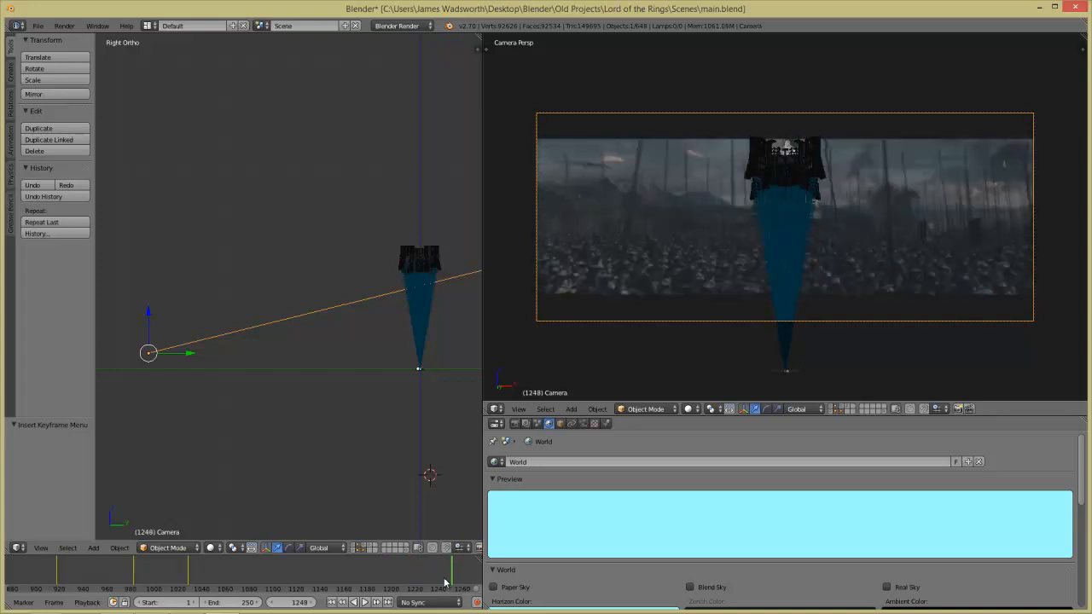
# - Move the camera away from the tower by -140 and a further -100 along Y in the side view
pyautogui.keyDown('shift'); pyautogui.moveTo(344, 321); pyautogui.dragTo(392, 330, button='middle'); pyautogui.keyUp('shift')
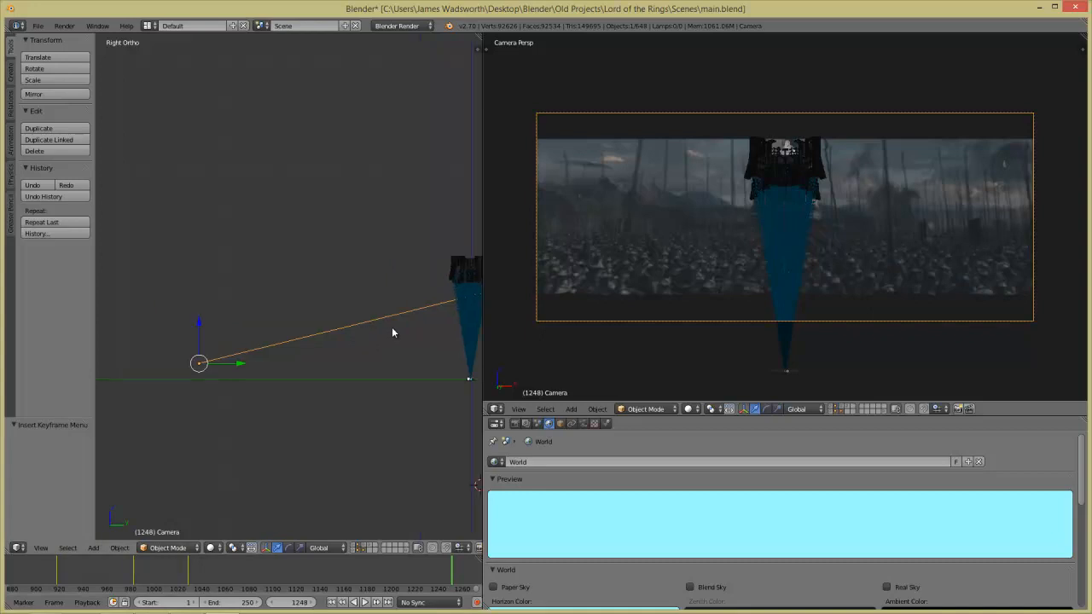
pyautogui.press('g')
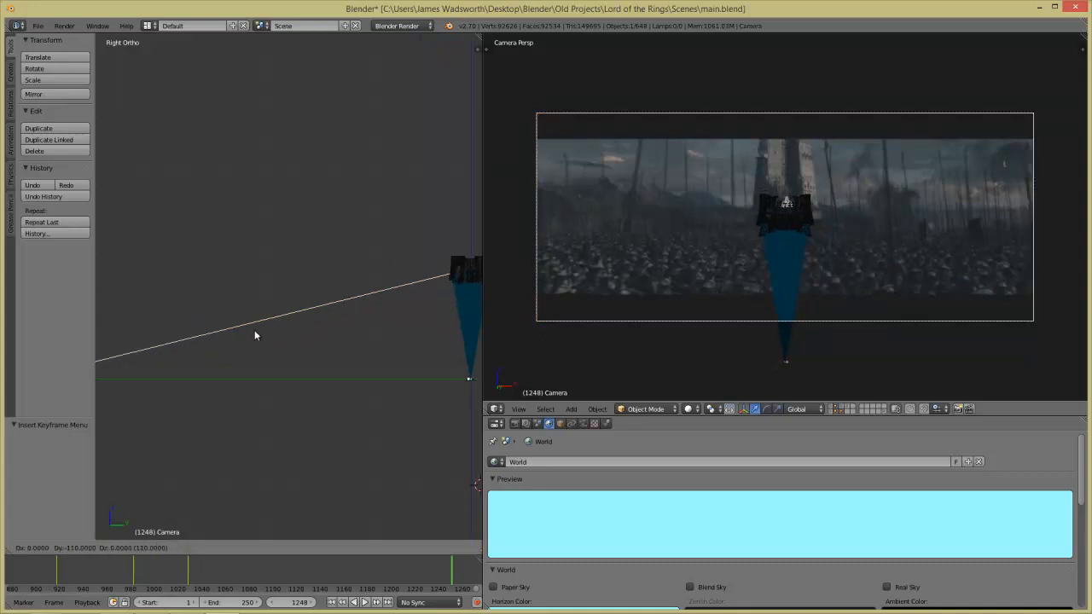
pyautogui.click(246, 331)
pyautogui.scroll(-3, 247, 331)
pyautogui.press('g')
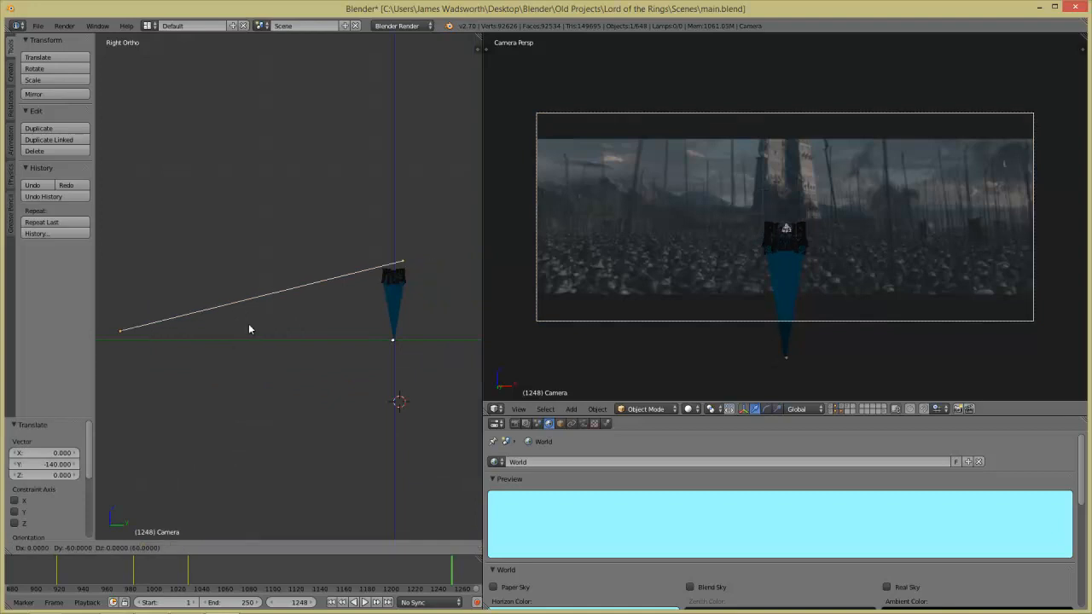
pyautogui.click(248, 329)
# - Rotate the camera 5° and move it 60 in Y back toward the tower
pyautogui.press('r')
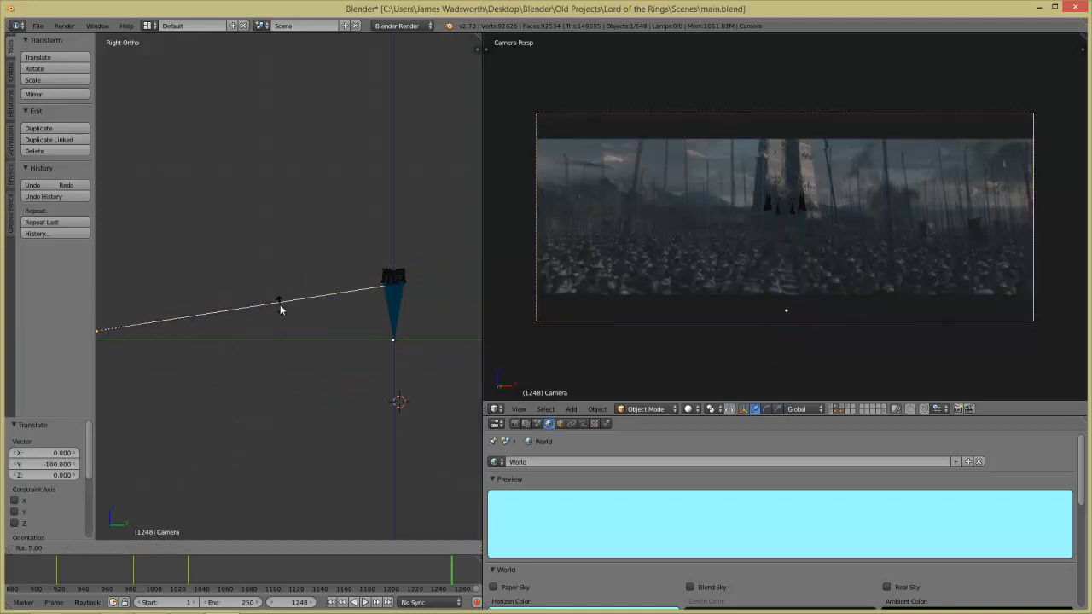
pyautogui.click(280, 309)
pyautogui.press('g')
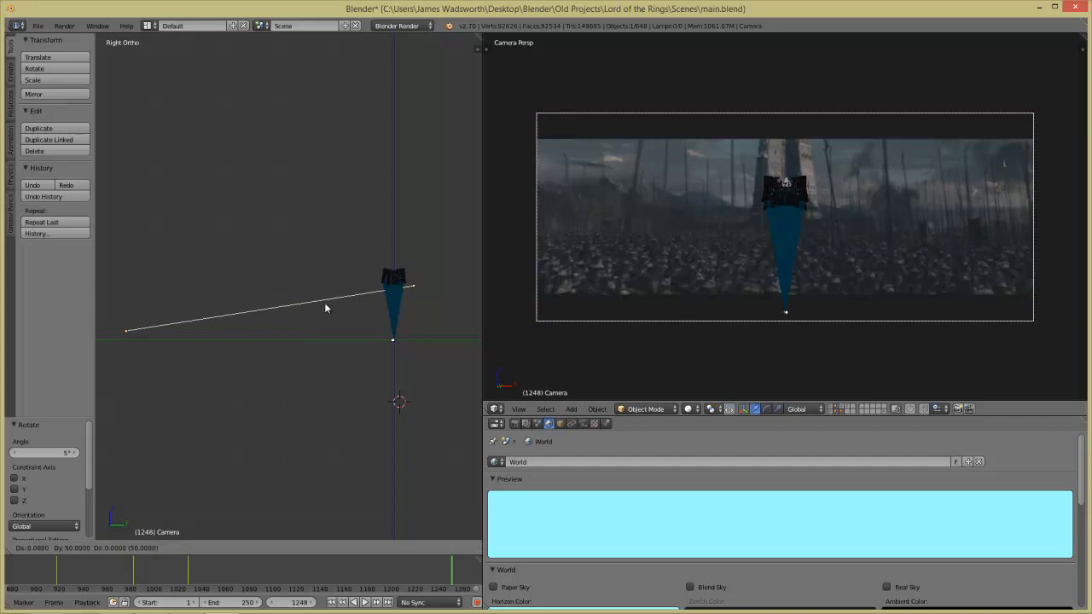
pyautogui.click(325, 308)
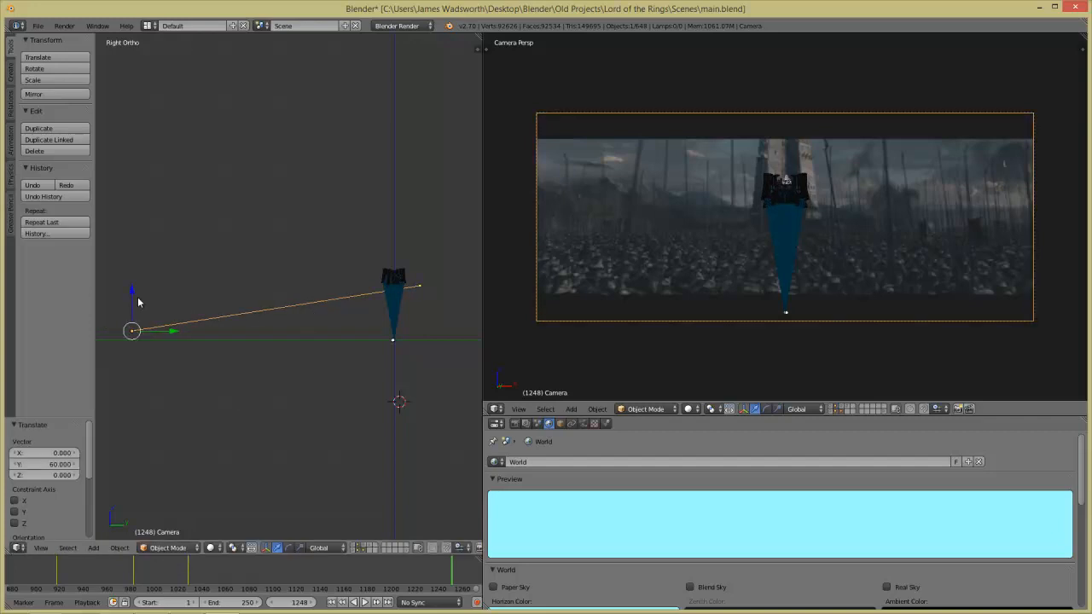
# - Lower the camera about 6.83 along the Z axis and rotate it another 5°
pyautogui.press('g')
pyautogui.press('z')
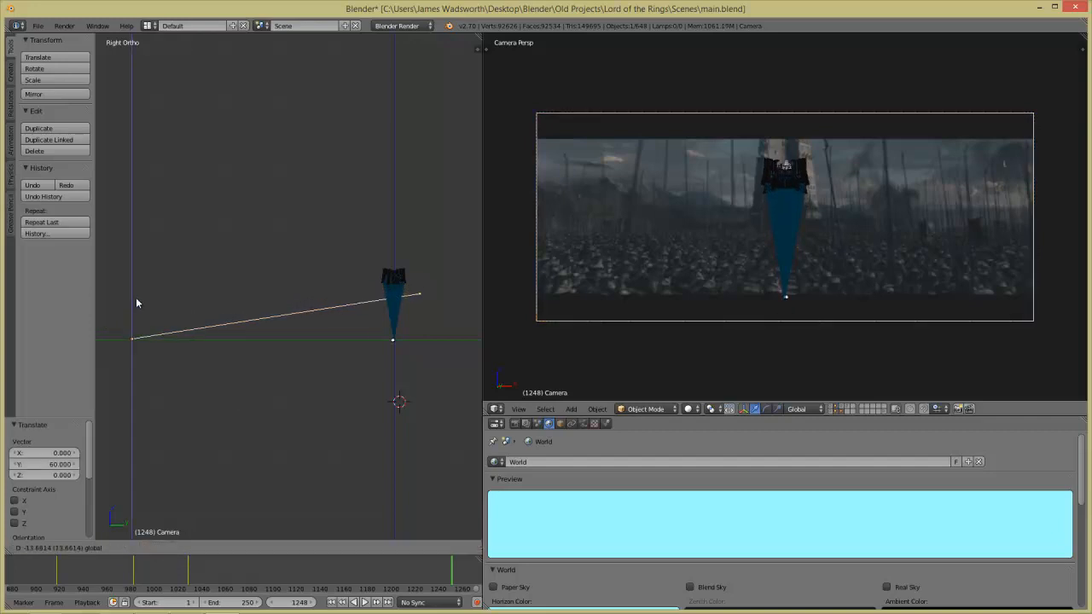
pyautogui.click(137, 299)
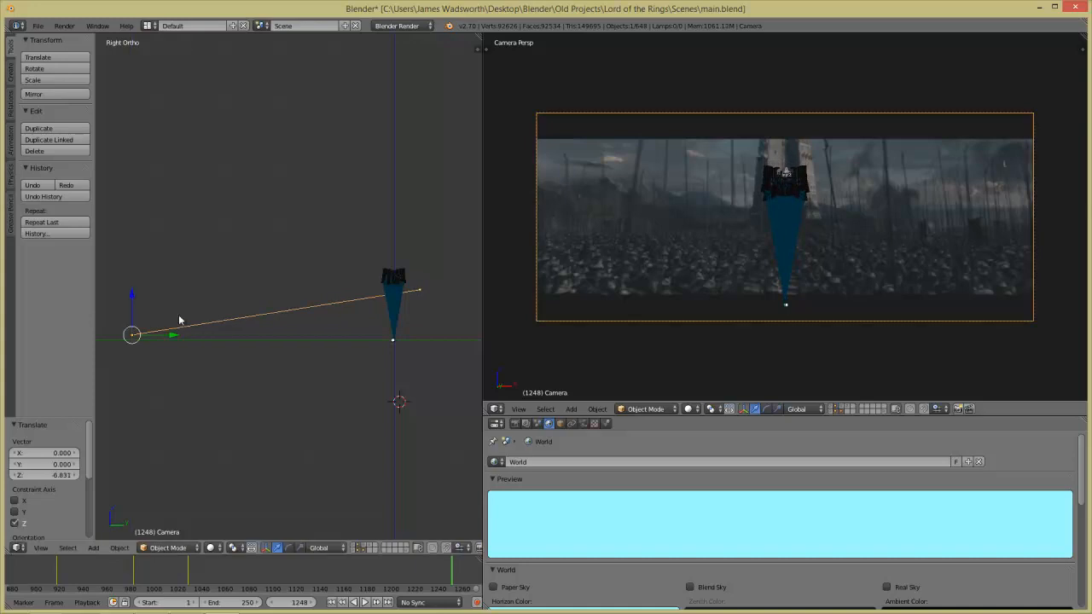
pyautogui.press('r')
pyautogui.click(278, 316)
# - Raise the camera 20 in Z and insert a LocRot keyframe at frame 1248
pyautogui.press('g')
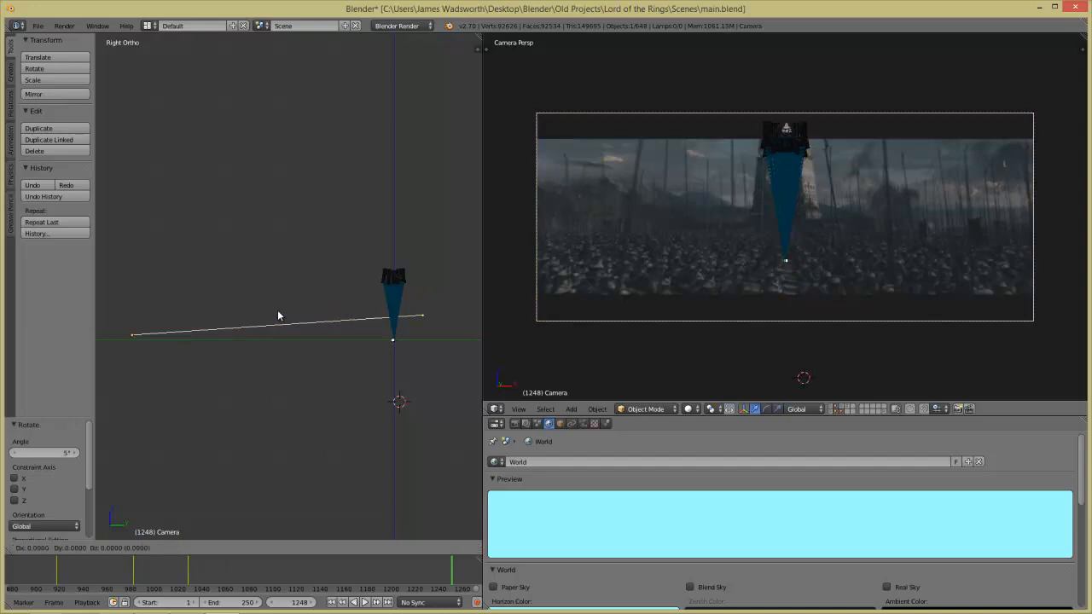
pyautogui.press('Return')
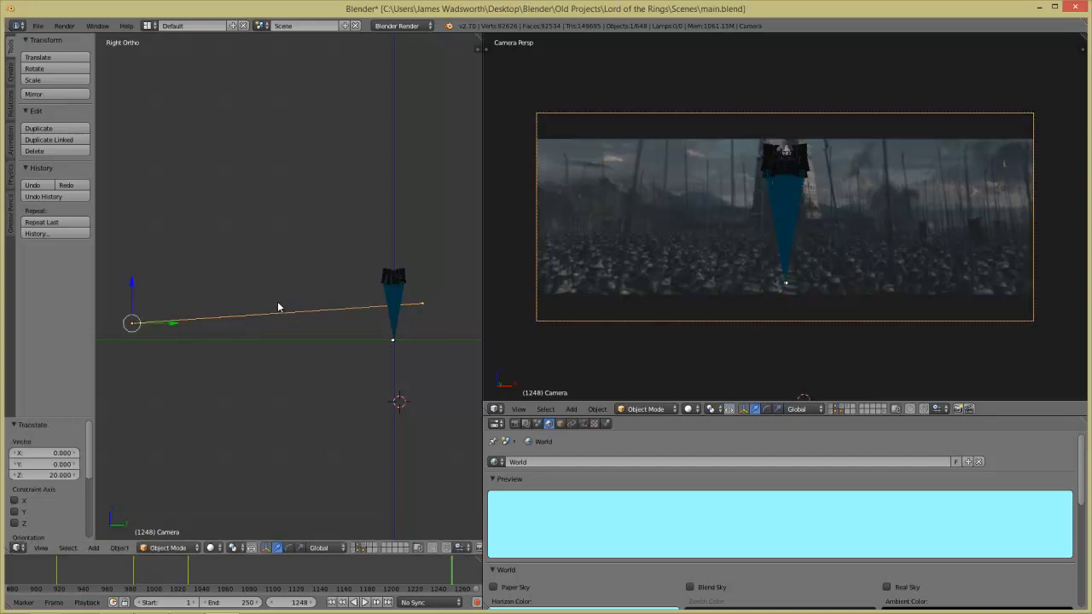
pyautogui.press('i')
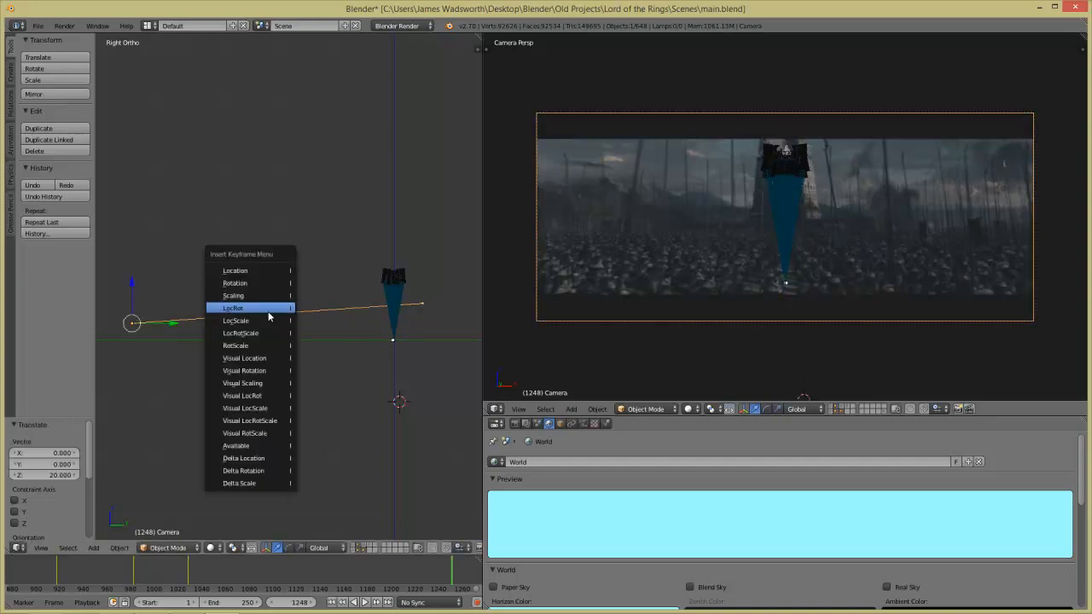
pyautogui.click(268, 315)
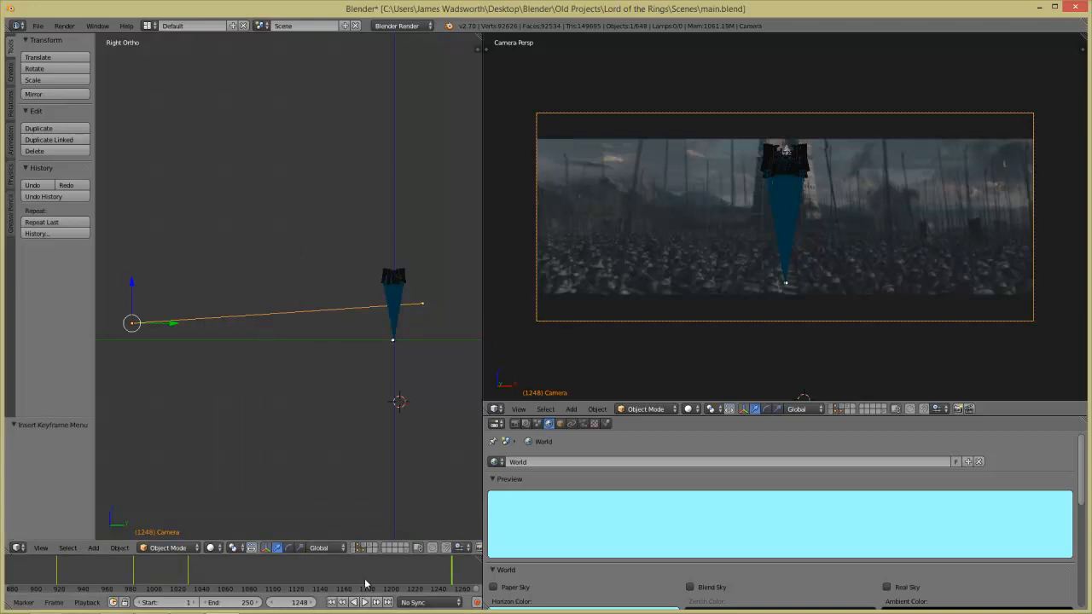
# - Turn off the background reference images in the camera view
pyautogui.scroll(-5, 352, 564)
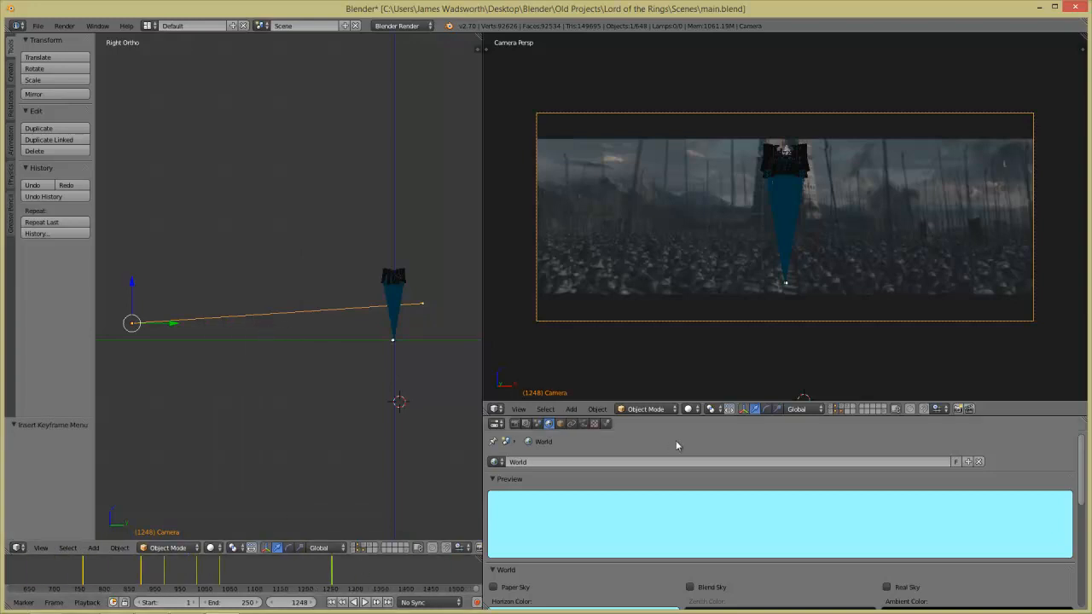
pyautogui.press('n')
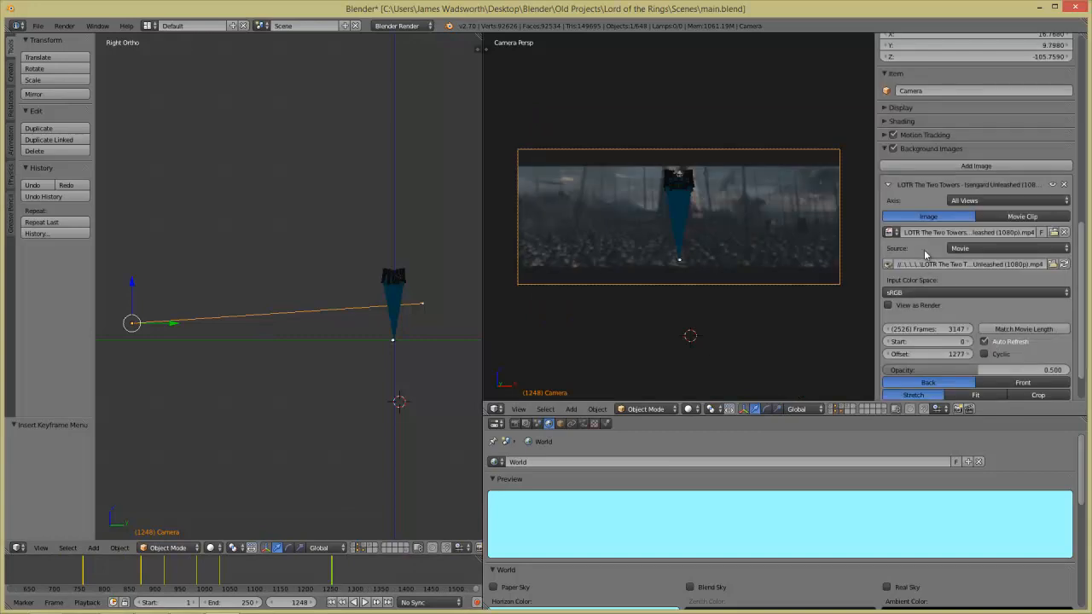
pyautogui.scroll(2, 917, 203)
pyautogui.click(893, 194)
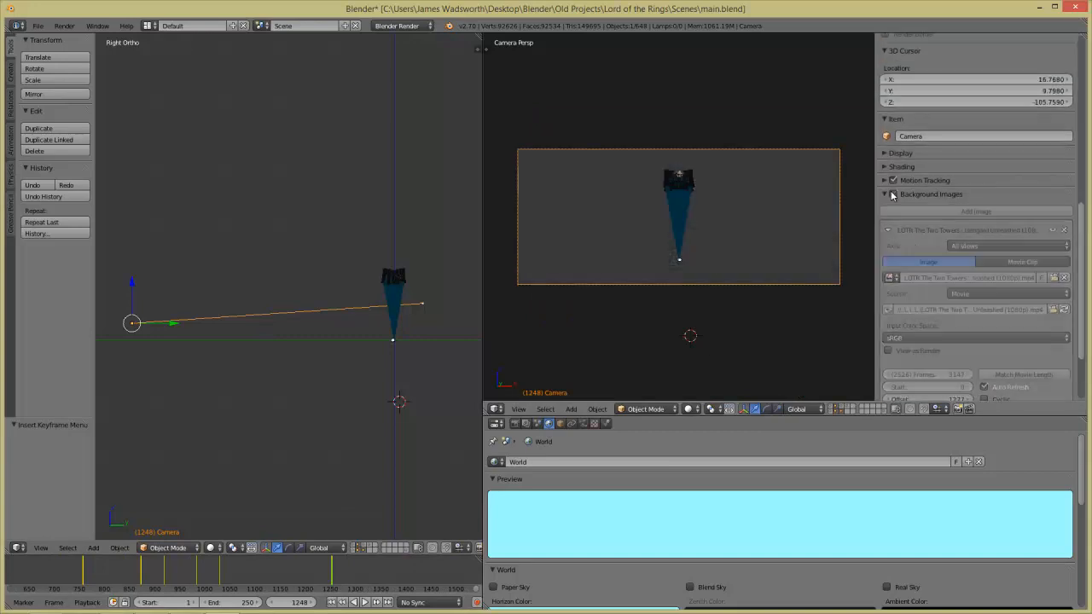
# - Scrub back through the timeline to review the camera animation of the earlier shots without the reference footage
pyautogui.moveTo(313, 576); pyautogui.dragTo(109, 576)
pyautogui.scroll(-1, 125, 576)
pyautogui.scroll(-3, 128, 578)
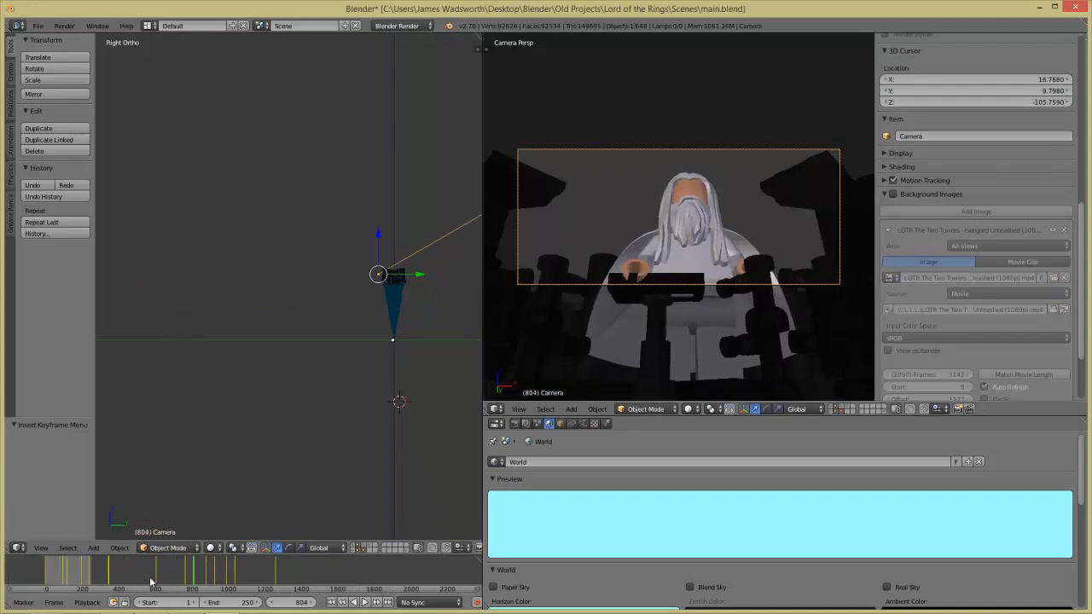
pyautogui.moveTo(43, 567); pyautogui.dragTo(160, 585)
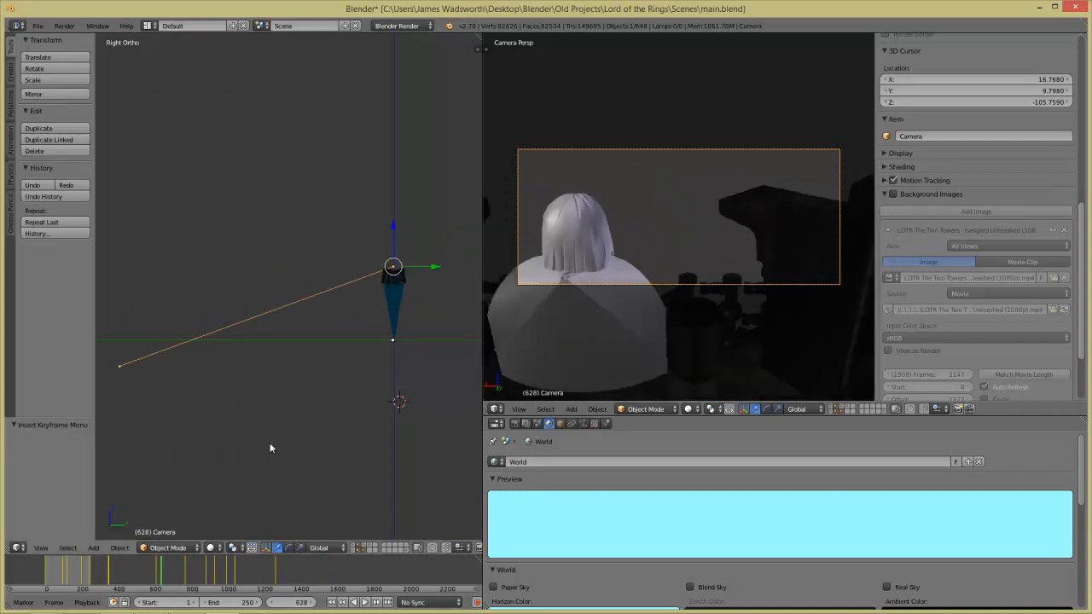
pyautogui.hotkey('shift', 'a')
pyautogui.hotkey('ctrl', 'a')
# - Run an OpenGL animation render from the camera view, then stop it and return to the scene
pyautogui.moveTo(446, 548); pyautogui.dragTo(322, 550, button='middle')
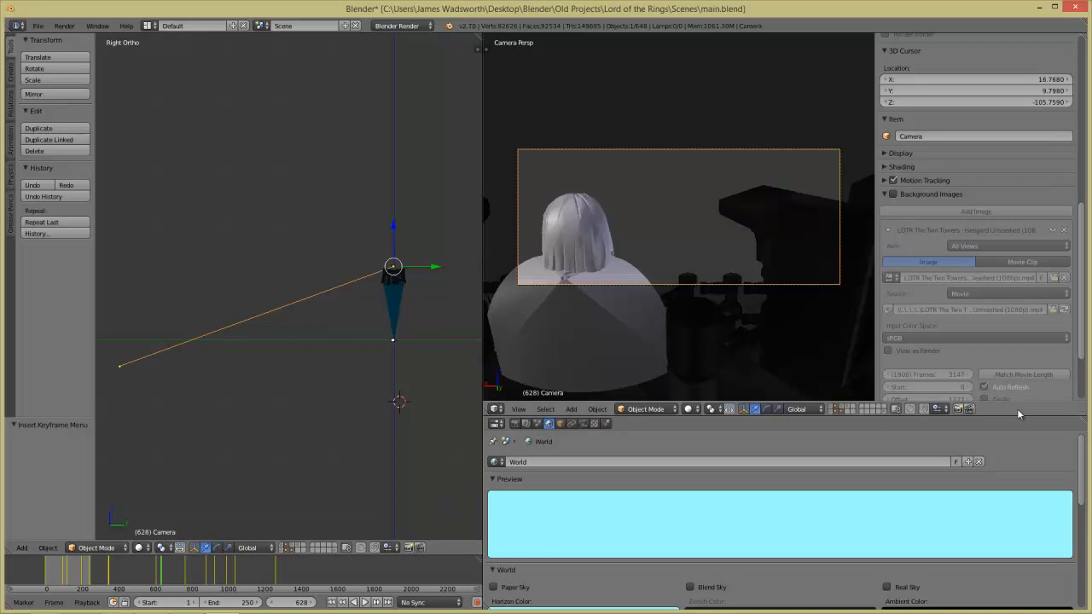
pyautogui.click(968, 410)
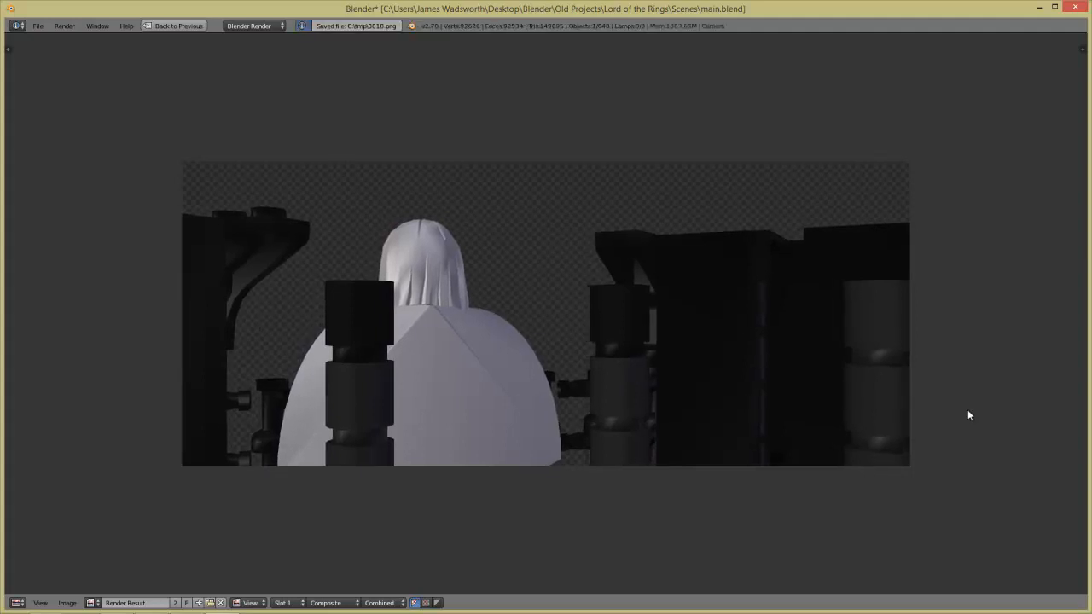
pyautogui.press('Escape')
# - Scrub the timeline back and forth around frames 915 to 964 to examine the camera's pull-back from the tower
pyautogui.scroll(-1, 410, 349)
pyautogui.moveTo(215, 565); pyautogui.dragTo(223, 570)
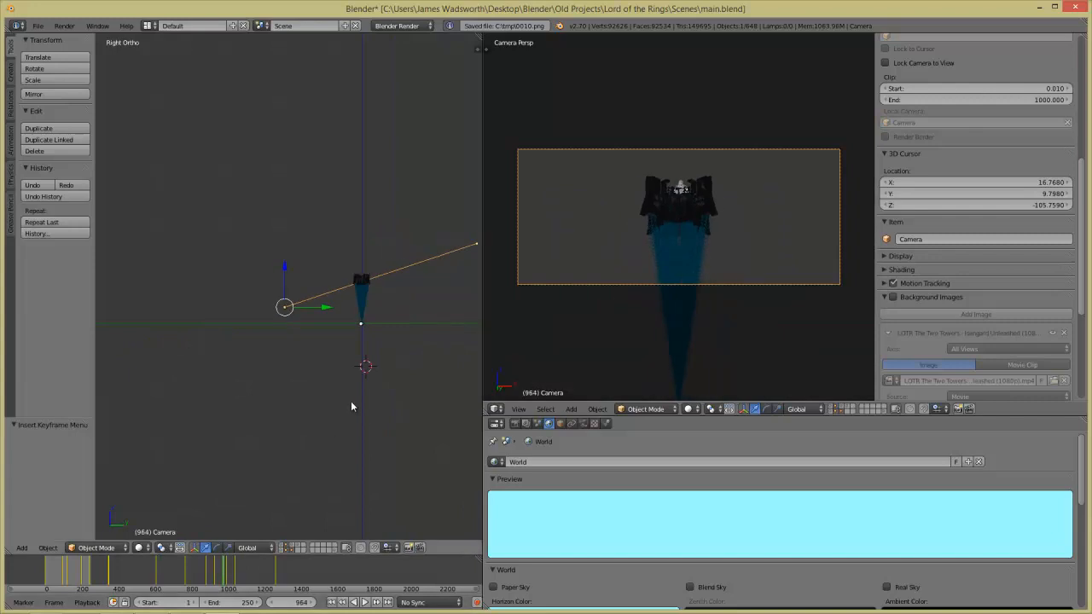
pyautogui.hotkey('ctrl', 'shift', 'a')
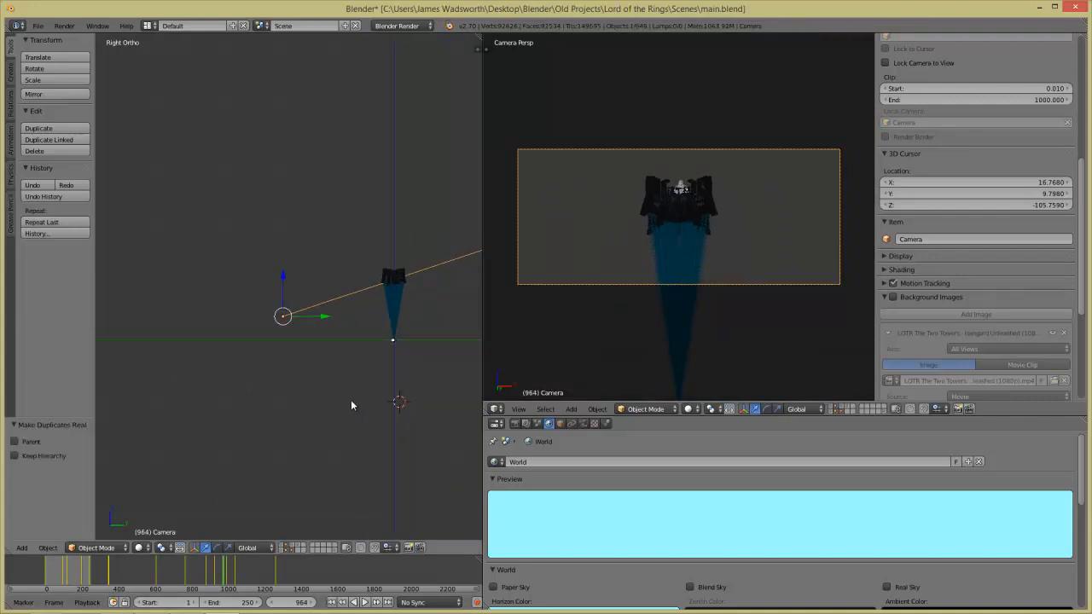
pyautogui.click(237, 572)
pyautogui.moveTo(237, 572); pyautogui.dragTo(291, 563)
pyautogui.moveTo(254, 596); pyautogui.dragTo(213, 579)
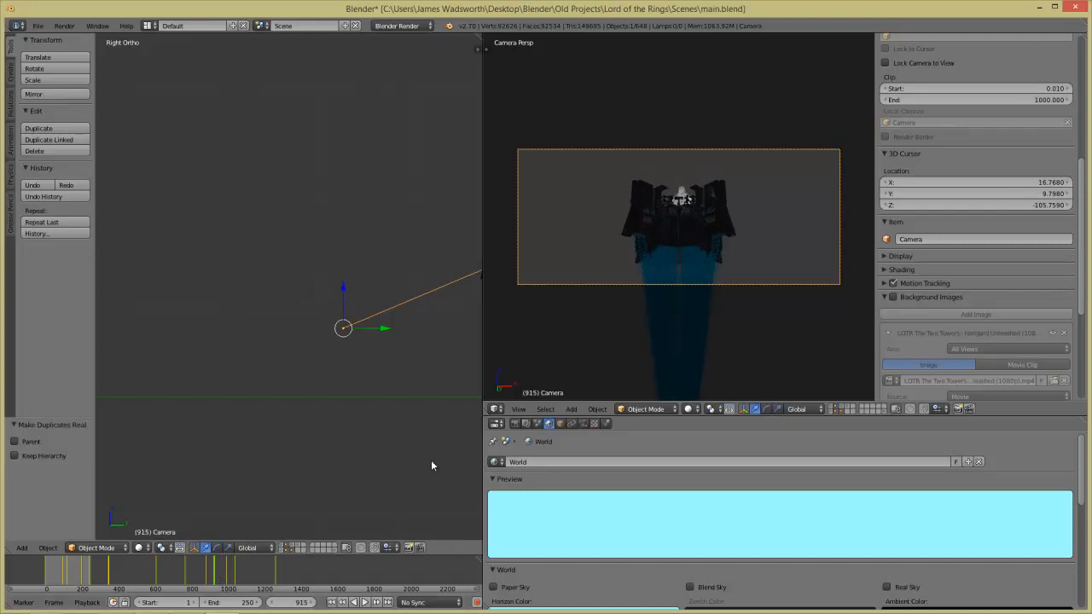
# - Show the Dope Sheet in place of the camera view and delete the two camera keyframes just before the one at frame 1248
pyautogui.click(503, 410)
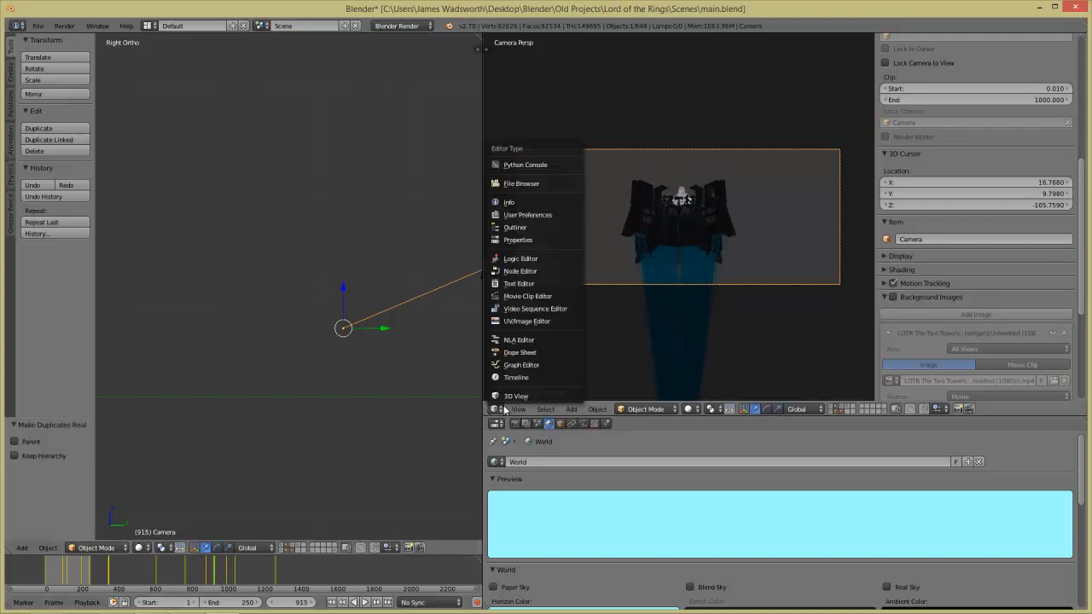
pyautogui.click(559, 353)
pyautogui.press('Home')
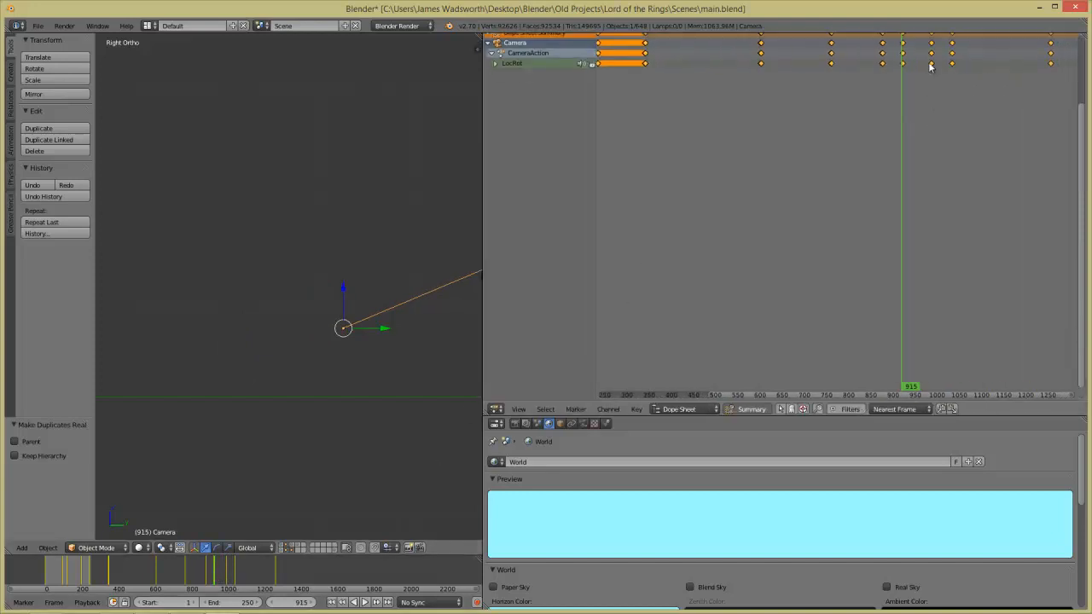
pyautogui.rightClick(936, 47)
pyautogui.press('x')
pyautogui.click(950, 44)
pyautogui.press('x')
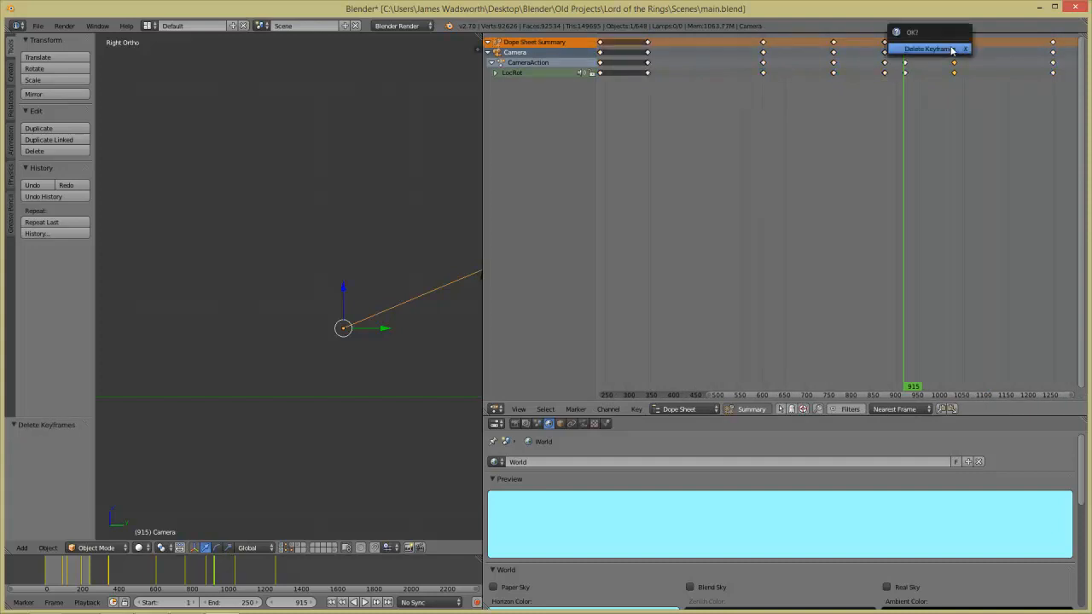
pyautogui.click(949, 48)
# - Step forward frame by frame from frame 867 to check the camera's path in the side view
pyautogui.click(883, 59)
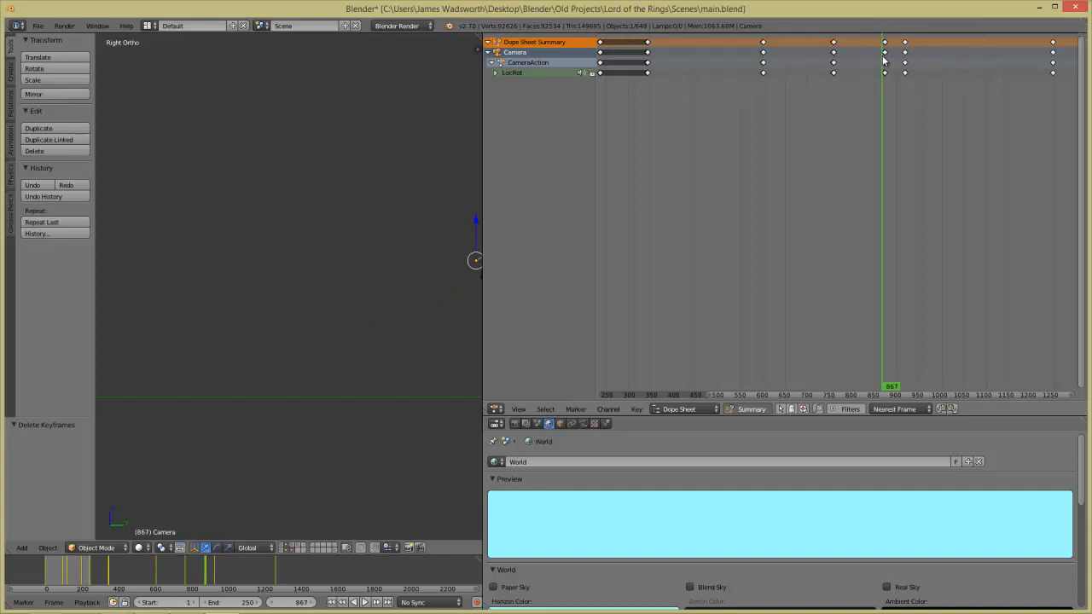
pyautogui.press('Right')
pyautogui.press('Right')
pyautogui.press('Right')
pyautogui.press('Right')
pyautogui.press('Right')
pyautogui.press('Right')
pyautogui.press('Right')
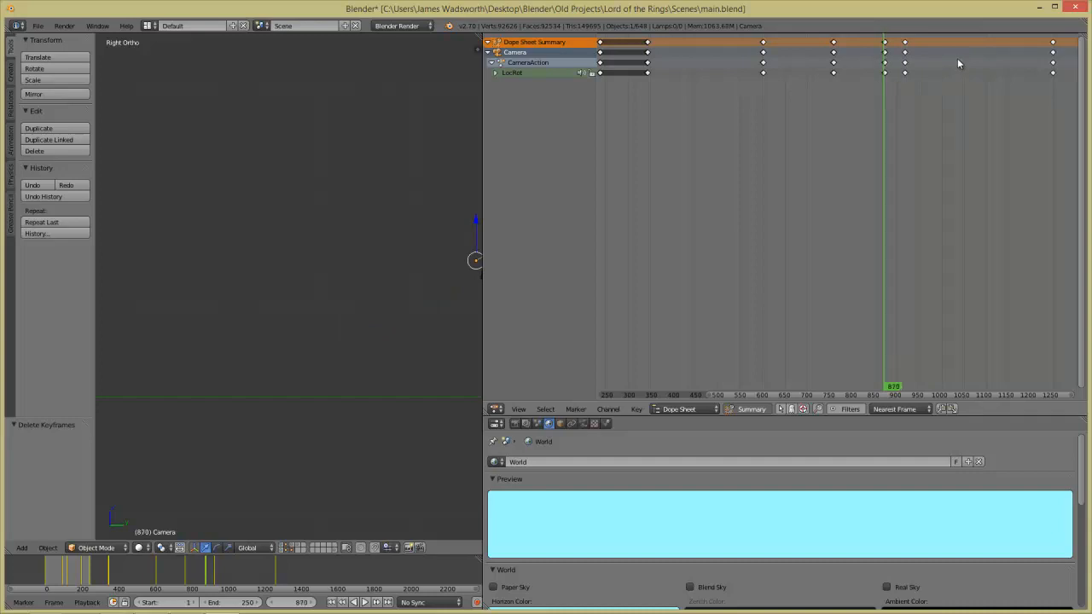
pyautogui.press('Right')
pyautogui.press('Right')
pyautogui.press('Right')
pyautogui.press('Right')
pyautogui.press('Right')
pyautogui.press('Right')
pyautogui.press('Right')
pyautogui.press('Right')
pyautogui.press('Right')
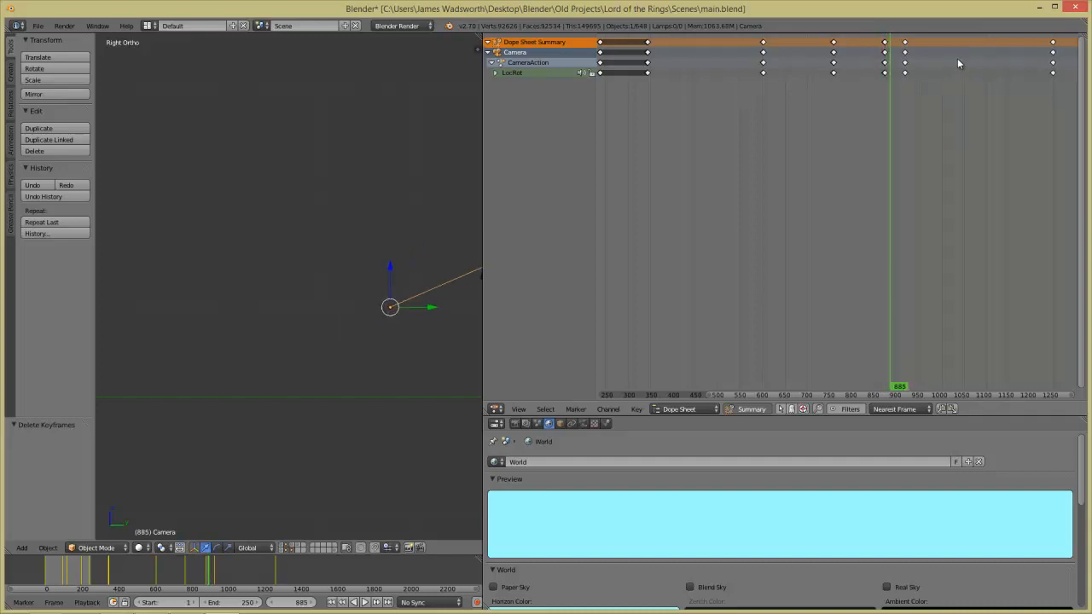
pyautogui.press('Right')
pyautogui.press('Right')
pyautogui.press('Right')
pyautogui.press('Right')
pyautogui.press('Right')
pyautogui.press('Right')
pyautogui.press('Right')
pyautogui.press('Right')
pyautogui.press('Right')
pyautogui.press('Right')
pyautogui.press('Right')
pyautogui.press('Right')
pyautogui.press('Right')
pyautogui.press('Right')
pyautogui.press('Right')
pyautogui.press('Right')
pyautogui.press('Right')
pyautogui.press('Right')
pyautogui.press('Right')
pyautogui.press('Right')
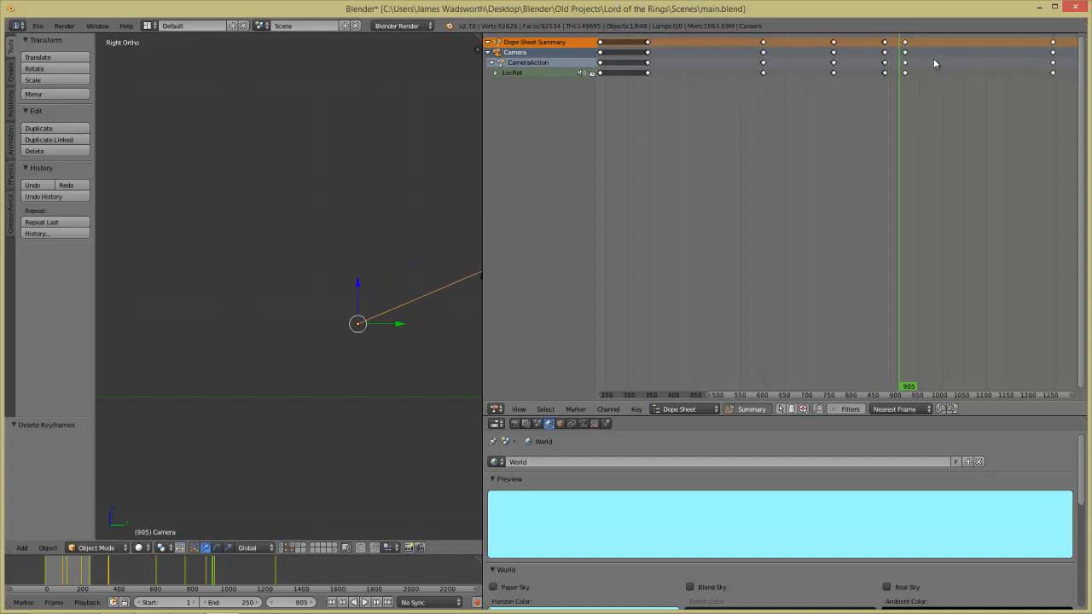
pyautogui.press('Right')
pyautogui.press('Right')
pyautogui.press('Right')
pyautogui.press('Right')
pyautogui.press('Right')
pyautogui.press('Right')
pyautogui.press('Right')
pyautogui.press('Right')
pyautogui.press('Right')
pyautogui.press('Right')
pyautogui.press('Right')
pyautogui.press('Right')
pyautogui.press('Right')
pyautogui.press('Right')
pyautogui.press('Right')
pyautogui.press('Right')
pyautogui.press('Right')
pyautogui.press('Right')
pyautogui.press('Right')
pyautogui.press('Right')
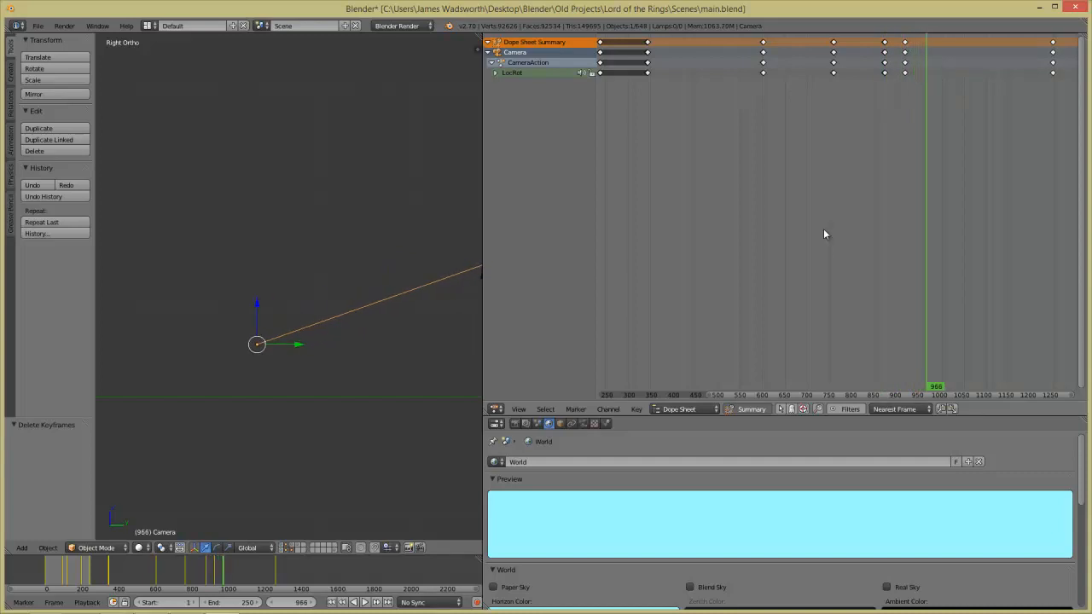
# - Restore the 3D camera view in place of the Dope Sheet and step through the frames up to 1282 to check the pull-back
pyautogui.click(500, 410)
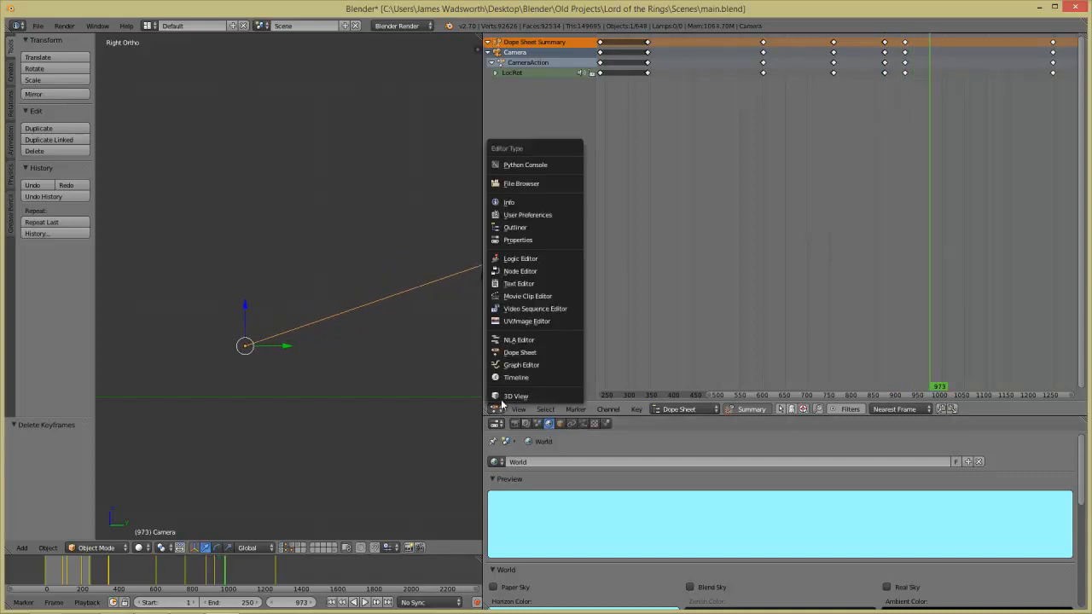
pyautogui.click(515, 396)
pyautogui.press('Right')
pyautogui.press('Right')
pyautogui.press('Right')
pyautogui.press('Right')
pyautogui.press('Right')
pyautogui.press('Right')
pyautogui.press('Right')
pyautogui.press('Right')
pyautogui.press('Right')
pyautogui.press('Right')
pyautogui.press('Right')
pyautogui.press('Right')
pyautogui.press('Right')
pyautogui.press('Right')
pyautogui.press('Right')
pyautogui.press('Right')
pyautogui.press('Right')
pyautogui.press('Right')
pyautogui.press('Right')
pyautogui.press('Right')
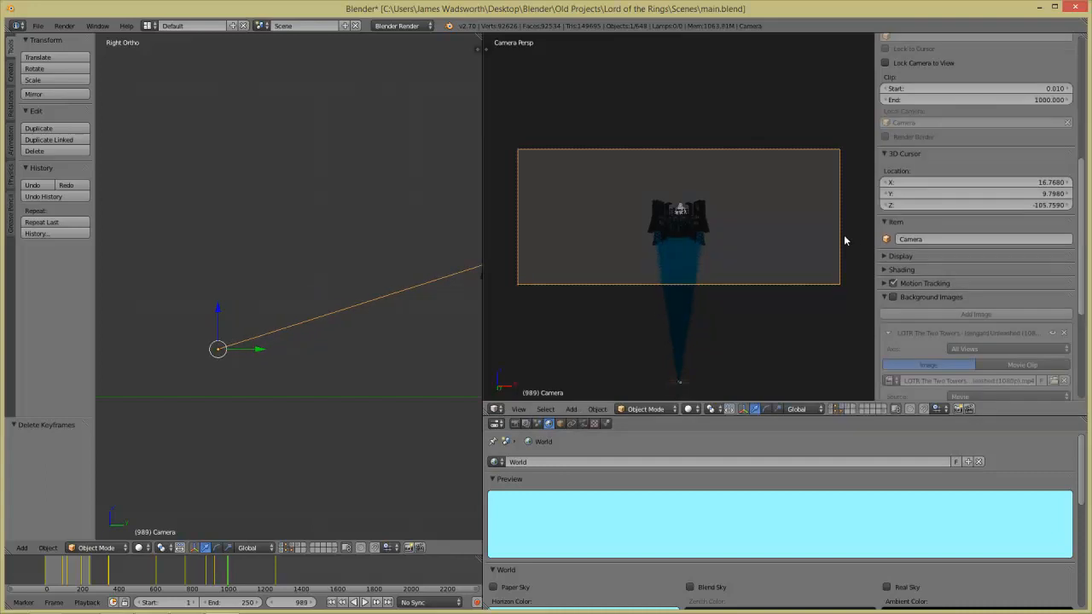
pyautogui.press('Right')
pyautogui.press('Right')
pyautogui.press('Right')
pyautogui.press('Right')
pyautogui.press('Right')
pyautogui.press('Right')
pyautogui.press('Right')
pyautogui.press('Right')
pyautogui.press('Right')
pyautogui.press('Right')
pyautogui.press('Right')
pyautogui.press('Right')
pyautogui.press('Right')
pyautogui.press('Right')
pyautogui.press('Right')
pyautogui.press('Right')
pyautogui.press('Right')
pyautogui.press('Right')
pyautogui.press('Right')
pyautogui.press('Right')
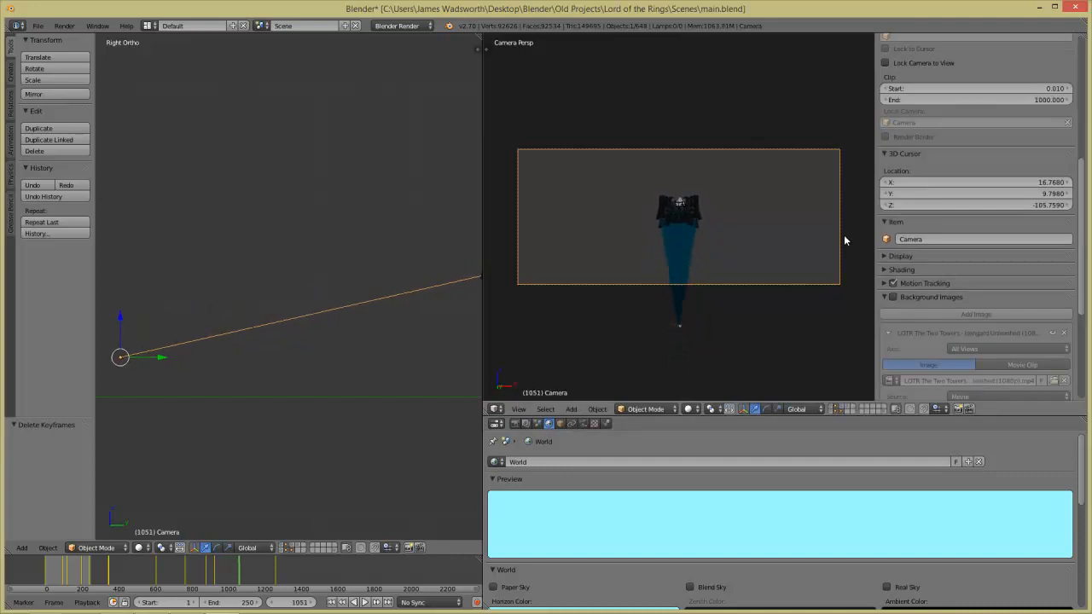
pyautogui.press('Right')
pyautogui.press('Right')
pyautogui.press('Right')
pyautogui.press('Right')
pyautogui.press('Right')
pyautogui.press('Right')
pyautogui.press('Right')
pyautogui.press('Right')
pyautogui.press('Right')
pyautogui.press('Right')
pyautogui.press('Right')
pyautogui.press('Right')
pyautogui.press('Right')
pyautogui.press('Right')
pyautogui.press('Right')
pyautogui.press('Right')
pyautogui.press('Right')
pyautogui.press('Right')
pyautogui.press('Right')
pyautogui.press('Right')
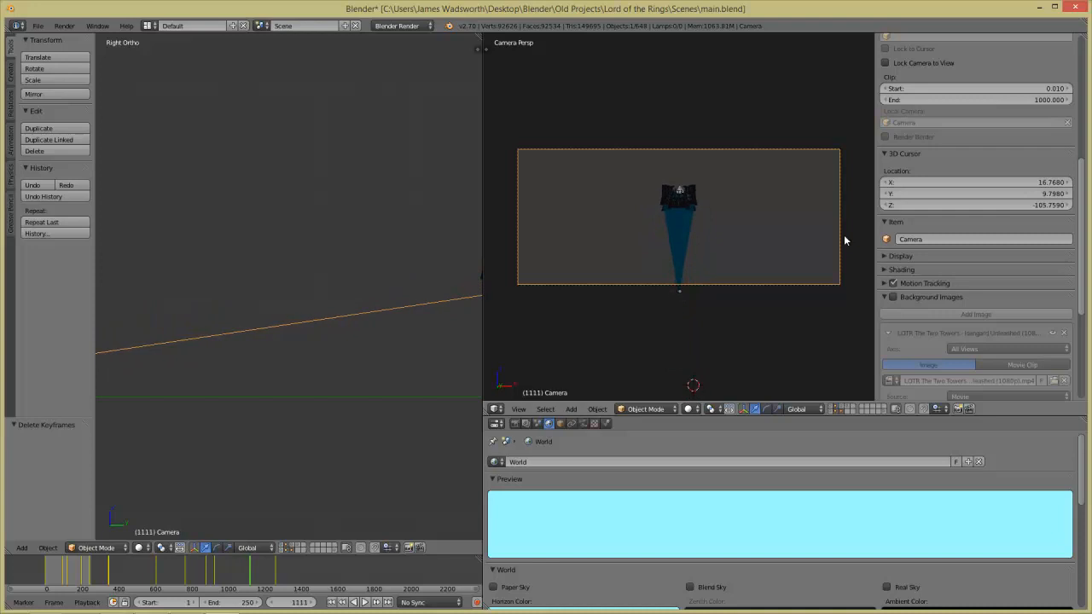
pyautogui.press('Right')
pyautogui.press('Right')
pyautogui.press('Right')
pyautogui.press('Right')
pyautogui.press('Right')
pyautogui.press('Right')
pyautogui.press('Right')
pyautogui.press('Right')
pyautogui.press('Right')
pyautogui.press('Right')
pyautogui.press('Right')
pyautogui.press('Right')
pyautogui.press('Right')
pyautogui.press('Right')
pyautogui.press('Right')
pyautogui.press('Right')
pyautogui.press('Right')
pyautogui.press('Right')
pyautogui.press('Right')
pyautogui.press('Right')
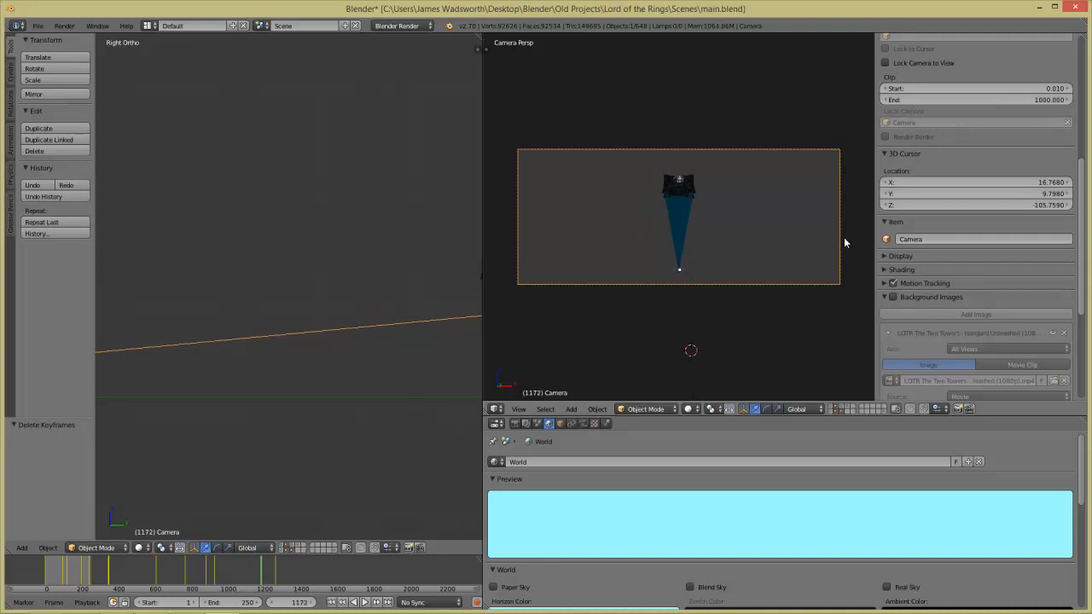
pyautogui.press('Right')
pyautogui.press('Right')
pyautogui.press('Right')
pyautogui.press('Right')
pyautogui.press('Right')
pyautogui.press('Right')
pyautogui.press('Right')
pyautogui.press('Right')
pyautogui.press('Right')
pyautogui.press('Right')
pyautogui.press('Right')
pyautogui.press('Right')
pyautogui.press('Right')
pyautogui.press('Right')
pyautogui.press('Right')
pyautogui.press('Right')
pyautogui.press('Right')
pyautogui.press('Right')
pyautogui.press('Right')
pyautogui.press('Right')
pyautogui.press('Right')
pyautogui.press('Right')
pyautogui.press('Right')
pyautogui.press('Right')
pyautogui.press('Right')
pyautogui.press('Right')
pyautogui.press('Right')
pyautogui.press('Right')
pyautogui.press('Right')
pyautogui.press('Right')
pyautogui.press('Right')
pyautogui.press('Right')
pyautogui.press('Right')
pyautogui.press('Right')
pyautogui.press('Right')
pyautogui.press('Right')
pyautogui.press('Right')
pyautogui.press('Right')
pyautogui.press('Right')
pyautogui.press('Right')
pyautogui.press('Right')
pyautogui.press('Right')
pyautogui.press('Right')
pyautogui.press('Right')
pyautogui.press('Right')
pyautogui.press('Right')
pyautogui.press('Right')
pyautogui.press('Right')
pyautogui.press('Right')
pyautogui.press('Right')
pyautogui.press('Right')
pyautogui.press('Right')
pyautogui.press('Right')
pyautogui.press('Right')
pyautogui.press('Right')
# - Examine the camera's distance from the tower in the side view and the tower's framing in the camera view at frame 1393
pyautogui.scroll(1, 288, 395)
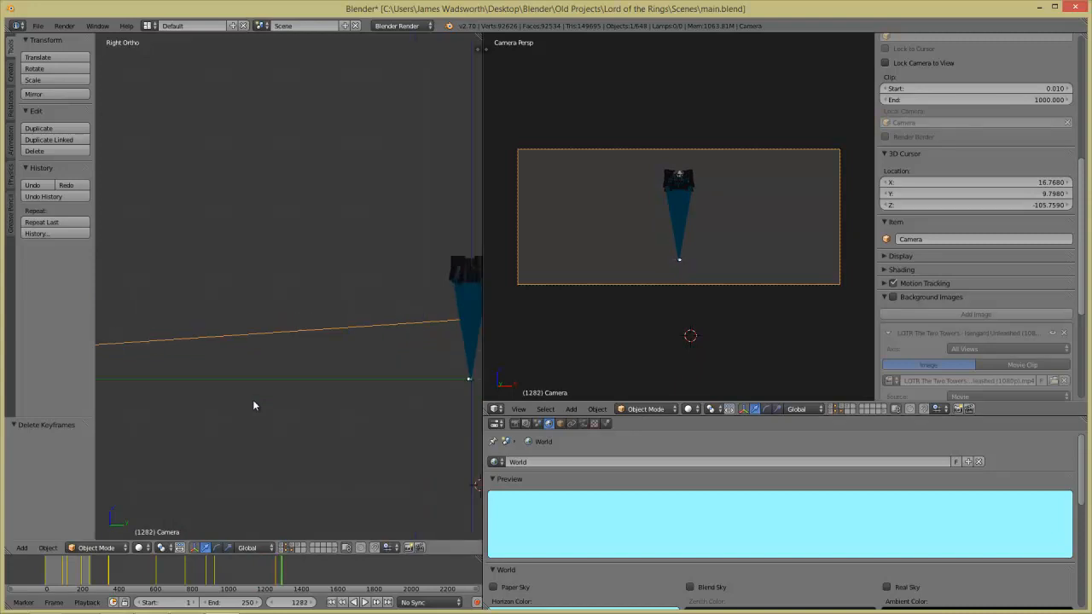
pyautogui.scroll(-3, 276, 381)
pyautogui.scroll(2, 262, 322)
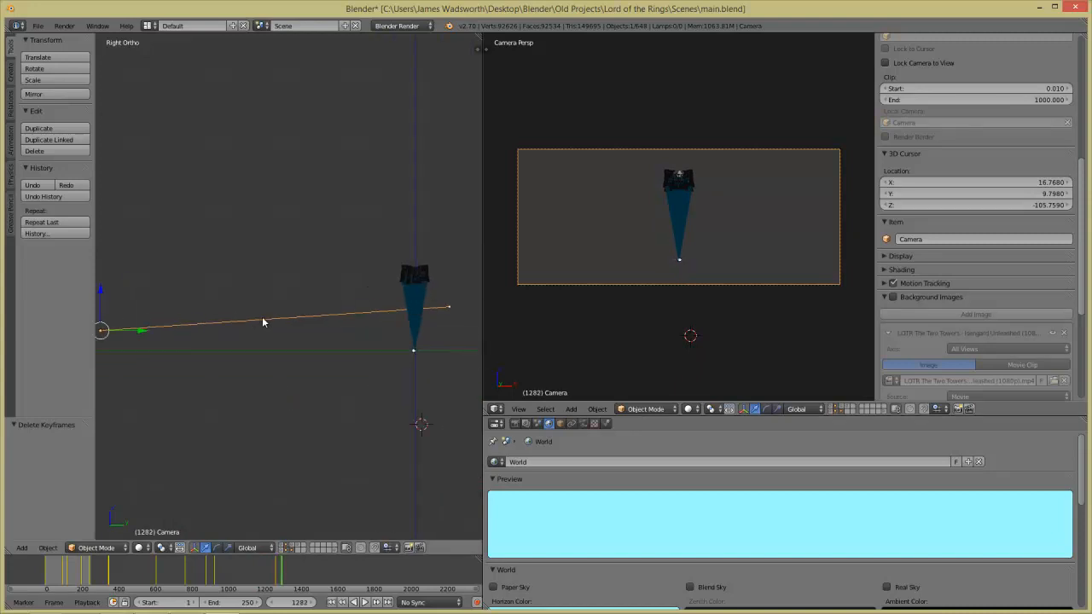
pyautogui.moveTo(214, 562); pyautogui.dragTo(302, 589)
pyautogui.scroll(2, 706, 191)
pyautogui.scroll(-4, 707, 191)
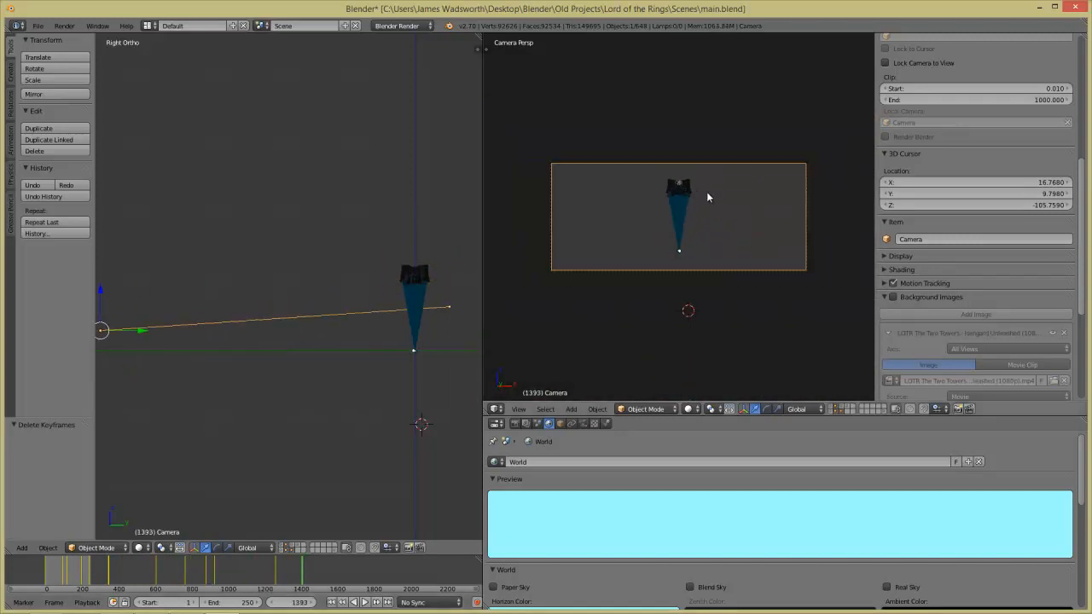
pyautogui.scroll(-2, 780, 315)
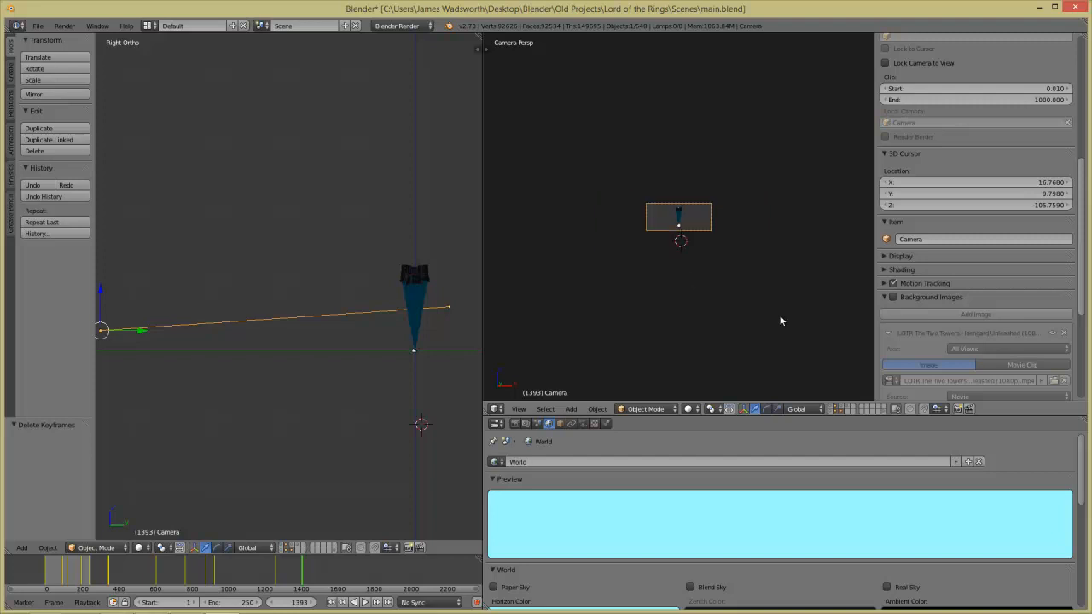
pyautogui.scroll(6, 781, 320)
# - Return the timeline to frame 579 and save the scene over the existing main.blend file
pyautogui.moveTo(101, 576); pyautogui.dragTo(151, 587)
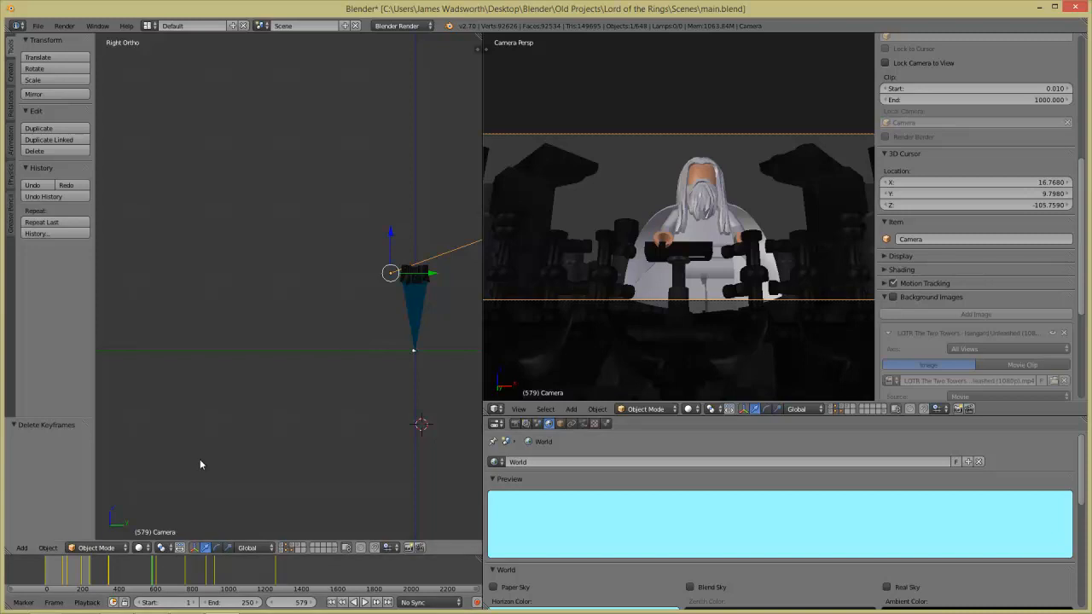
pyautogui.hotkey('ctrl', 's')
pyautogui.click(298, 314)
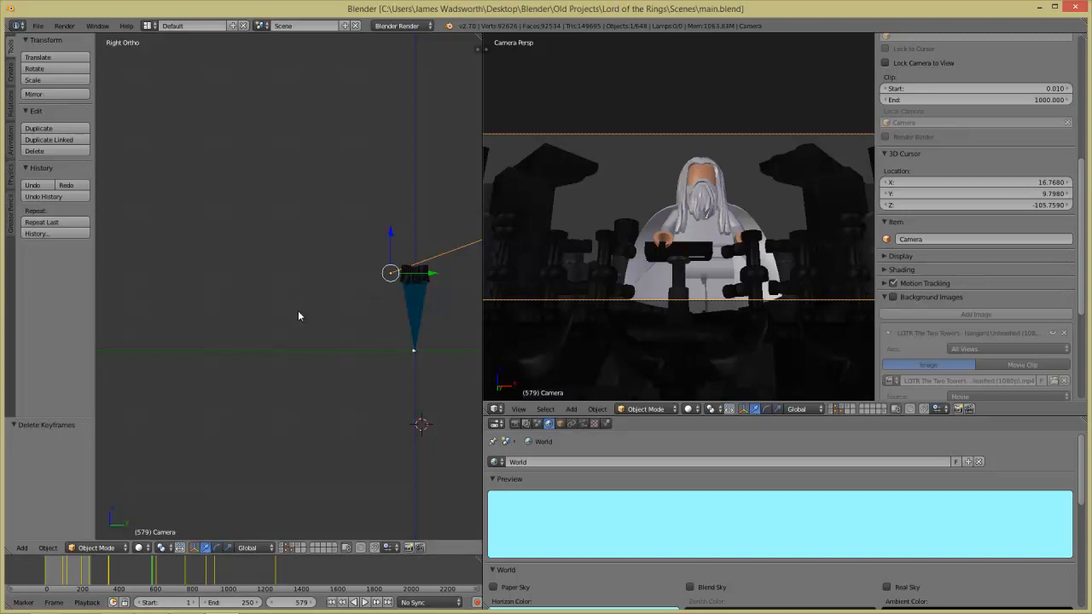